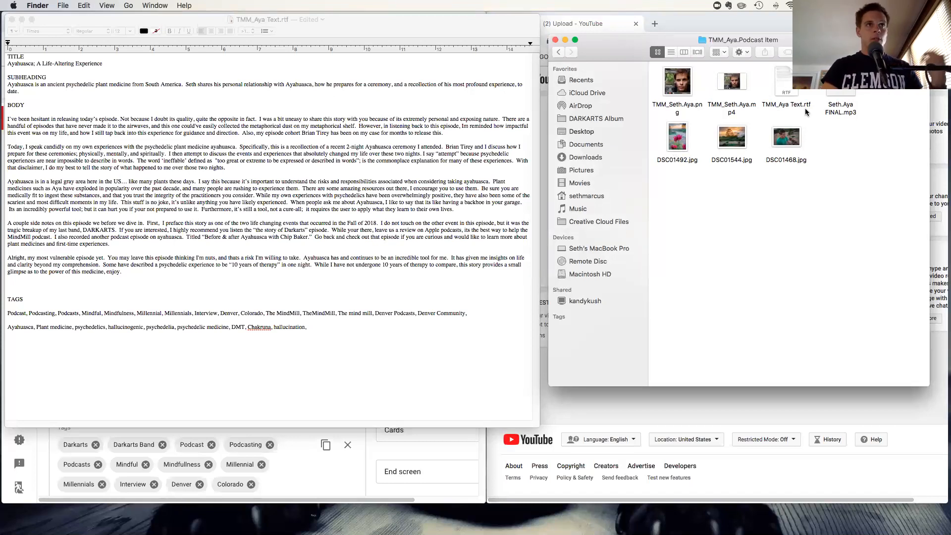
Switch to Chrome and upload the MP4 episode video from the TMM_Aya.Podcast Item folder, browsing its files as icons.
key("super+shift+p")
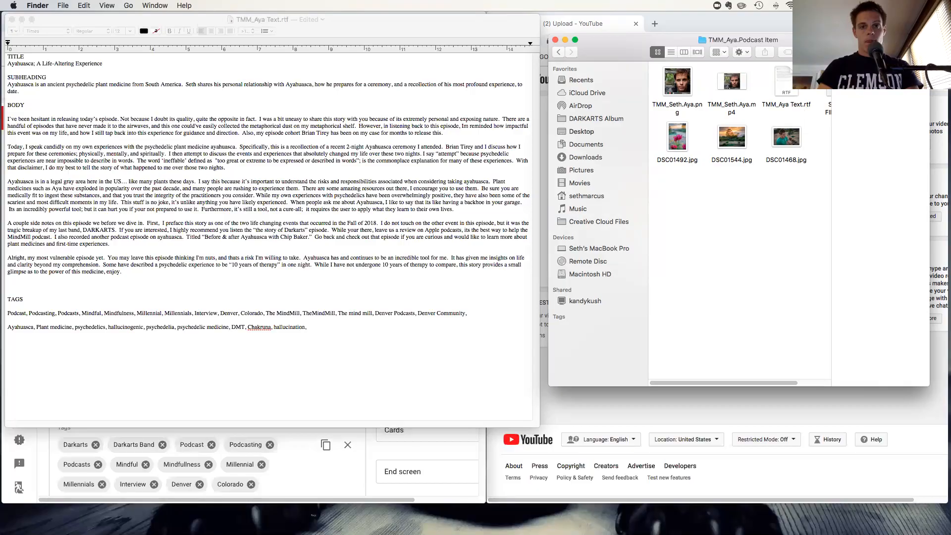
key("super+Tab")
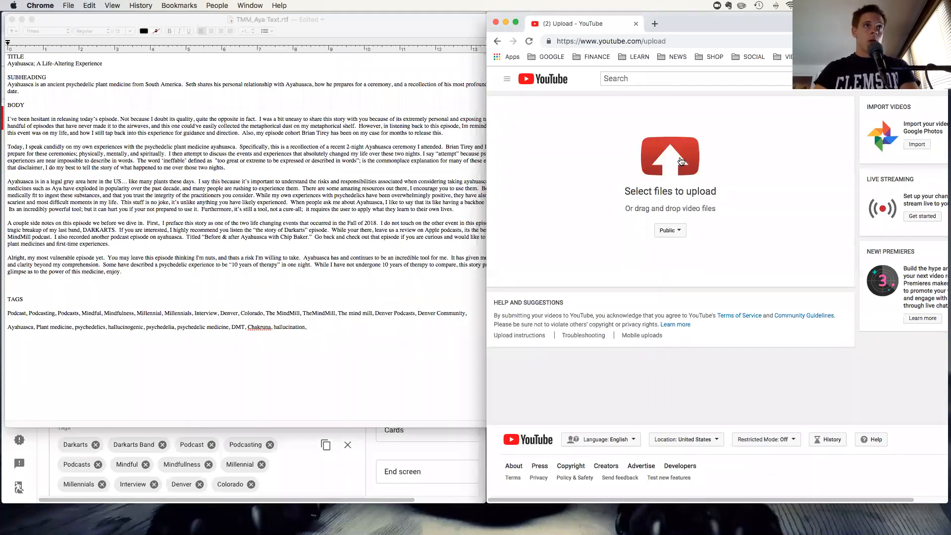
left_click(681, 160)
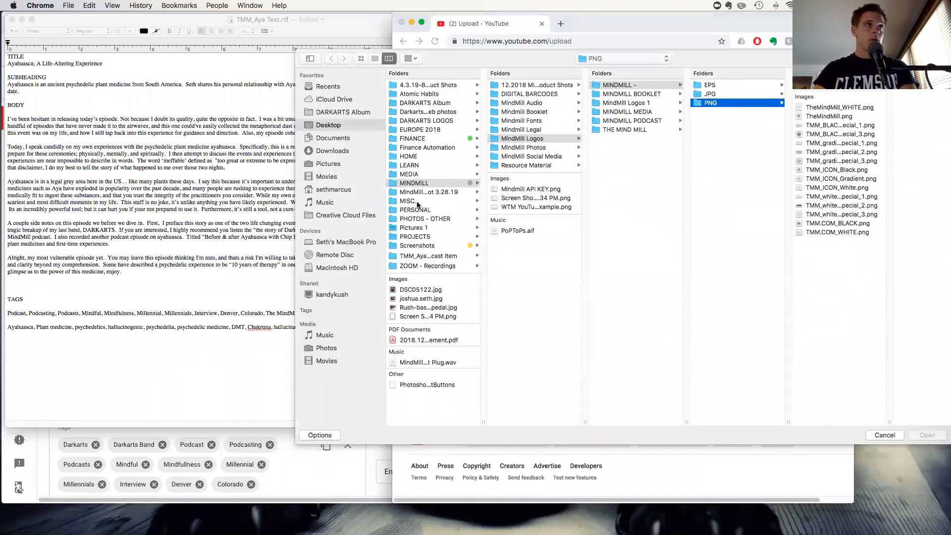
left_click(426, 257)
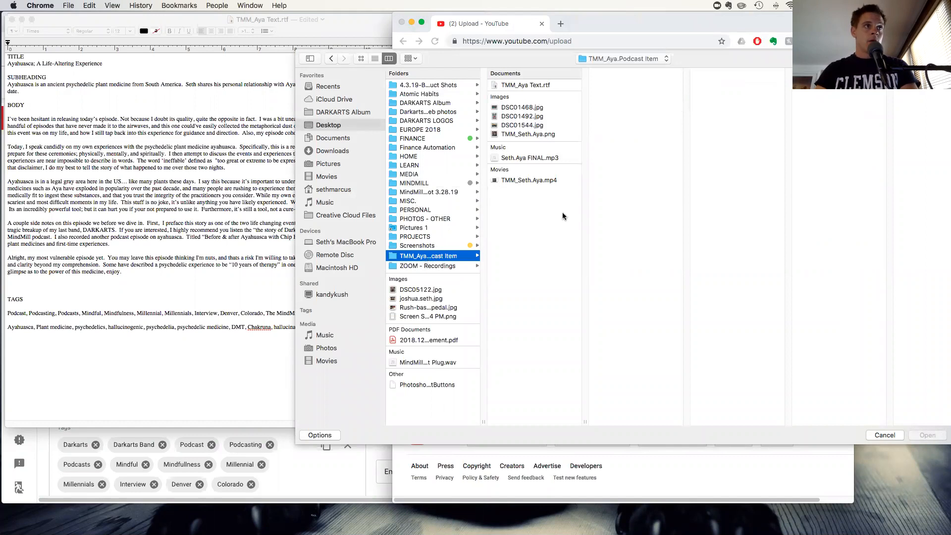
left_click(362, 59)
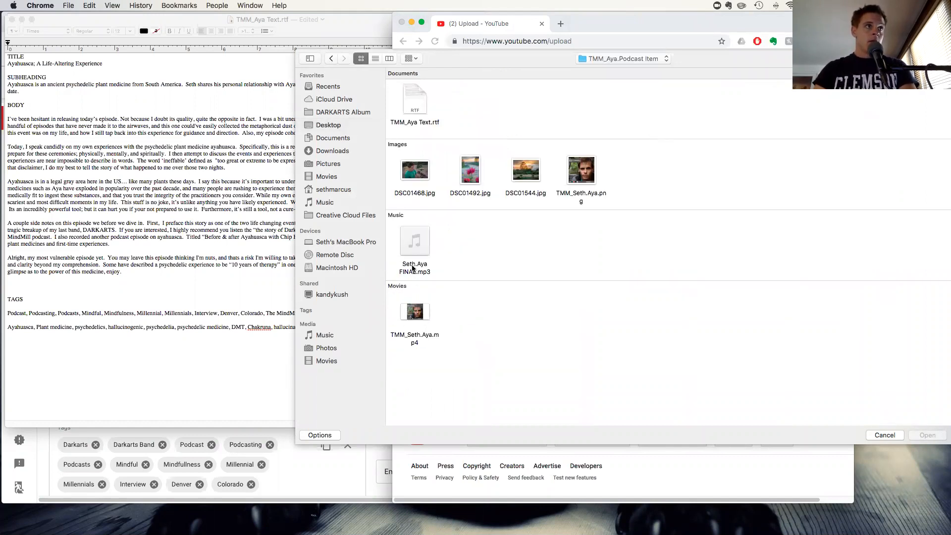
left_click(410, 312)
left_click(927, 435)
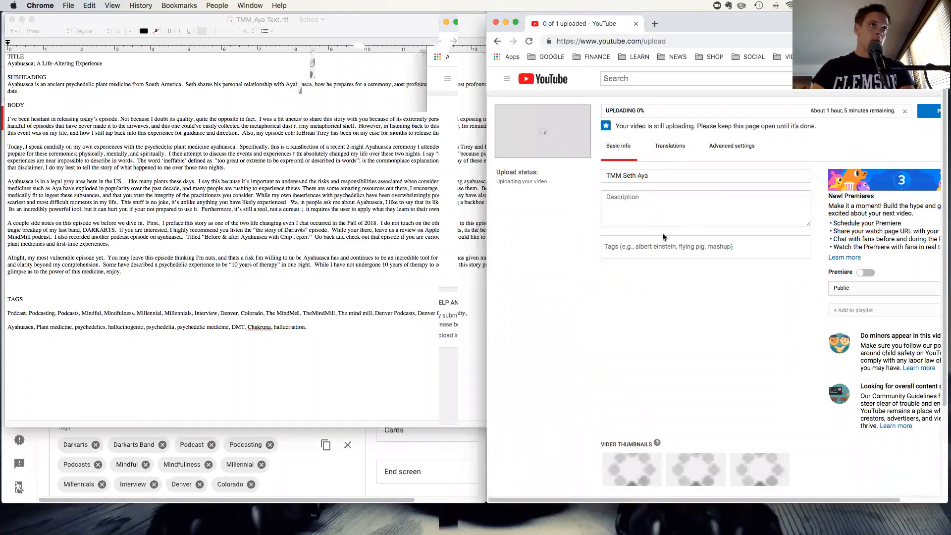
Examine the description of the earlier video The Music & Story of DARKARTS to find the boilerplate text worth reusing.
key("ctrl+Down")
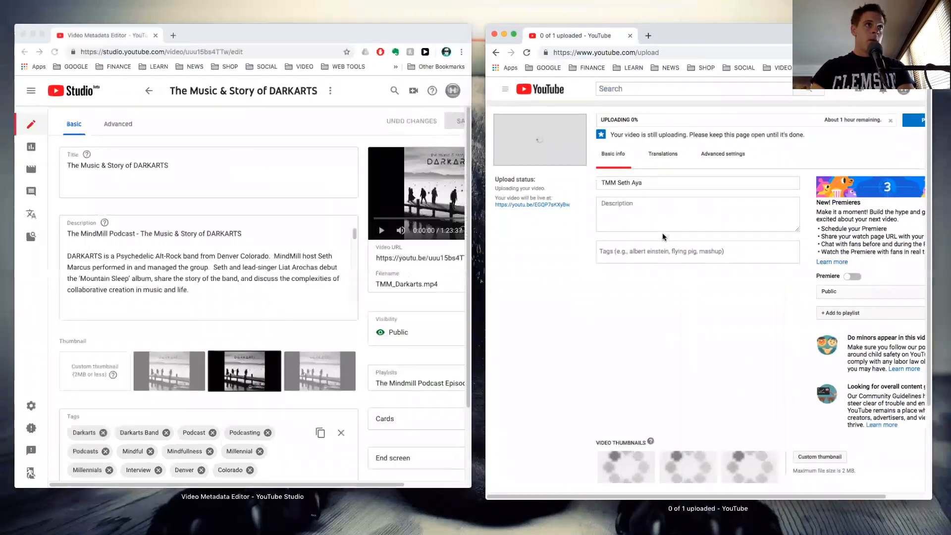
left_click(206, 156)
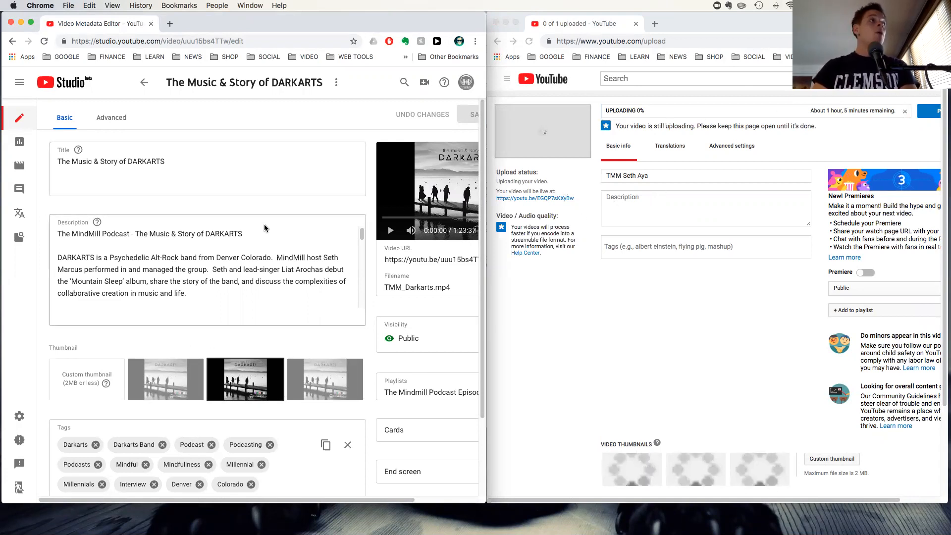
scroll(129, 252, "down", 3)
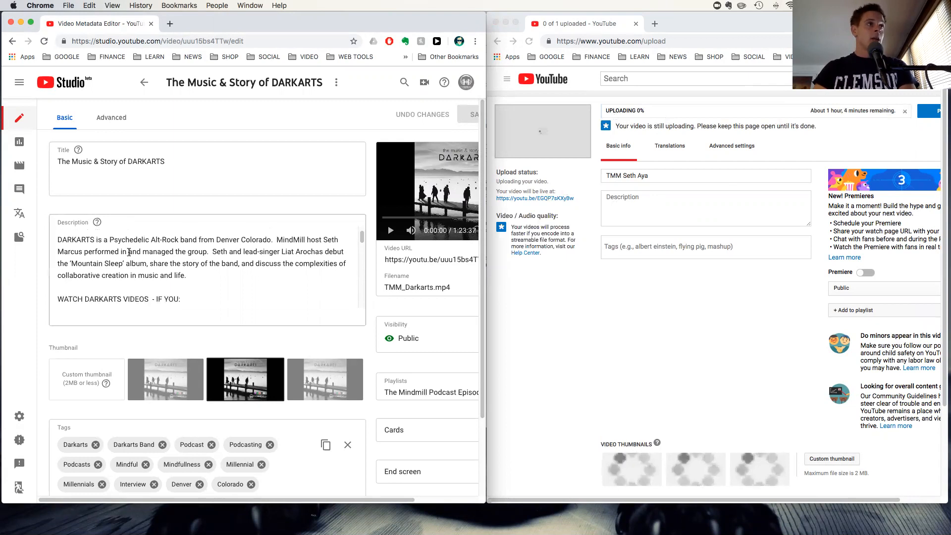
scroll(129, 253, "down", 1)
scroll(167, 276, "down", 5)
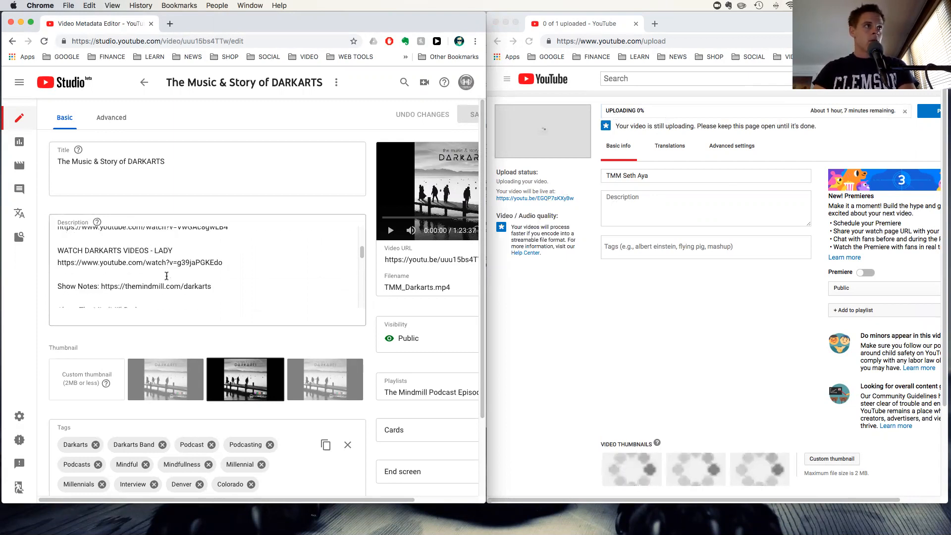
scroll(166, 276, "down", 3)
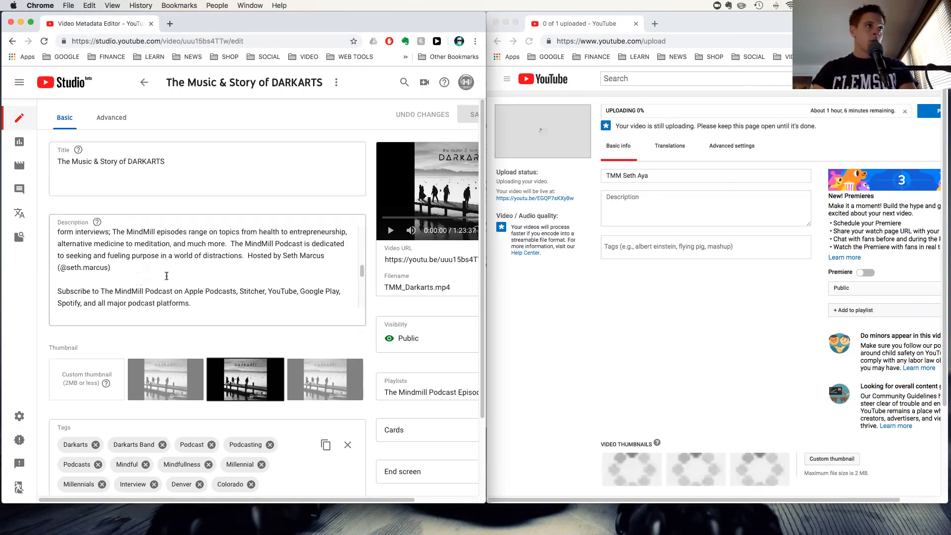
scroll(167, 276, "up", 10)
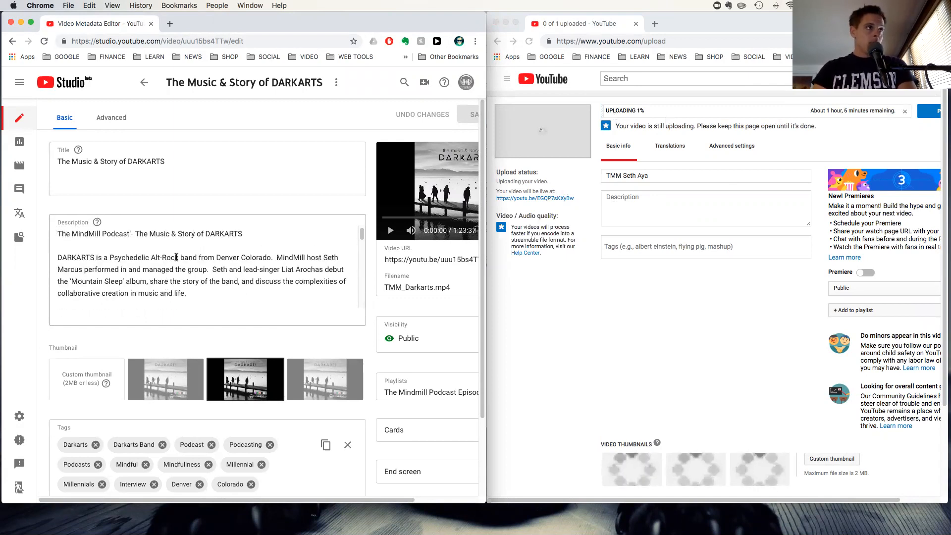
left_click_drag(56, 231, 203, 300)
scroll(204, 300, "down", 5)
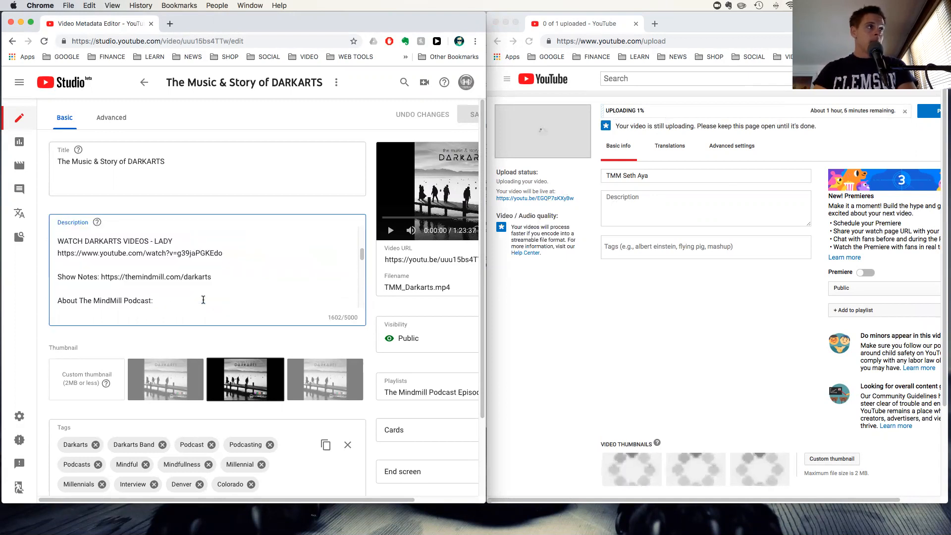
scroll(59, 270, "down", 3)
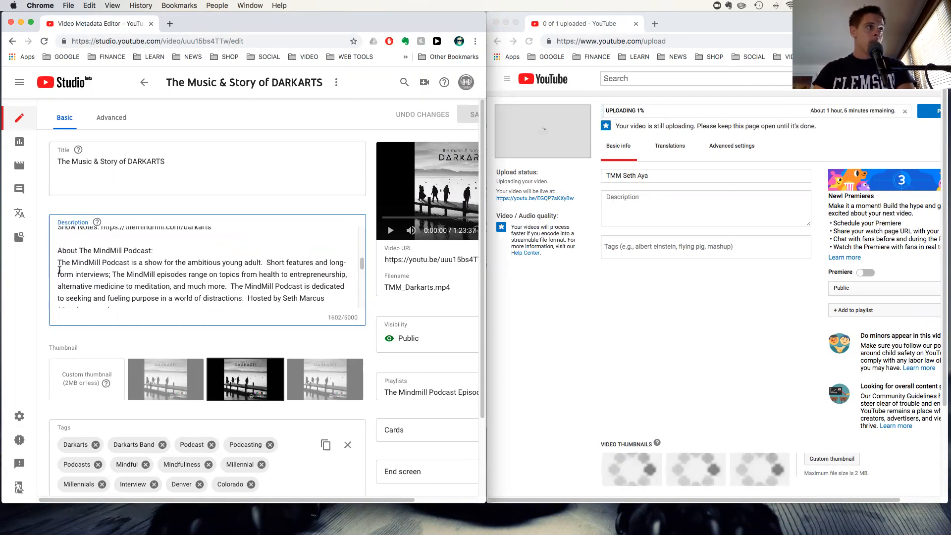
scroll(126, 286, "up", 3)
scroll(126, 286, "down", 4)
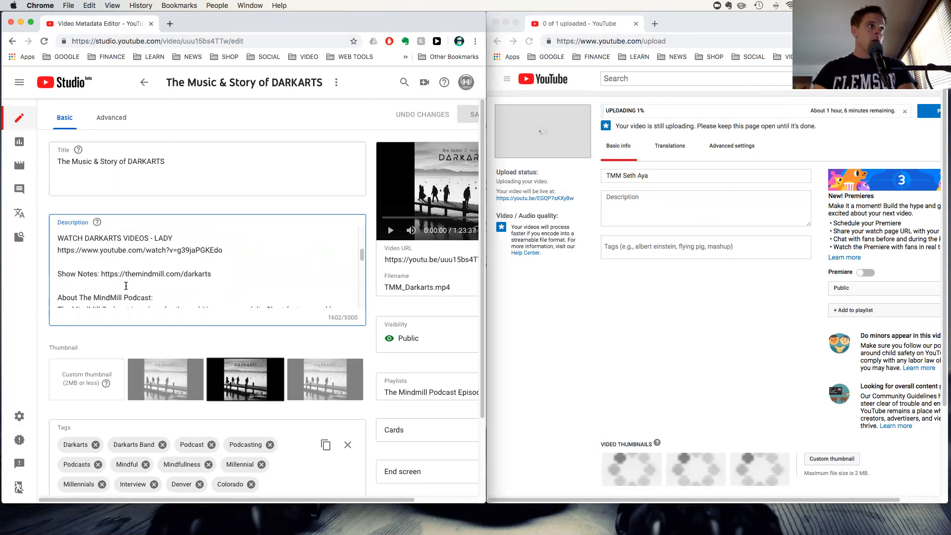
scroll(133, 241, "up", 1)
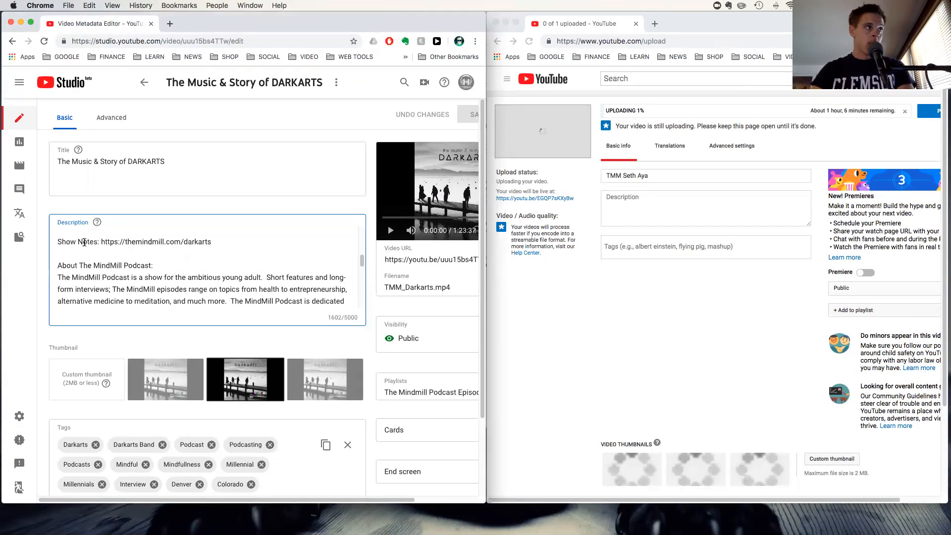
scroll(121, 253, "up", 5)
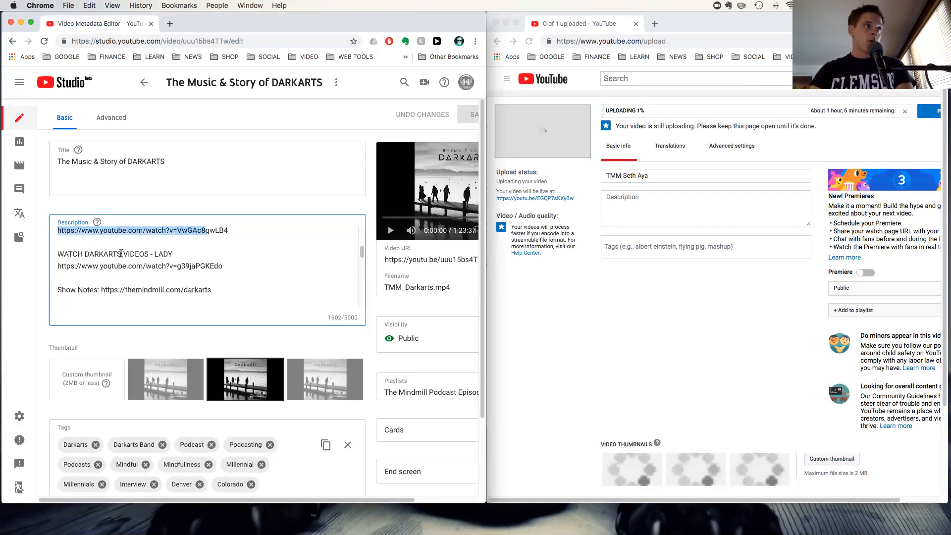
Copy the earlier video's description from the Show Notes line through the end and paste it into the new upload's description.
scroll(85, 263, "down", 3)
left_click_drag(58, 267, 272, 330)
key("super+c")
scroll(233, 235, "up", 10)
scroll(233, 235, "up", 6)
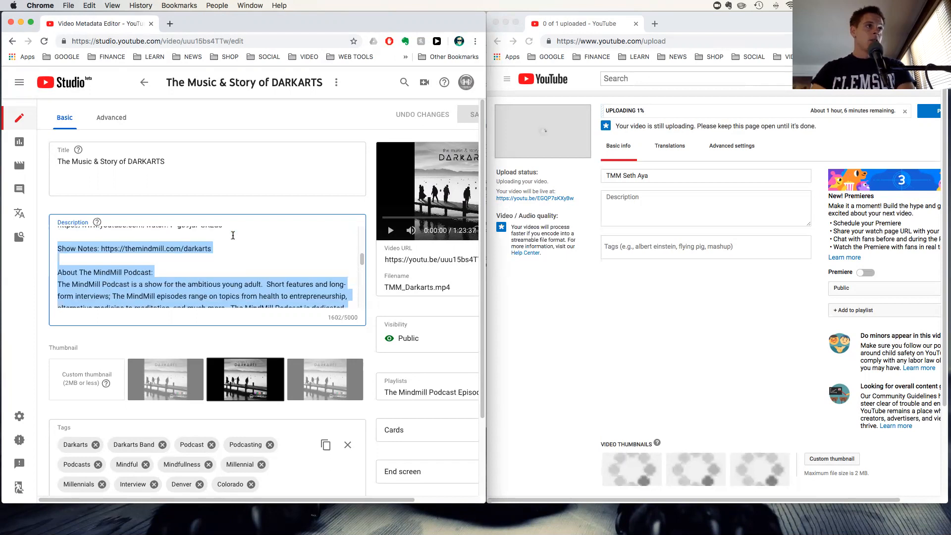
scroll(233, 235, "up", 2)
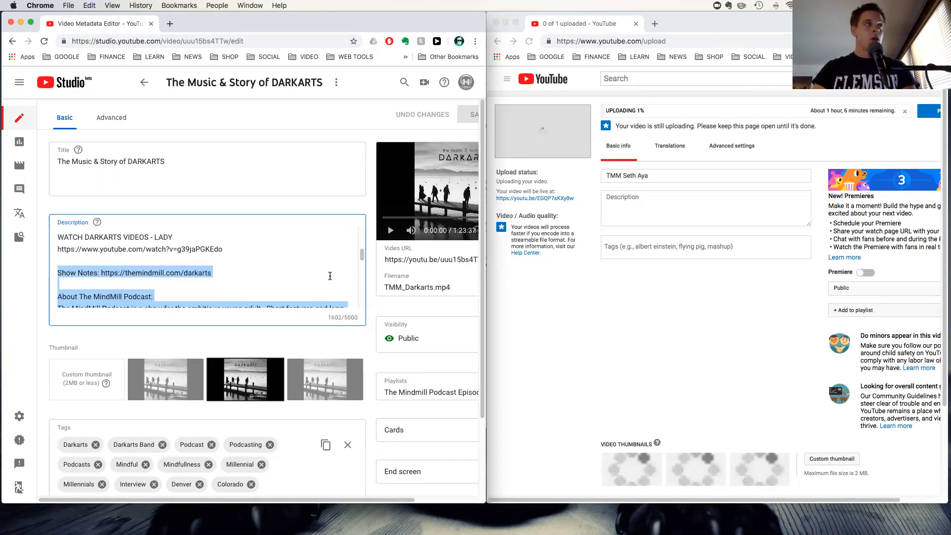
left_click(639, 206)
key("super+v")
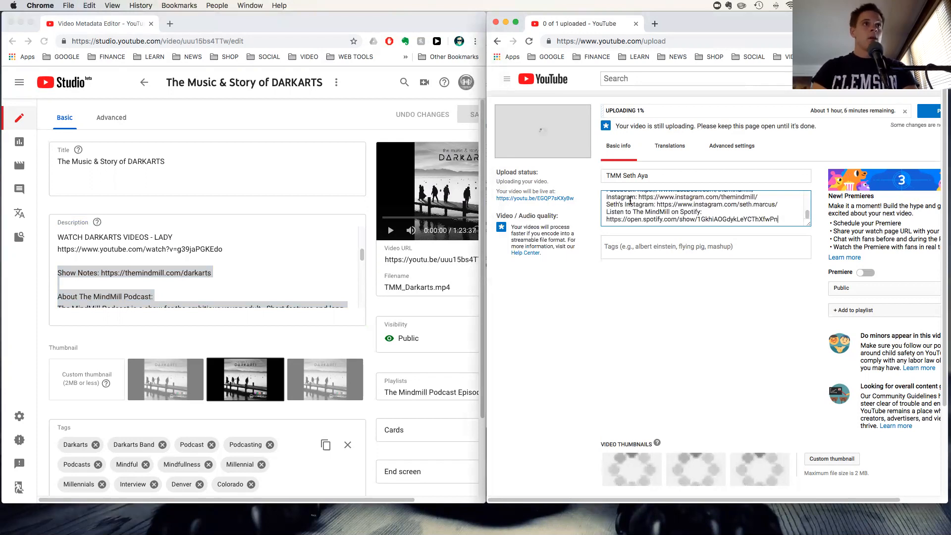
scroll(672, 205, "up", 10)
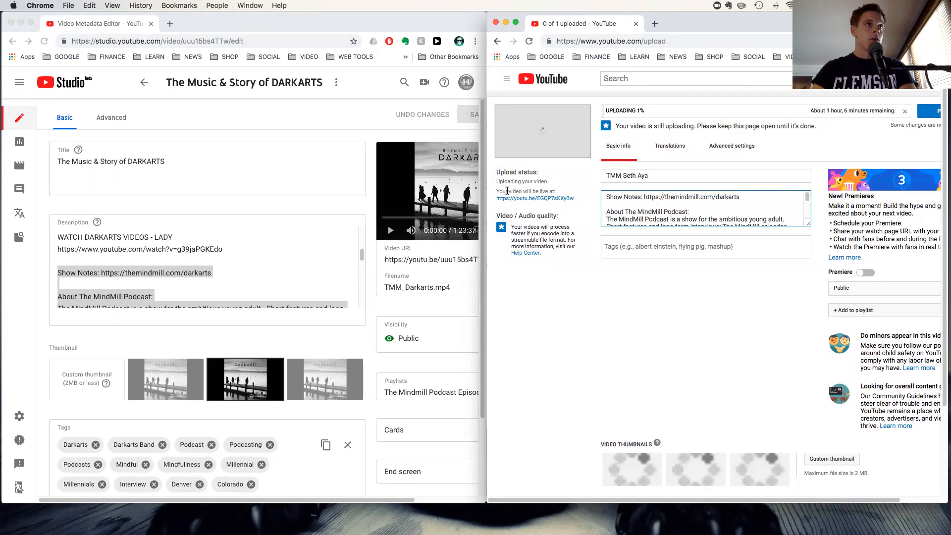
Replace the upload's title with "Ayahuasca; A Life-Altering Experience", copied from the TITLE section of TMM_Aya Text.rtf.
key("ctrl+Up")
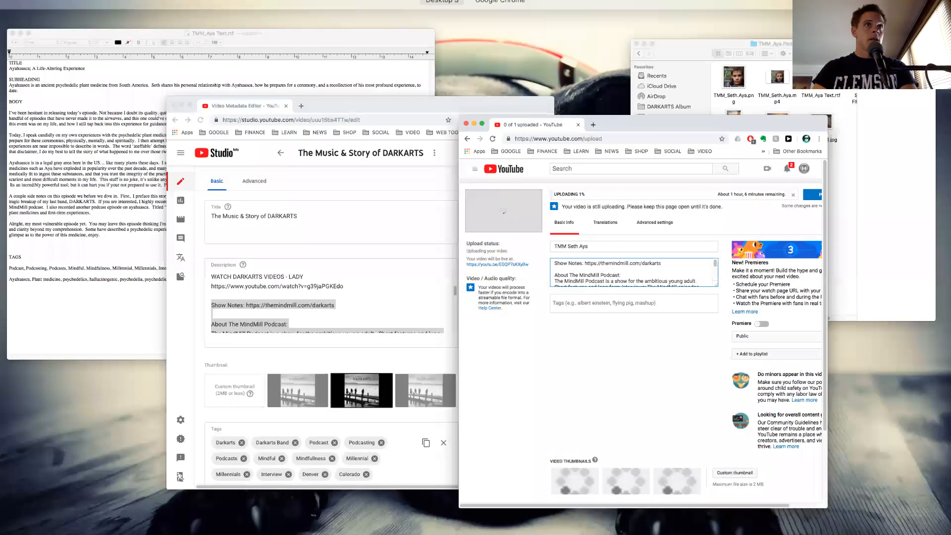
left_click(828, 144)
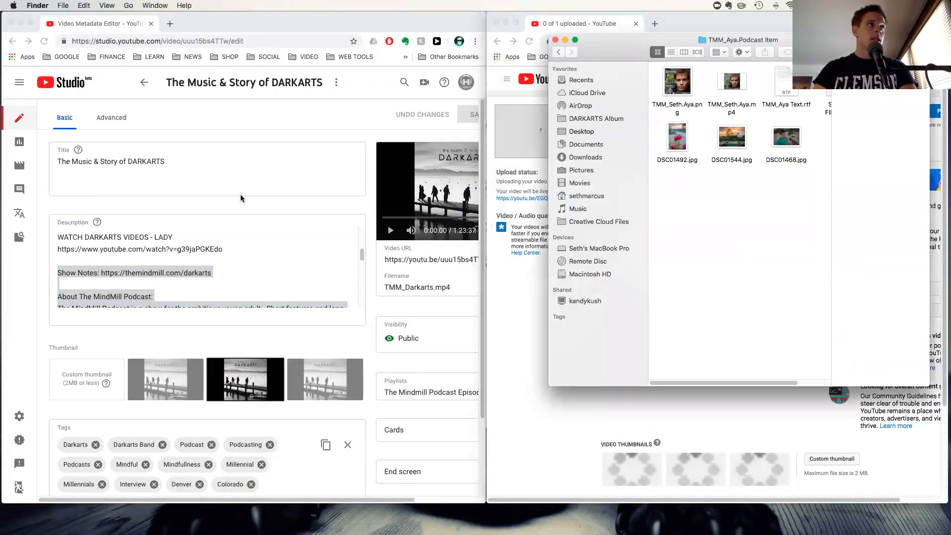
key("ctrl+Up")
left_click(10, 60)
left_click_drag(8, 63, 102, 64)
key("super+c")
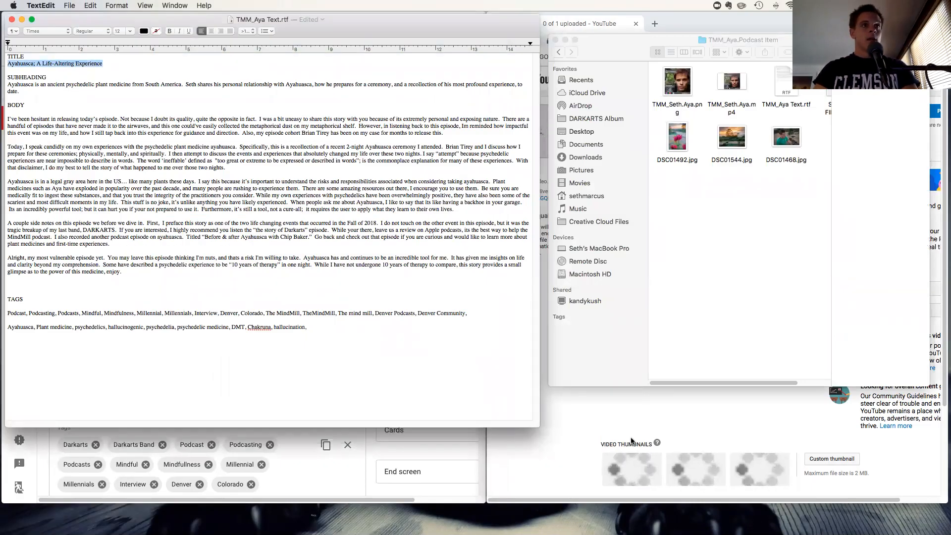
left_click(631, 421)
left_click(665, 173)
key("super+a")
key("super+v")
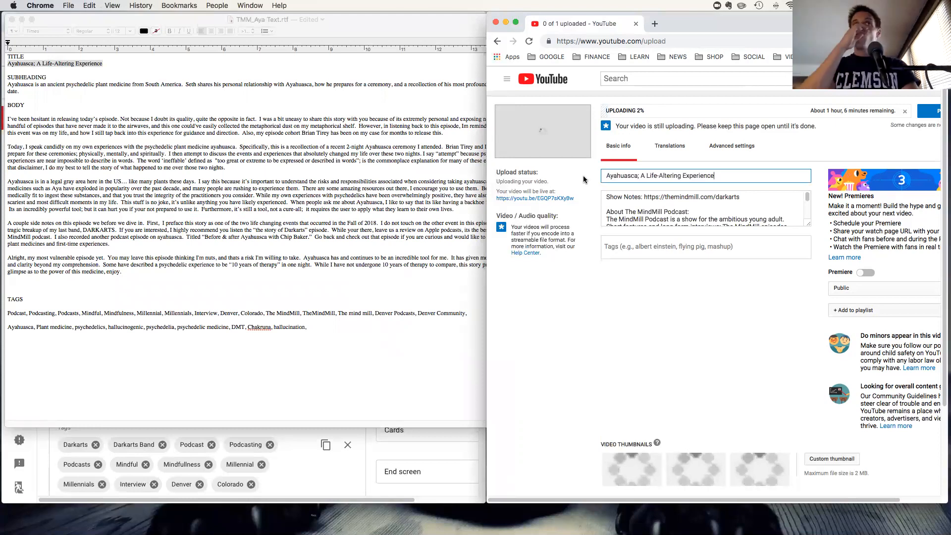
Copy the DARKARTS description's opening line, "The MindMill Podcast - The Music & Story of DARKARTS", onto a new line above Show Notes in the upload's description.
key("ctrl+Down")
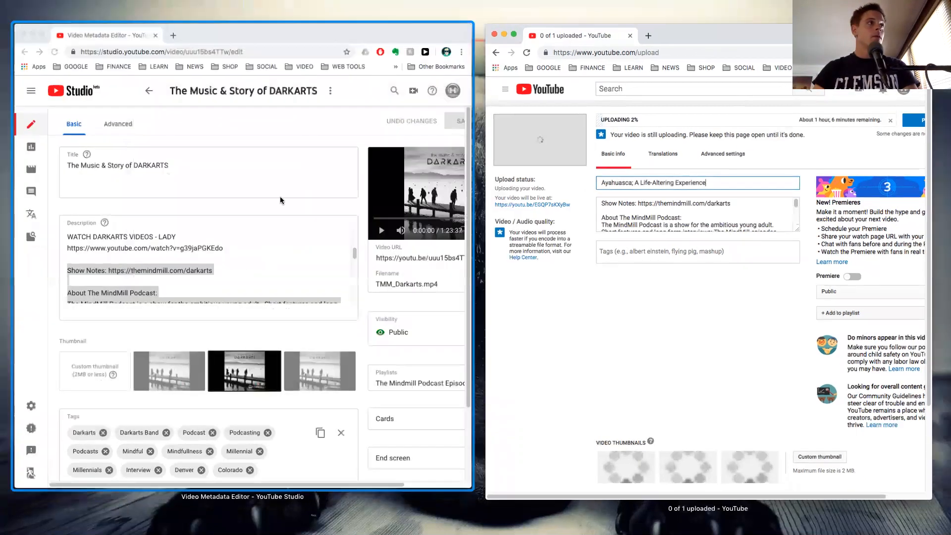
left_click(280, 196)
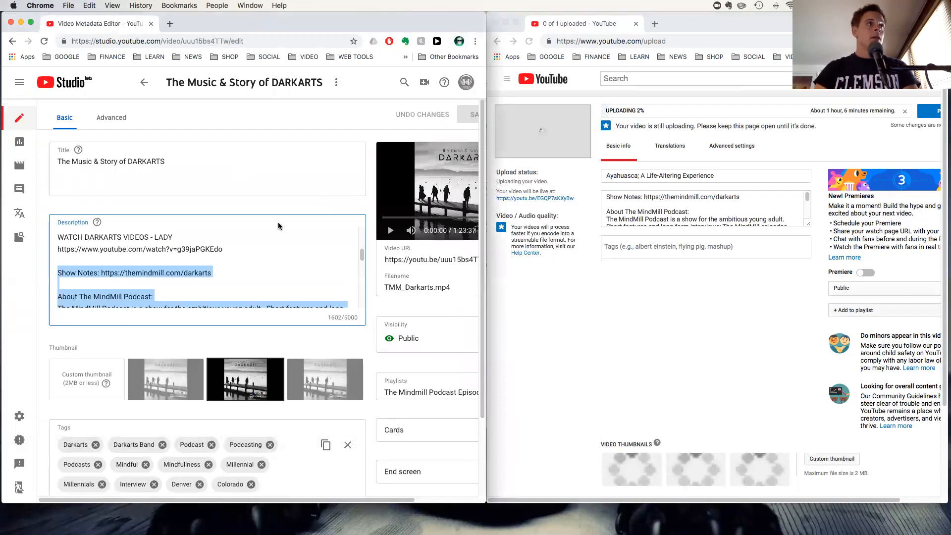
scroll(147, 254, "up", 5)
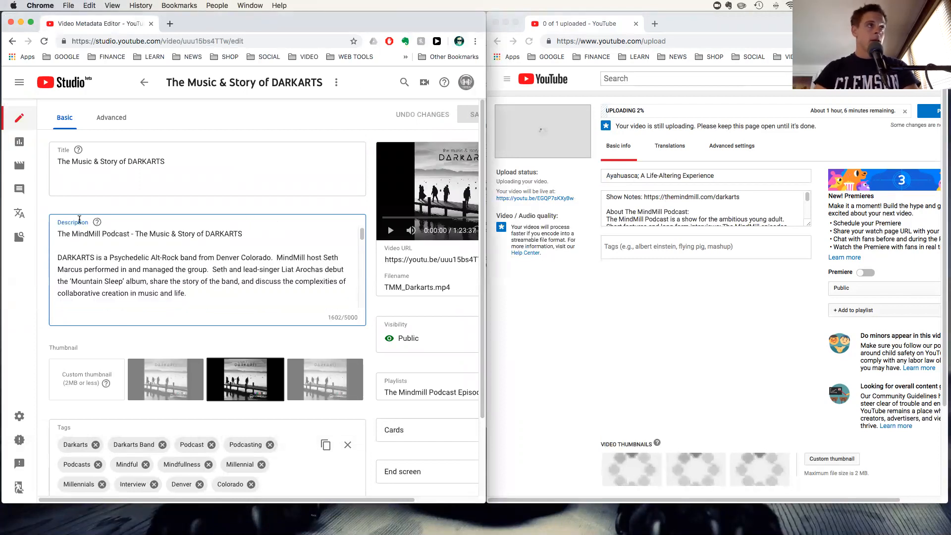
left_click_drag(58, 233, 247, 235)
key("super+c")
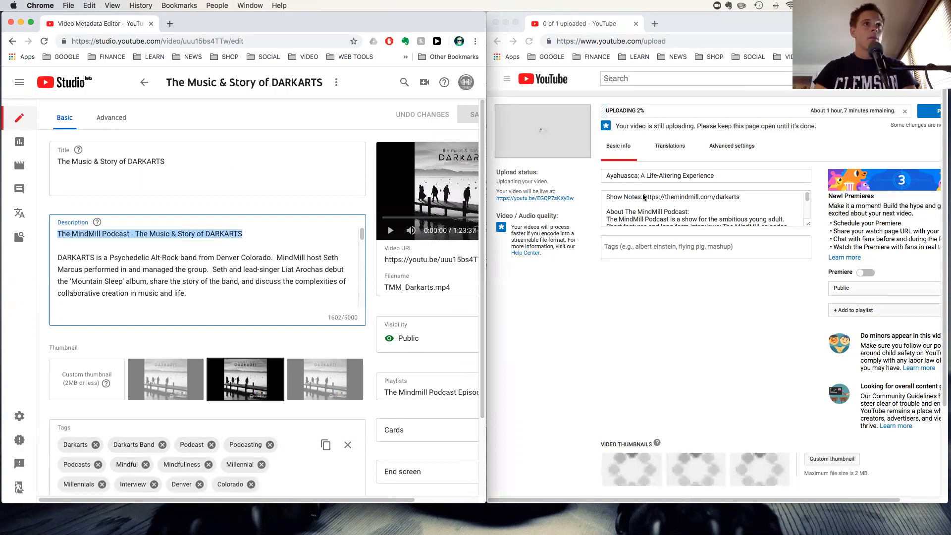
left_click(607, 198)
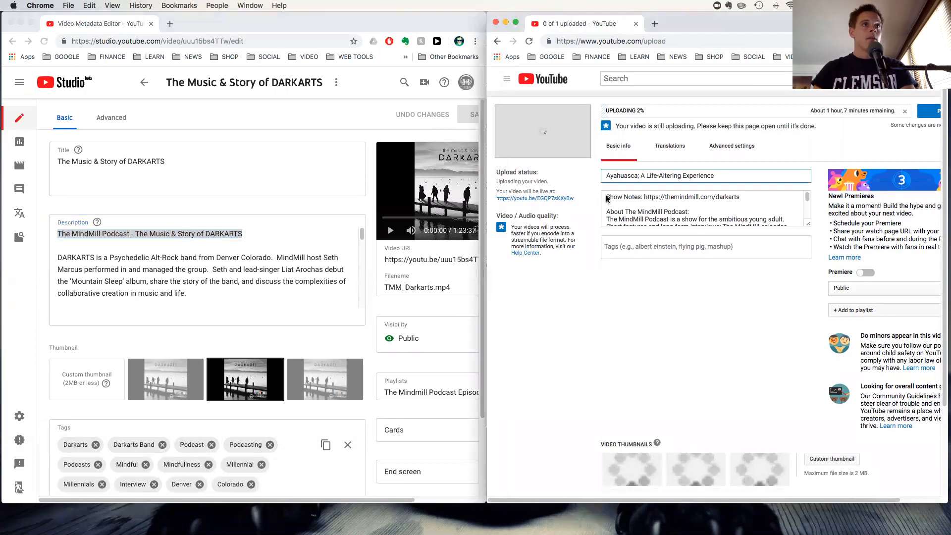
left_click(608, 198)
key("Return")
key("Return")
key("Up")
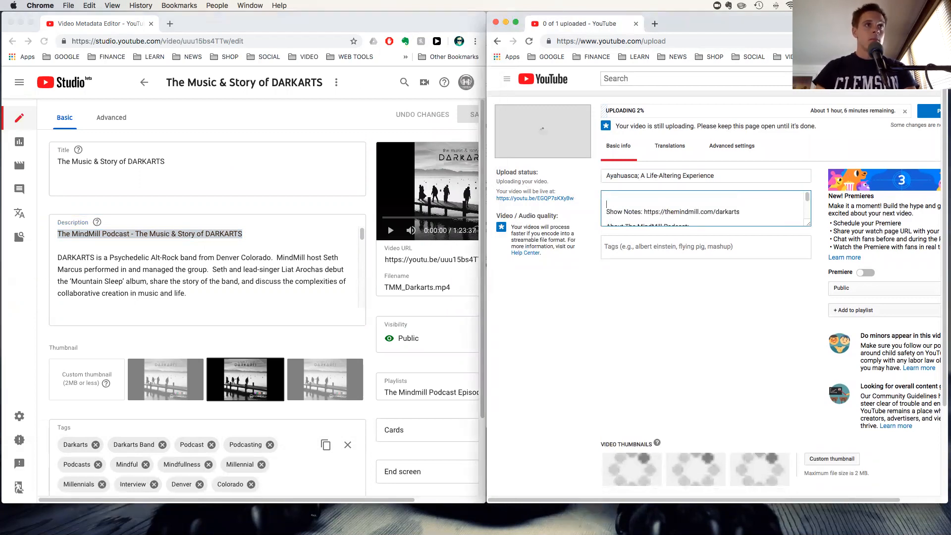
key("super+v")
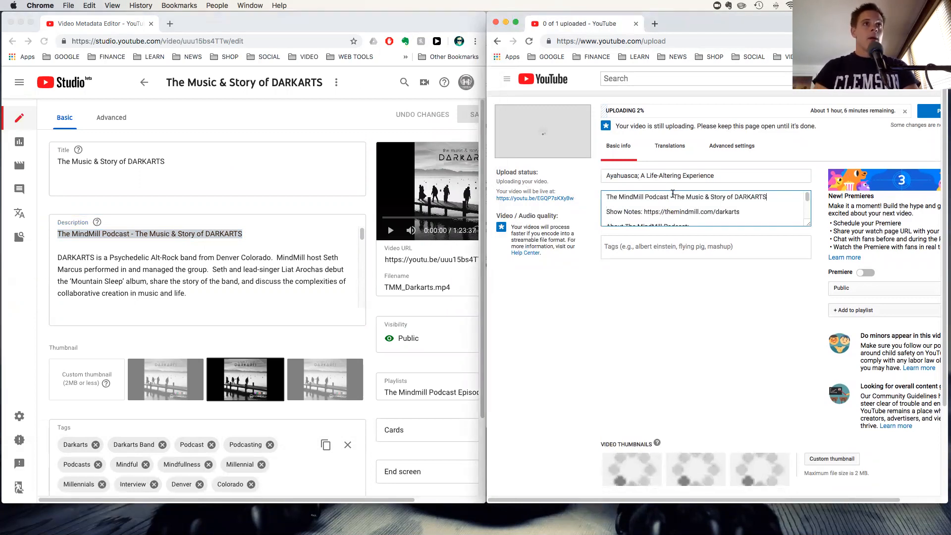
Replace "The Music & Story of DARKARTS" in the description's first line with the new video's title and add two line breaks after it.
left_click_drag(673, 194, 739, 188)
left_click(725, 172)
key("super+a")
key("super+c")
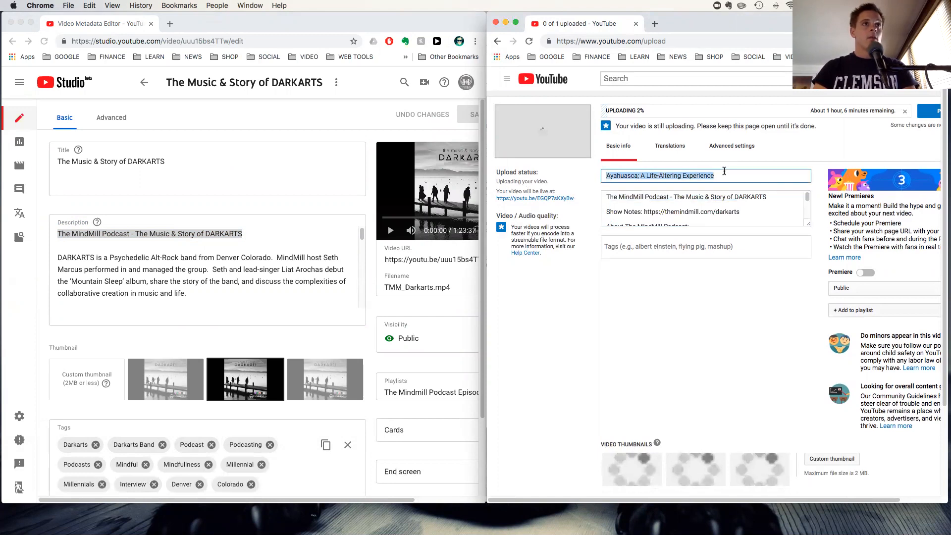
double_click(679, 196)
left_click(804, 200, "shift")
key("super+v")
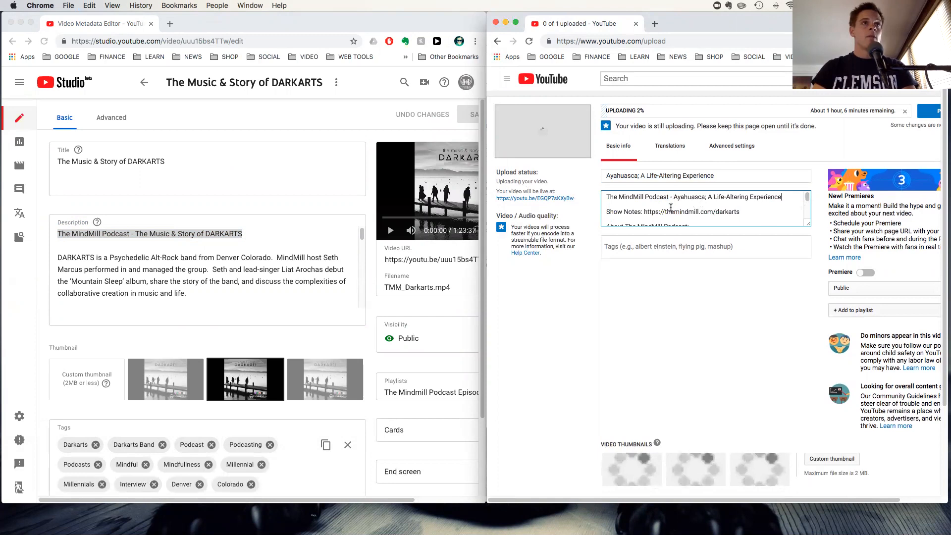
key("Return")
key("Return")
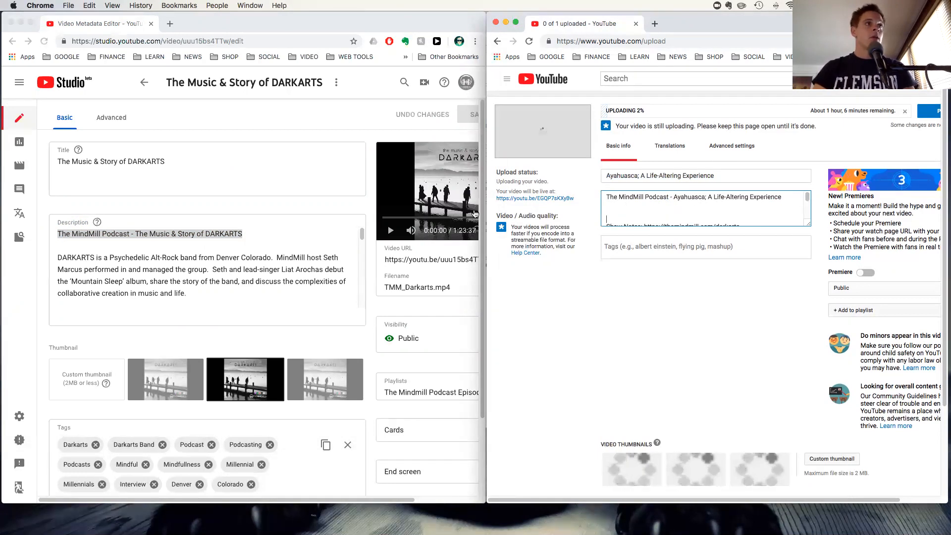
Copy the SUBHEADING paragraph from TMM_Aya Text.rtf and paste it between the first line and Show Notes in the upload's description.
key("super+Tab")
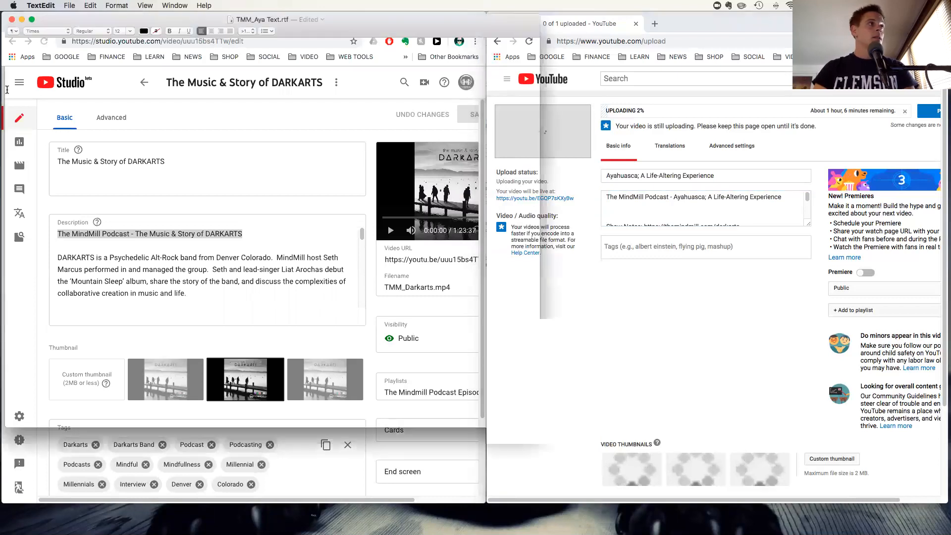
left_click_drag(6, 85, 40, 91)
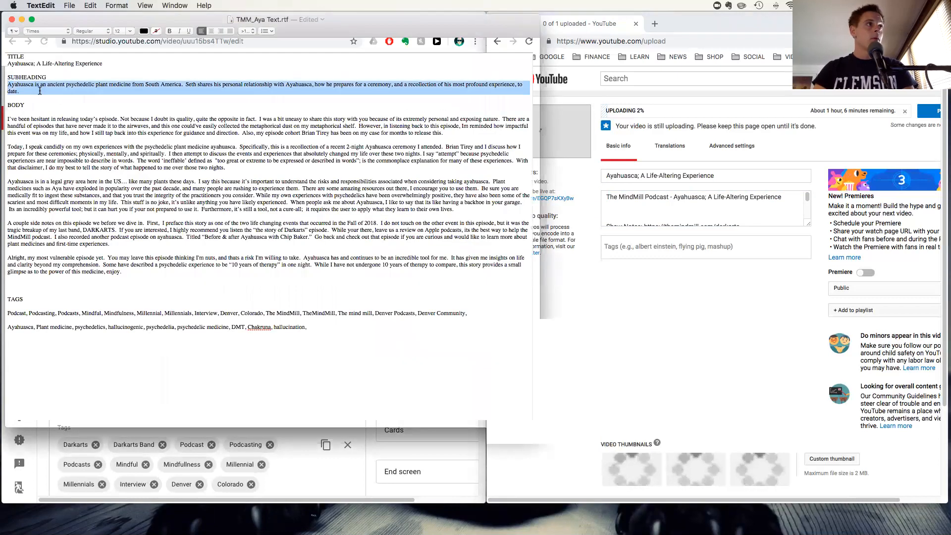
key("super+Tab")
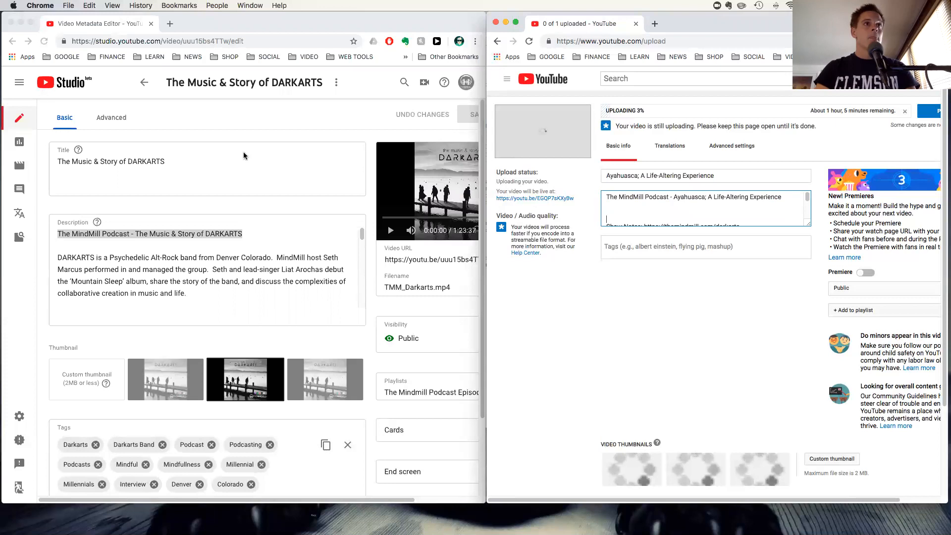
left_click(649, 227)
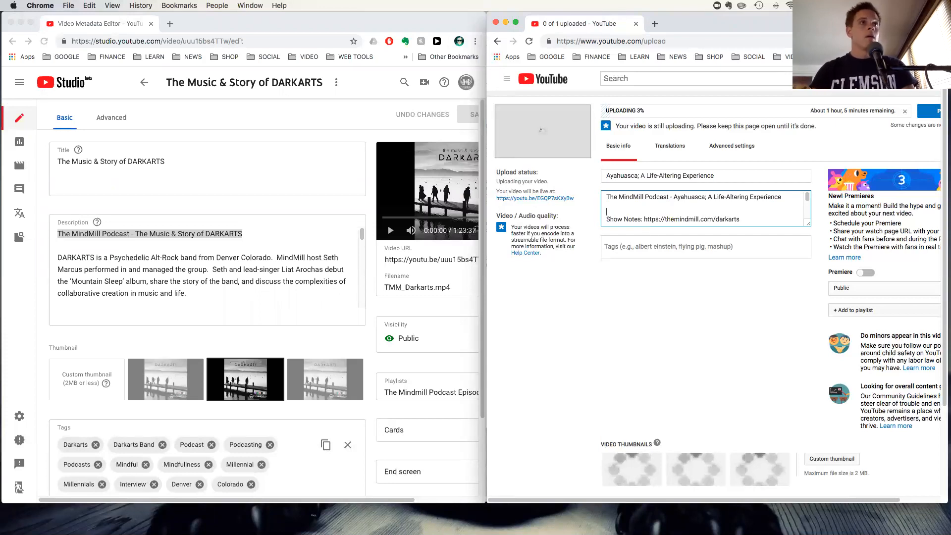
key("super+v")
scroll(669, 214, "up", 5)
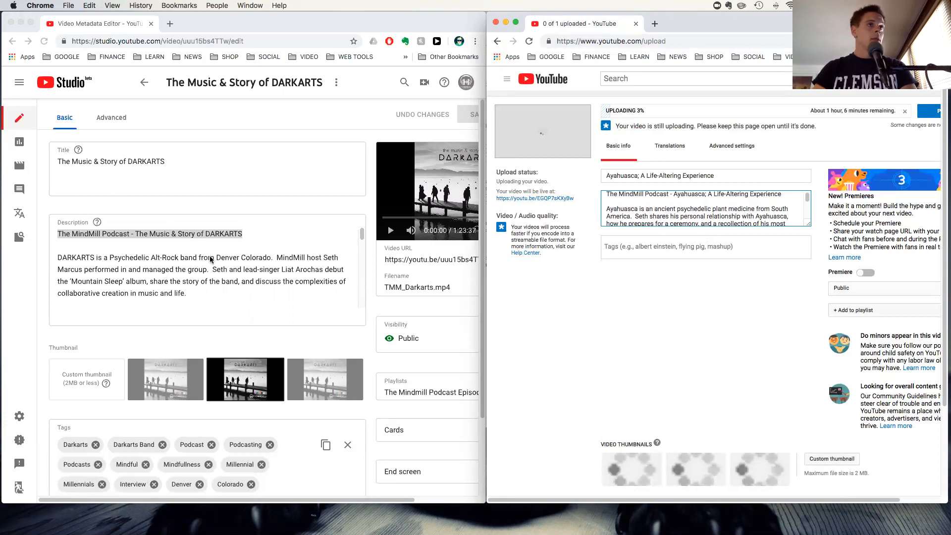
Look through the DARKARTS video's description for its Show Notes line and copy that line.
scroll(210, 255, "down", 1)
scroll(210, 256, "down", 4)
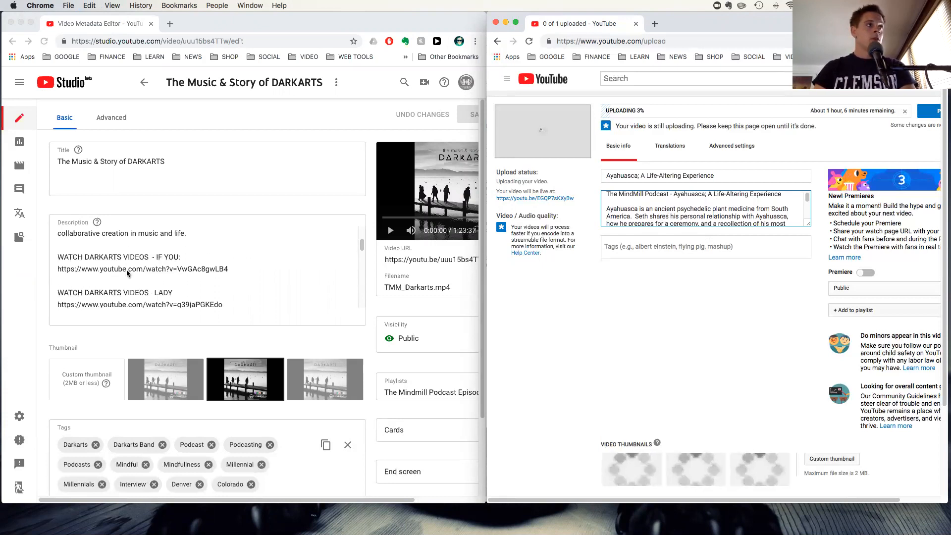
scroll(127, 273, "down", 2)
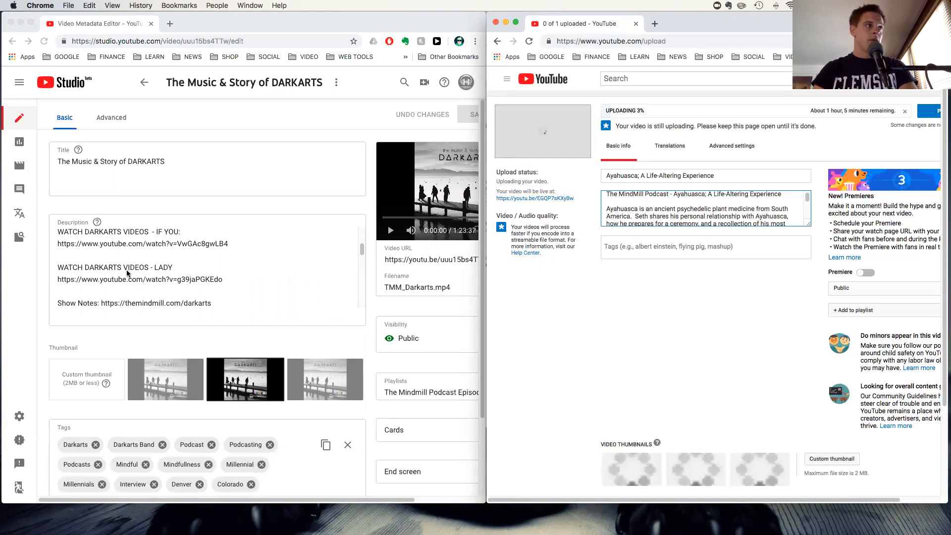
scroll(126, 271, "down", 2)
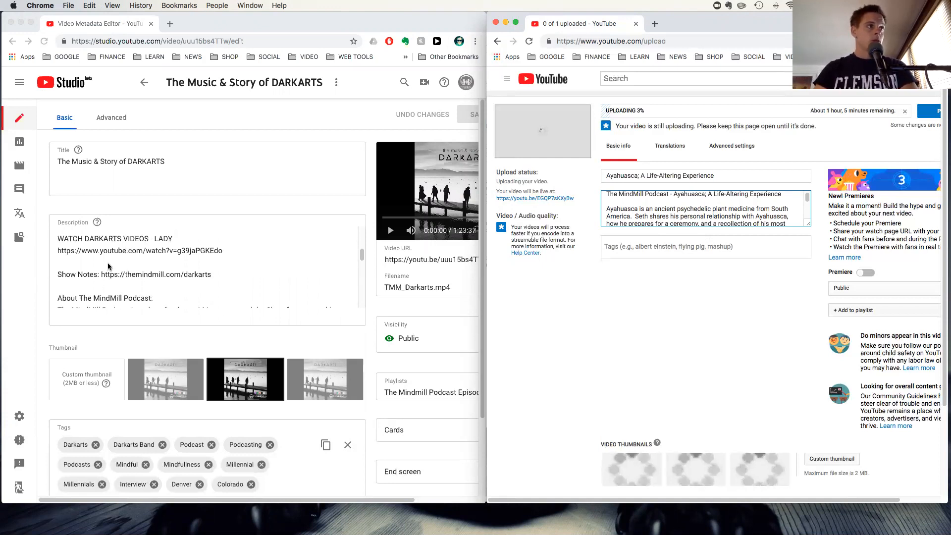
scroll(127, 272, "down", 1)
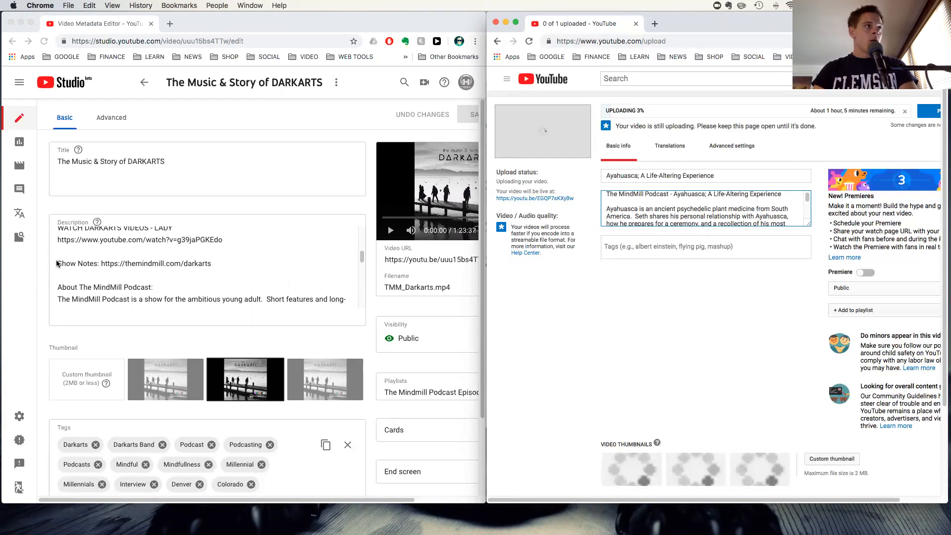
left_click(56, 264)
left_click_drag(132, 264, 233, 264)
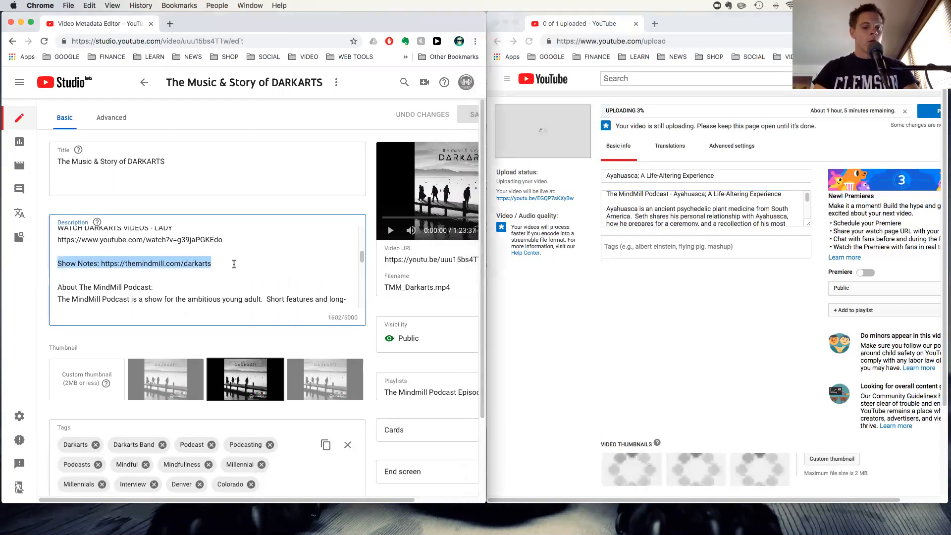
key("super+c")
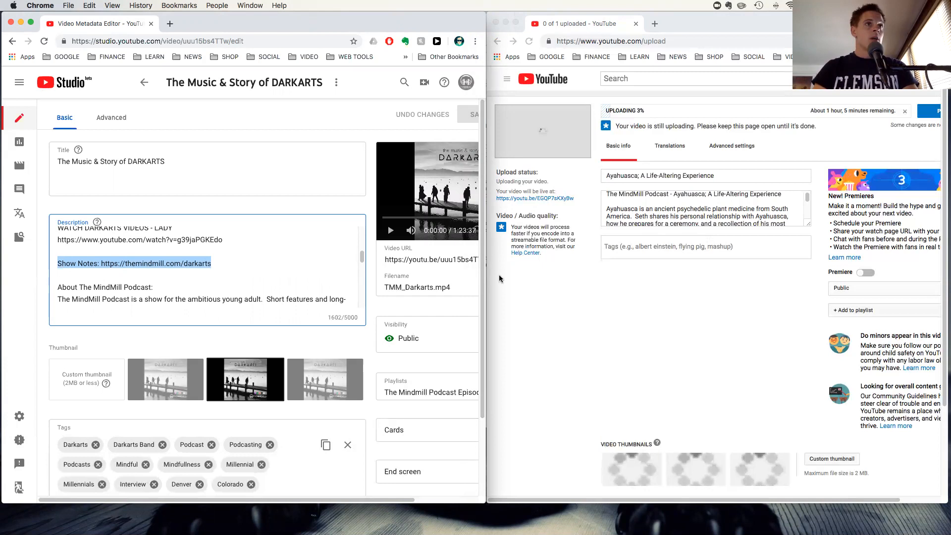
Replace "darkarts" with "sethaya" in the upload description's Show Notes link and look over the remaining text.
left_click(647, 204)
key("super+v")
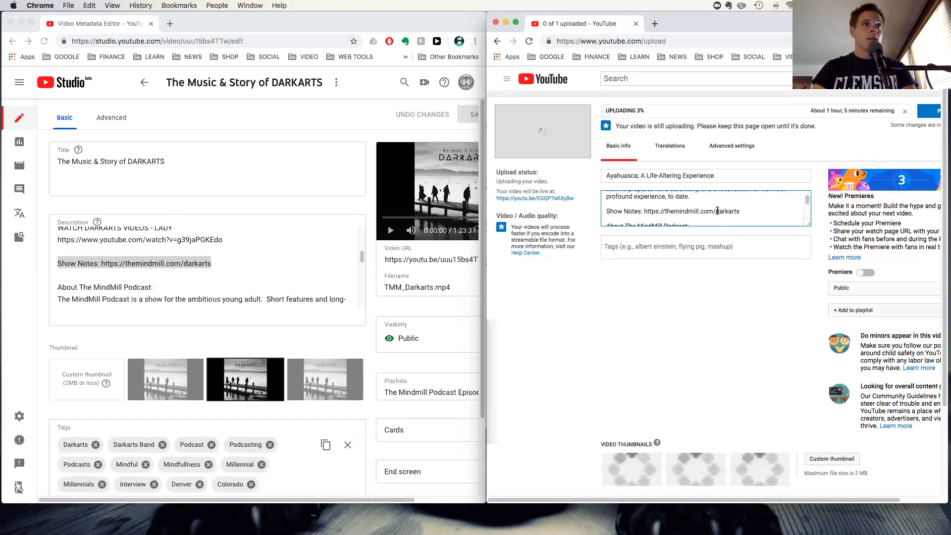
key("alt+shift+Left")
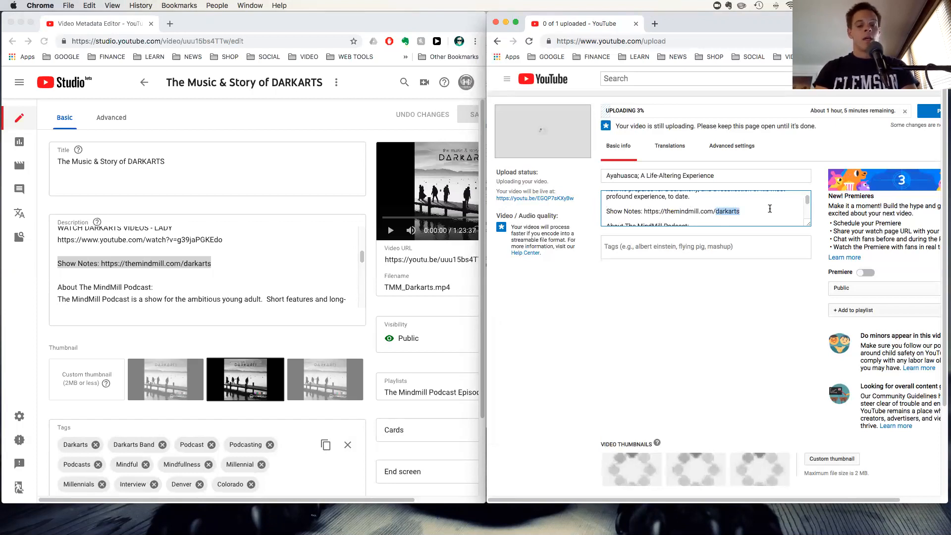
type("sethay")
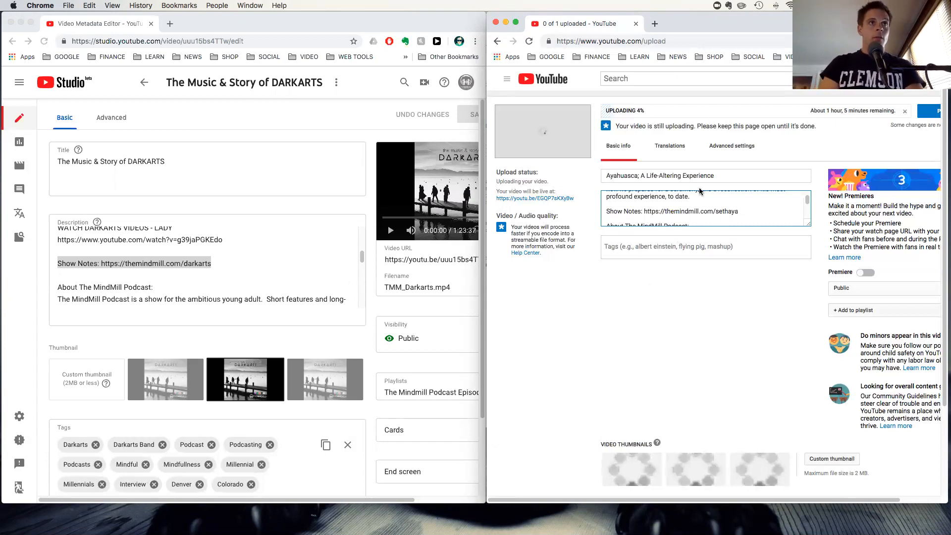
scroll(216, 279, "down", 1)
scroll(654, 208, "down", 5)
scroll(654, 209, "down", 3)
scroll(654, 208, "up", 10)
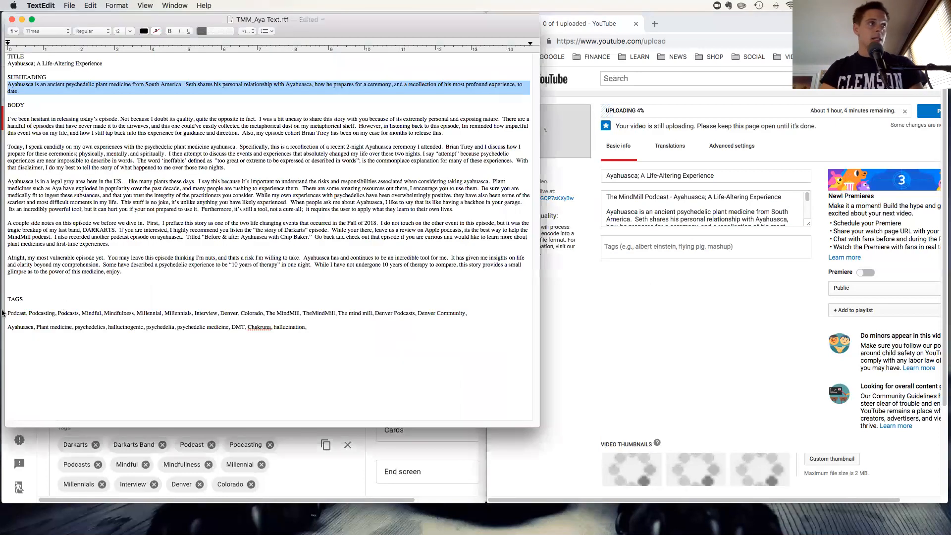
Copy both lines of the TAGS section from TMM_Aya Text.rtf and paste them as the upload's tags.
left_click_drag(6, 312, 140, 329)
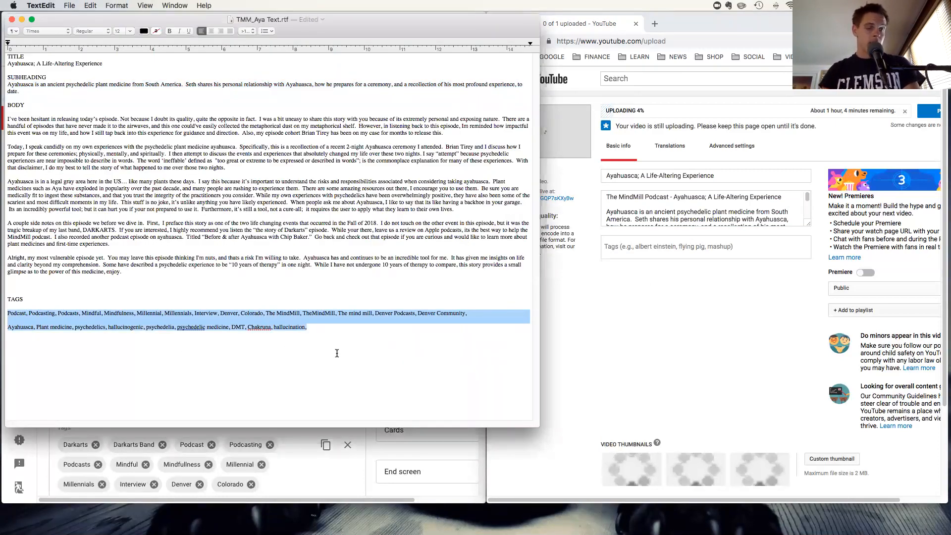
left_click(634, 246)
key("super+v")
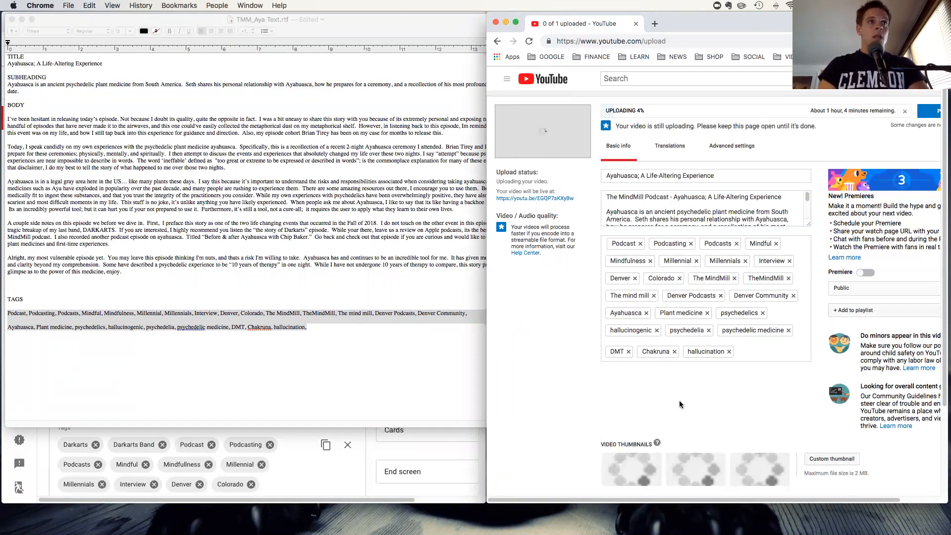
scroll(714, 325, "up", 1)
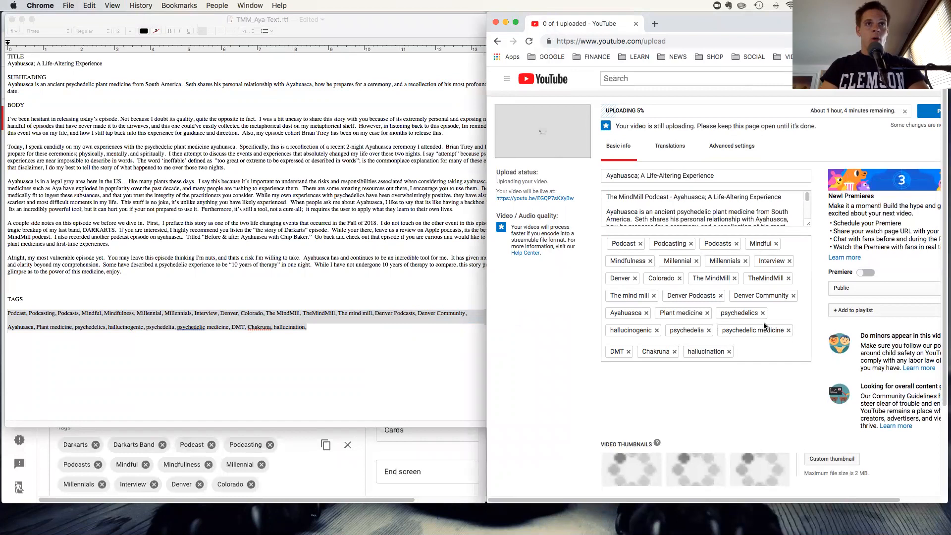
Add the upload to the playlist "The Mindmill Podcast Episodes" and return to the DARKARTS video's details.
left_click(852, 315)
left_click(805, 380)
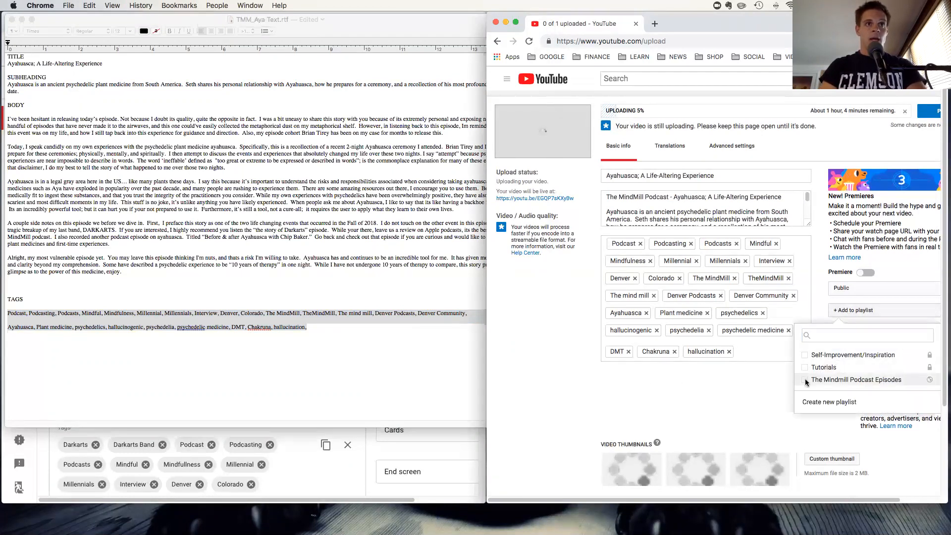
left_click(329, 448)
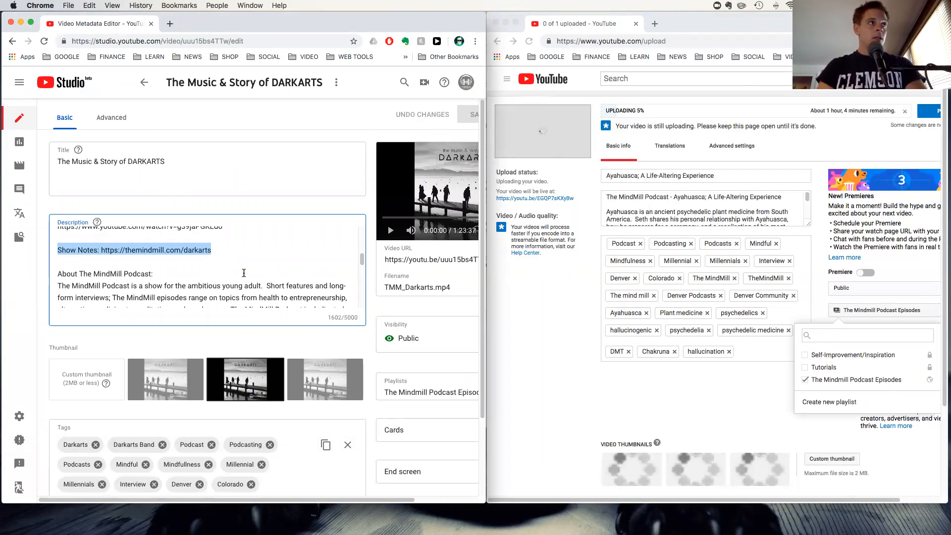
scroll(243, 273, "up", 5)
scroll(244, 273, "down", 10)
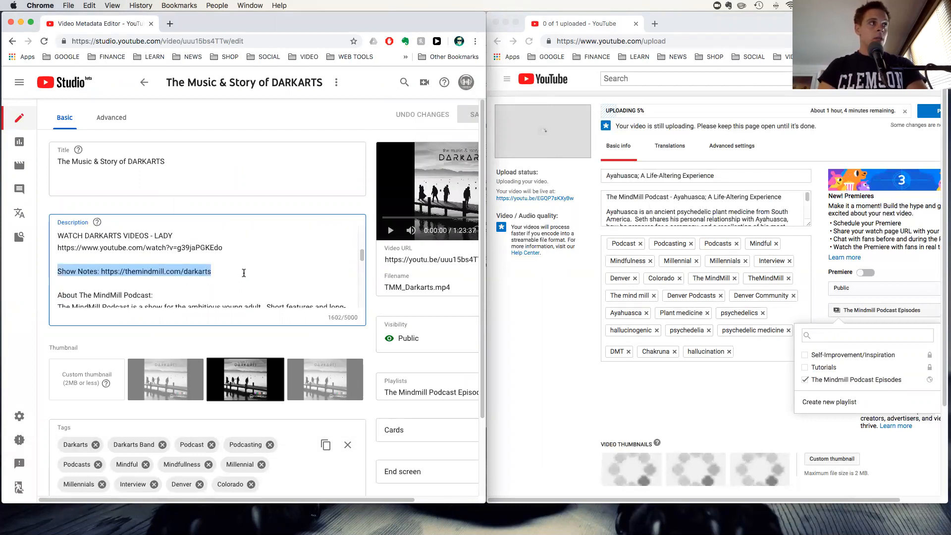
scroll(243, 273, "down", 6)
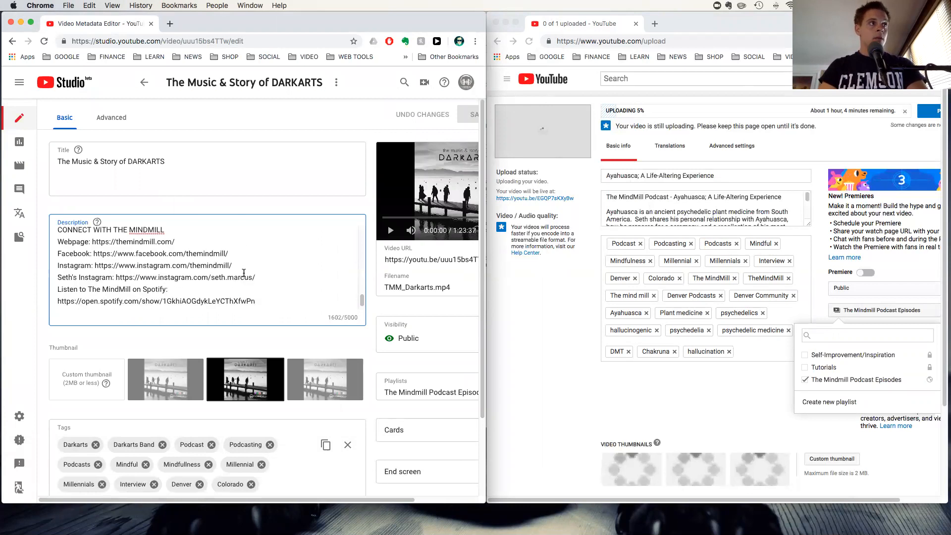
scroll(625, 199, "down", 15)
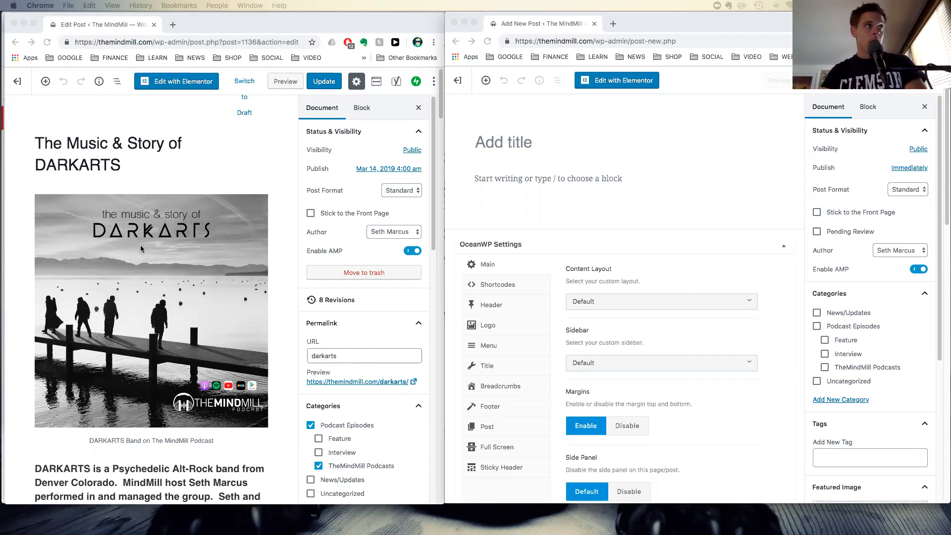
Examine the DARKARTS post's permalink, categories and tags in WordPress as the reference for the new post.
scroll(140, 249, "down", 5)
scroll(419, 386, "down", 5)
scroll(647, 245, "down", 2)
scroll(648, 246, "down", 4)
scroll(647, 245, "up", 5)
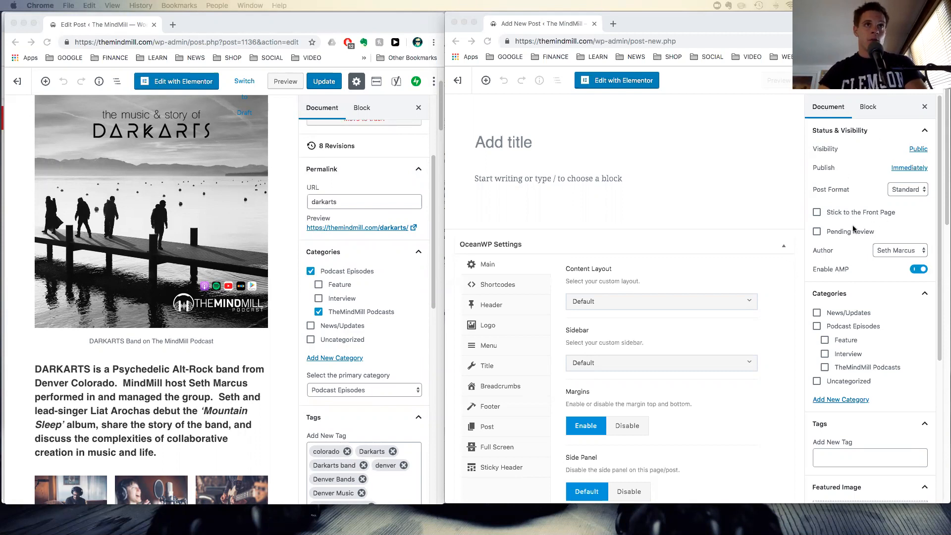
Select the podcast host as the author of the new WordPress post.
scroll(849, 207, "down", 1)
left_click(919, 224)
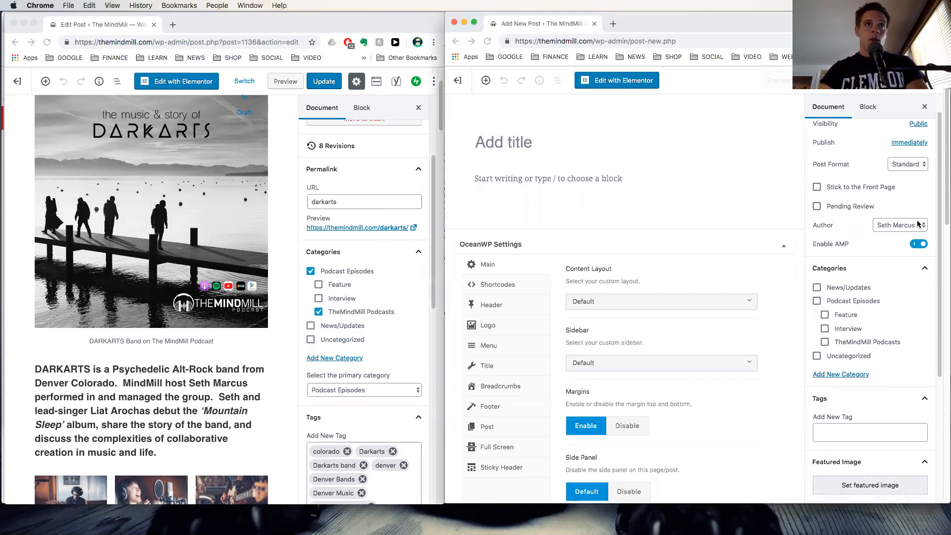
left_click(918, 224)
left_click(911, 229)
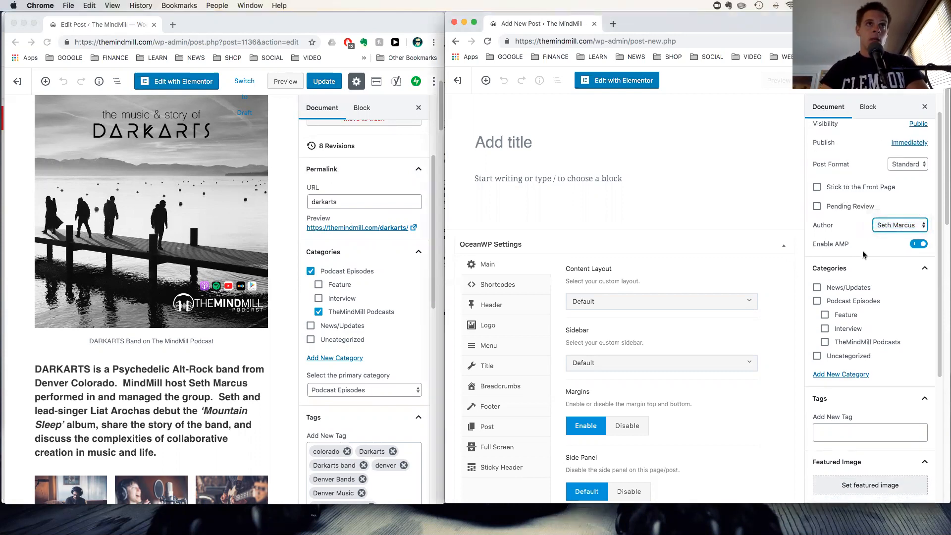
Assign the new post to the categories TheMindMill Podcasts and Podcast Episodes.
scroll(862, 248, "down", 3)
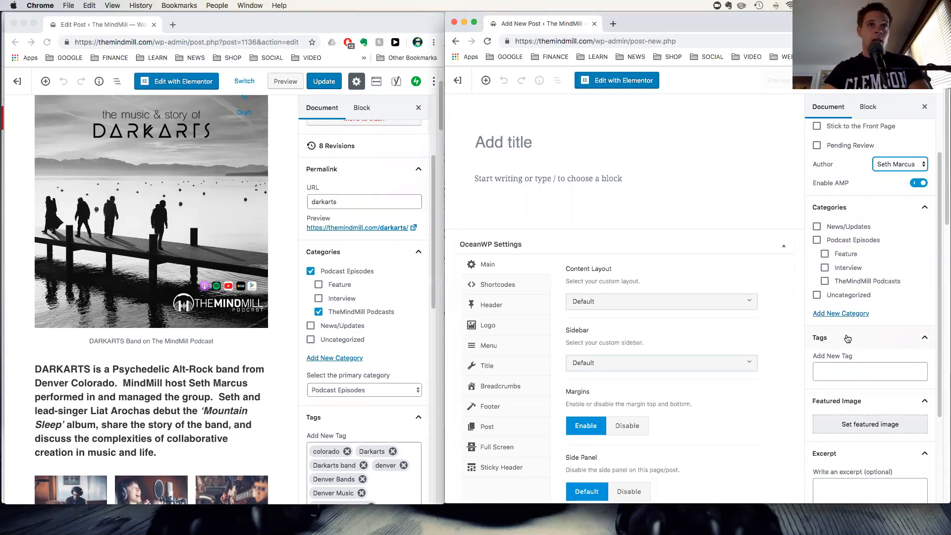
left_click(825, 281)
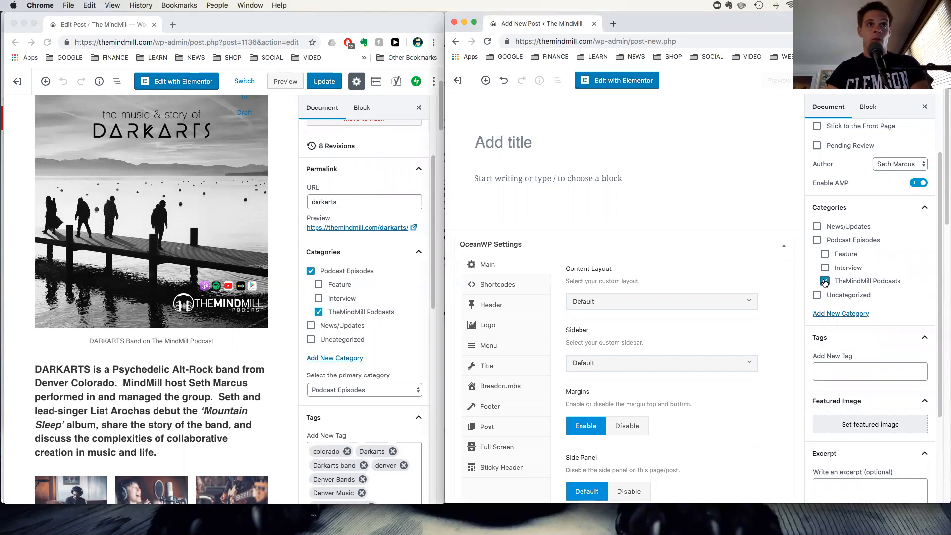
left_click(817, 241)
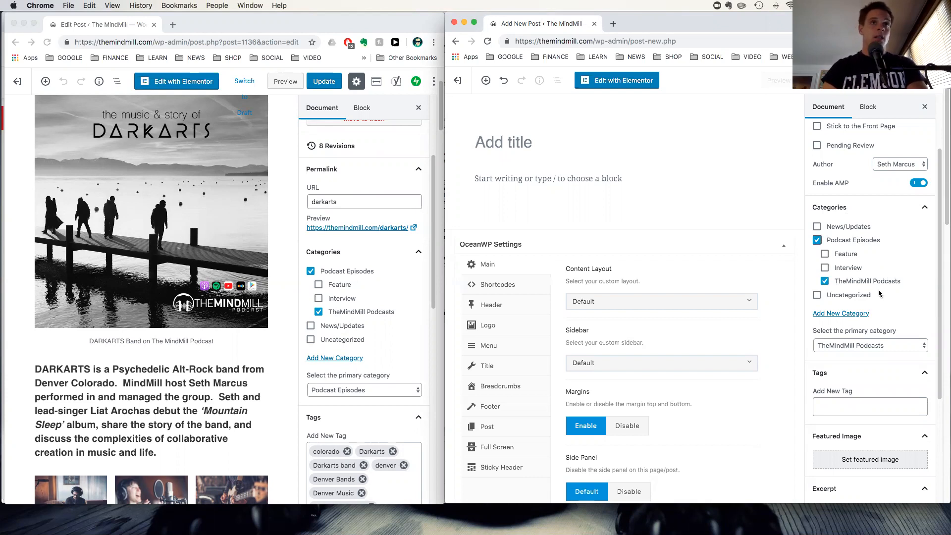
Copy the TAGS section from TMM_Aya Text.rtf and paste it as the new post's tags.
scroll(892, 268, "down", 2)
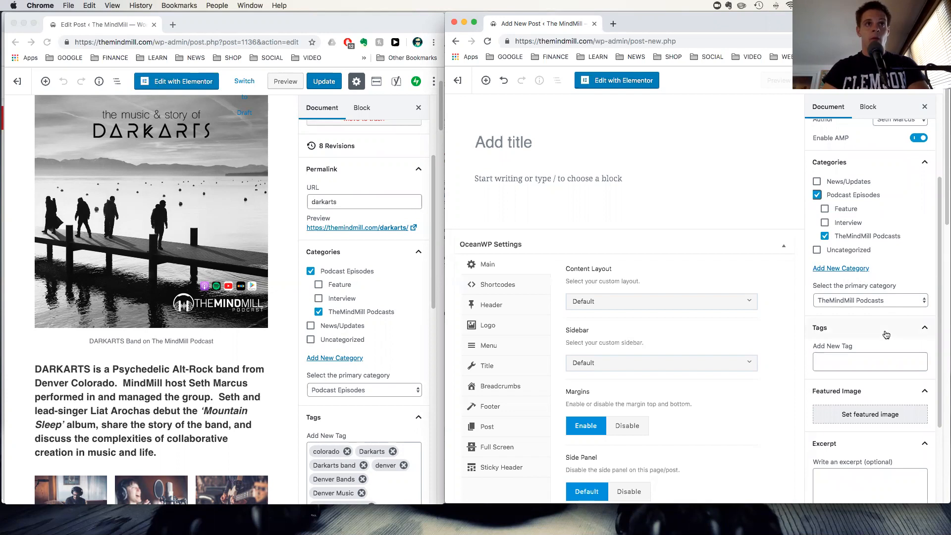
scroll(887, 313, "down", 3)
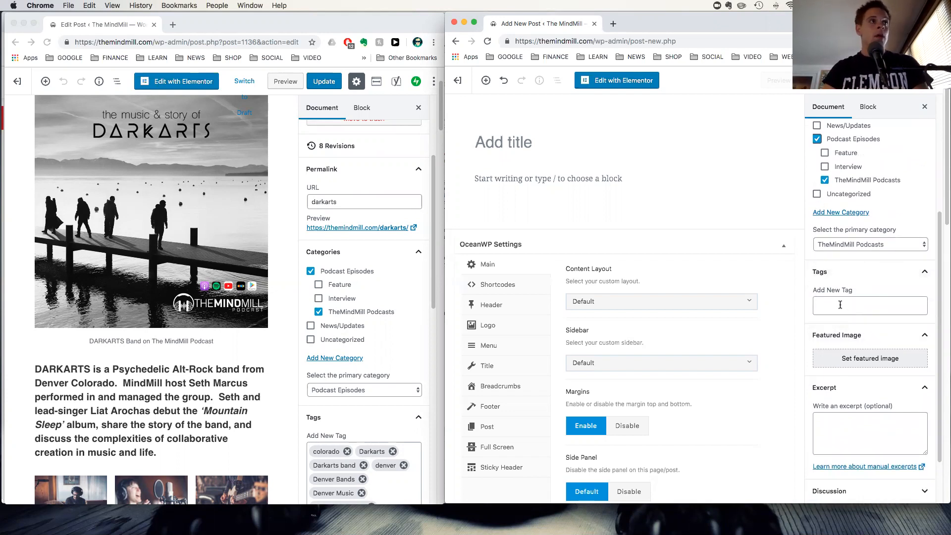
key("super+Tab")
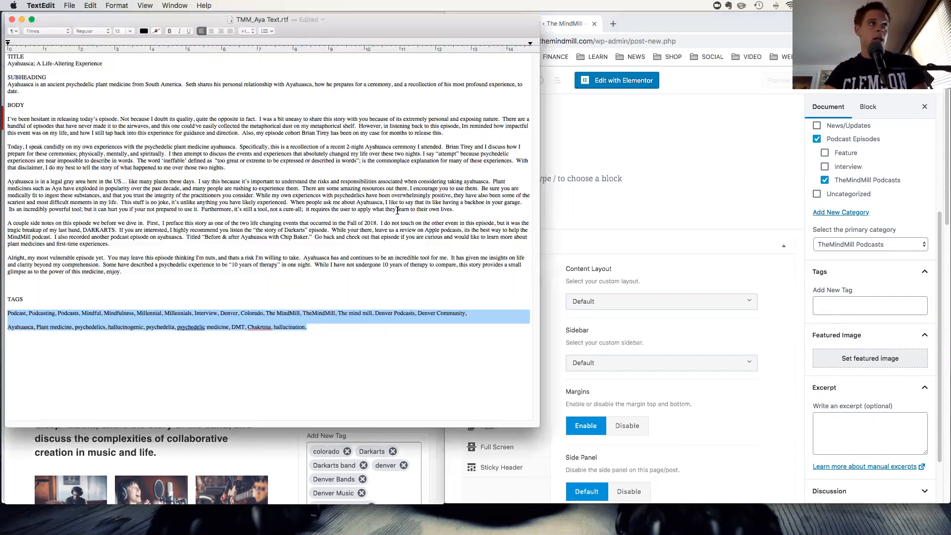
key("super+c")
left_click(847, 302)
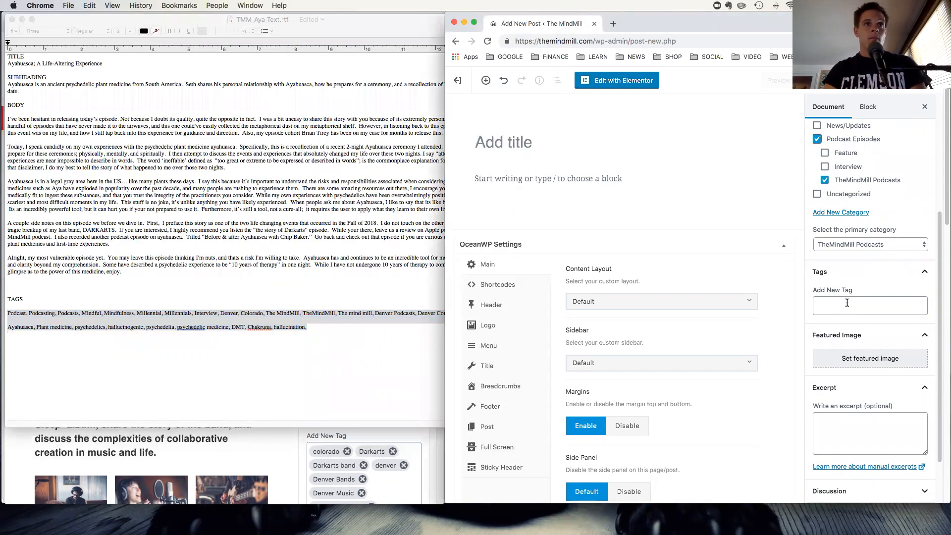
key("super+v")
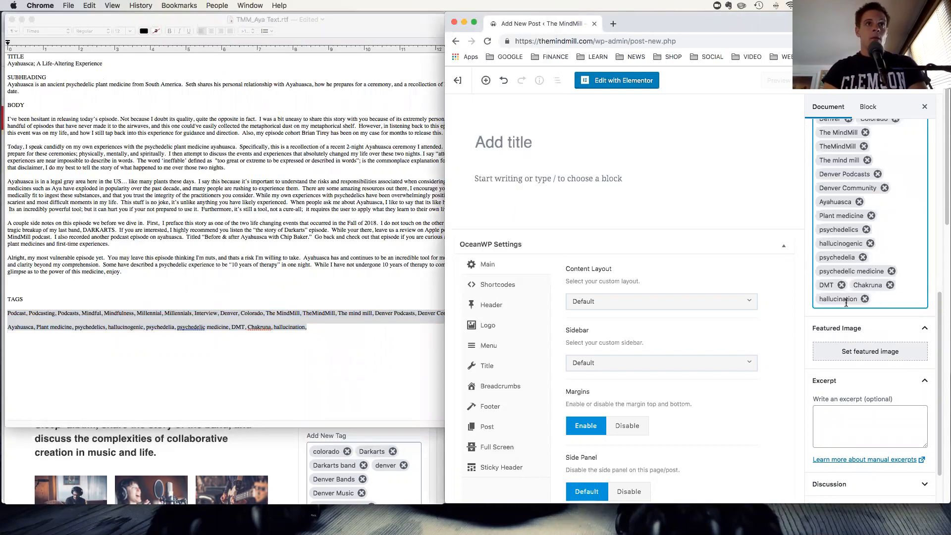
scroll(846, 304, "up", 4)
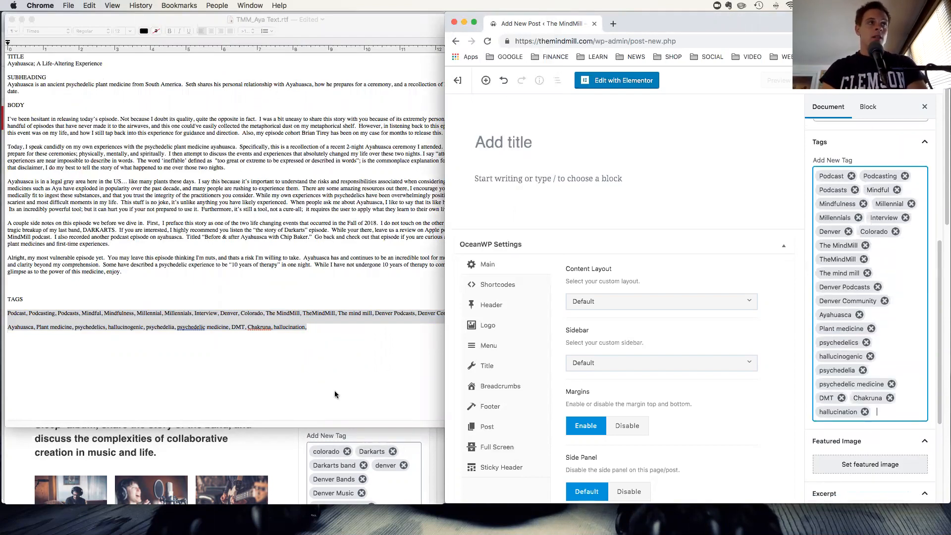
Compare the general and episode-specific tag lines in TMM_Aya Text.rtf with the tags on the new WordPress post.
left_click(352, 331)
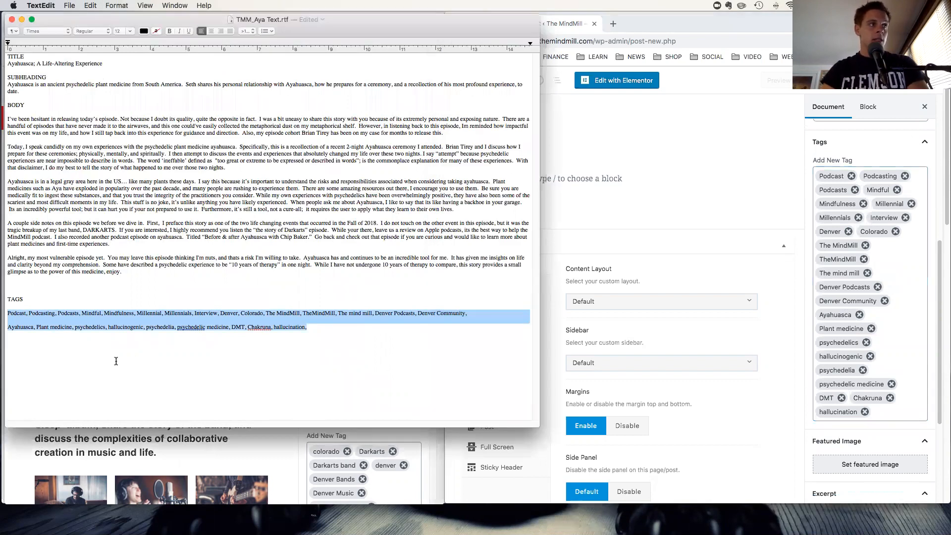
left_click(89, 323)
left_click_drag(6, 311, 401, 318)
triple_click(401, 317)
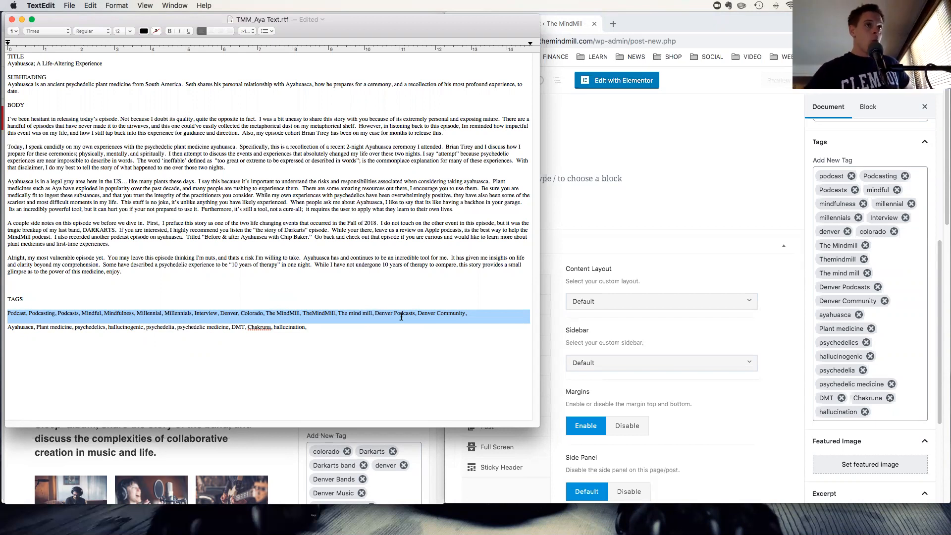
left_click(307, 327)
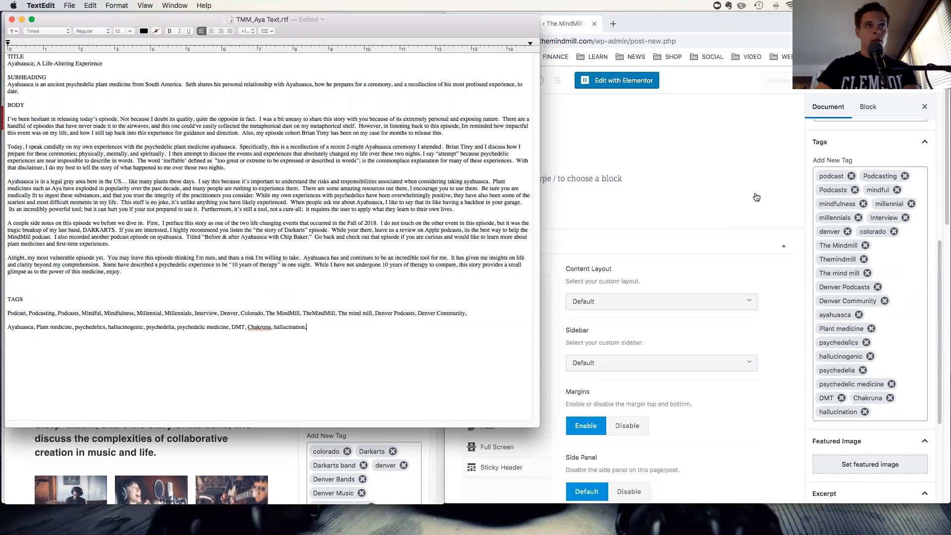
left_click(858, 135)
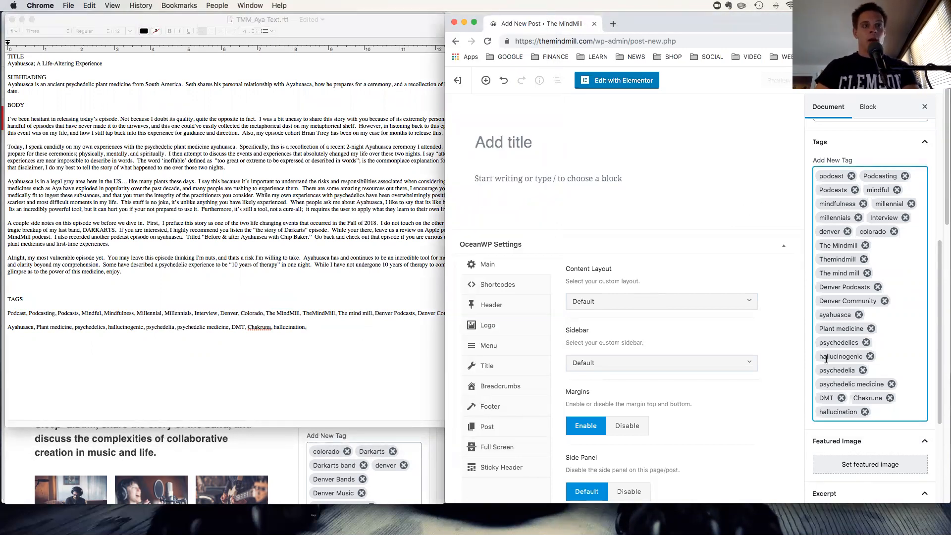
scroll(676, 184, "up", 3)
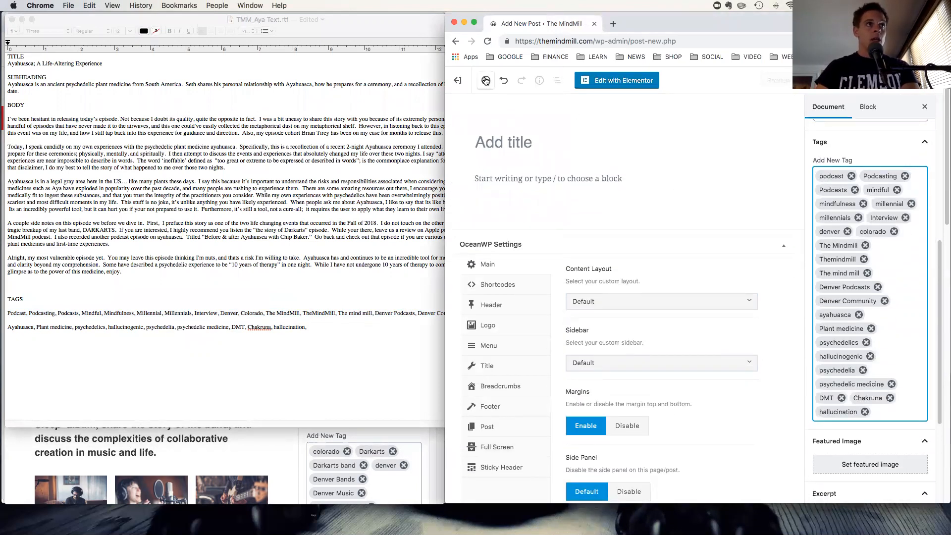
scroll(485, 83, "up", 3)
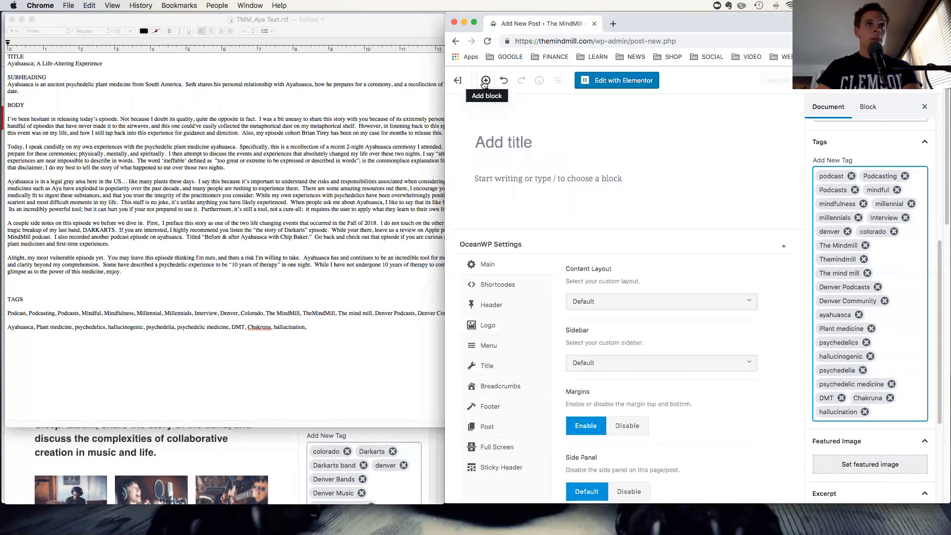
Upload all four images from the TMM_Aya.Podcast Item folder to the media library for the post's featured image.
left_click(886, 467)
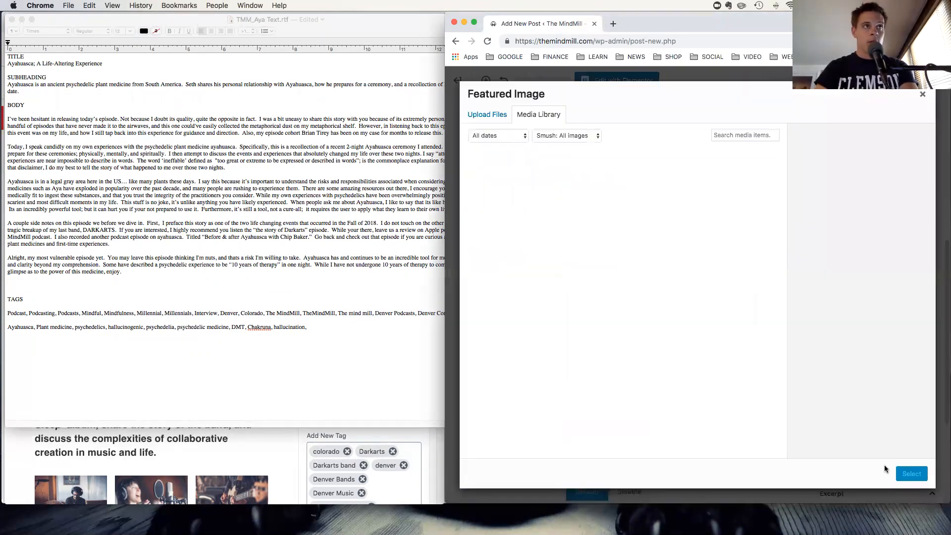
left_click(493, 116)
left_click(698, 276)
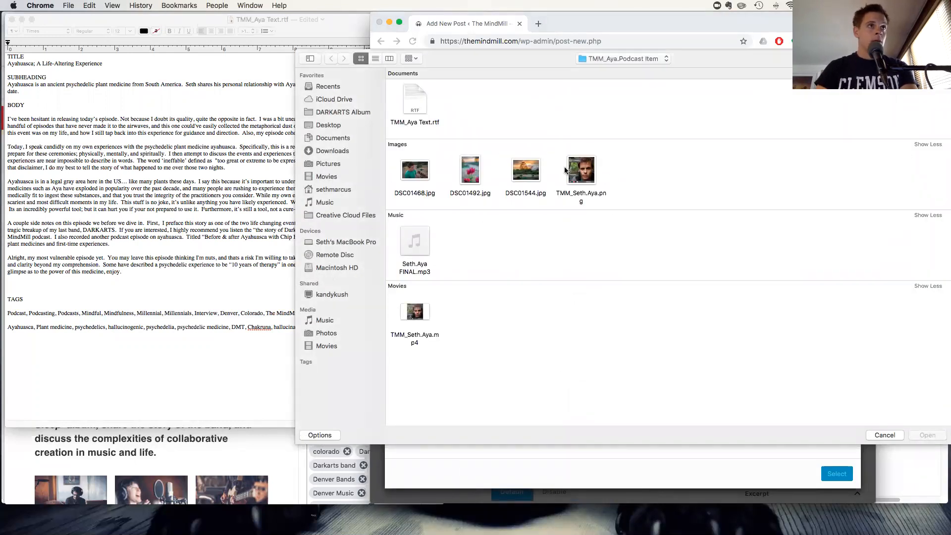
left_click(416, 171)
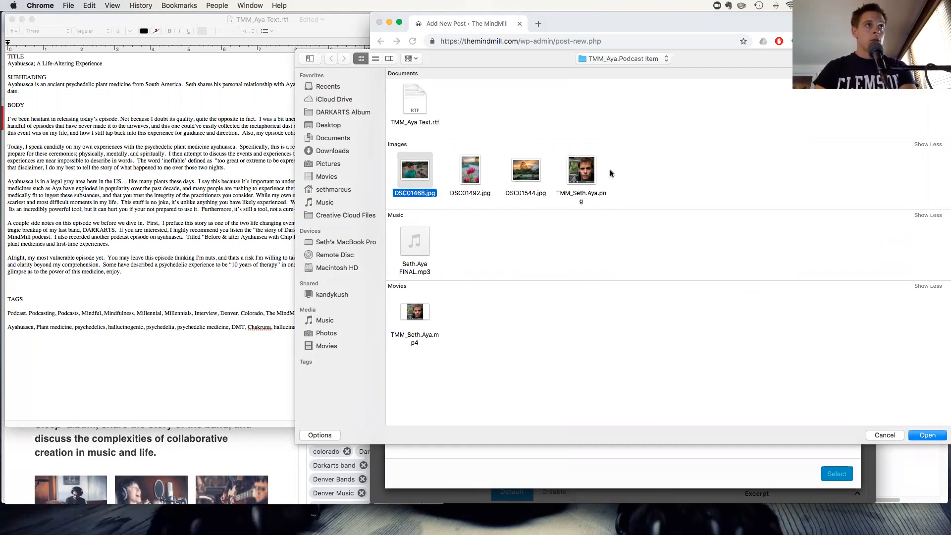
left_click(581, 171, "super")
left_click(527, 174, "super")
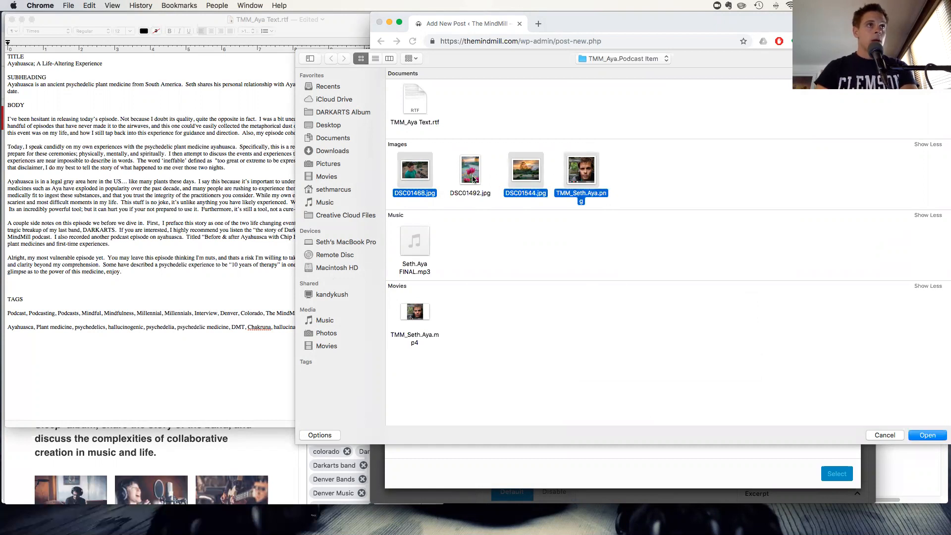
left_click(476, 180, "super")
left_click(926, 435)
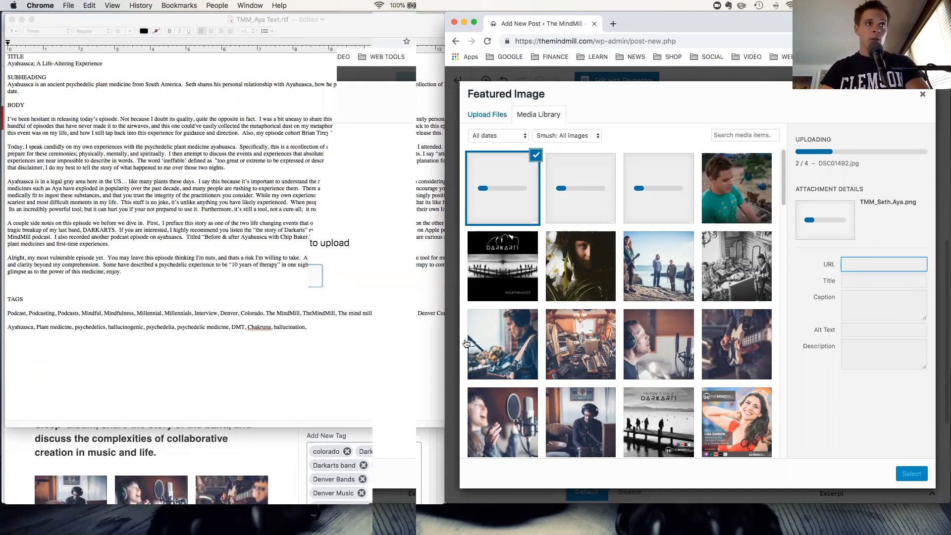
Copy the caption of Darkarts.MountainCover.png and paste it over the title of DSC01468.jpg.
left_click(487, 278)
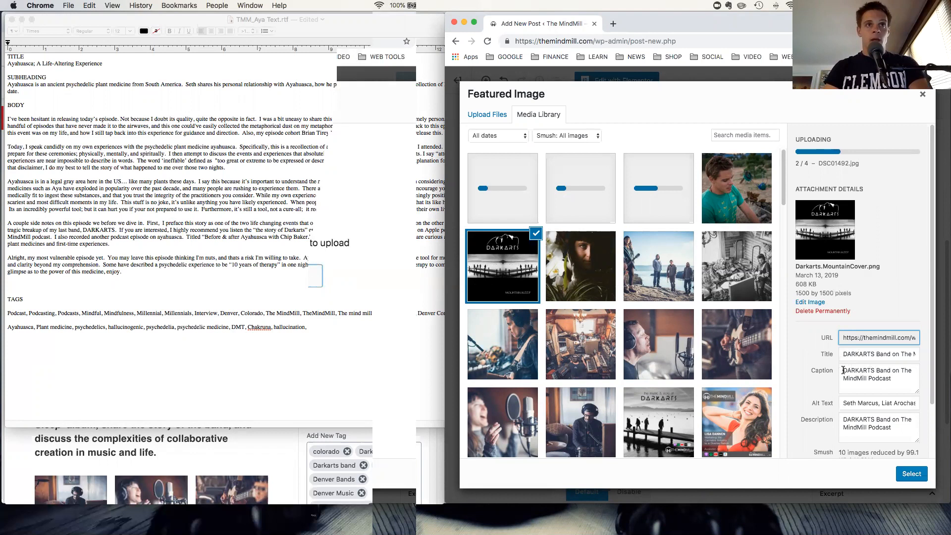
triple_click(908, 389)
key("super+c")
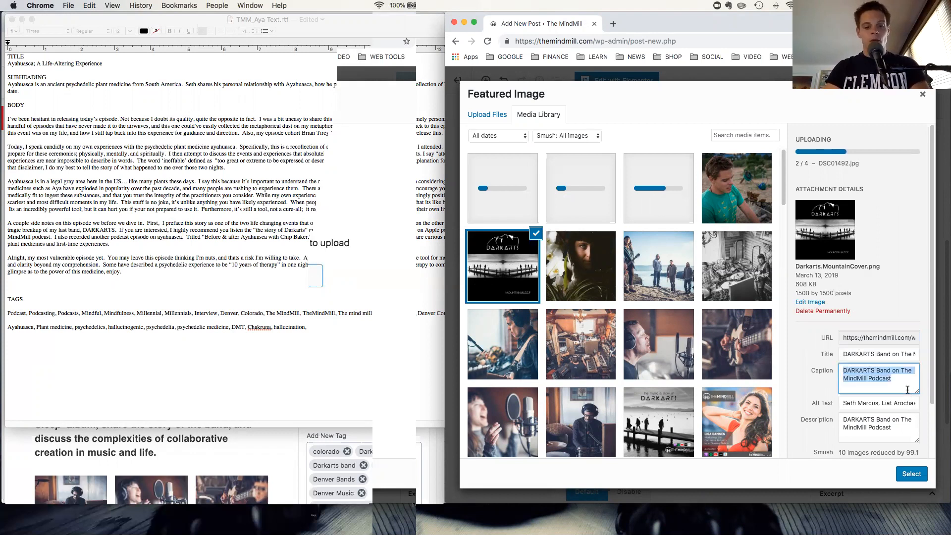
left_click(743, 180)
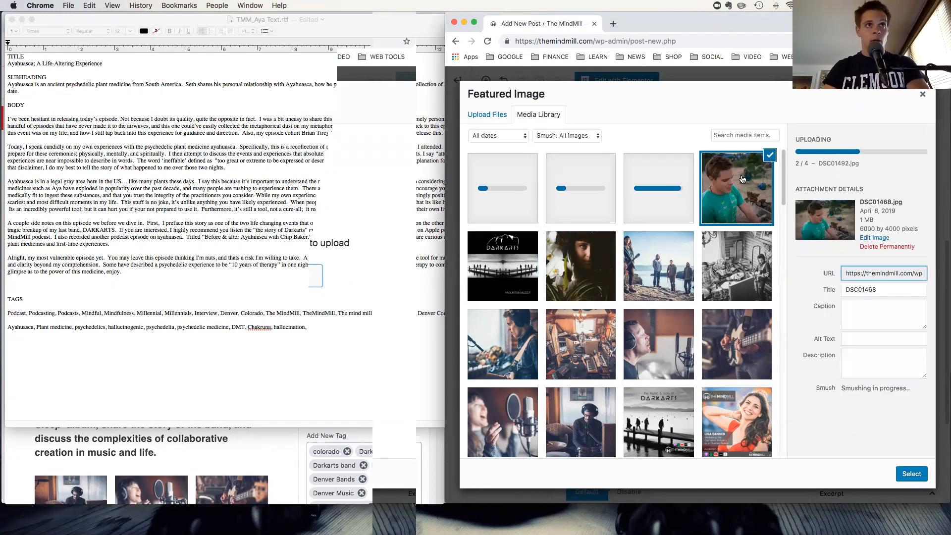
double_click(882, 290)
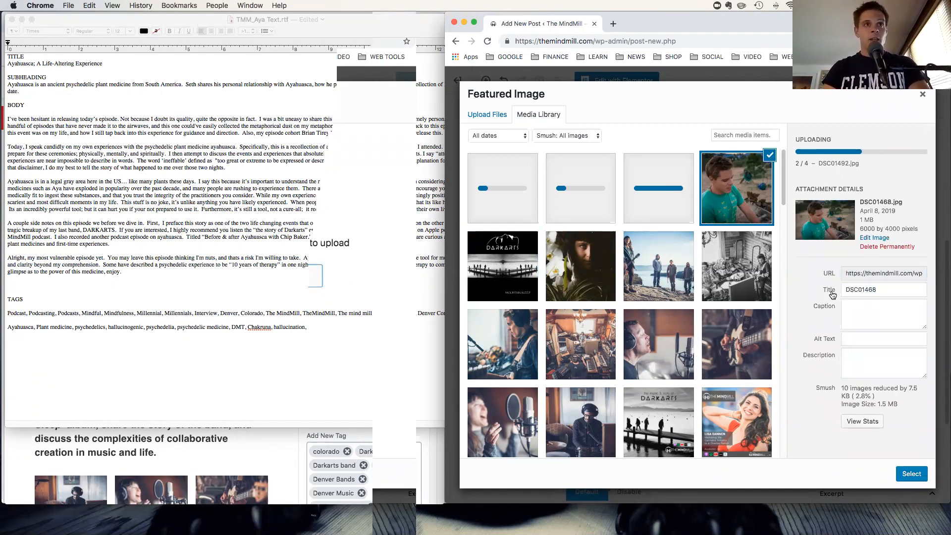
left_click(886, 289)
key("super+a")
key("super+v")
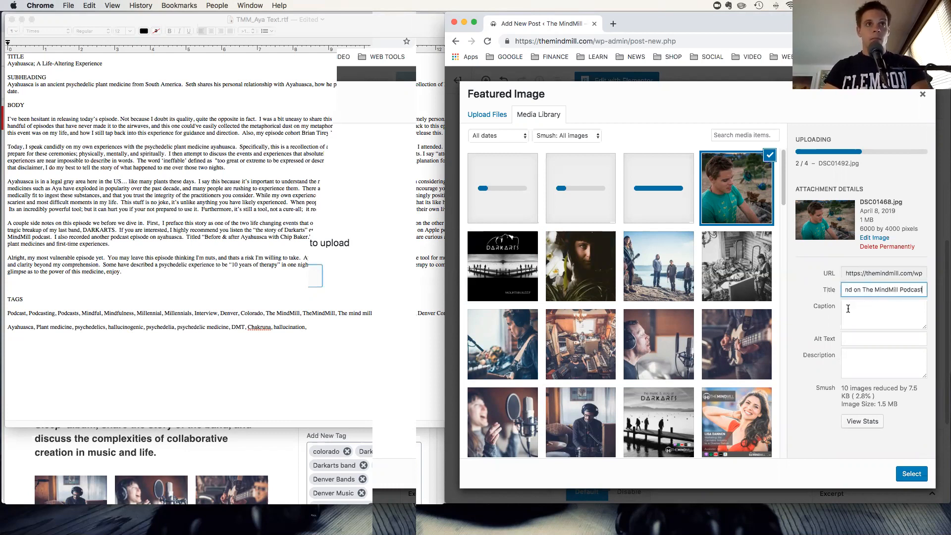
Paste the copied DARKARTS caption into the caption, alt text and description of DSC01468.jpg.
left_click(868, 314)
key("super+v")
left_click(859, 340)
key("super+v")
left_click(857, 353)
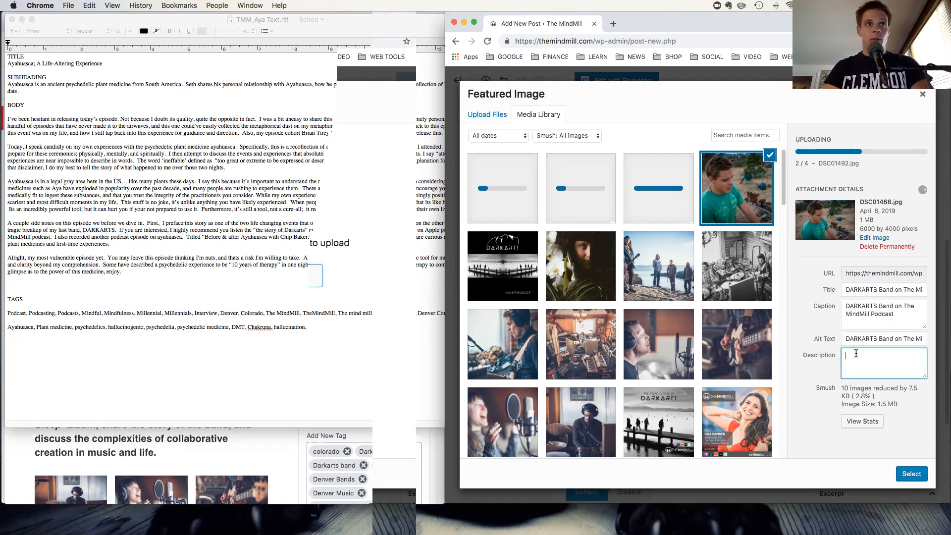
key("super+v")
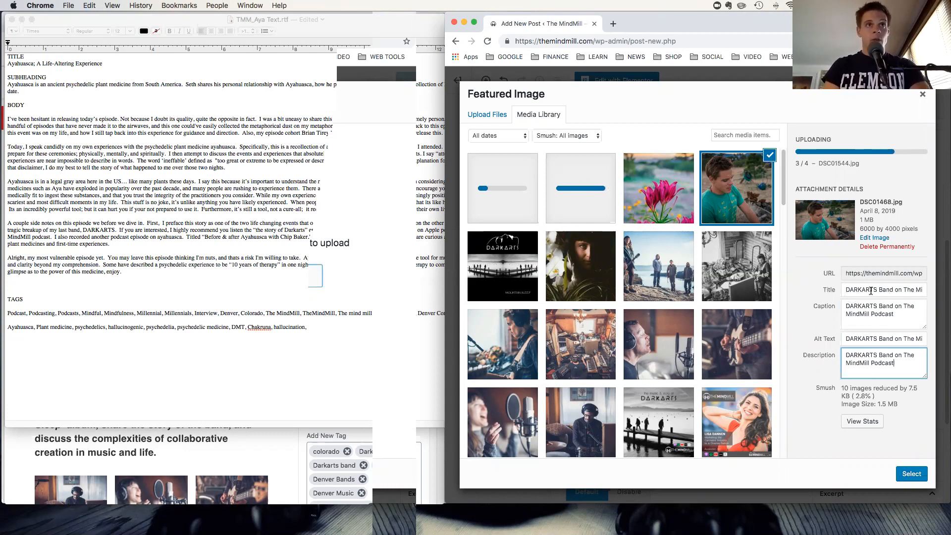
Replace "DARKARTS Band" in the title of DSC01468.jpg with the host's first name in possessive form and "Ayahuasca Experience".
left_click_drag(877, 288, 836, 289)
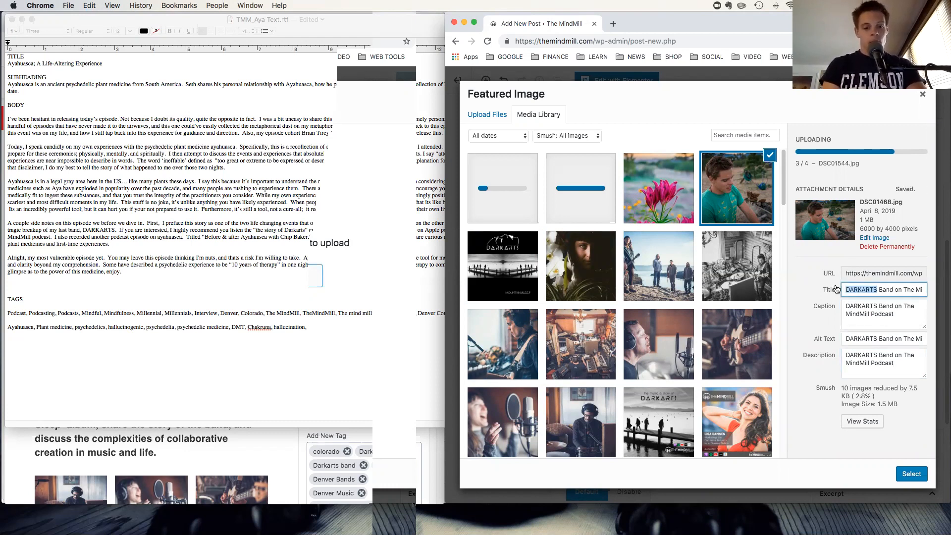
type("Seth")
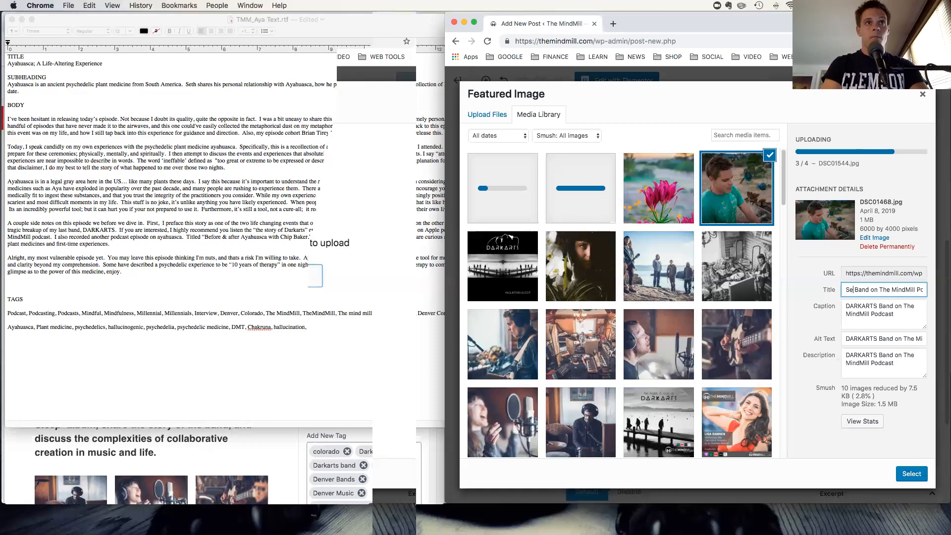
type("' Aya")
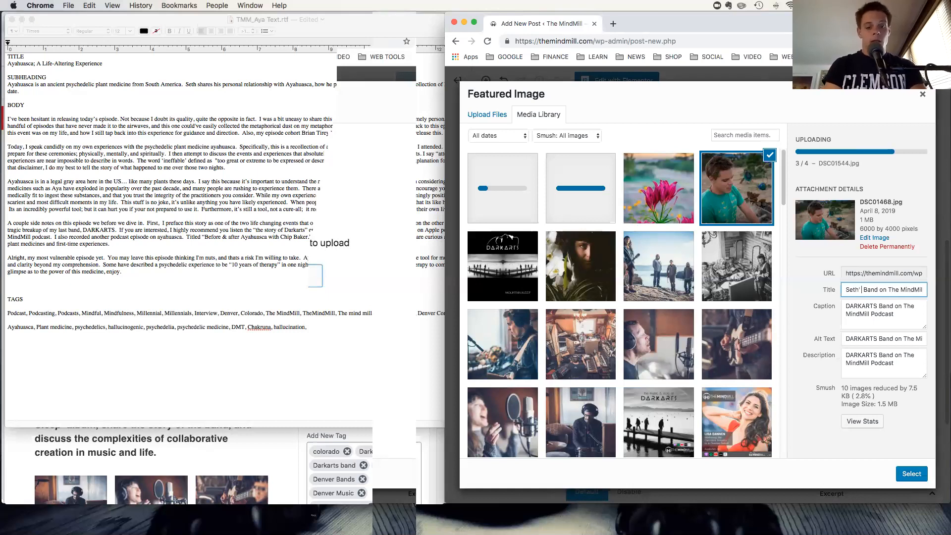
type("hu")
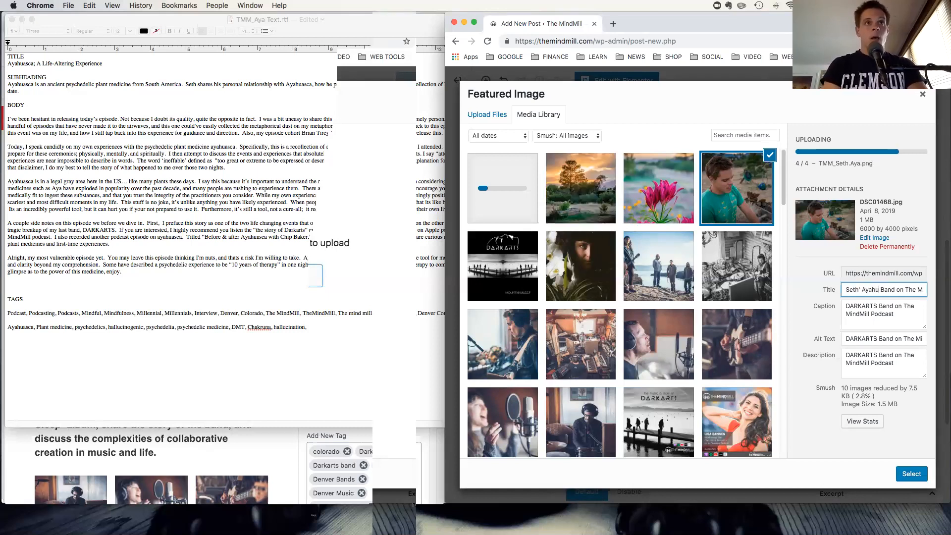
type("asca Exper")
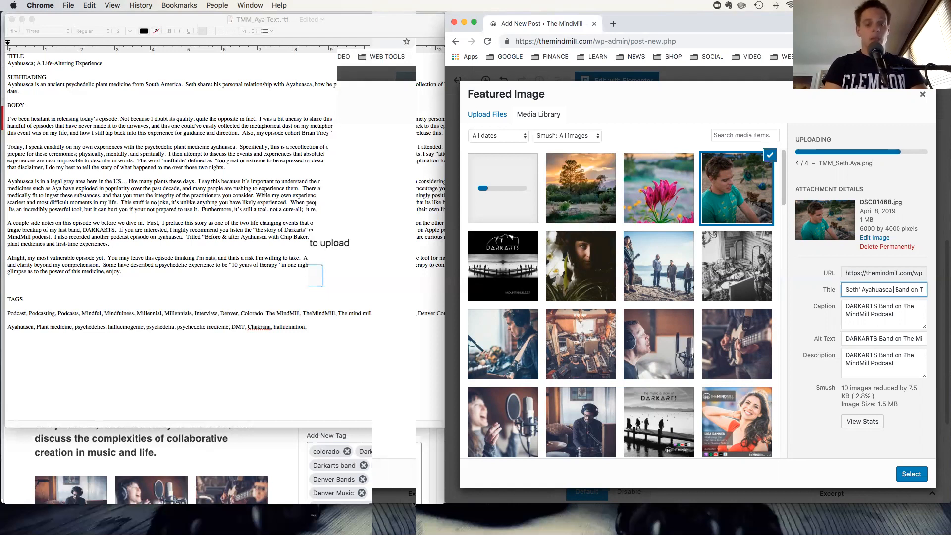
type("ience")
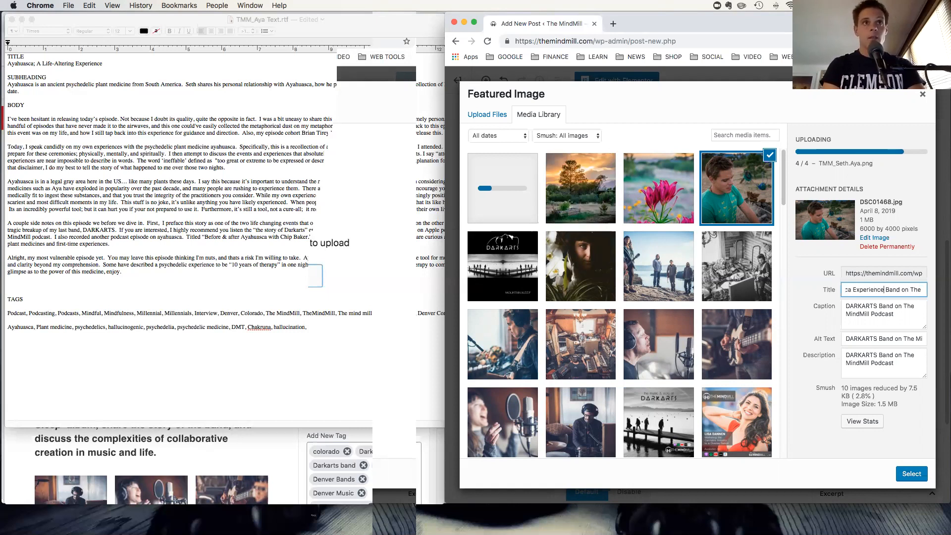
key("Delete")
key("Delete")
key("Delete")
key("Delete")
key("Delete")
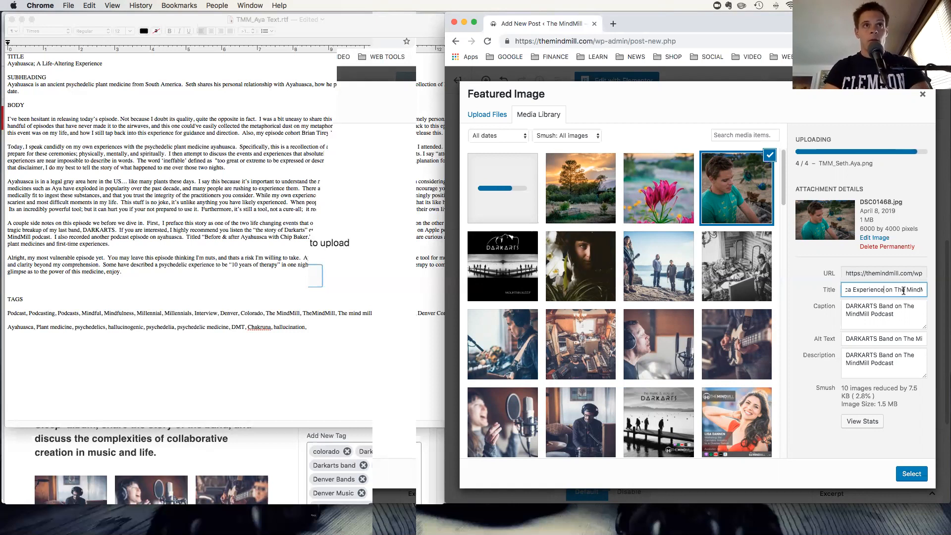
key("super+Left")
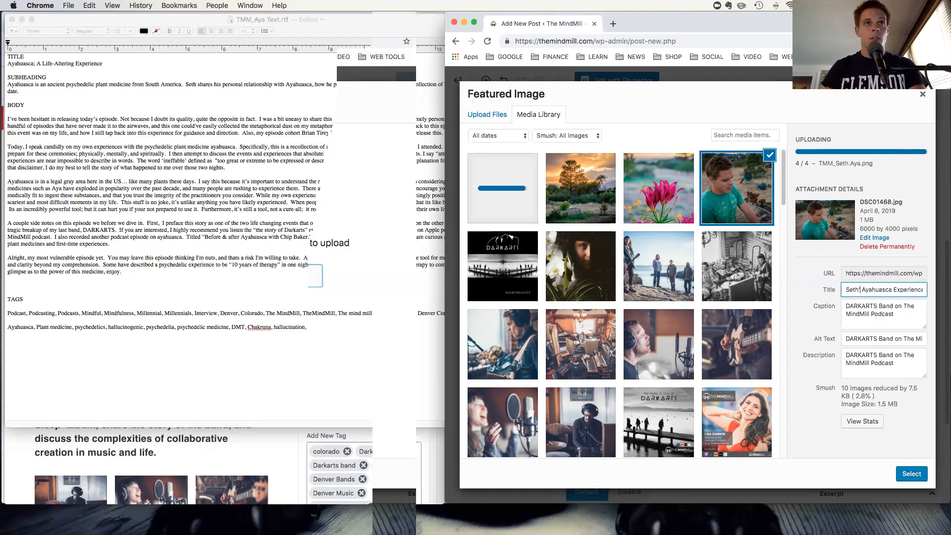
type("s")
key("super+Right")
Copy the full title of DSC01468.jpg and paste it over the image's caption.
left_click_drag(844, 290, 946, 288)
key("super+c")
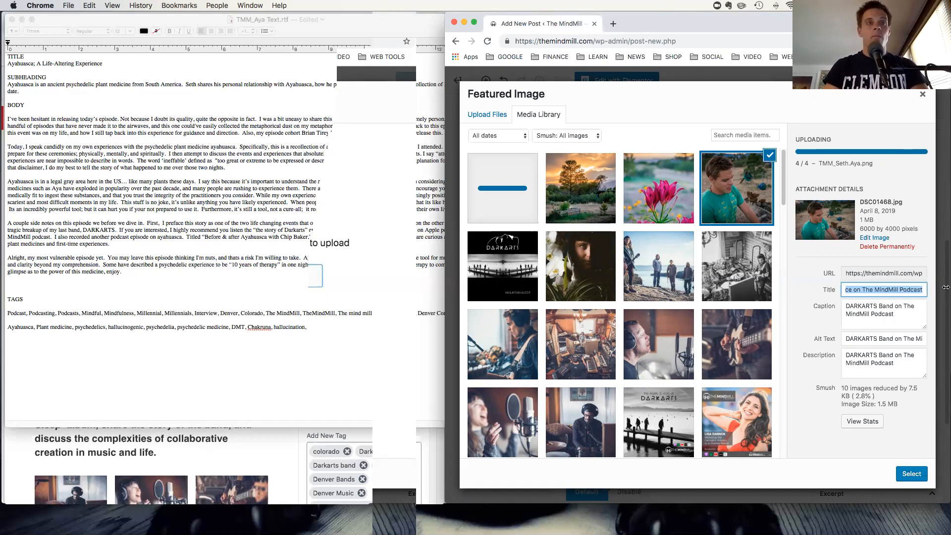
left_click(869, 317)
key("super+a")
key("super+v")
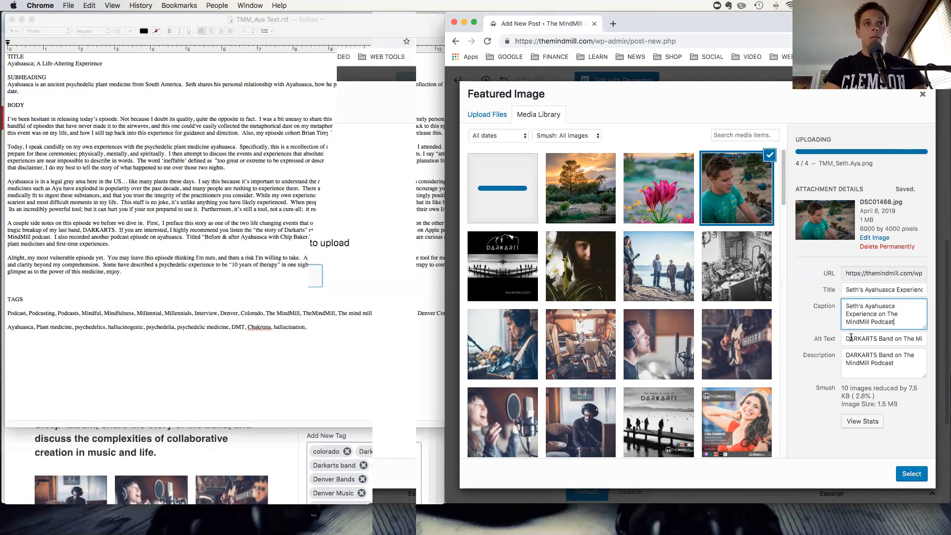
Replace the alt text and description of DSC01468.jpg with the copied Ayahuasca Experience title.
left_click(850, 341)
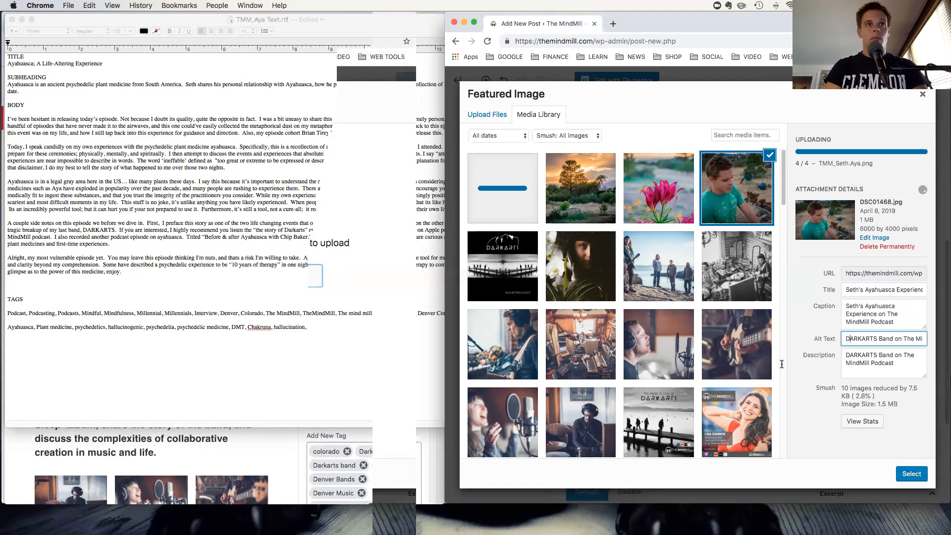
key("ctrl+Up")
key("ctrl+Up")
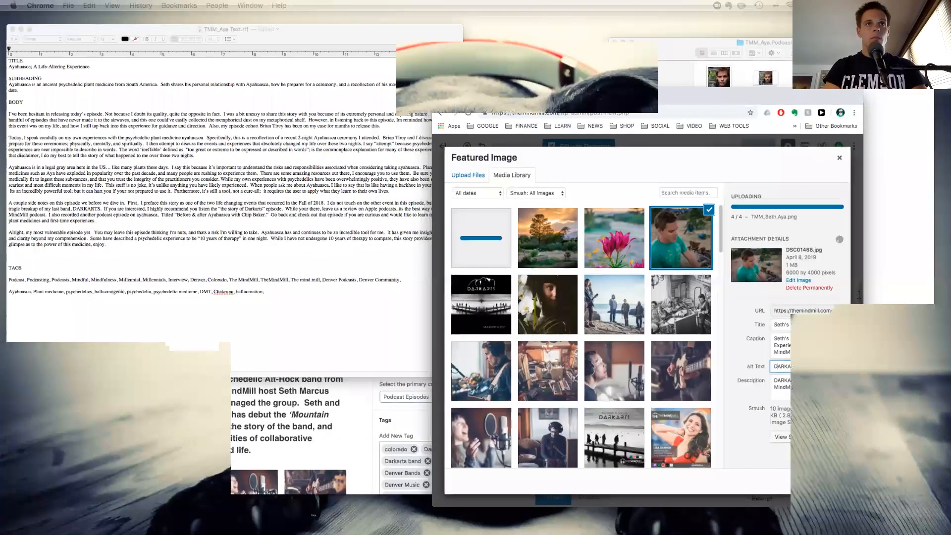
key("super+v")
left_click(863, 287)
key("super+a")
key("super+v")
left_click(860, 312)
key("super+a")
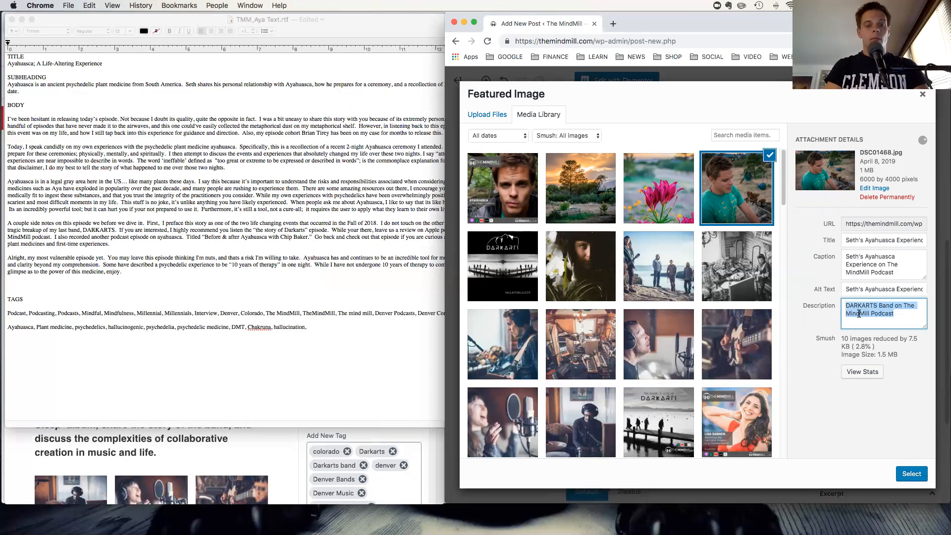
key("super+v")
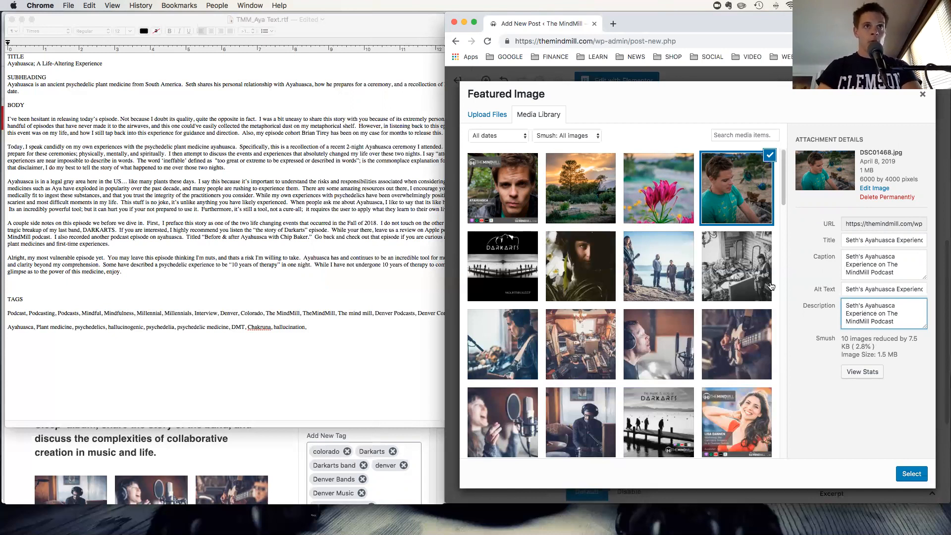
Fill the title, caption, alt text and description of DSC01492.jpg with the copied Ayahuasca Experience on The MindMill Podcast title.
left_click(667, 177)
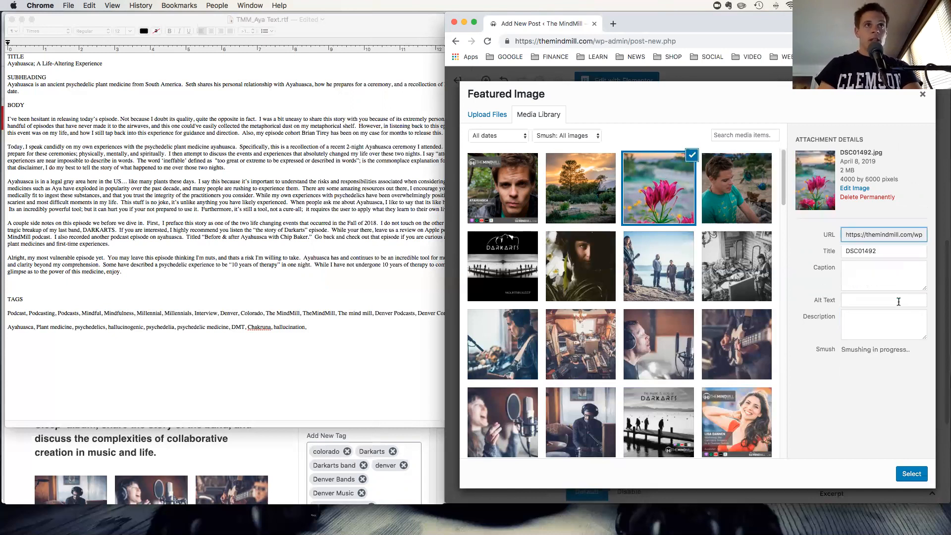
double_click(886, 252)
type("Seth's Ayahuasca Experience on The MindMill Podcast")
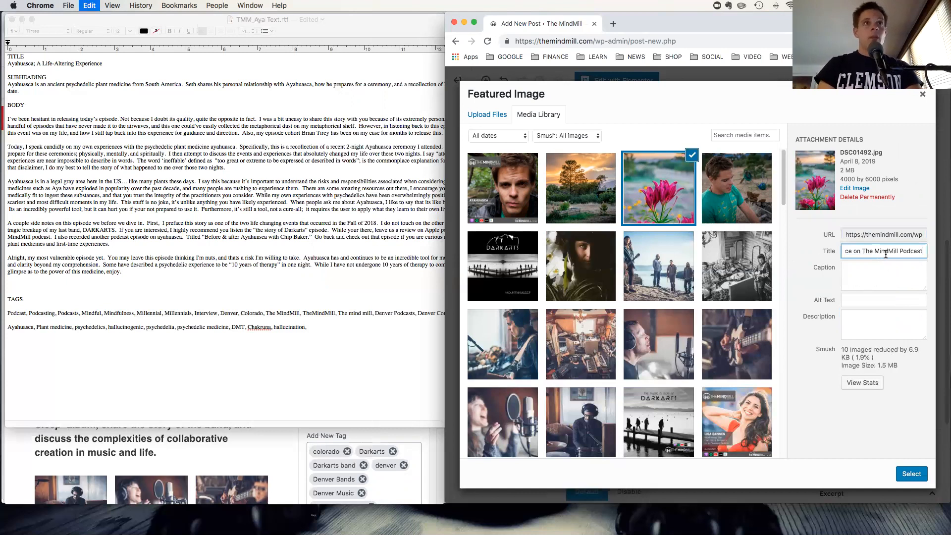
left_click(880, 268)
type("Seth's Ayahuasca Experience on The MindMill Podcast")
left_click(863, 301)
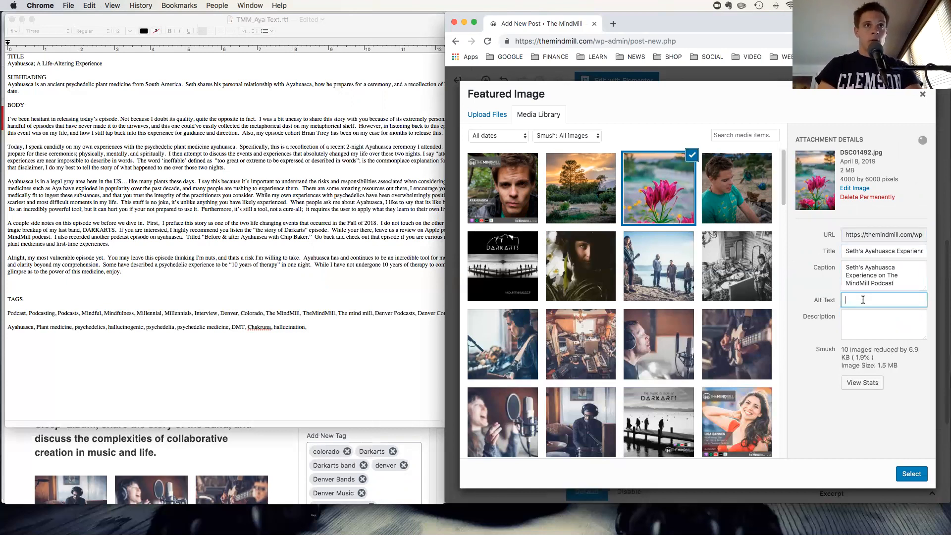
type("Seth's Ayahuasca Experience on The MindMill Podcast")
left_click(856, 321)
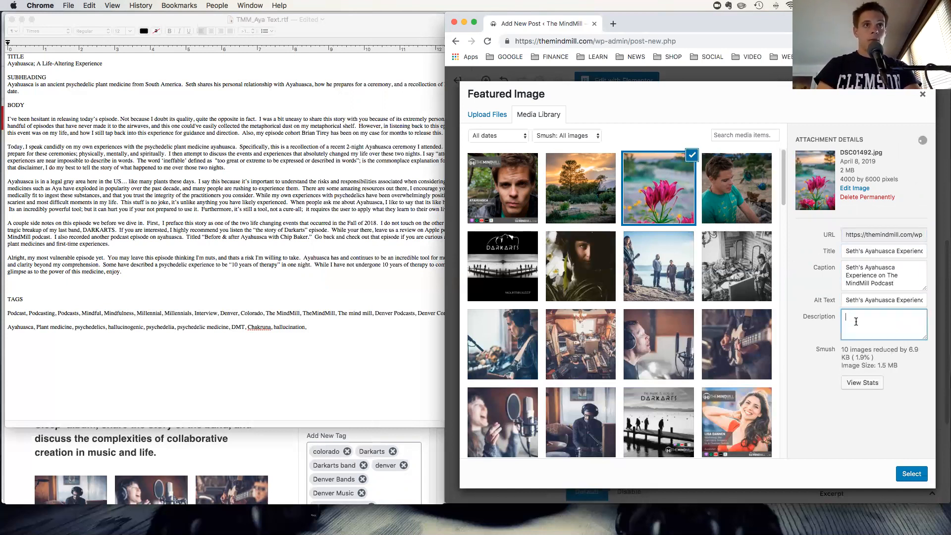
Paste the copied Ayahuasca Experience title into the title, caption, alt text and description of DSC01544.jpg.
left_click(600, 174)
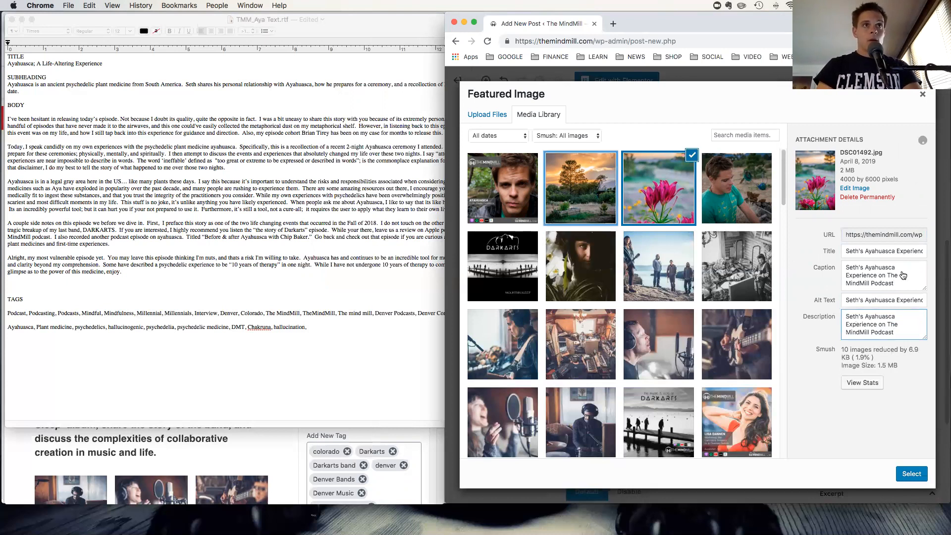
double_click(877, 240)
type("Seth's Ayahuasca Experience on The MindMill Podcast")
left_click(870, 263)
type("Seth's Ayahuasca Experience on The MindMill Podcast")
left_click(871, 291)
type("Seth's Ayahuasca Experience on The MindMill Podcast")
left_click(872, 312)
type("Seth's Ayahuasca Experience on The MindMill Podcast")
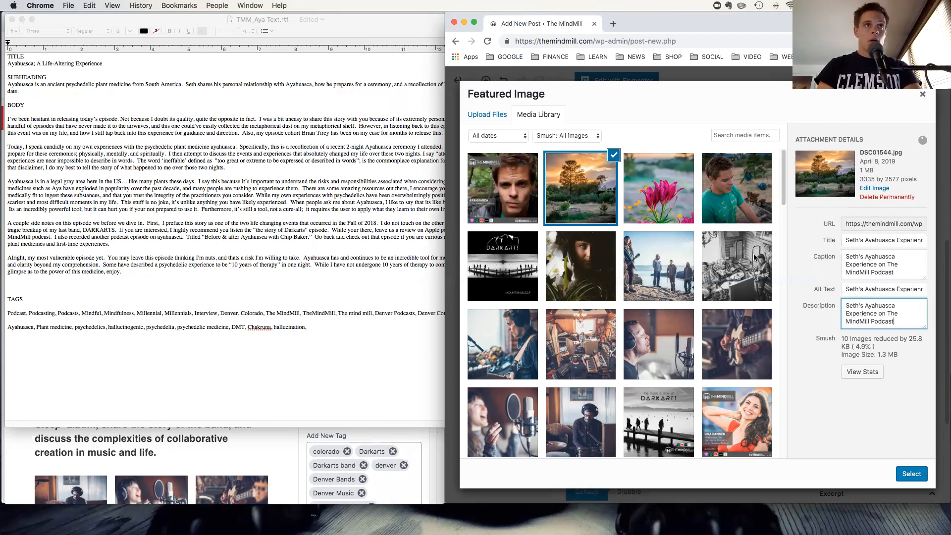
Enter the copied Ayahuasca Experience title as title, caption, alt text and description of the PNG episode cover with the host's portrait.
left_click(521, 198)
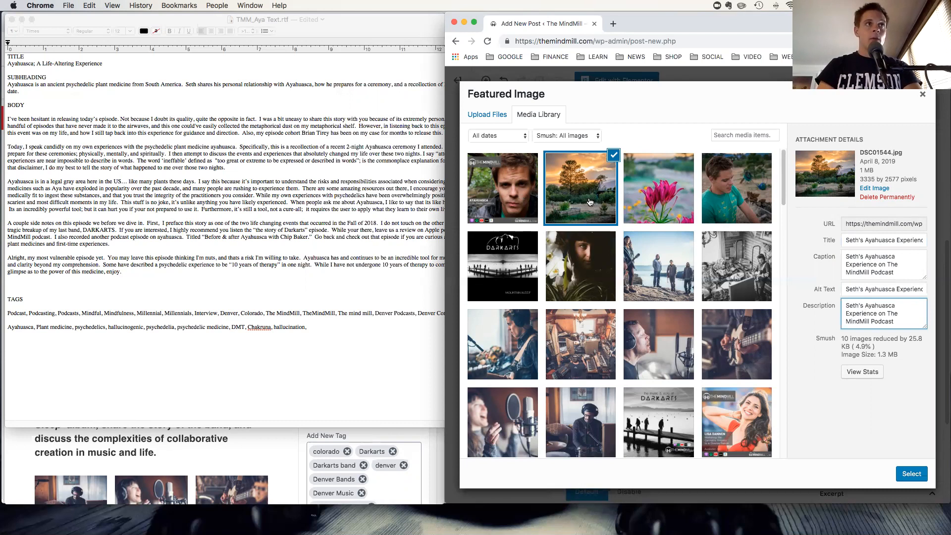
triple_click(892, 249)
type("Seth's Ayahuasca Experience on The MindMill Podcast")
left_click(868, 282)
type("Seth's Ayahuasca Experience on The MindMill Podcast")
left_click(857, 302)
type("Seth's Ayahuasca Experience on The MindMill Podcast")
left_click(853, 321)
type("Seth's Ayahuasca Experience on The MindMill Podcast")
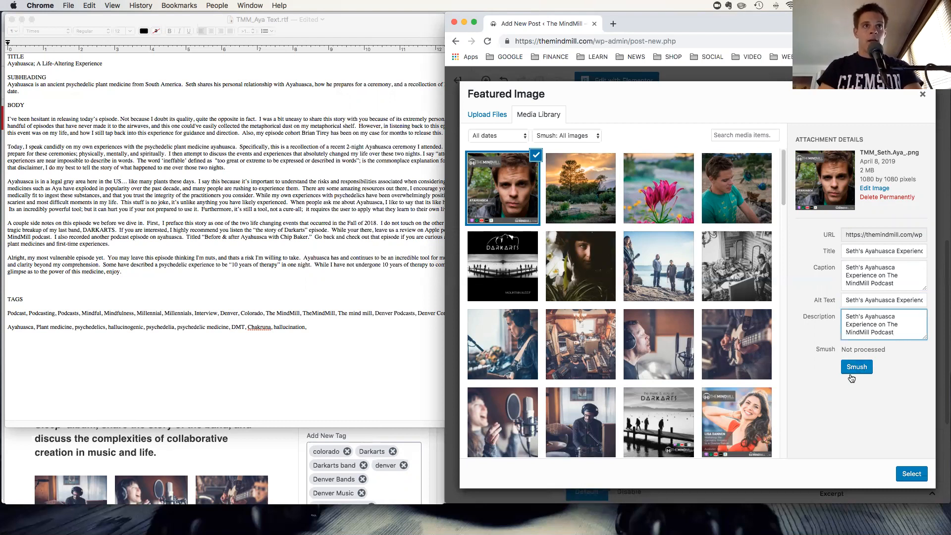
Try to compress the episode cover with Smush and check the compression details of the other uploaded Ayahuasca images.
left_click(862, 370)
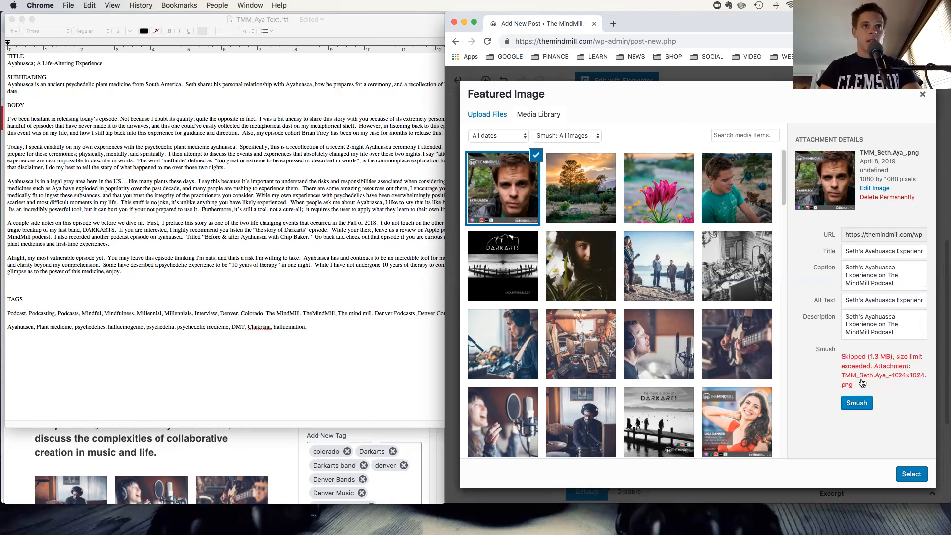
left_click(578, 202)
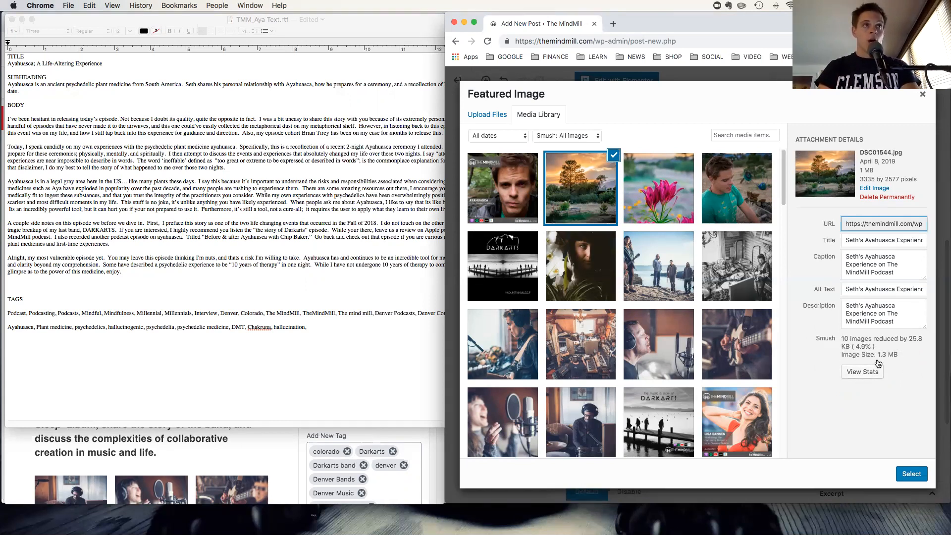
left_click(513, 199)
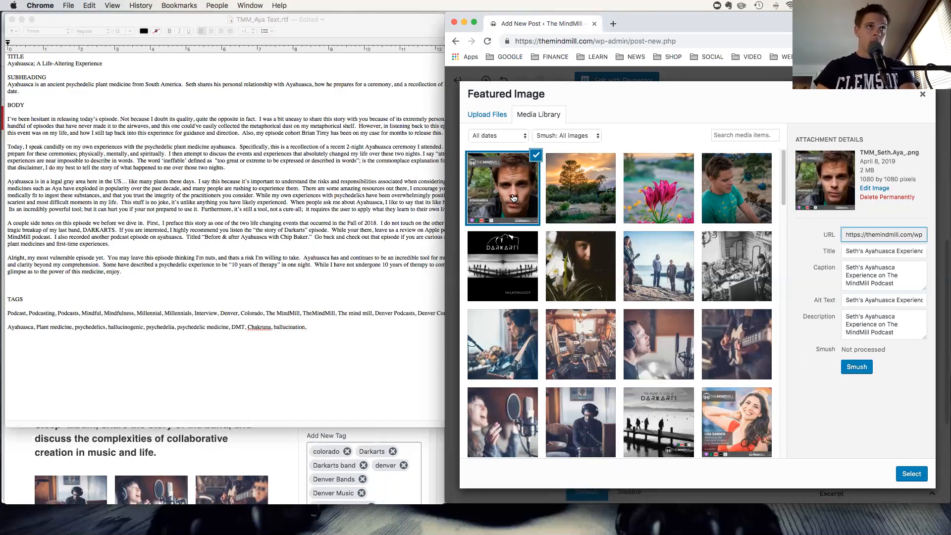
left_click(590, 189)
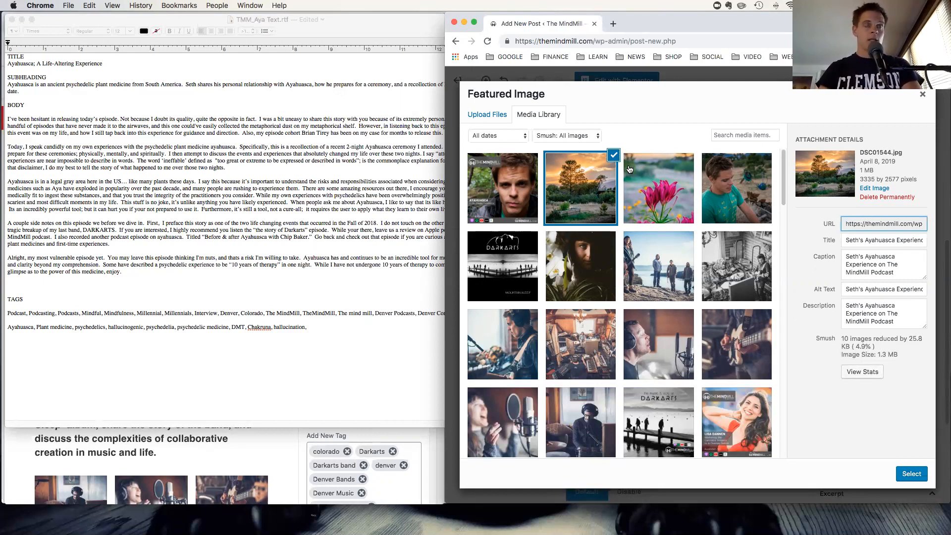
left_click(657, 186)
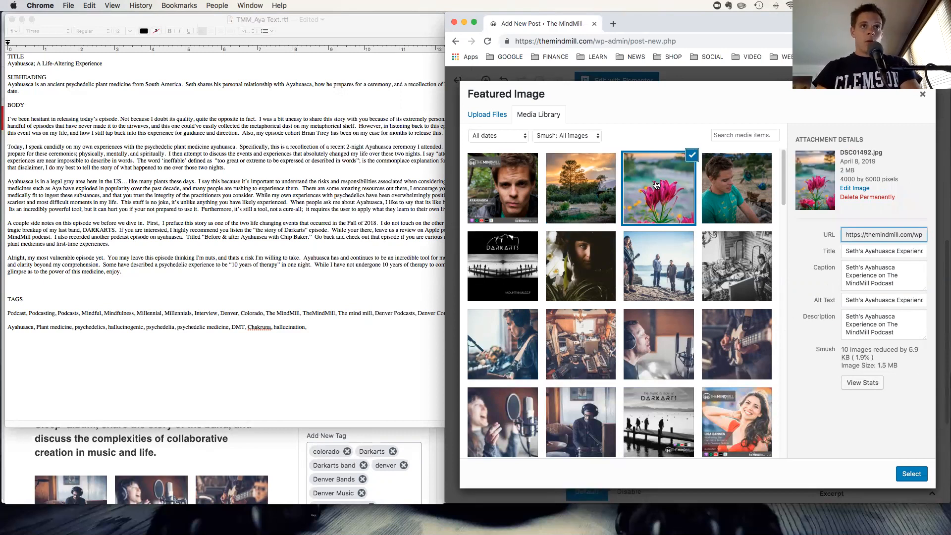
left_click(729, 191)
Set the Ayahuasca episode cover with the host's portrait as the post's featured image.
left_click(520, 194)
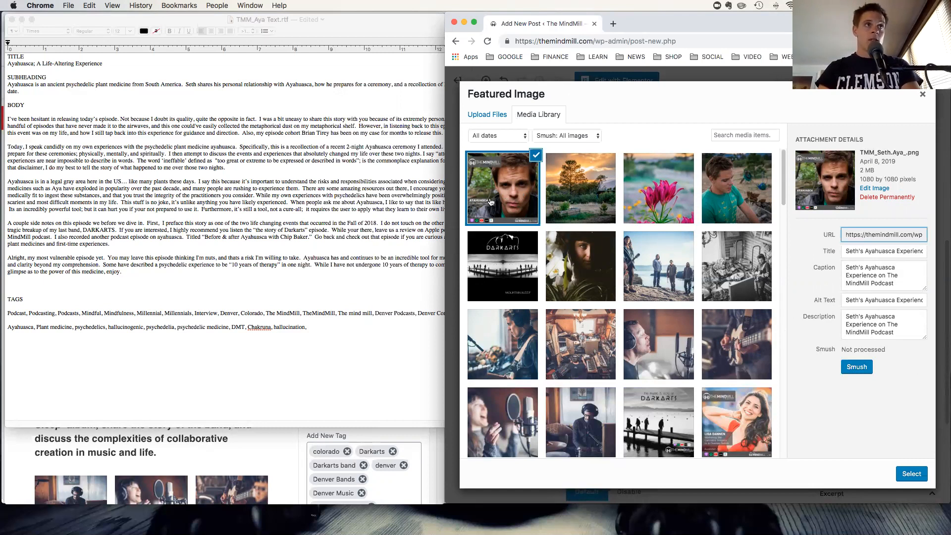
left_click(912, 474)
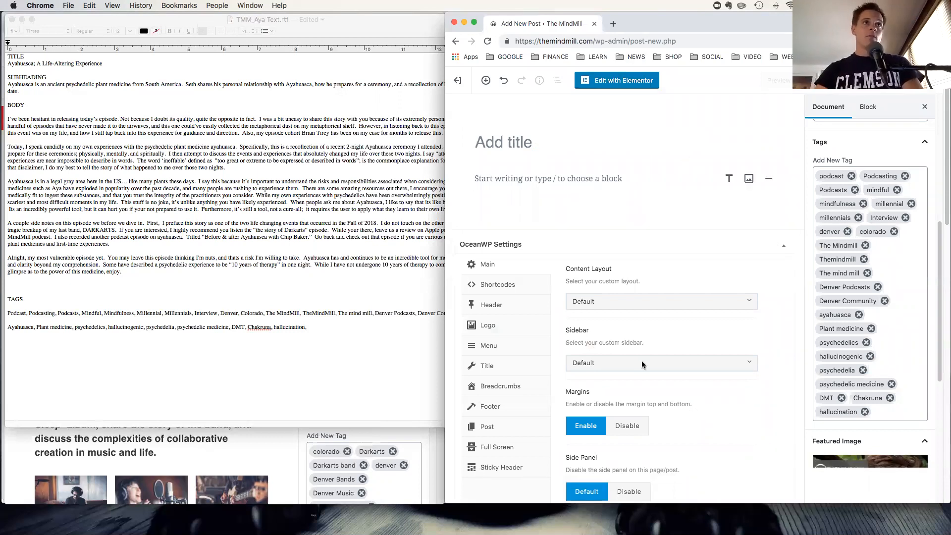
left_click(591, 143)
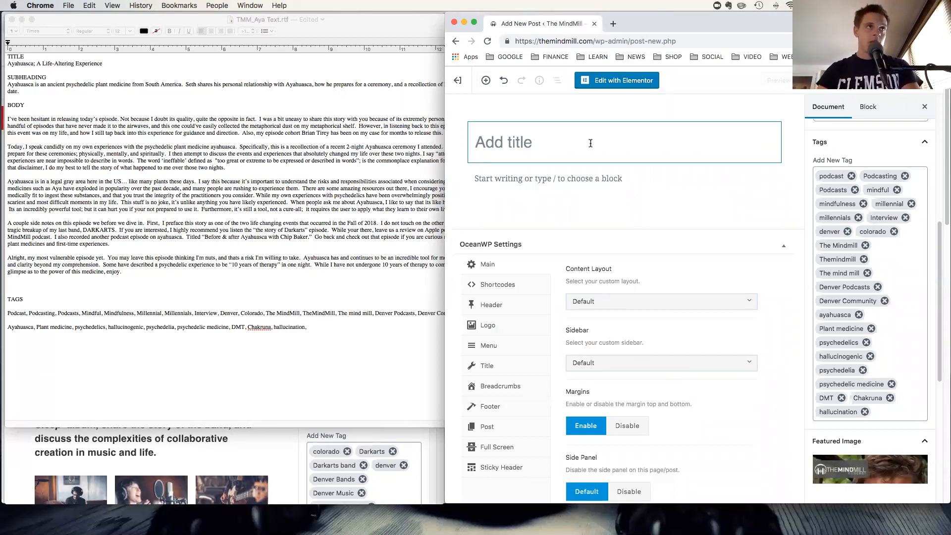
Copy the SUBHEADING paragraph from TMM_Aya Text.rtf into the post's excerpt and remove the trailing blank line.
left_click(893, 389)
scroll(893, 390, "down", 6)
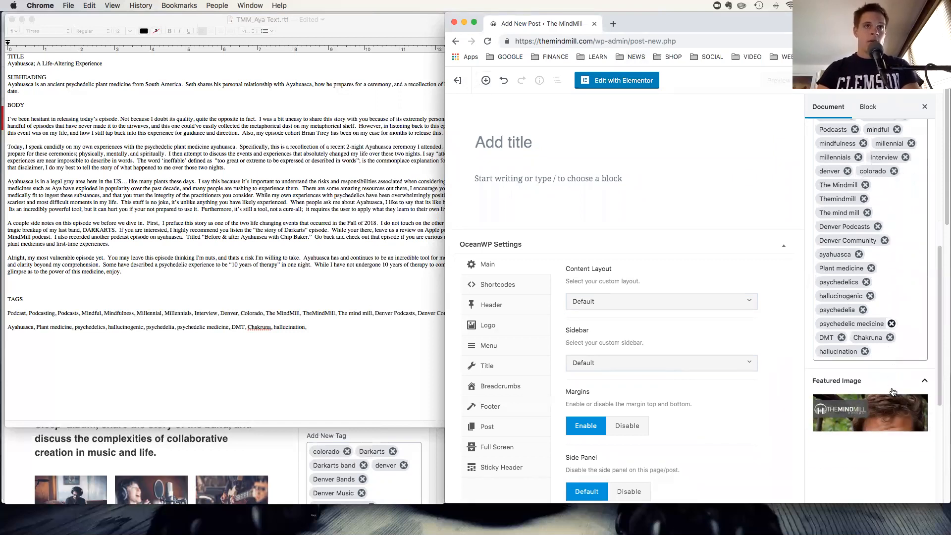
scroll(894, 392, "down", 3)
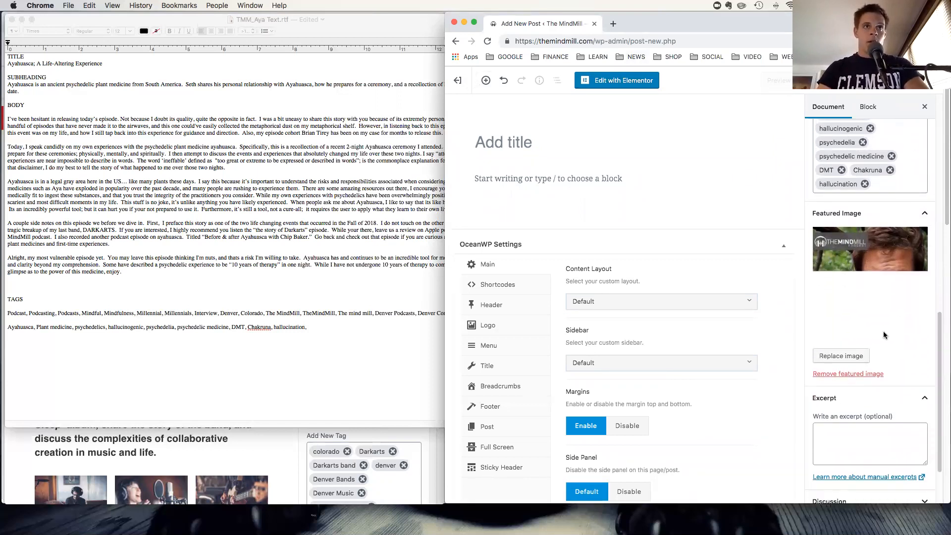
scroll(869, 382, "down", 3)
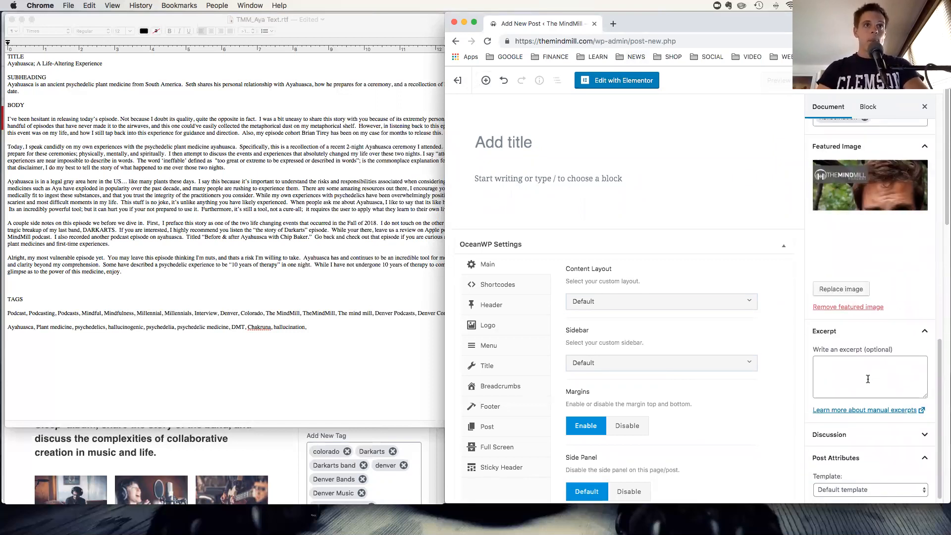
left_click(841, 365)
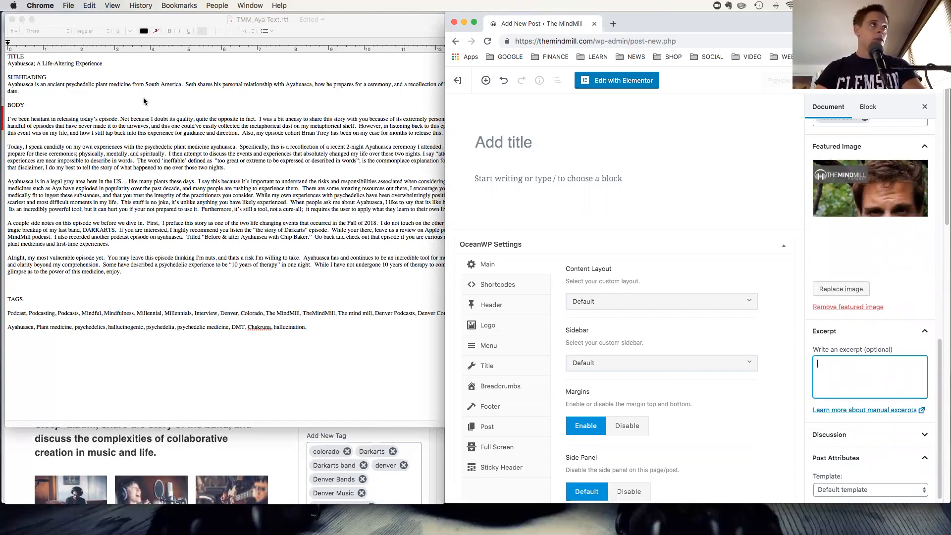
left_click(144, 99)
triple_click(34, 89)
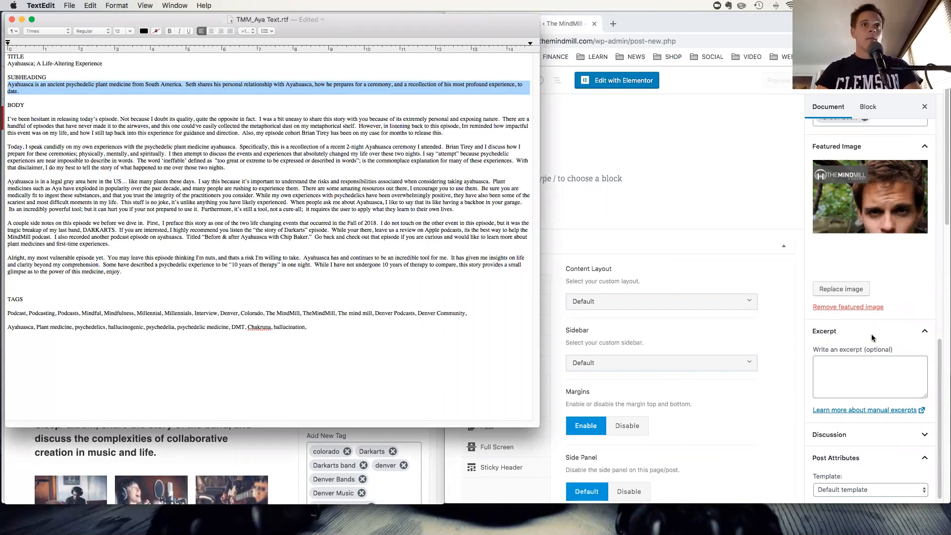
left_click(861, 378)
key("super+v")
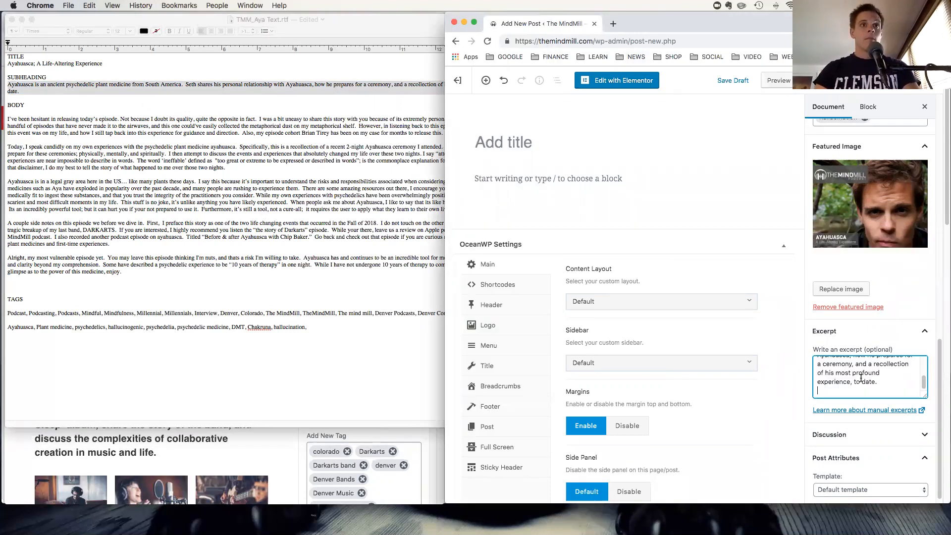
scroll(892, 392, "down", 2)
key("BackSpace")
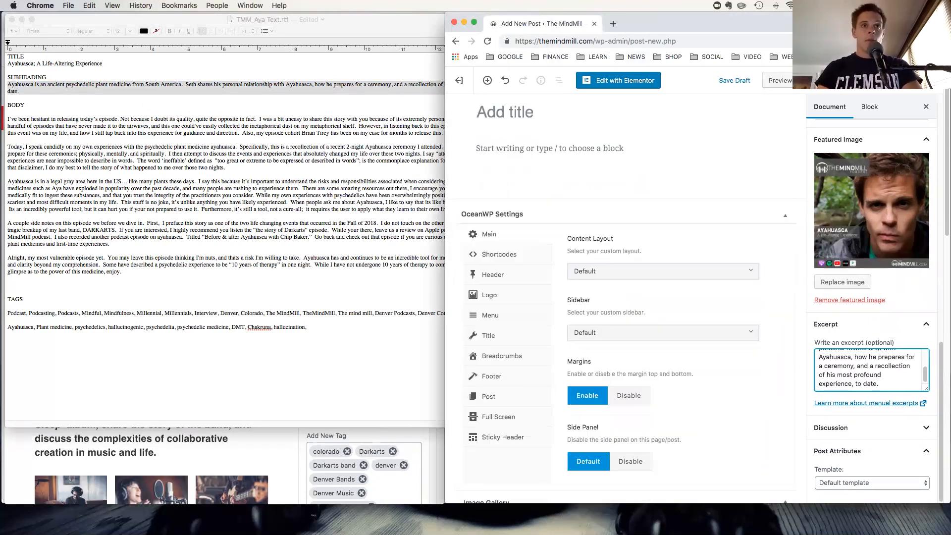
Copy "Ayahuasca; A Life-Altering Experience" from TMM_Aya Text.rtf and paste it as the post title.
scroll(946, 401, "down", 2)
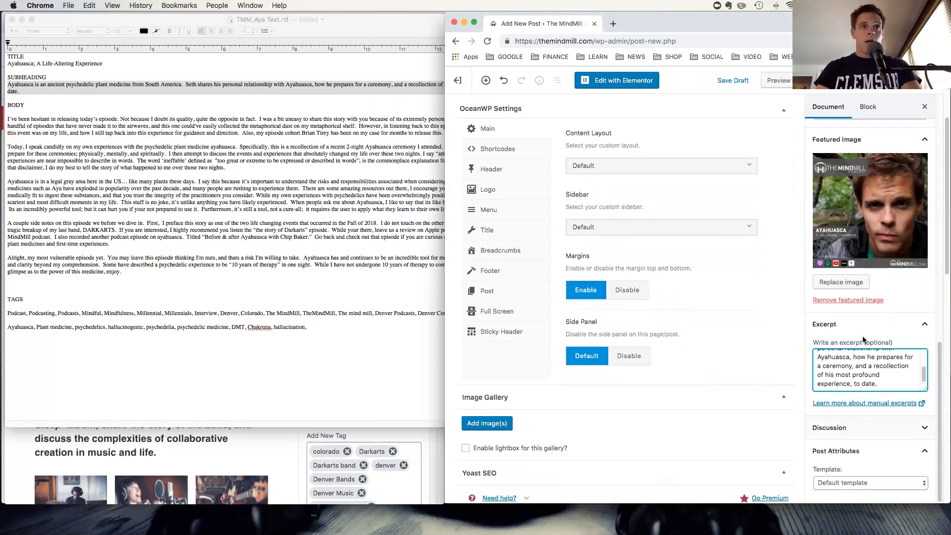
scroll(924, 446, "up", 10)
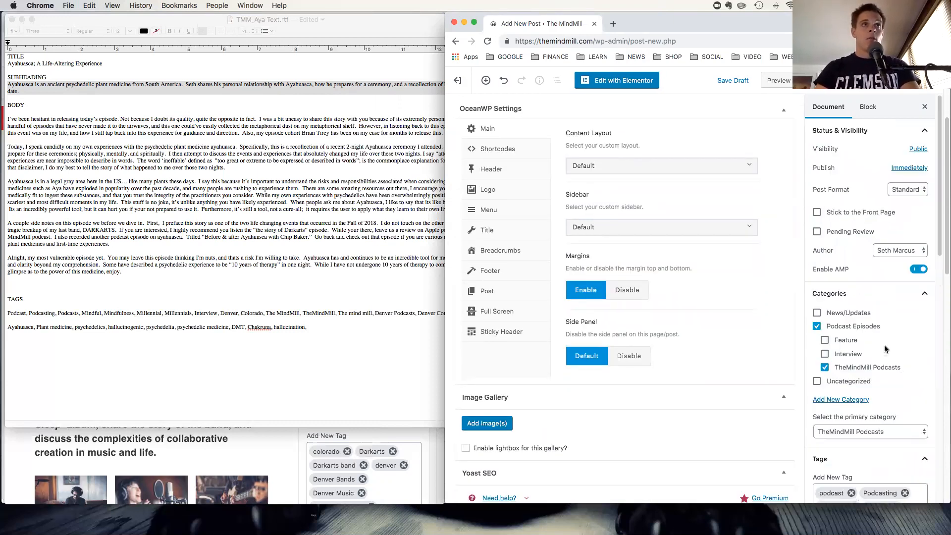
scroll(632, 318, "up", 3)
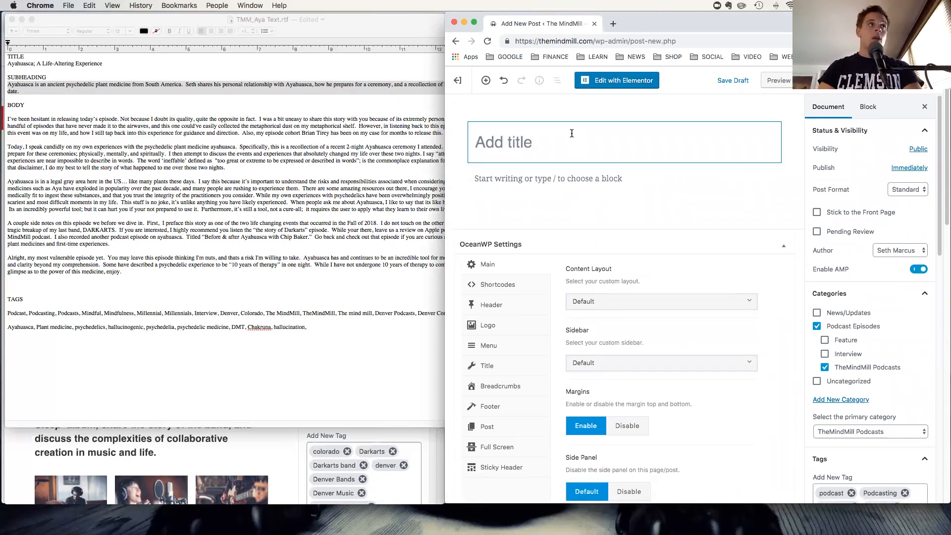
scroll(582, 193, "up", 2)
scroll(583, 193, "down", 2)
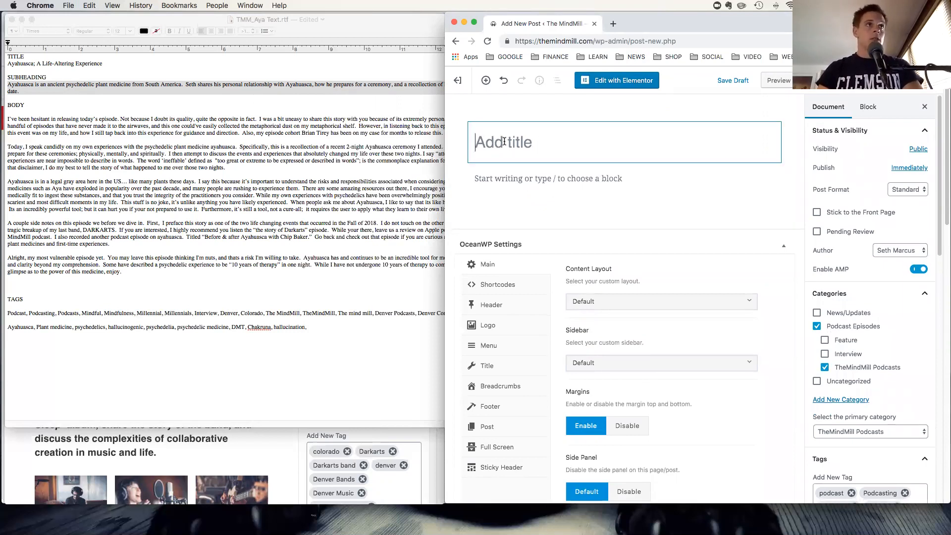
left_click(6, 63)
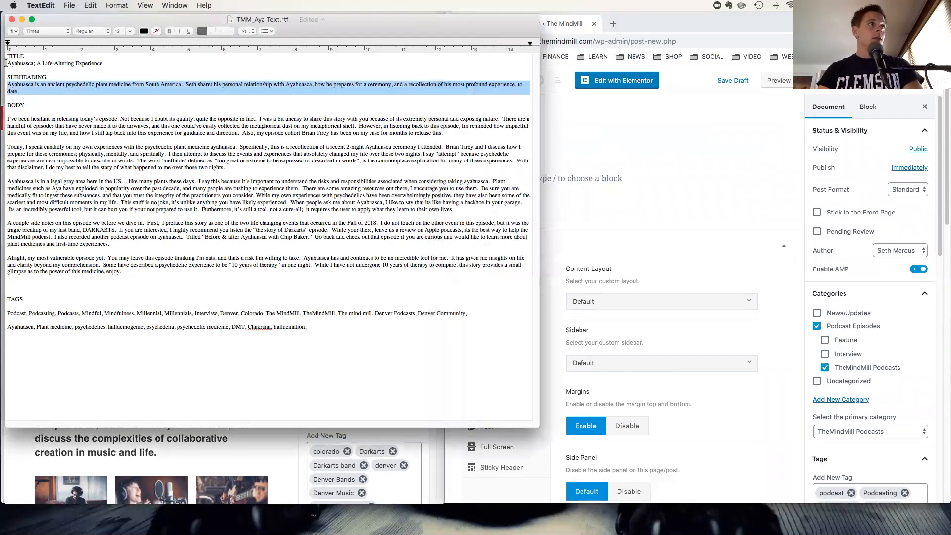
triple_click(43, 63)
left_click(127, 63)
triple_click(102, 63)
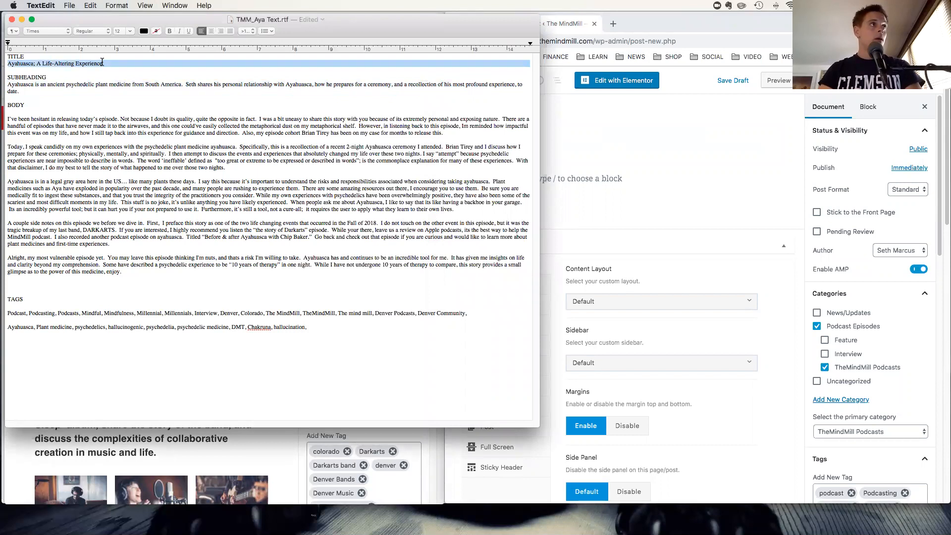
key("super+c")
left_click(579, 105)
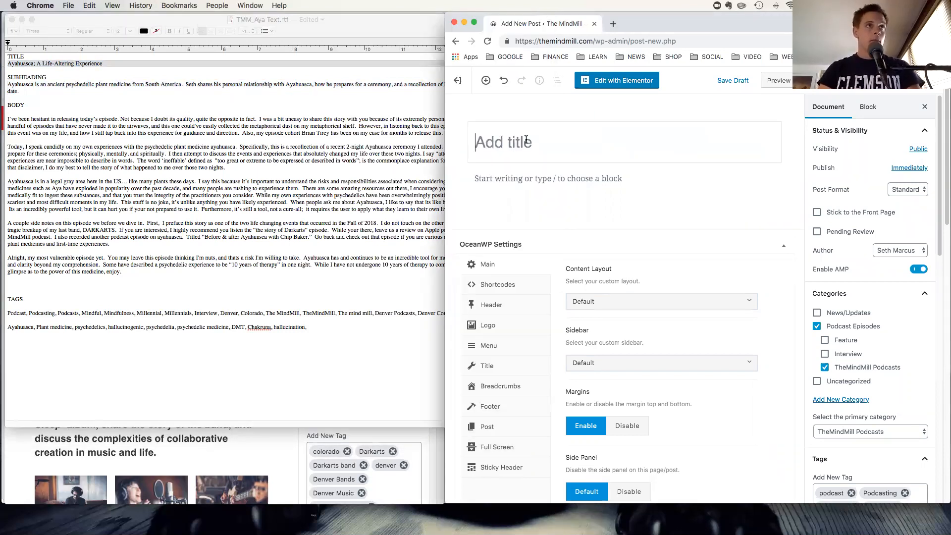
key("super+v")
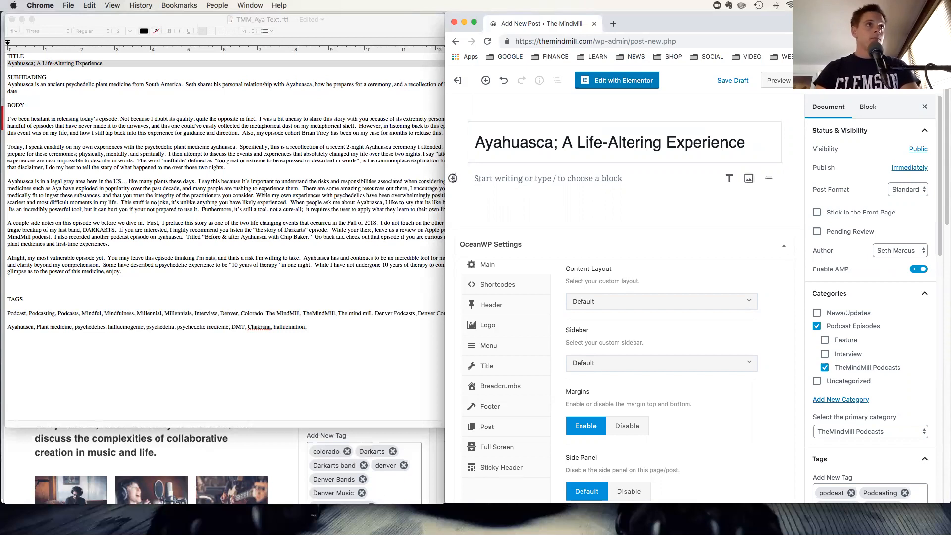
Add a Heading block under the post title and paste the SUBHEADING paragraph from TMM_Aya Text.rtf into it.
left_click(453, 179)
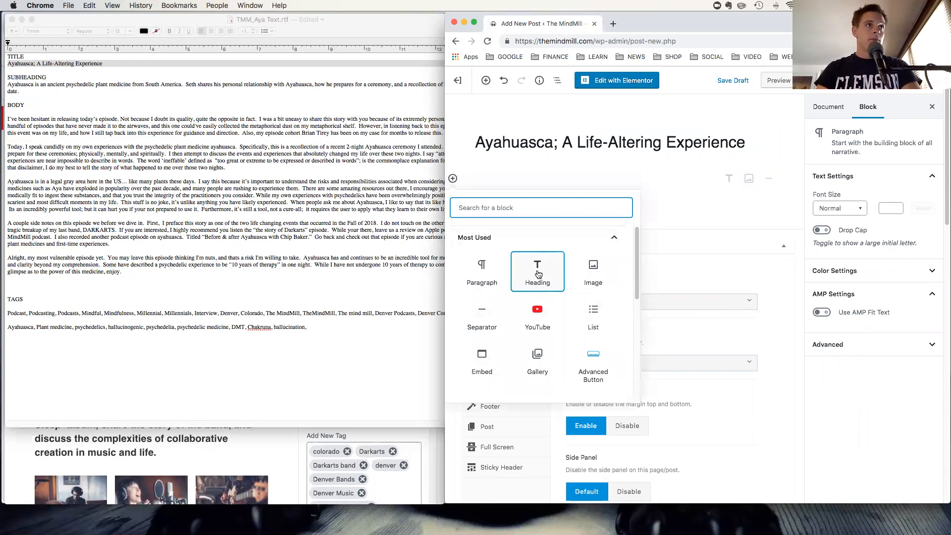
left_click(538, 272)
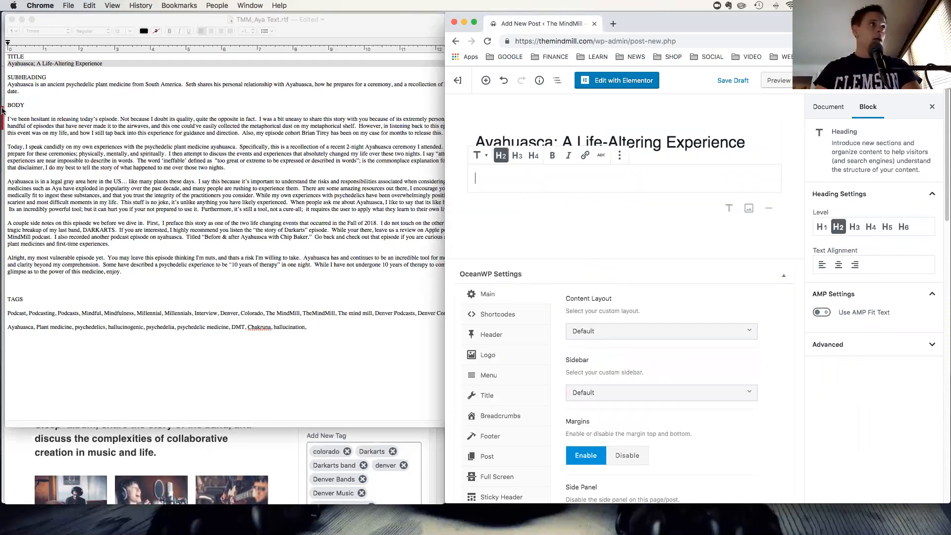
left_click(9, 88)
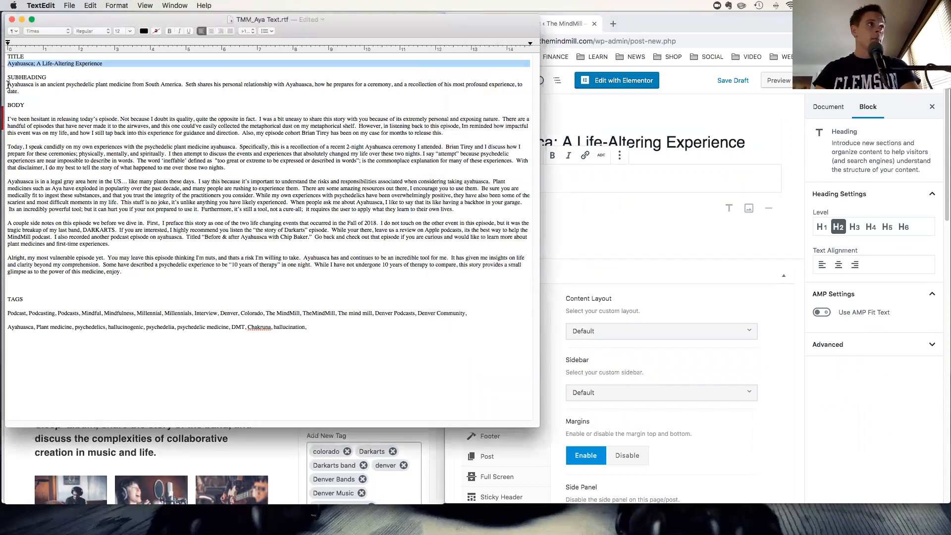
triple_click(36, 88)
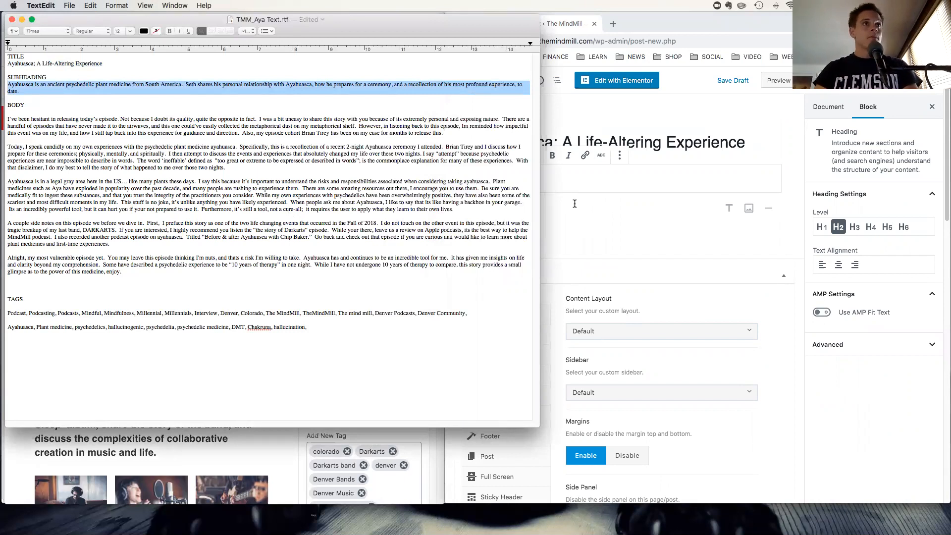
left_click(534, 178)
key("super+v")
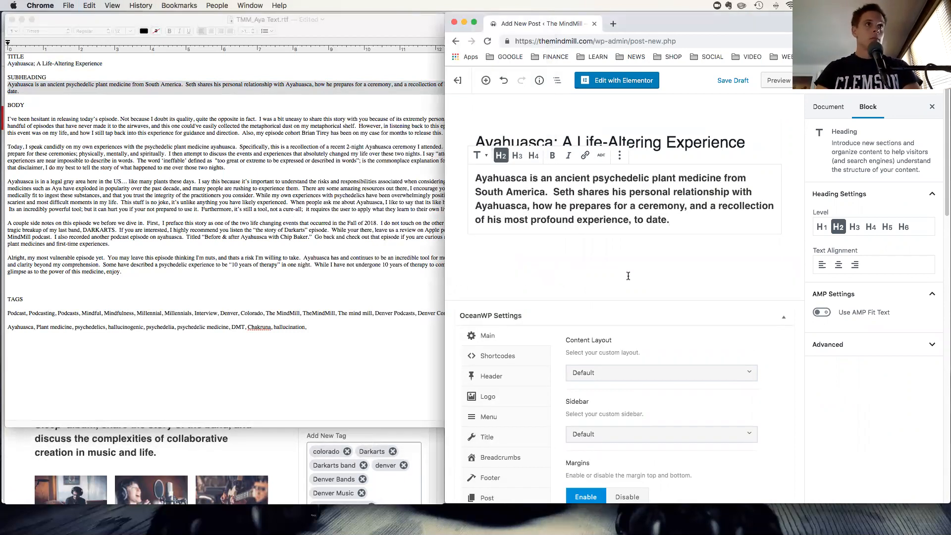
Using the DARKARTS post as the layout reference, add an Image block under the subheading with the Ayahuasca episode cover from the media library.
left_click(289, 454)
scroll(167, 217, "up", 4)
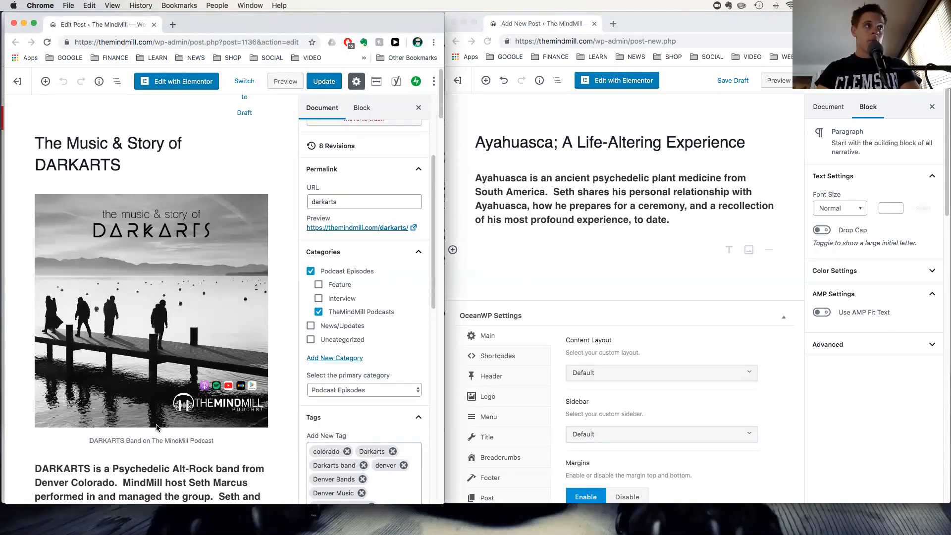
scroll(163, 480, "down", 2)
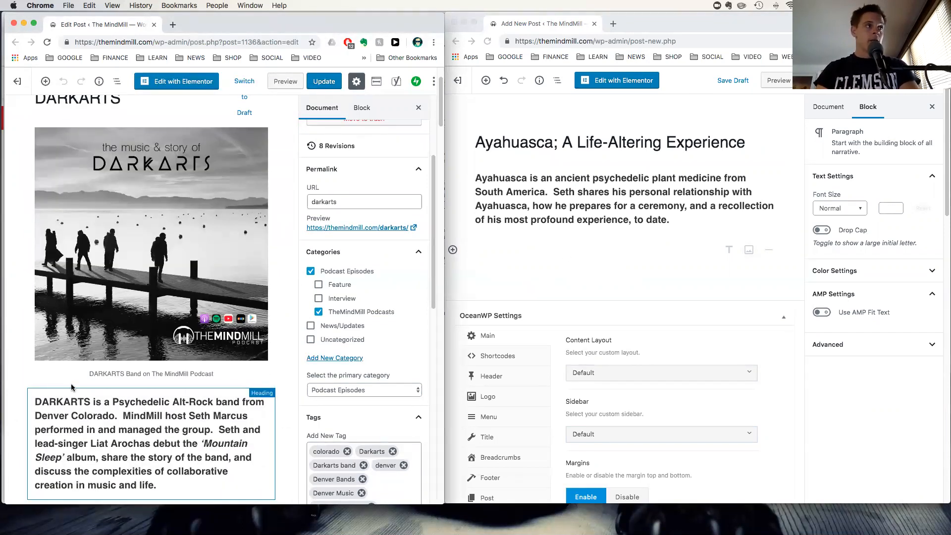
scroll(437, 155, "up", 3)
scroll(437, 154, "down", 1)
left_click(480, 180)
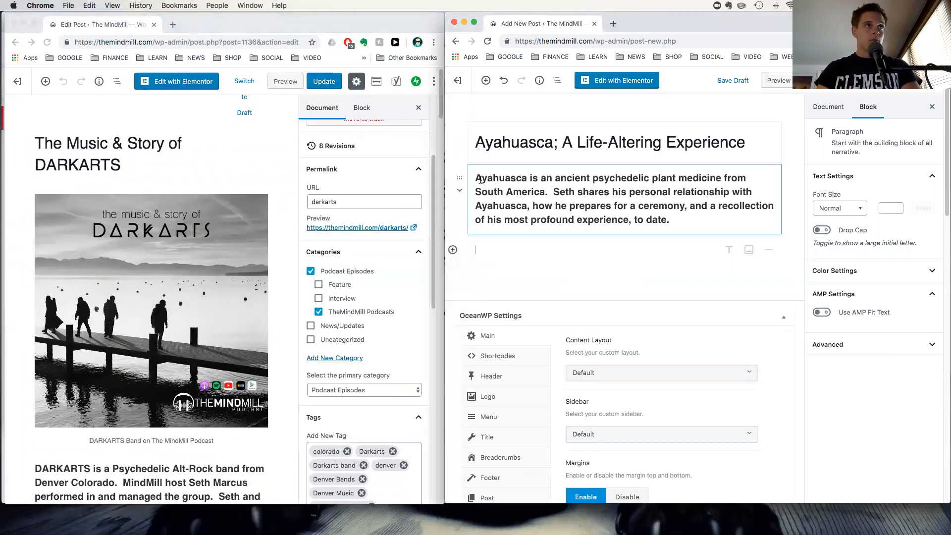
left_click(624, 163)
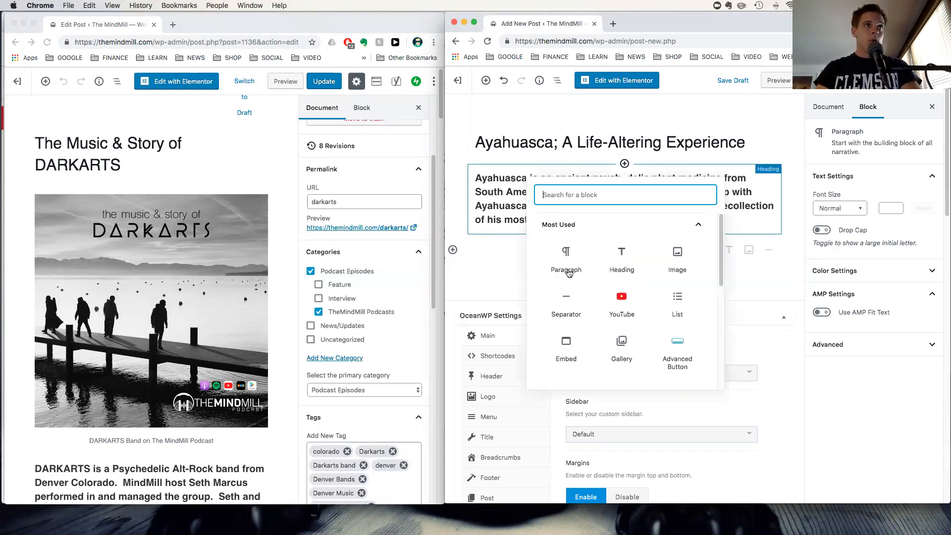
left_click(678, 252)
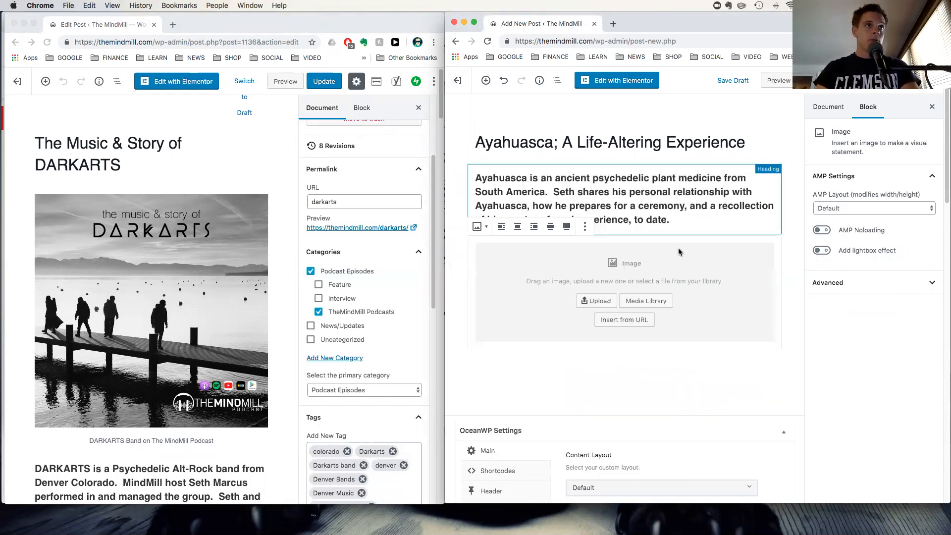
left_click(645, 305)
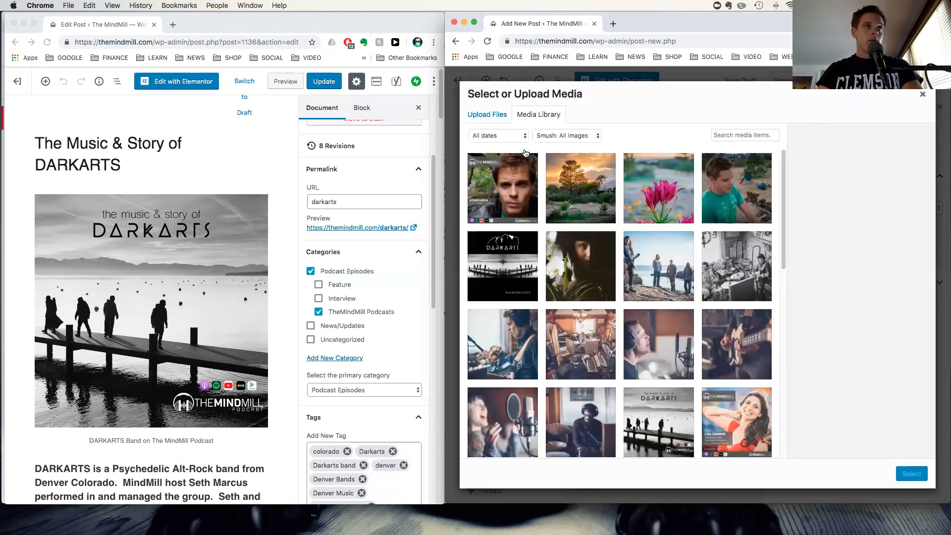
left_click(507, 200)
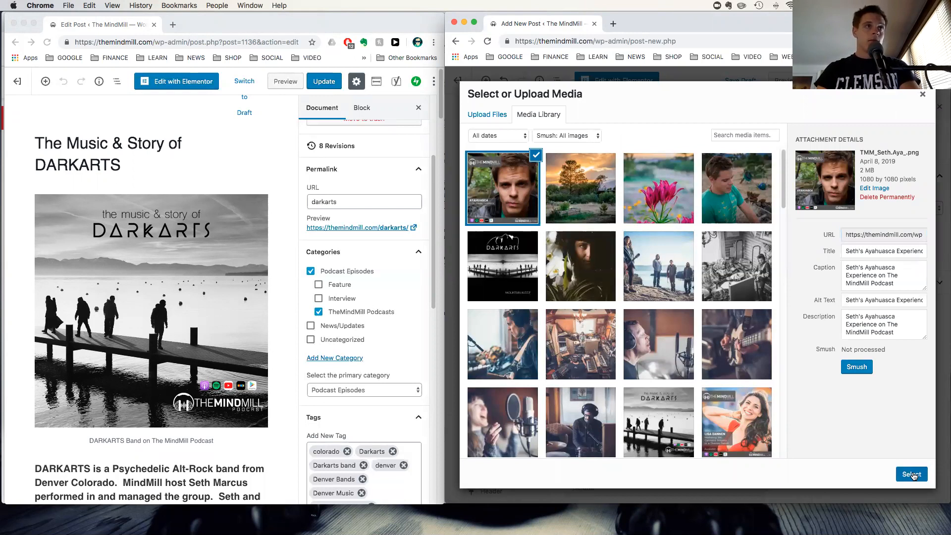
left_click(912, 473)
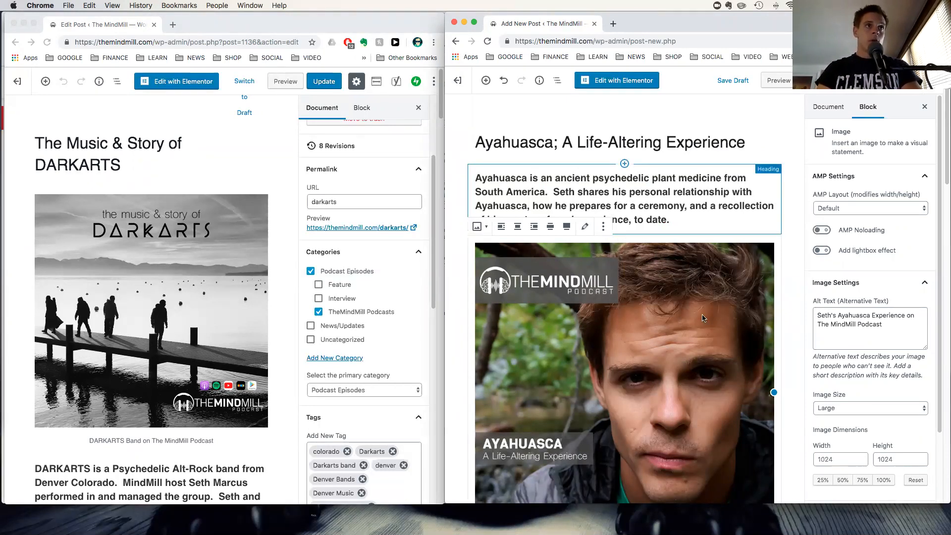
Check the DARKARTS post's photo grid for reference and add a Gallery block below the Ayahuasca episode cover.
left_click(628, 192)
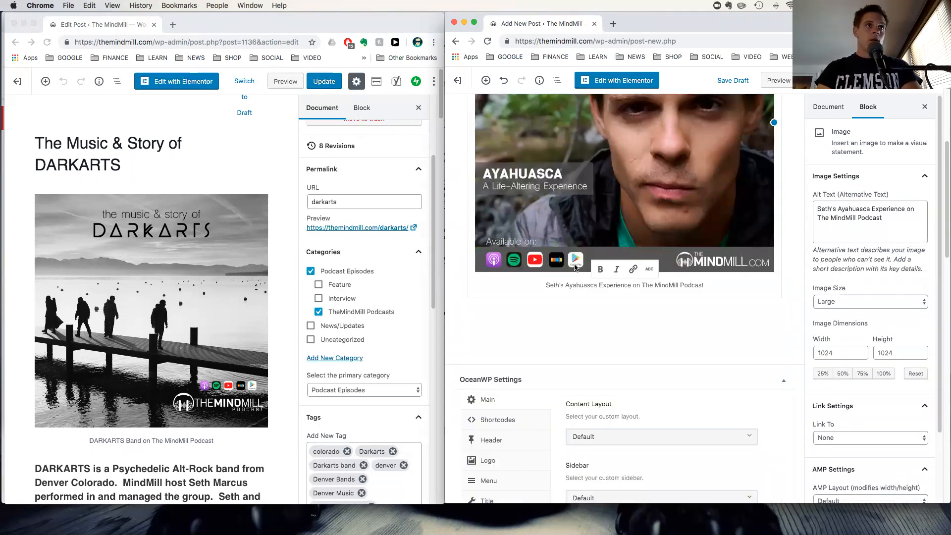
scroll(668, 304, "up", 5)
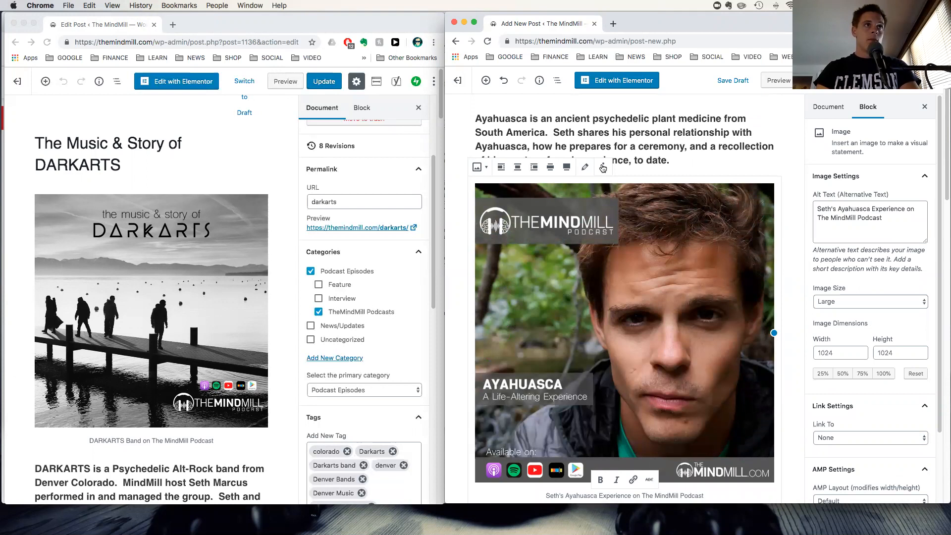
scroll(629, 208, "up", 2)
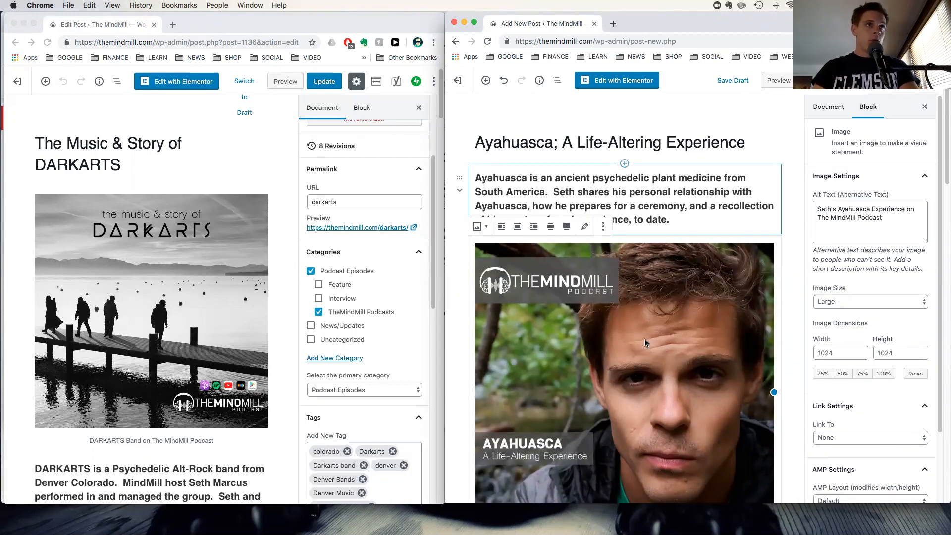
scroll(645, 342, "down", 2)
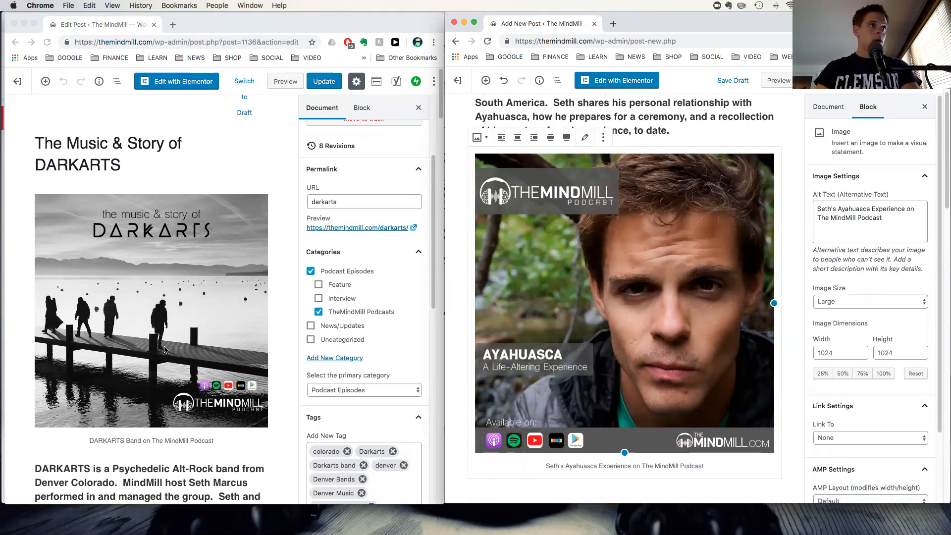
scroll(165, 349, "down", 6)
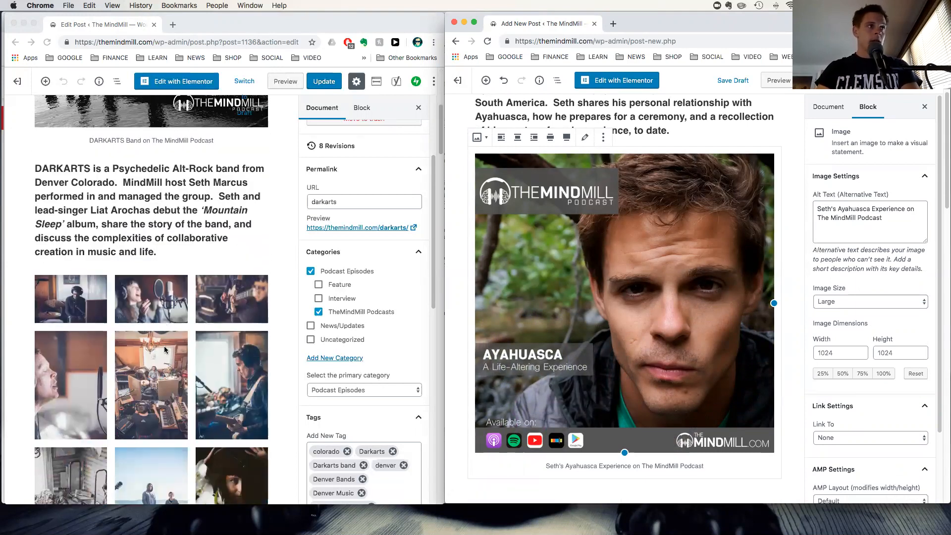
scroll(165, 349, "down", 1)
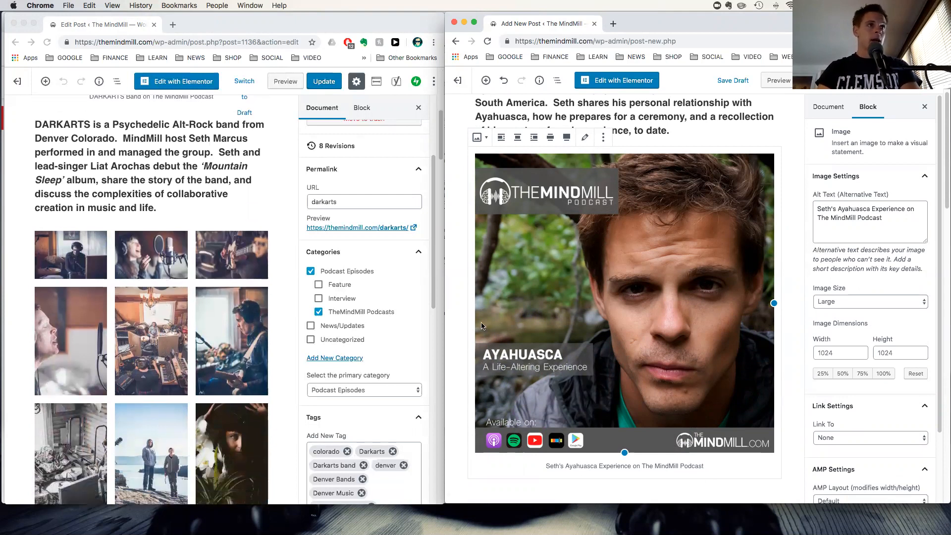
scroll(518, 333, "down", 1)
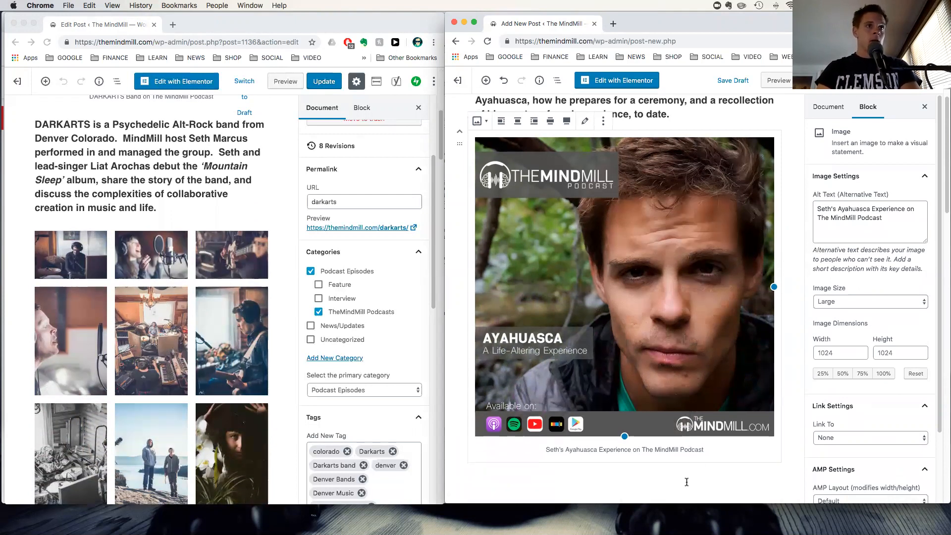
left_click(624, 458)
scroll(624, 446, "down", 3)
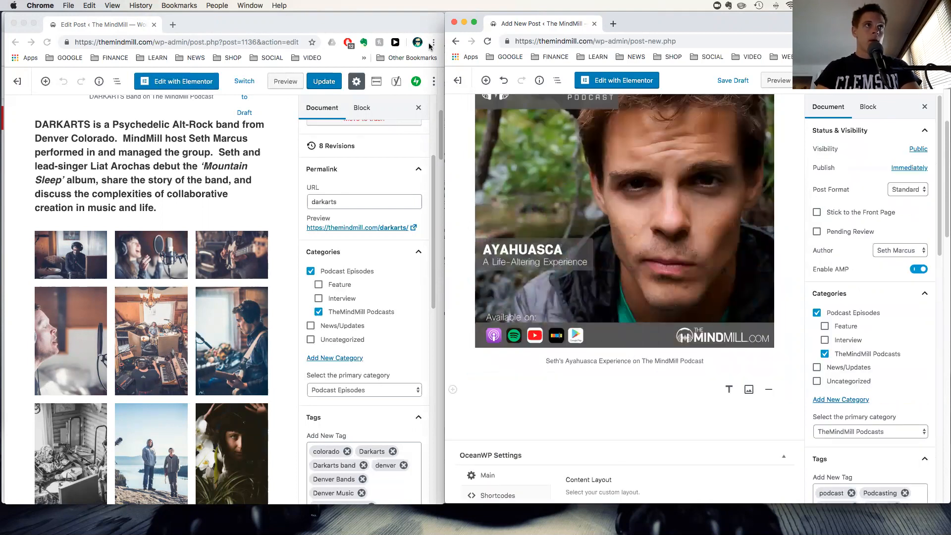
left_click(486, 80)
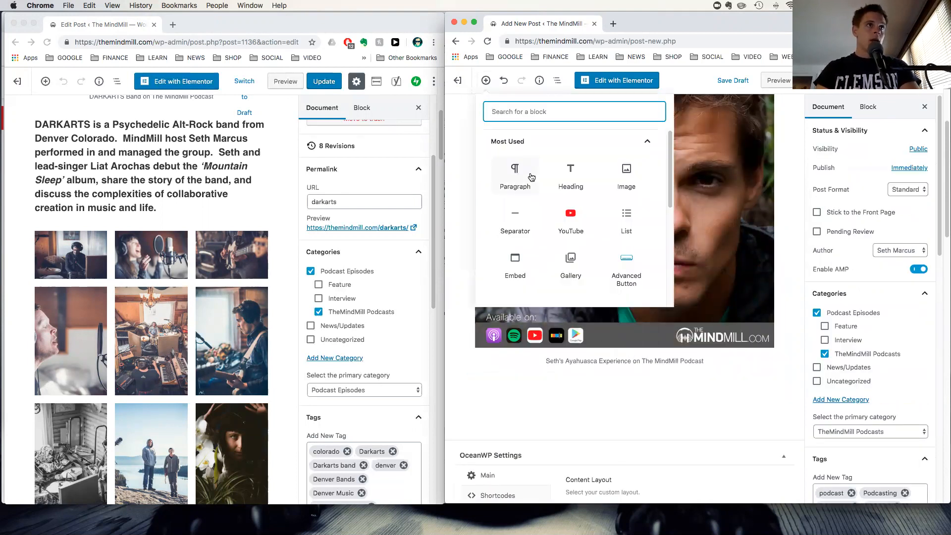
left_click(566, 268)
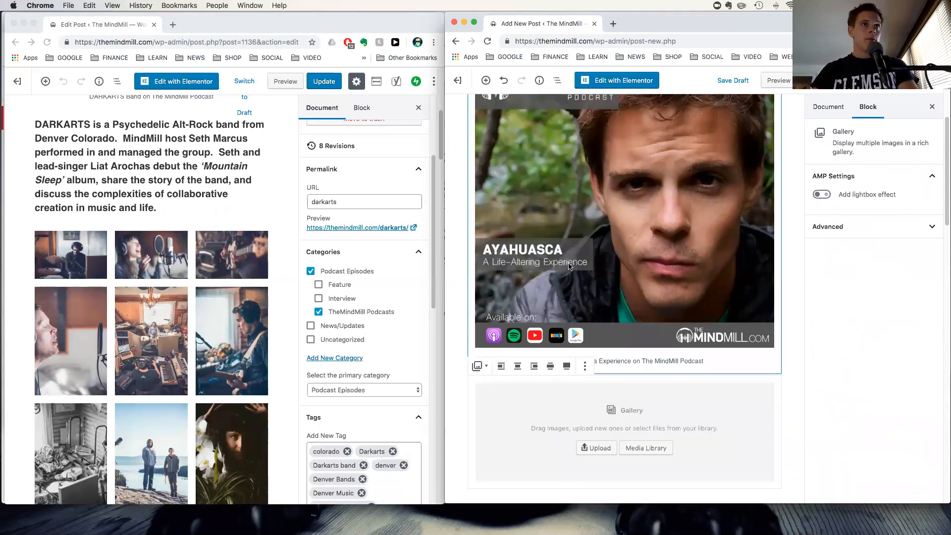
Fill the gallery with the sunset tree, pink flower and green-shirt photos from the media library, placing the green-shirt photo first.
left_click(639, 451)
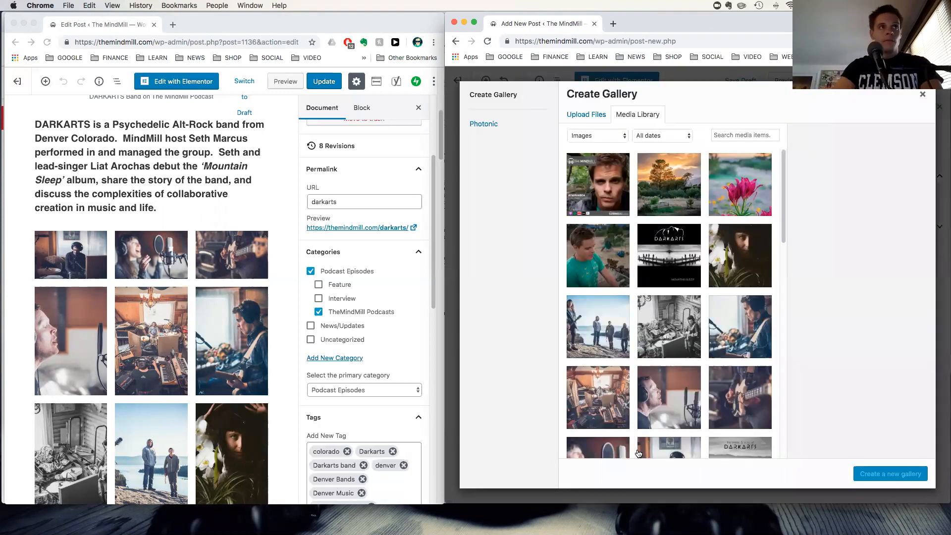
left_click(671, 173)
left_click(733, 180)
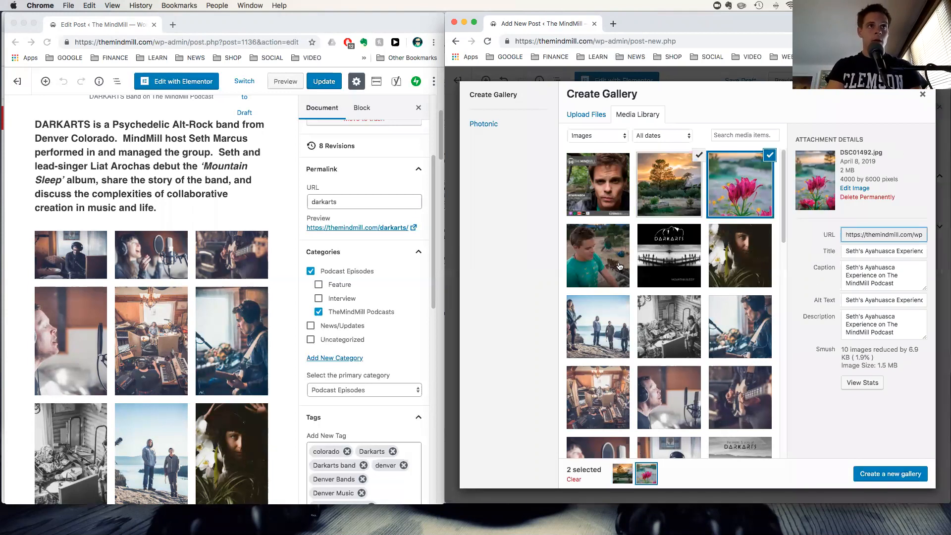
left_click(593, 264)
left_click(875, 473)
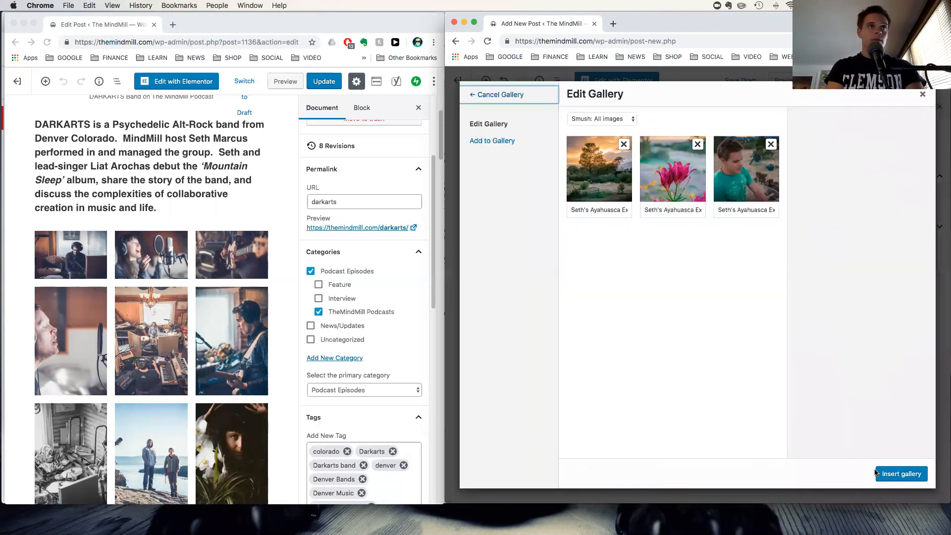
left_click_drag(733, 176, 597, 171)
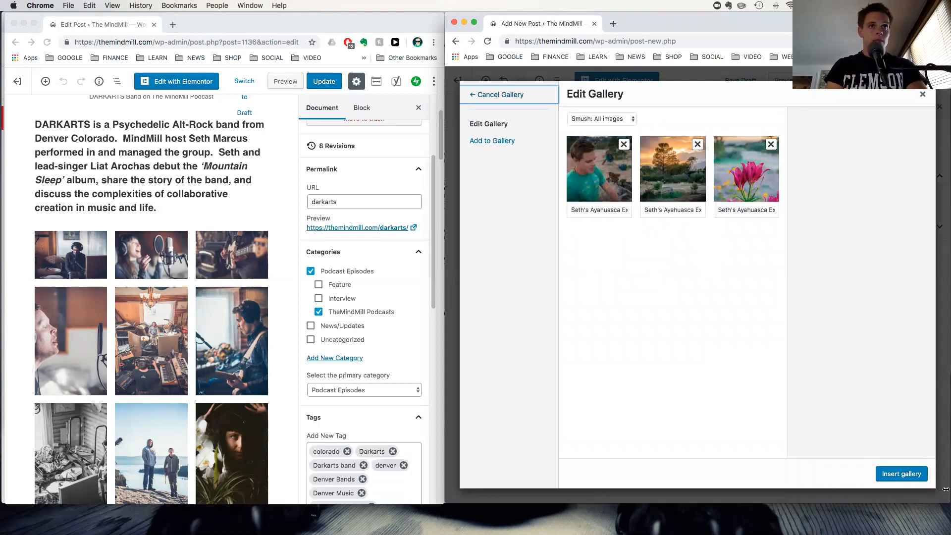
left_click(889, 474)
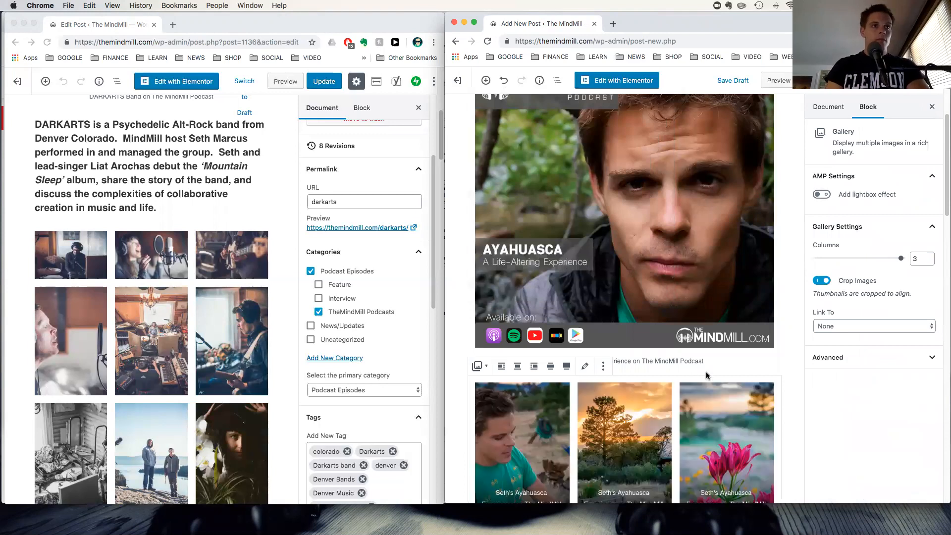
Check the DARKARTS post's body text for reference and add a Paragraph block between the Ayahuasca episode cover and the photo gallery.
scroll(708, 375, "down", 2)
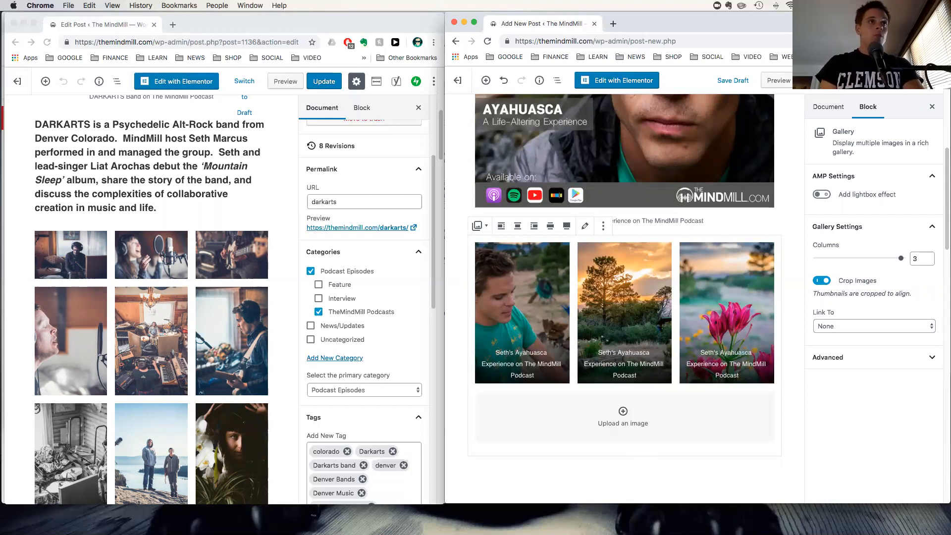
scroll(588, 235, "up", 2)
scroll(644, 360, "down", 2)
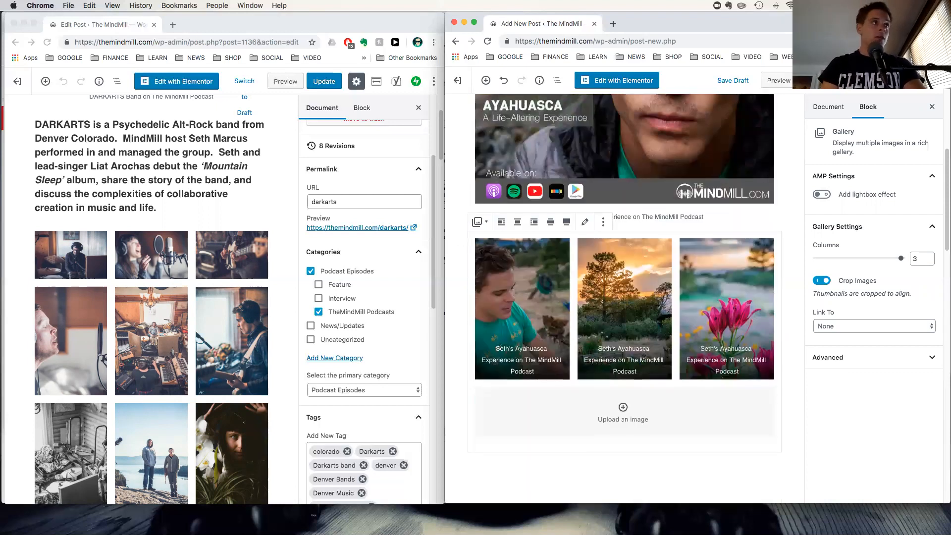
scroll(644, 360, "up", 3)
scroll(182, 272, "down", 4)
scroll(182, 273, "down", 4)
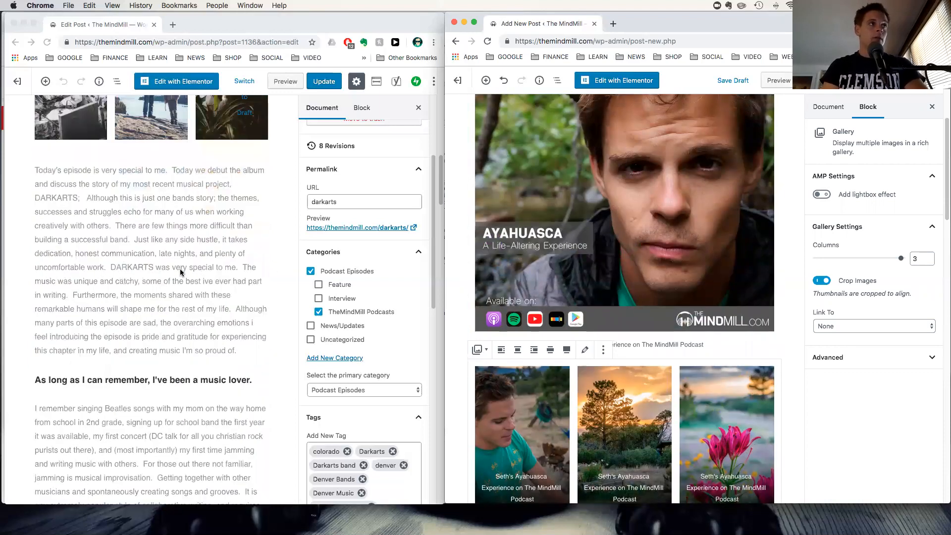
key("ctrl+Up")
left_click(141, 131)
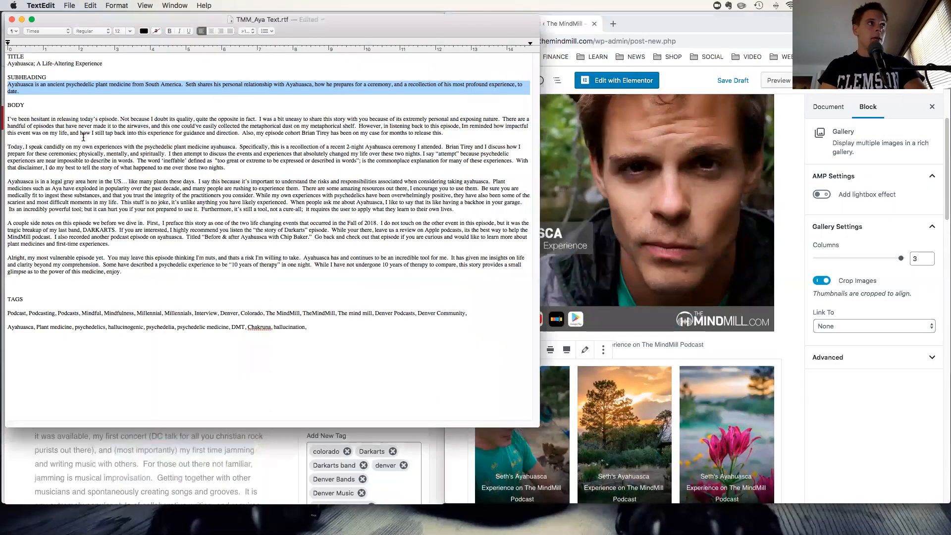
left_click(706, 439)
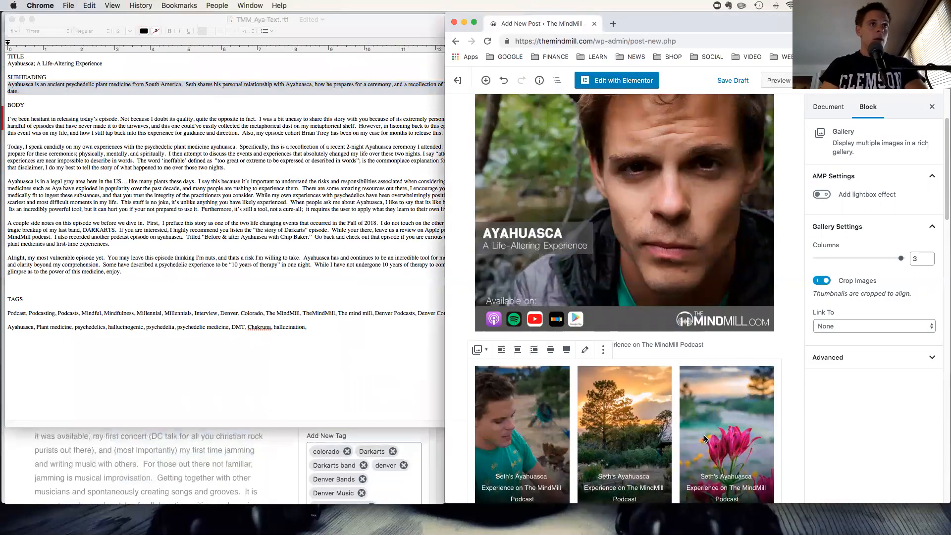
scroll(639, 314, "down", 1)
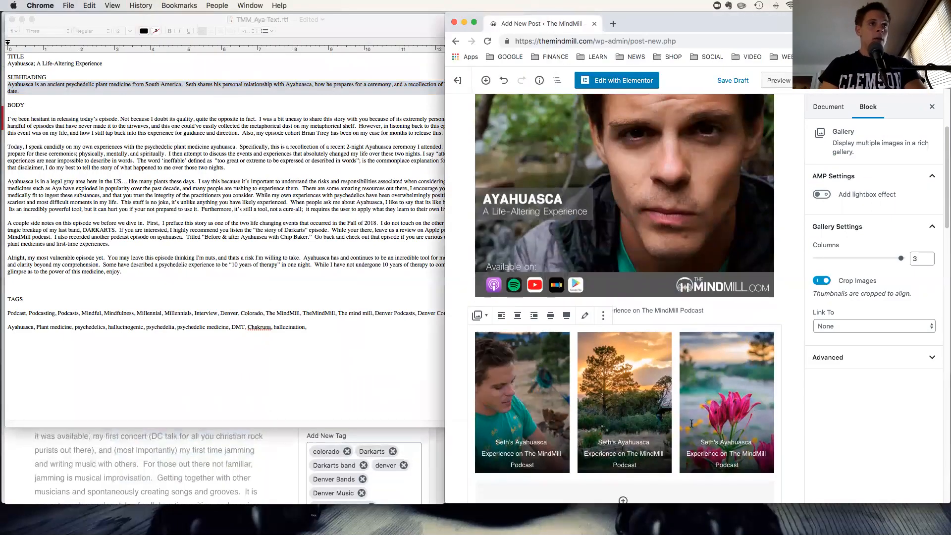
left_click(645, 312)
left_click(625, 324)
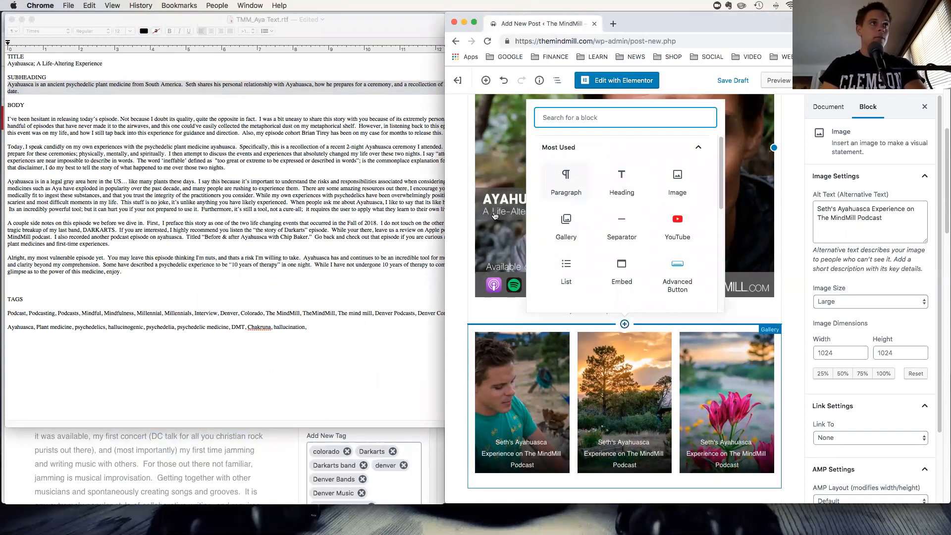
left_click(566, 182)
Copy all the BODY paragraphs from TMM_Aya Text.rtf and paste them into the new Paragraph block above the gallery.
left_click(4, 115)
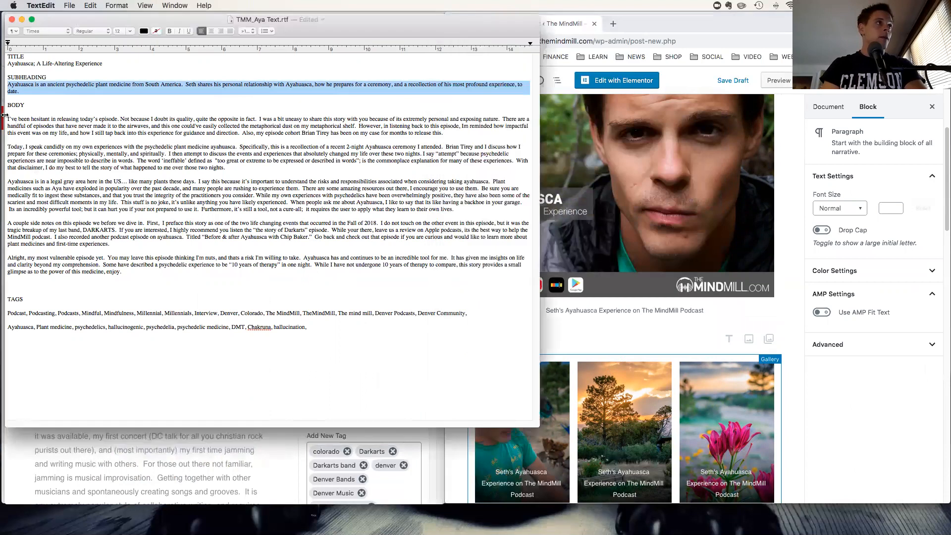
left_click_drag(8, 118, 150, 274)
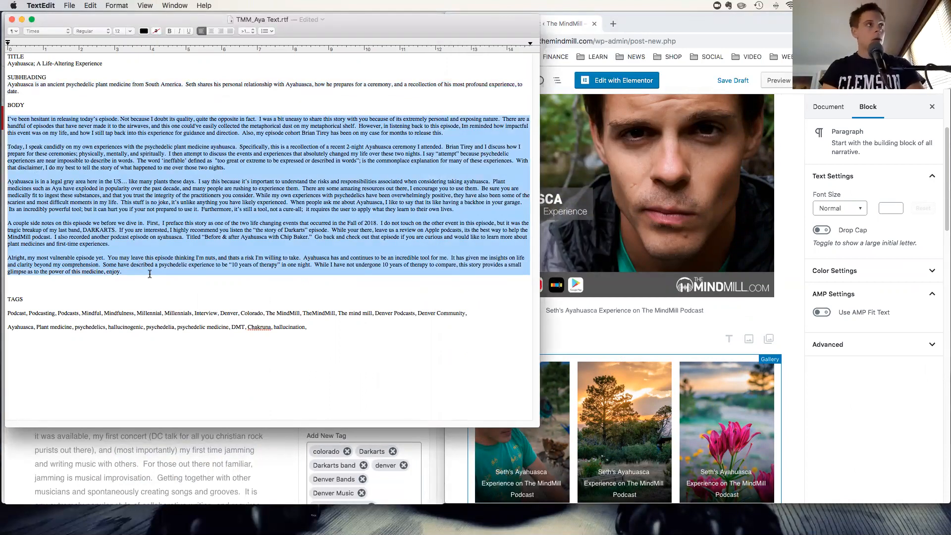
left_click(557, 354)
left_click(526, 333)
key("super+v")
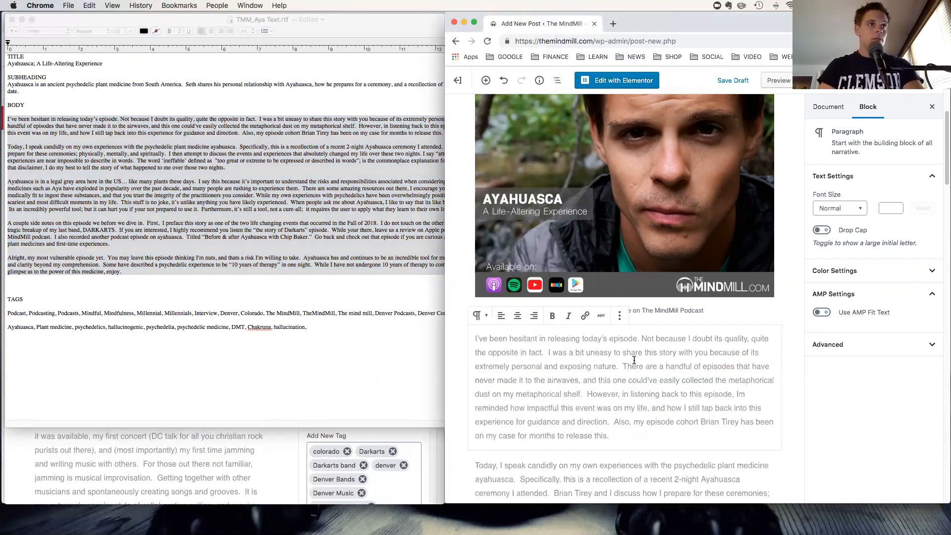
Review the pasted body paragraphs in the new post, from the episode cover down to the photo gallery.
scroll(616, 398, "down", 2)
scroll(619, 406, "down", 3)
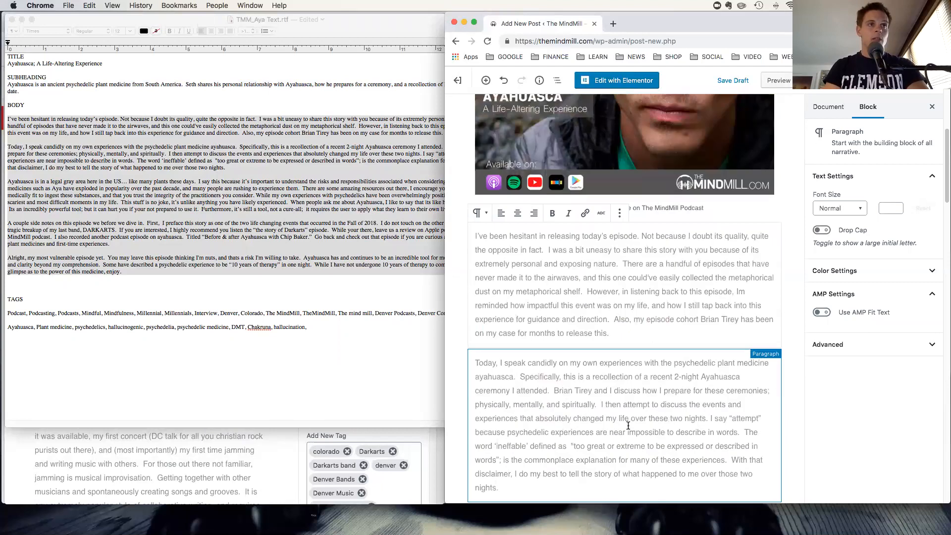
scroll(629, 425, "down", 4)
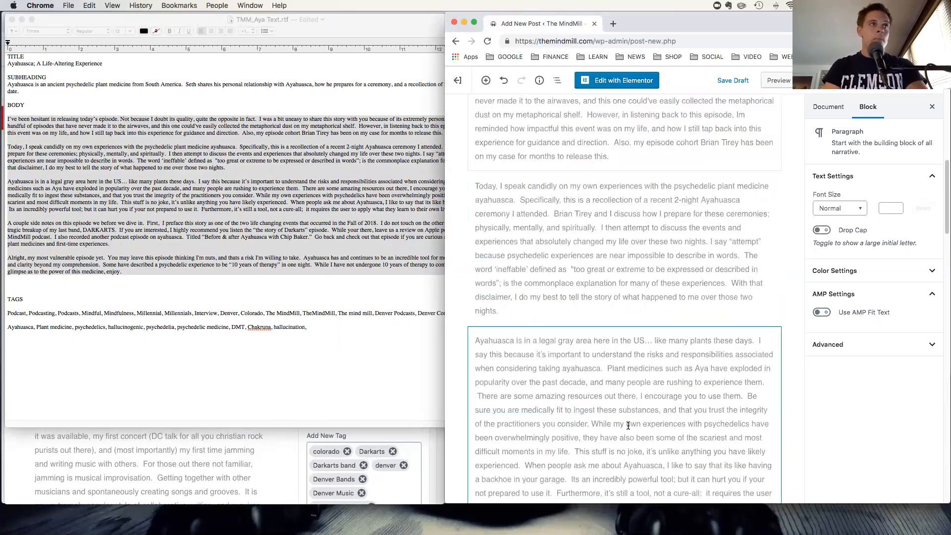
scroll(629, 425, "down", 2)
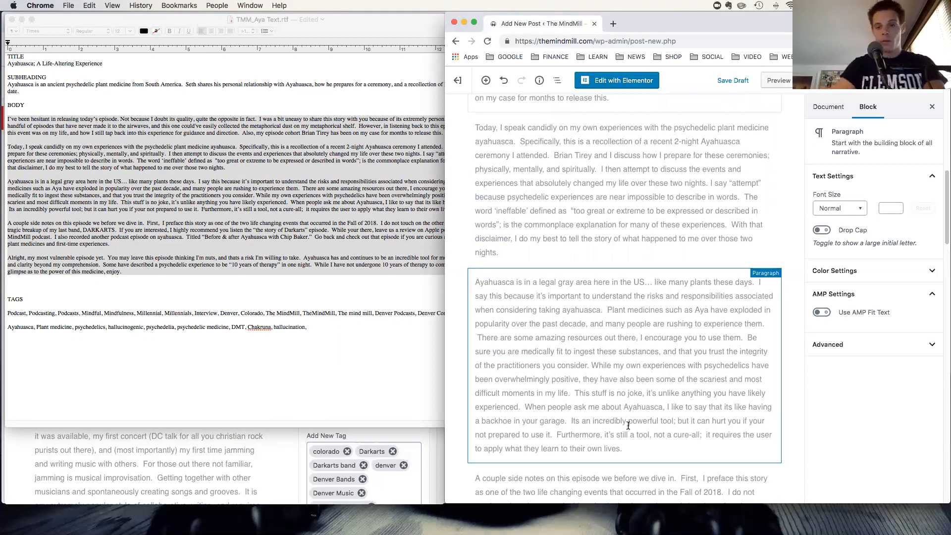
scroll(628, 425, "up", 3)
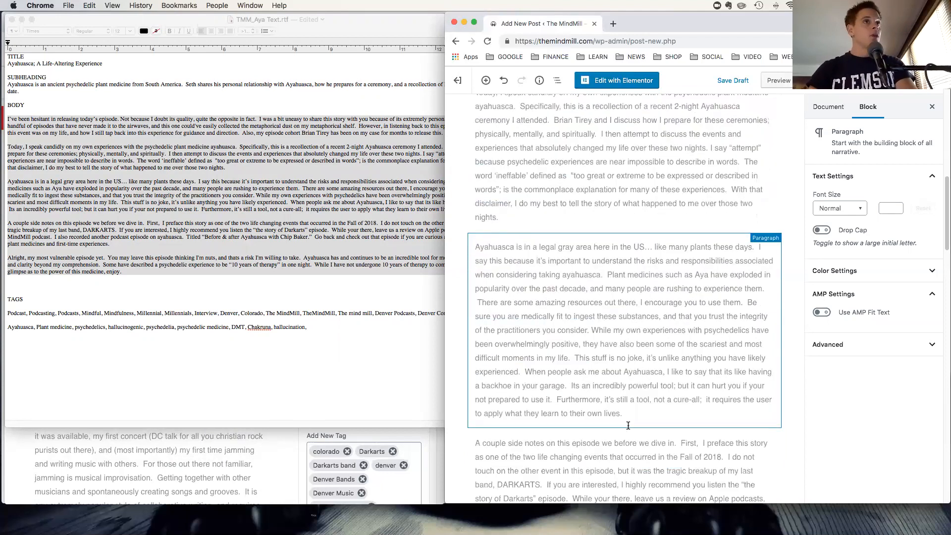
scroll(628, 425, "up", 7)
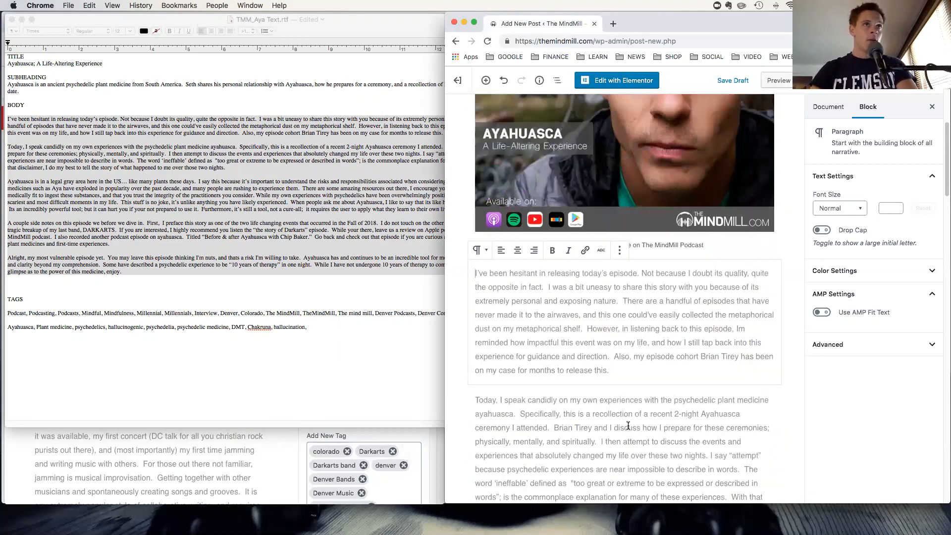
scroll(628, 425, "down", 5)
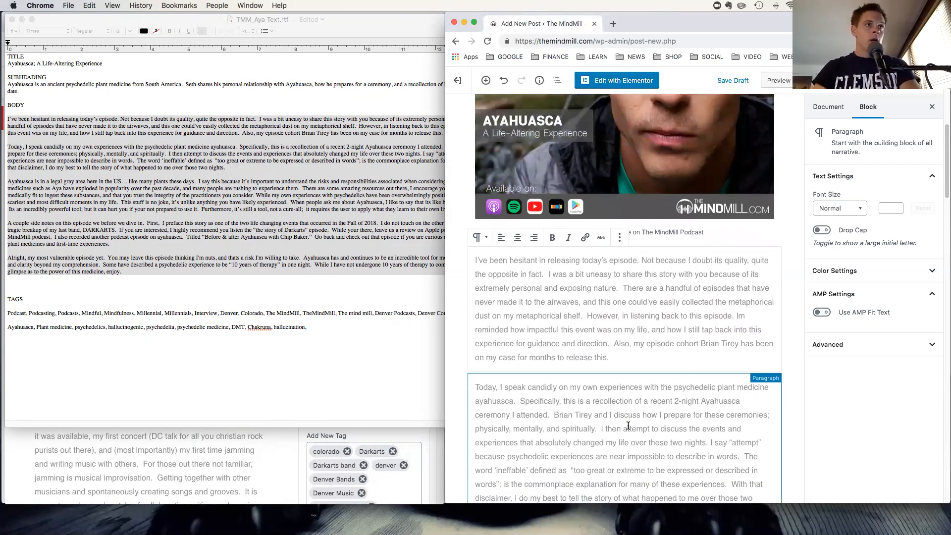
scroll(628, 425, "down", 3)
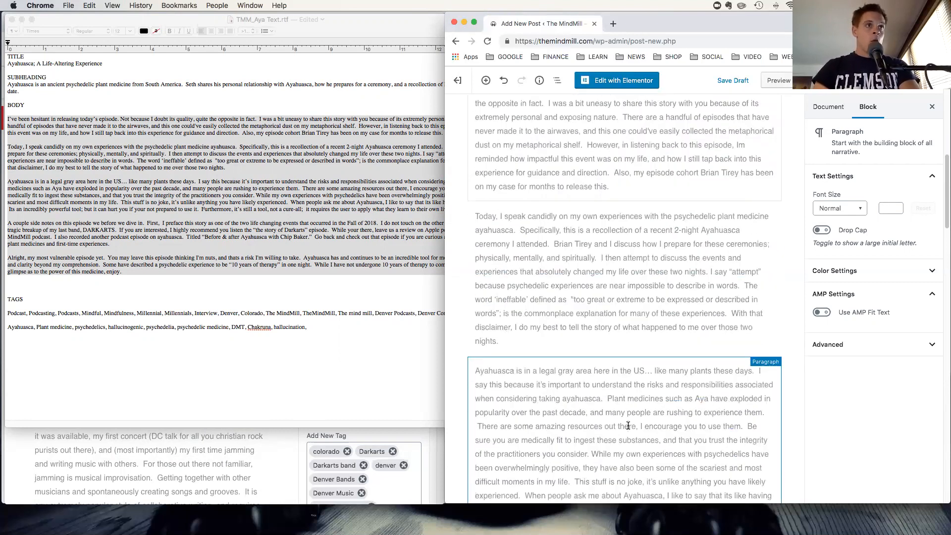
scroll(628, 425, "down", 3)
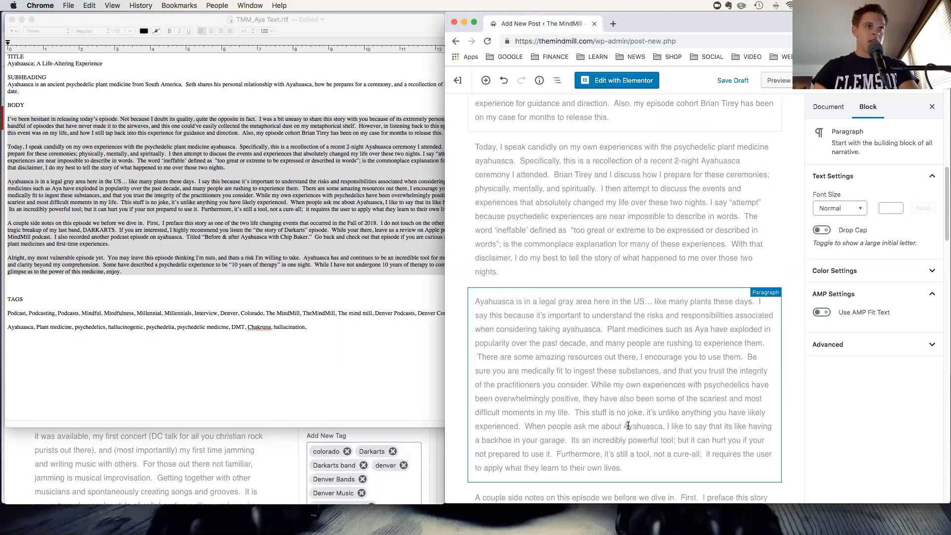
scroll(628, 425, "down", 3)
scroll(628, 425, "up", 15)
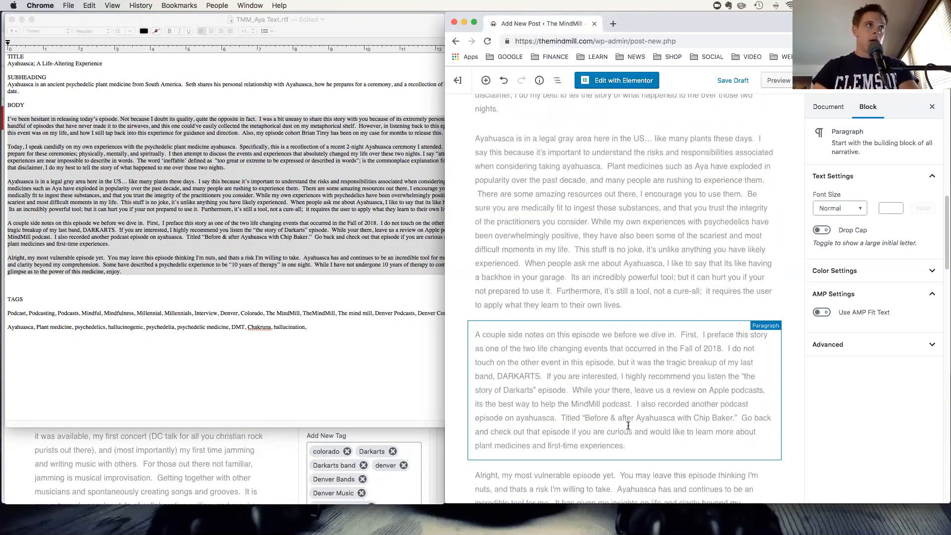
scroll(628, 427, "down", 2)
scroll(629, 426, "down", 7)
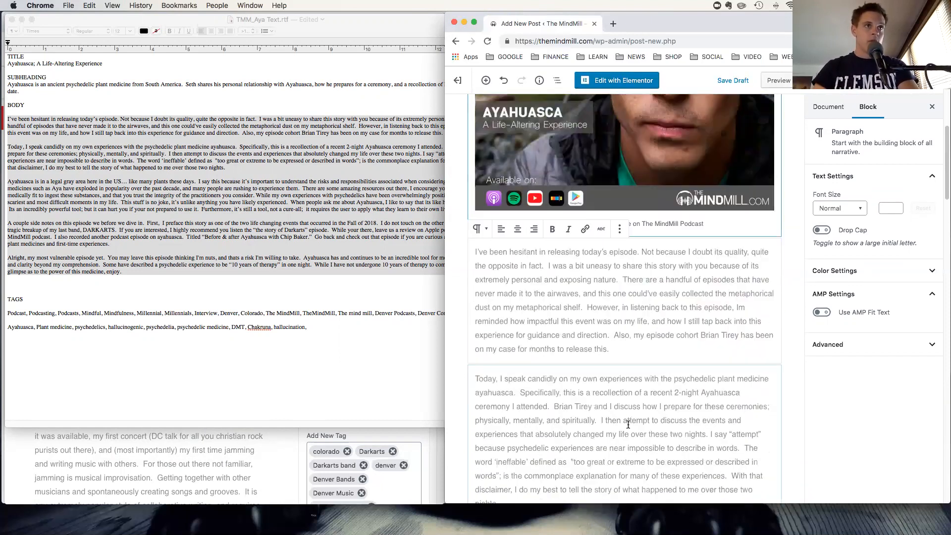
scroll(607, 444, "down", 7)
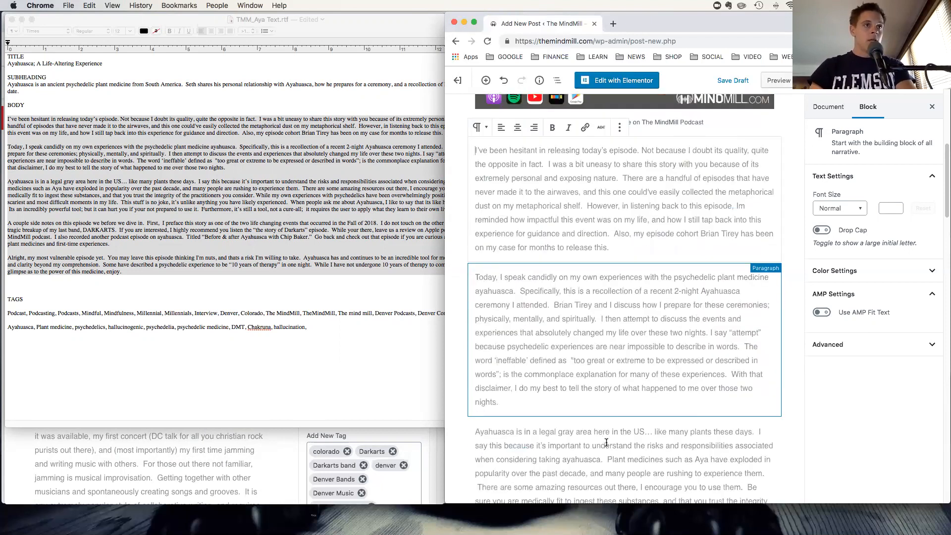
scroll(607, 442, "down", 5)
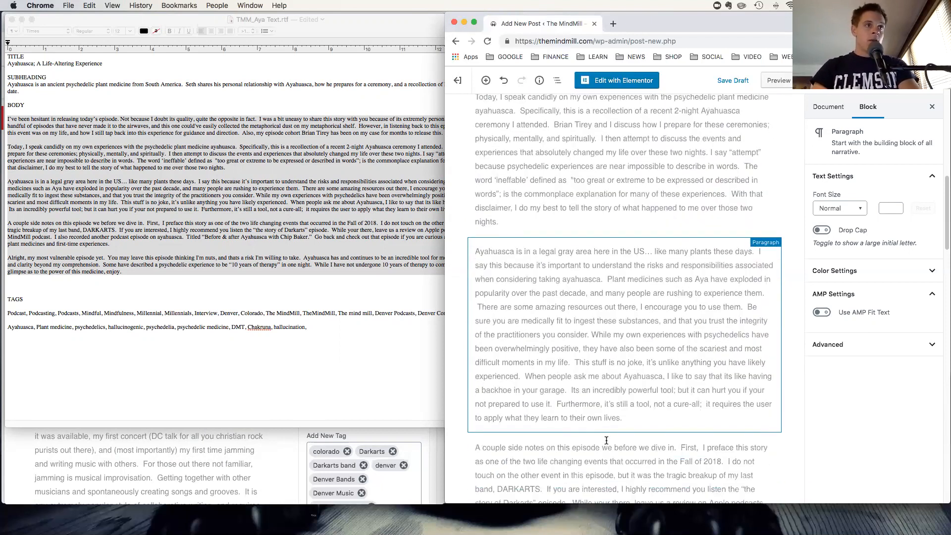
scroll(606, 441, "down", 5)
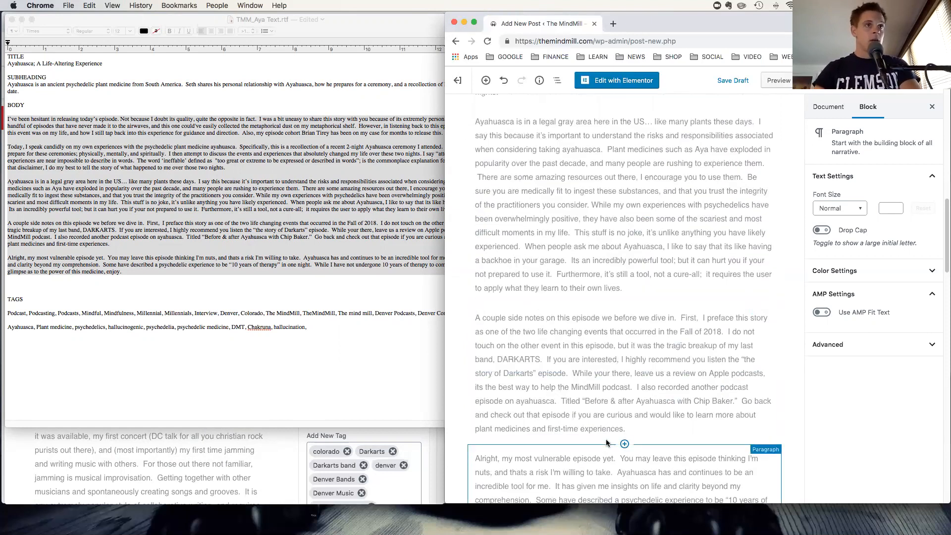
scroll(607, 443, "down", 15)
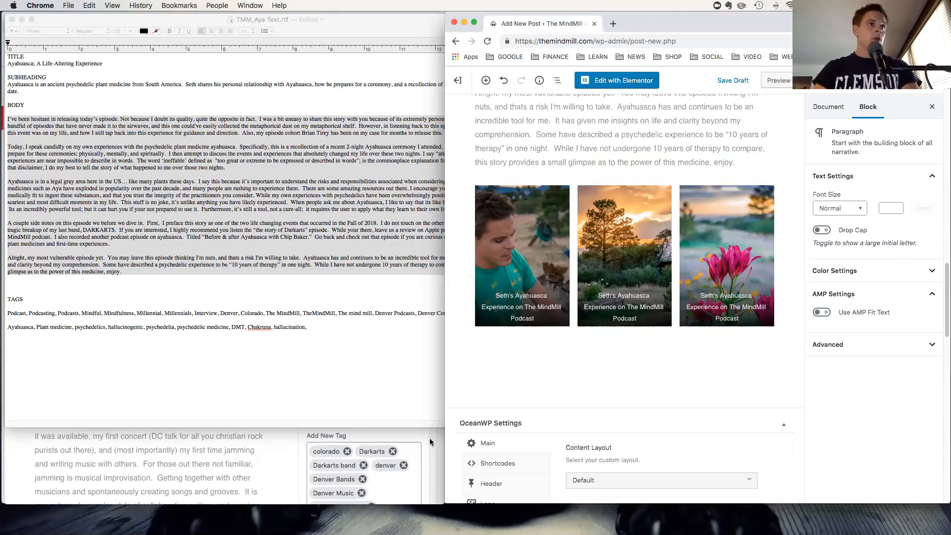
scroll(624, 298, "up", 10)
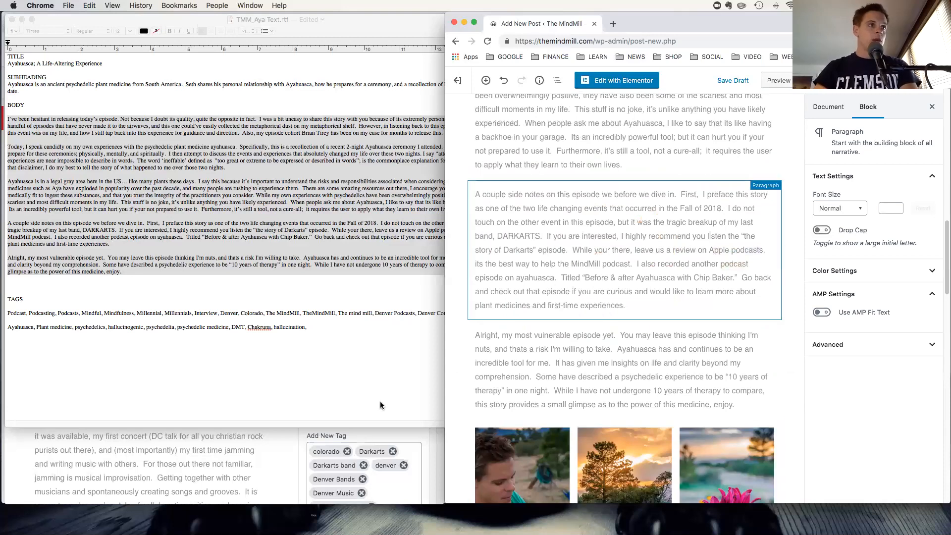
Examine the DARKARTS post's layout below its photo grid, from the body subheadings through the embedded videos to the SHOWNOTES section.
left_click(430, 434)
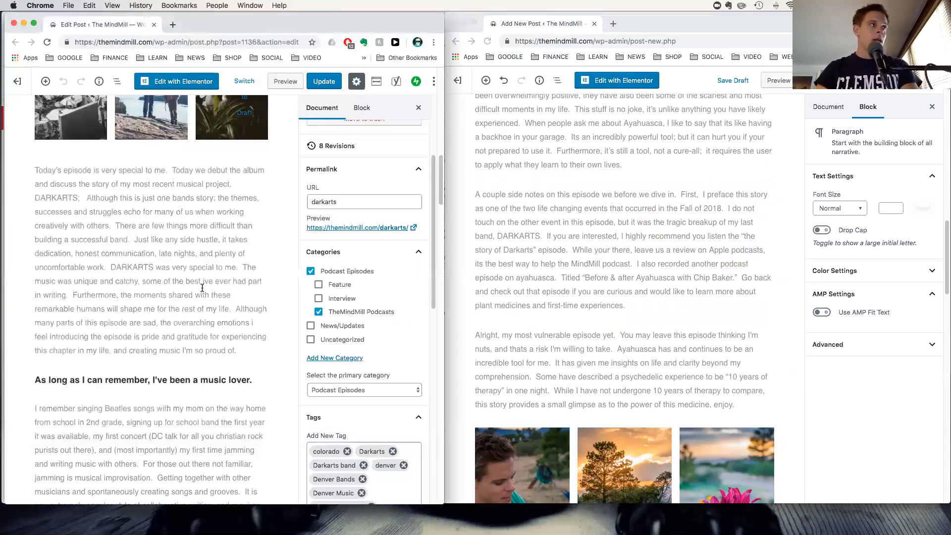
scroll(164, 298, "down", 3)
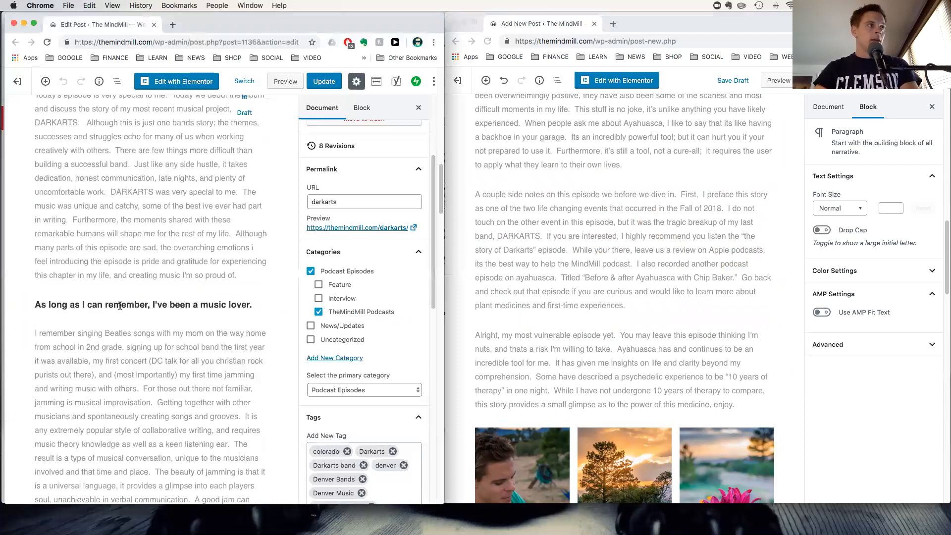
scroll(246, 299, "down", 1)
scroll(246, 300, "down", 3)
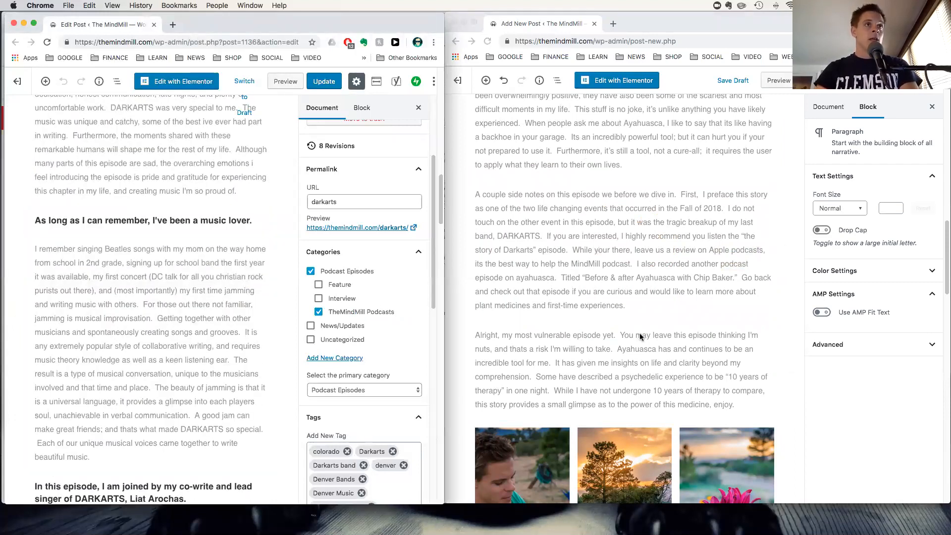
scroll(245, 348, "down", 3)
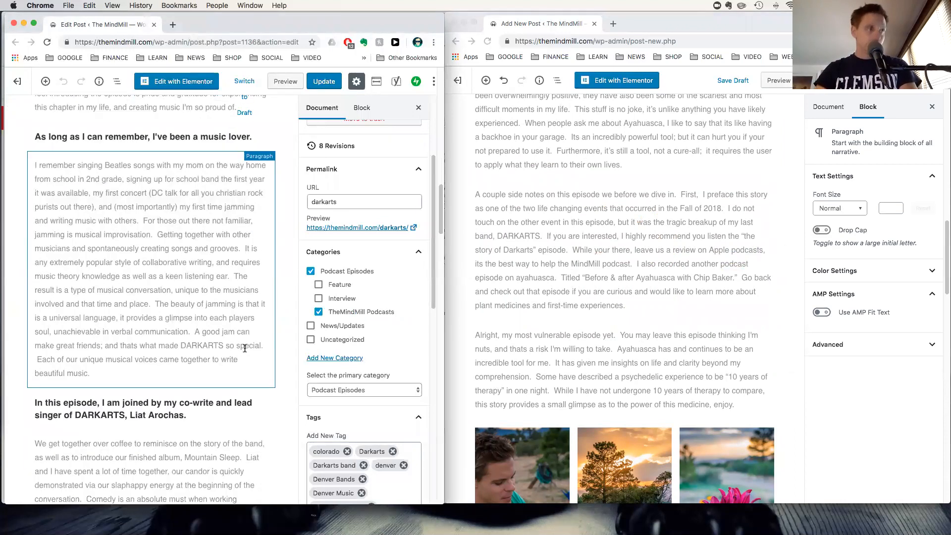
scroll(244, 348, "down", 3)
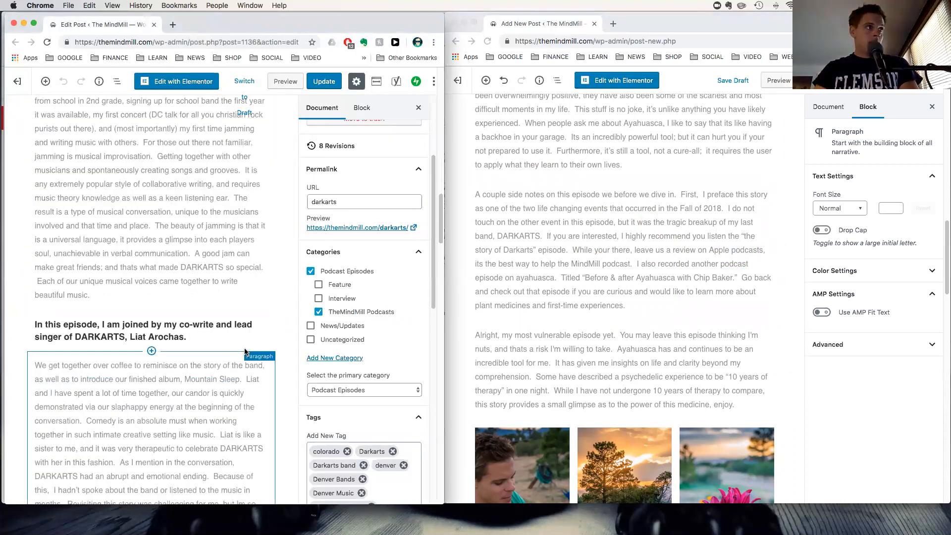
scroll(244, 351, "down", 15)
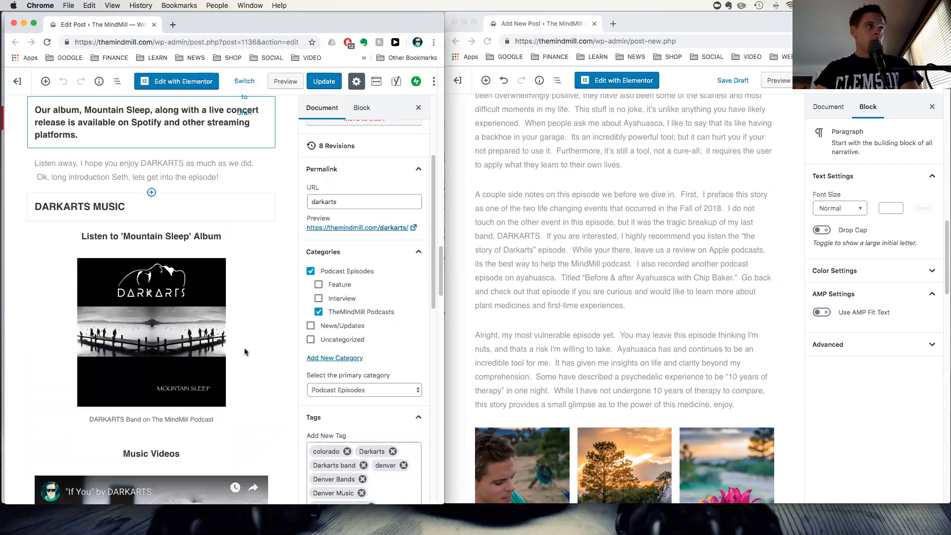
scroll(245, 352, "down", 5)
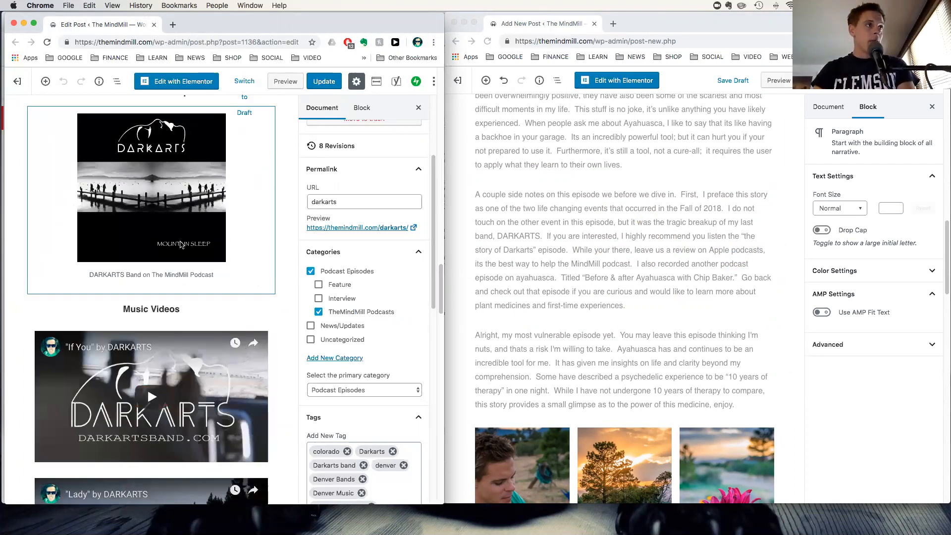
scroll(207, 342, "down", 7)
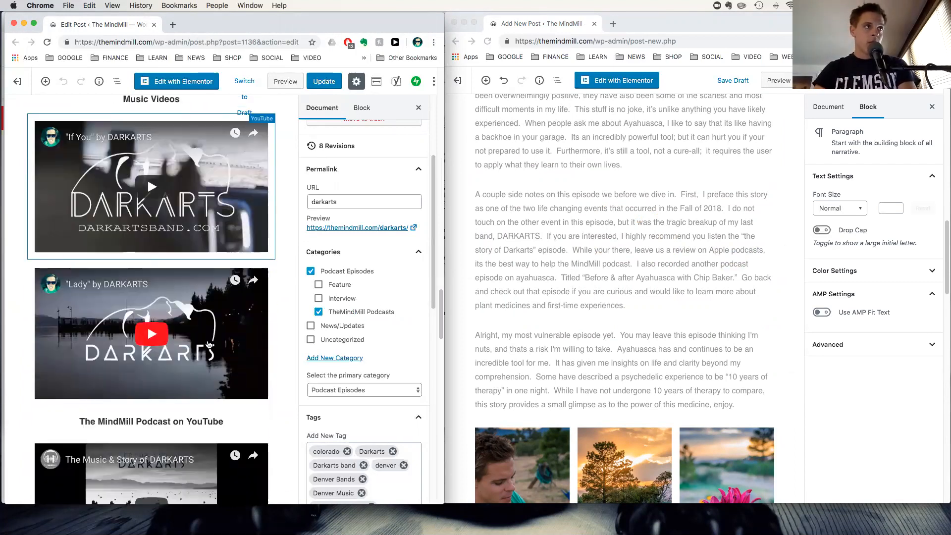
scroll(209, 345, "down", 2)
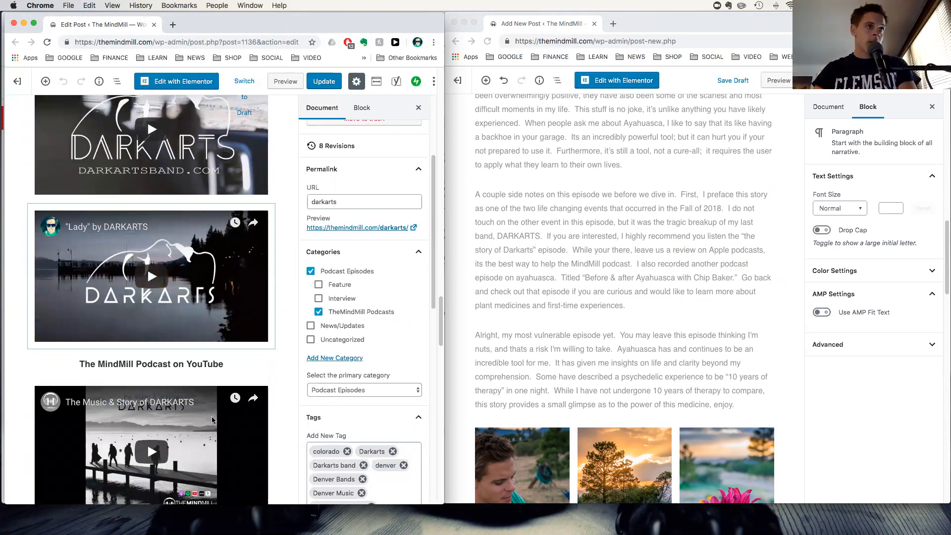
scroll(213, 421, "down", 3)
scroll(212, 421, "down", 5)
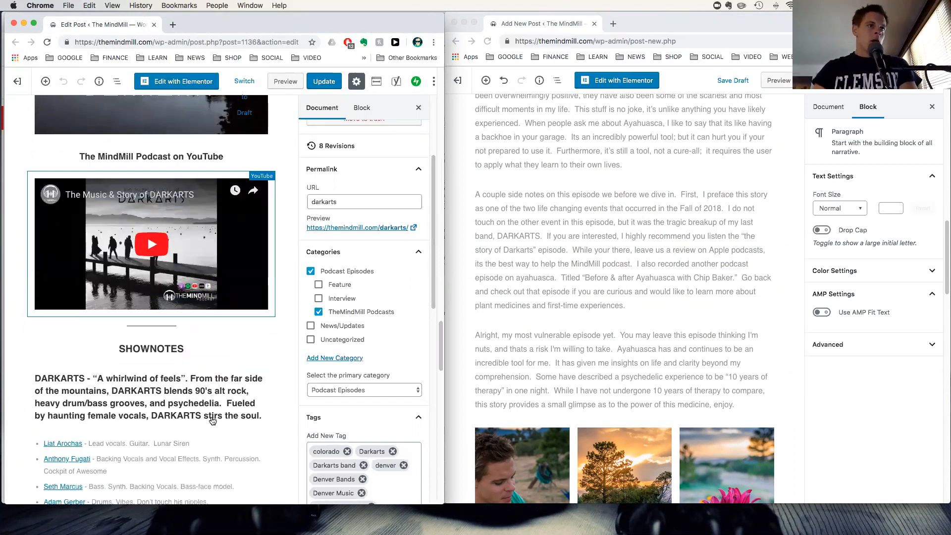
Check the DARKARTS post's SHOWNOTES section and heading settings, and add an H2 heading reading SHOWNOTES to the new post.
scroll(212, 416, "down", 2)
scroll(212, 414, "down", 1)
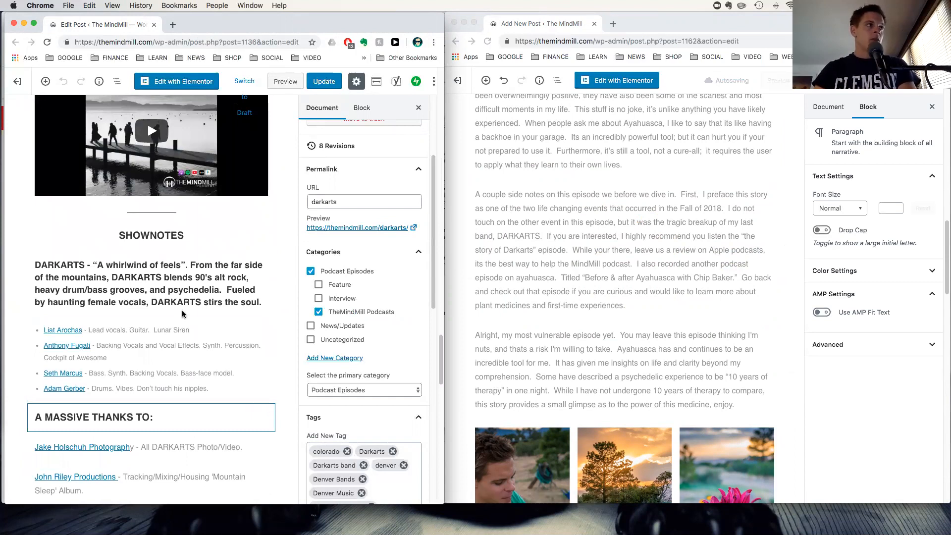
scroll(129, 296, "up", 4)
left_click(129, 296)
left_click(133, 322)
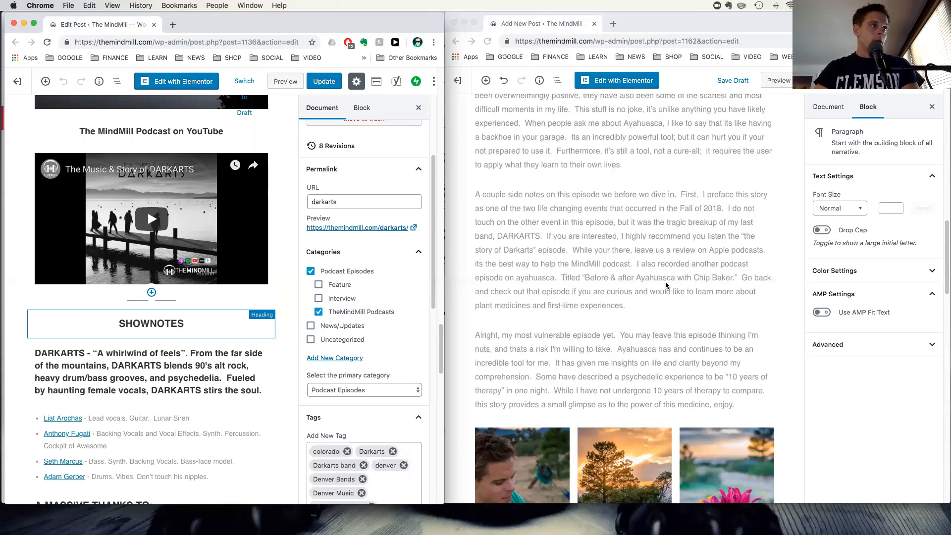
scroll(667, 286, "down", 4)
left_click(634, 412)
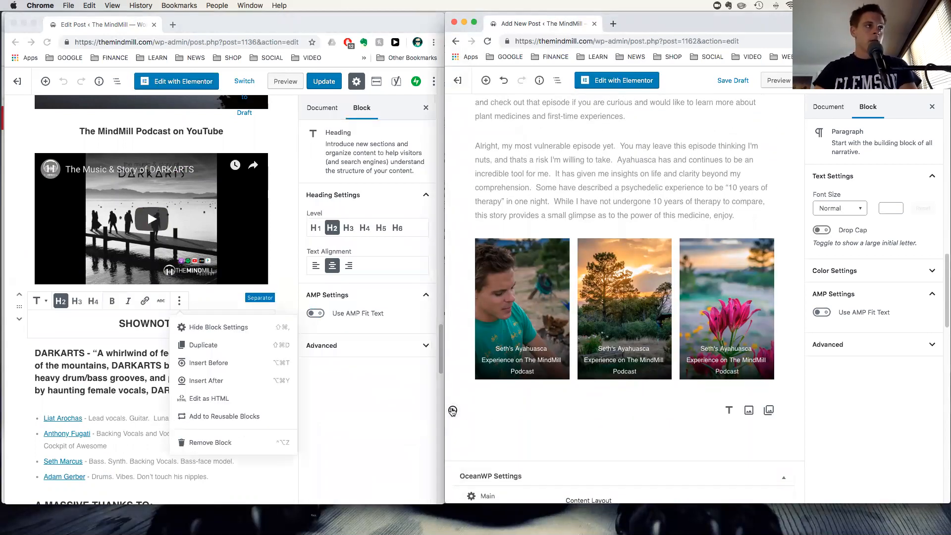
left_click(453, 411)
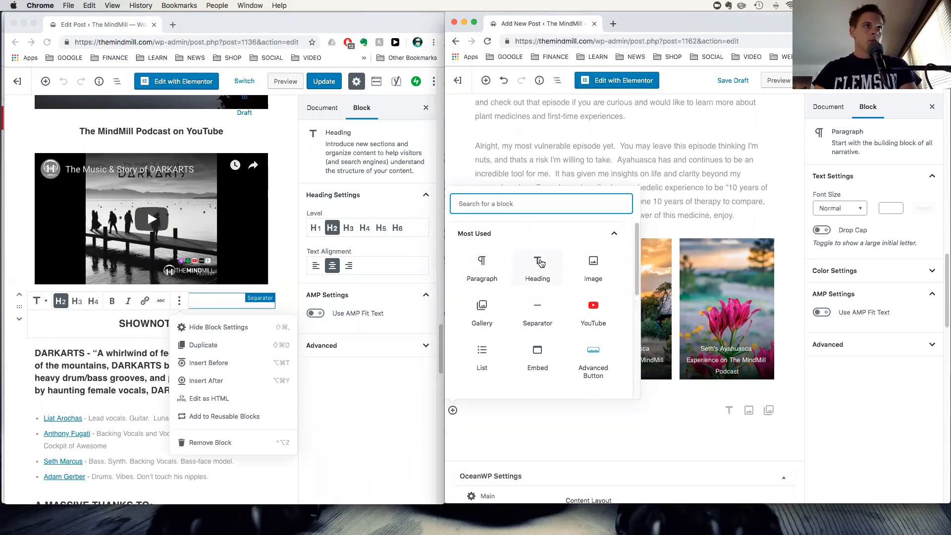
left_click(538, 268)
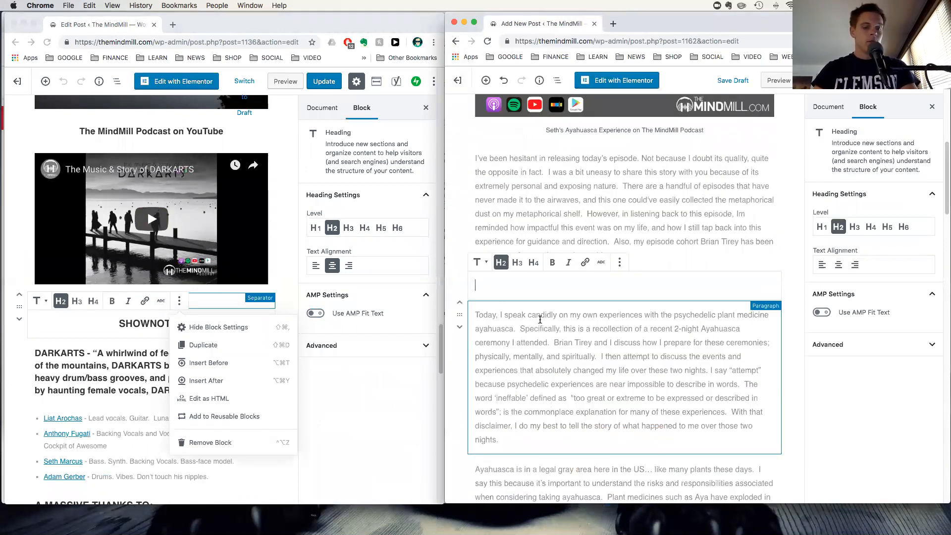
type("SHO")
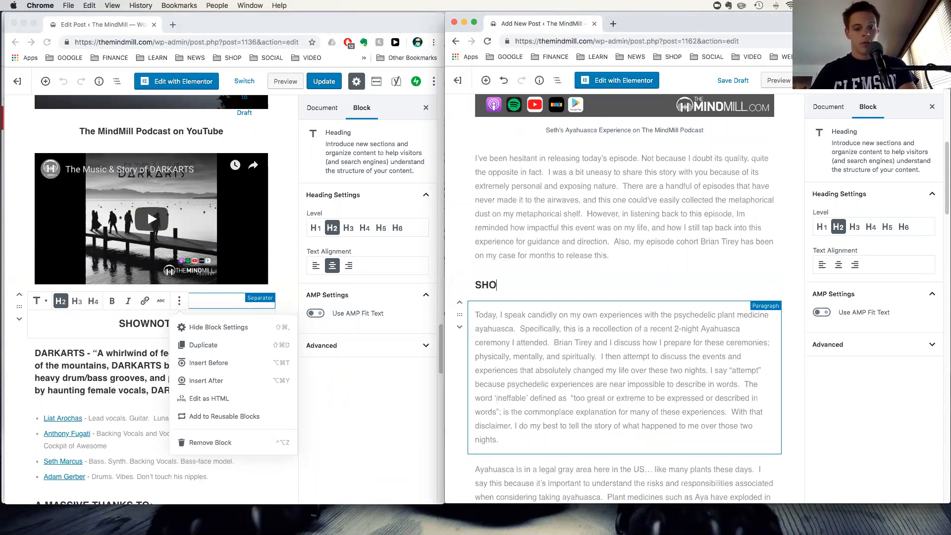
type("WNOTES")
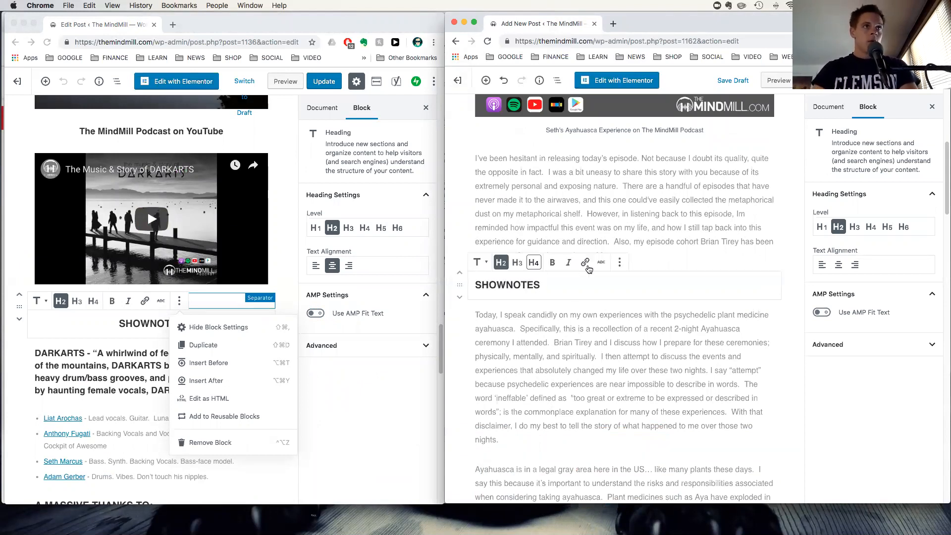
Center-align the new SHOWNOTES heading.
left_click(618, 263)
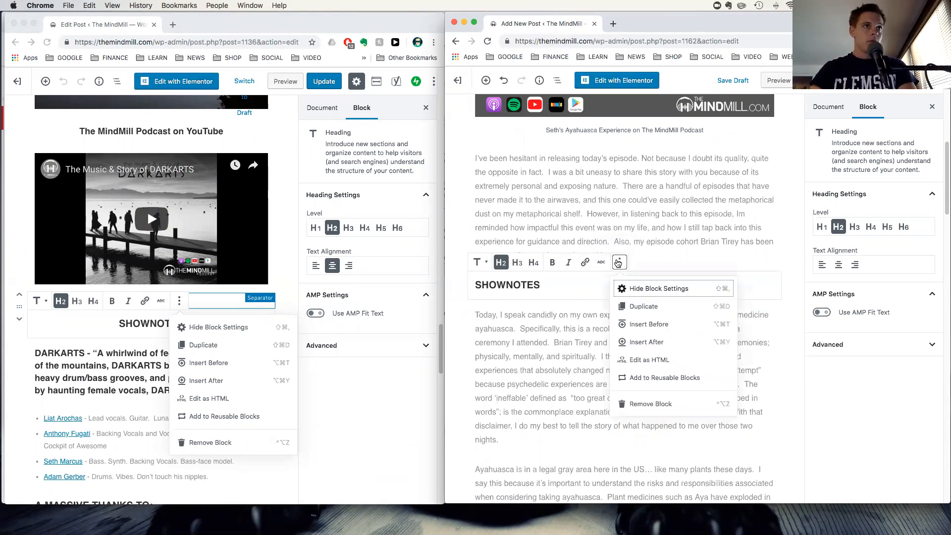
left_click(619, 263)
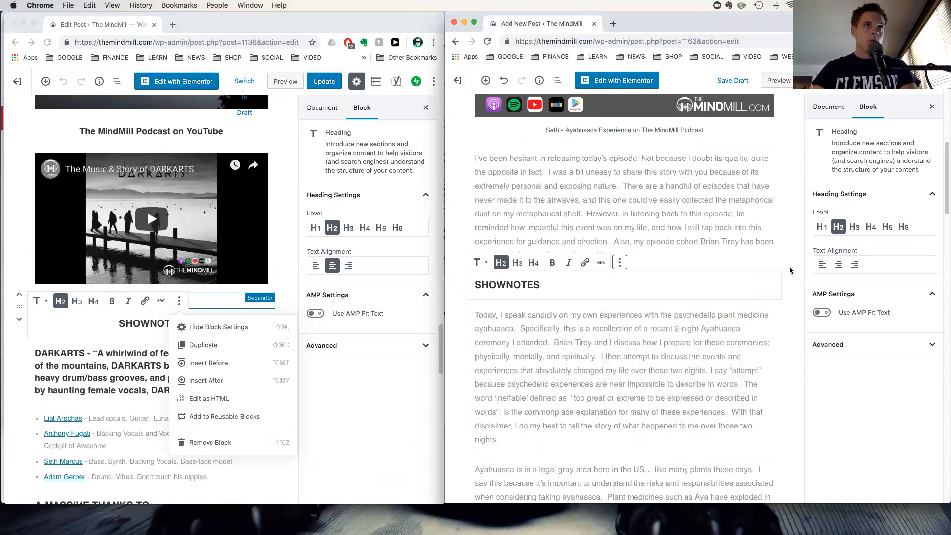
left_click(837, 266)
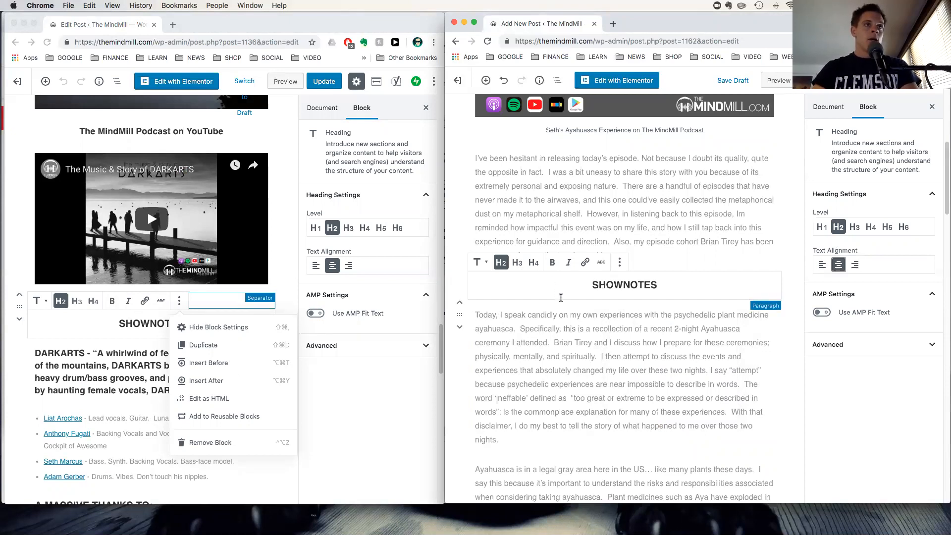
Try to move the SHOWNOTES heading from between the first body paragraphs down to below the photo gallery.
left_click(501, 316)
scroll(623, 301, "down", 4)
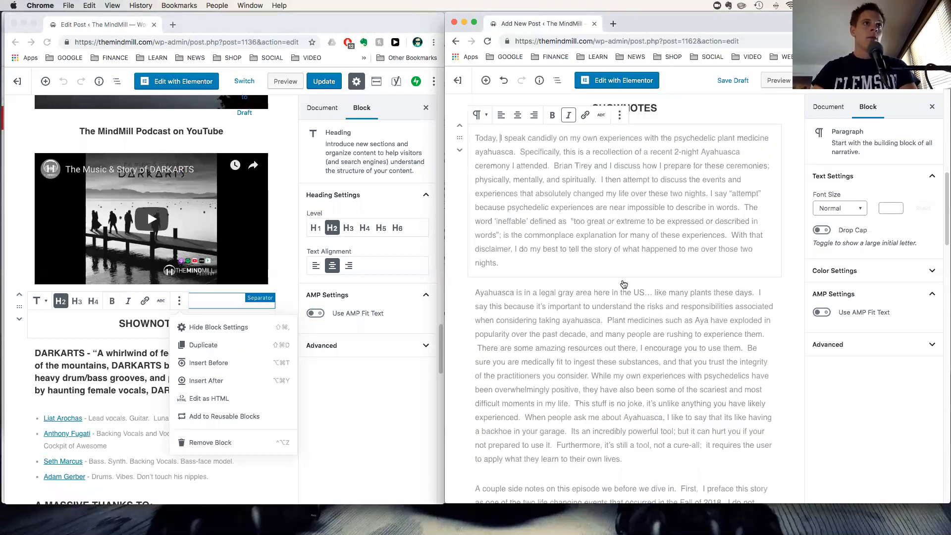
scroll(624, 292, "up", 4)
left_click(683, 302)
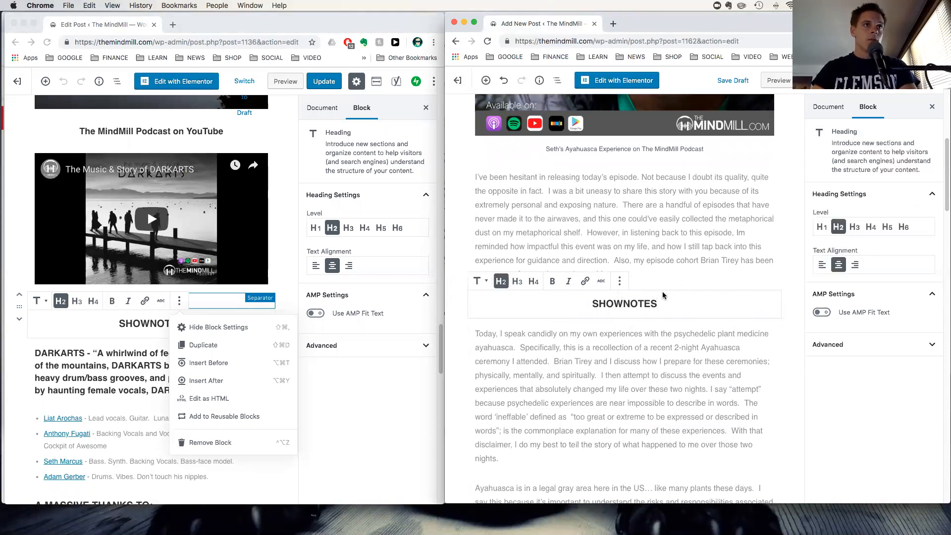
left_click_drag(463, 369, 467, 477)
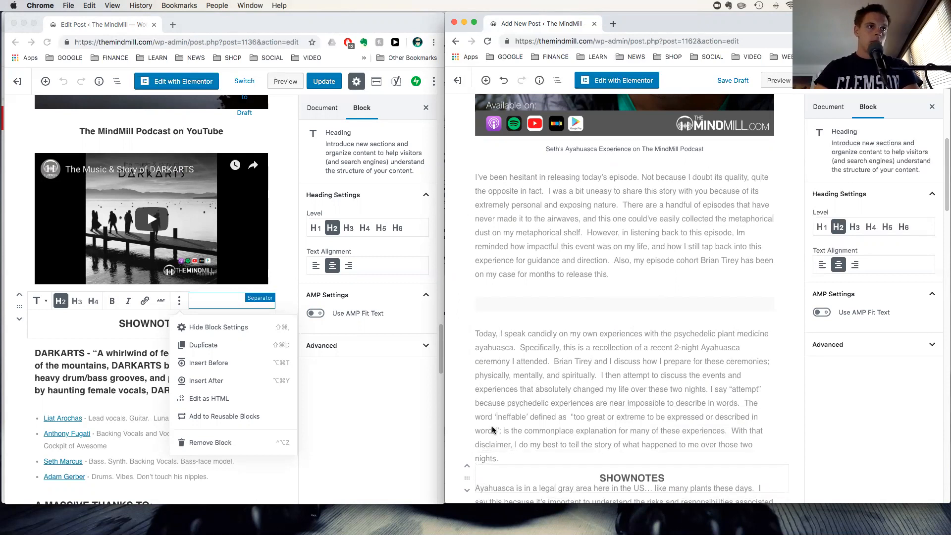
scroll(492, 430, "down", 10)
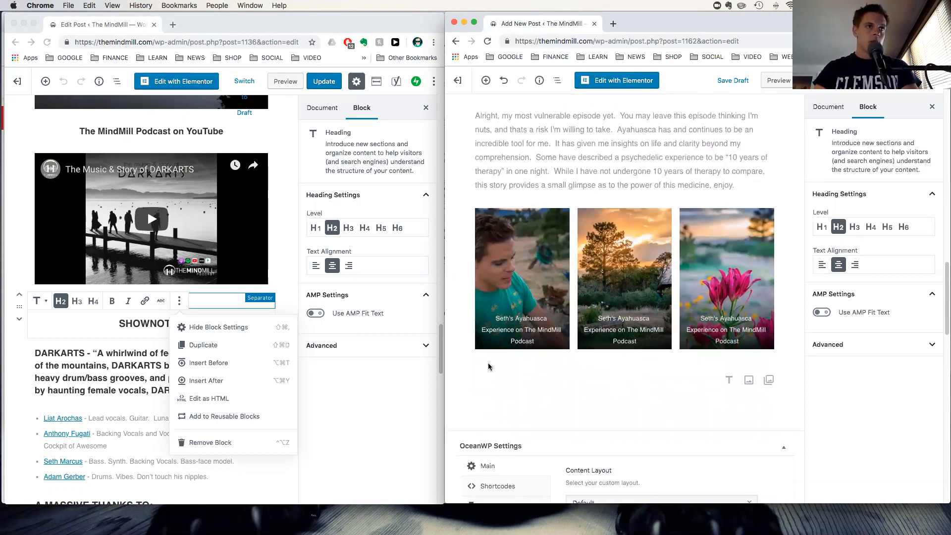
left_click(489, 366)
scroll(489, 366, "up", 10)
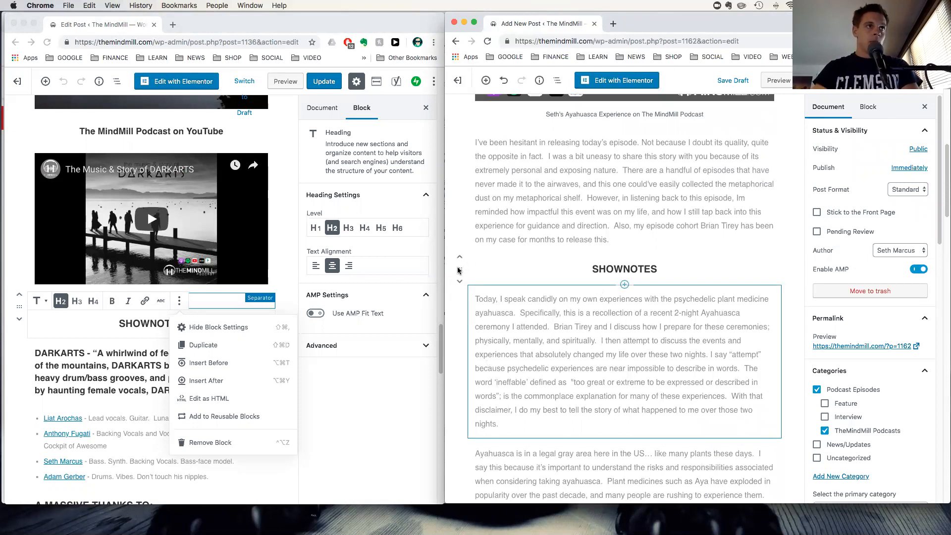
left_click_drag(459, 270, 470, 436)
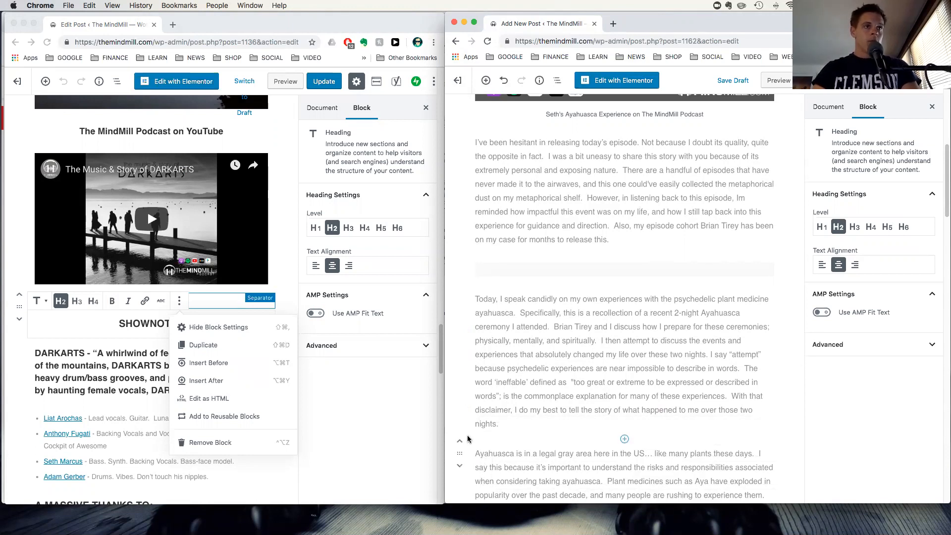
scroll(596, 337, "down", 10)
scroll(595, 336, "down", 5)
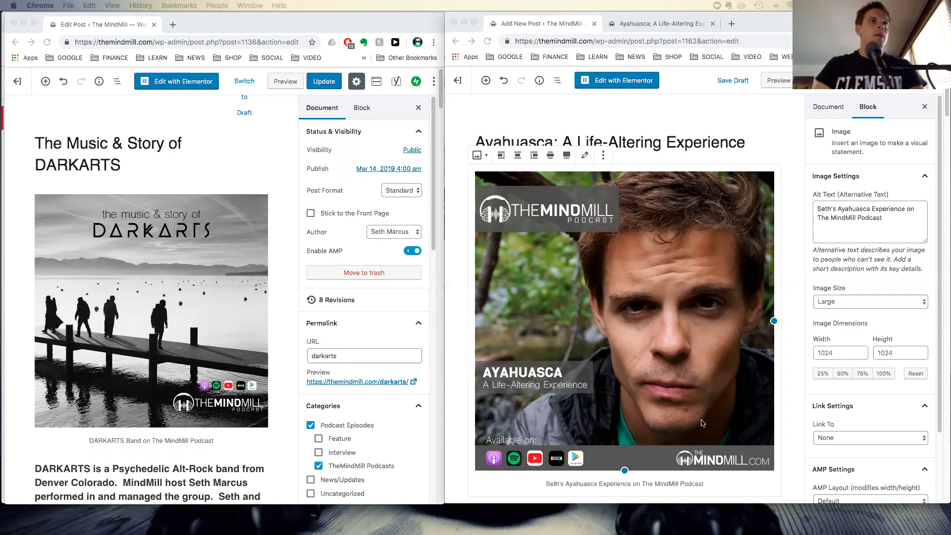
Compare the opening of the new post with the DARKARTS post, covering cover image, bold introduction and first photos.
left_click(559, 122)
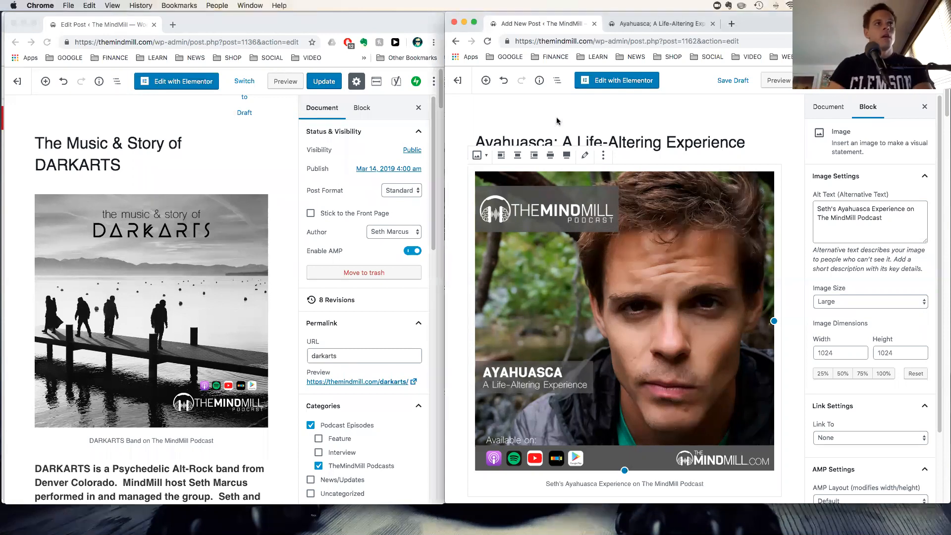
scroll(713, 225, "down", 4)
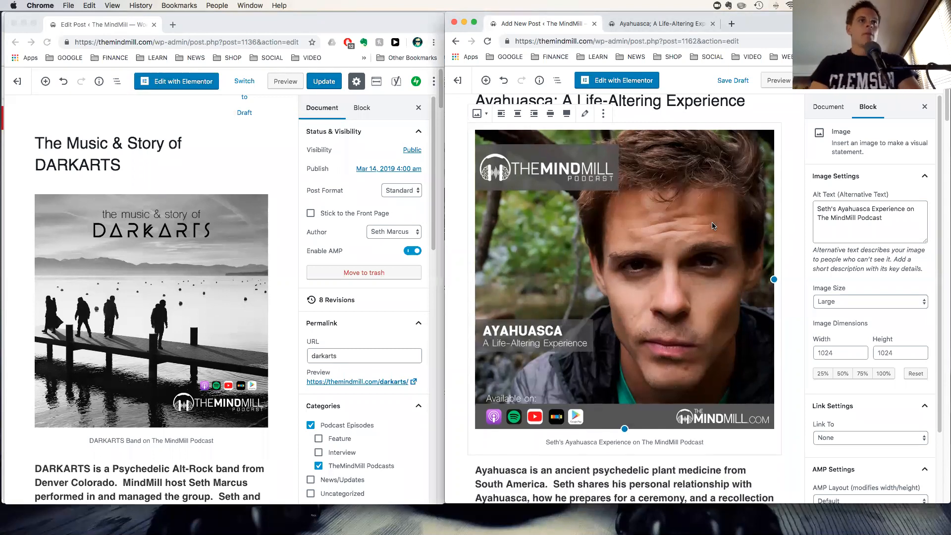
scroll(160, 277, "down", 5)
scroll(639, 293, "down", 1)
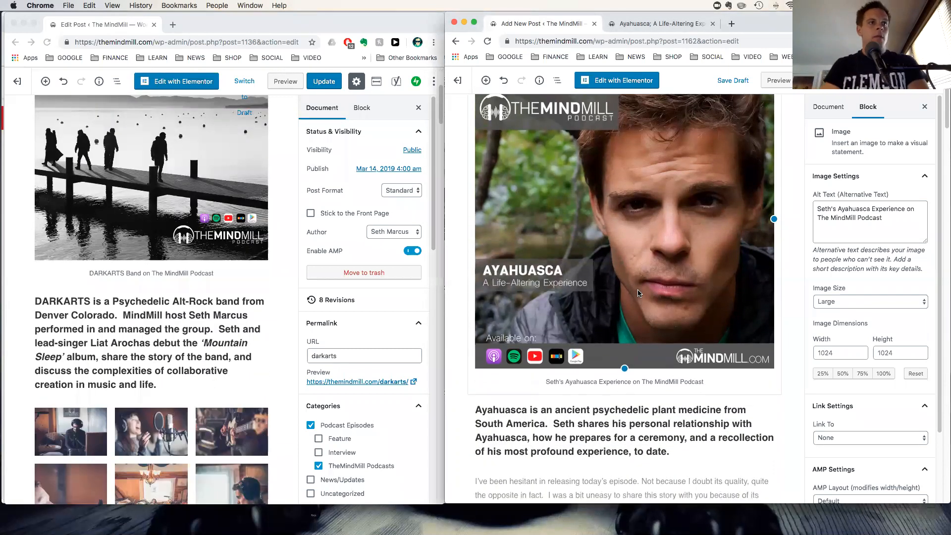
scroll(638, 293, "down", 5)
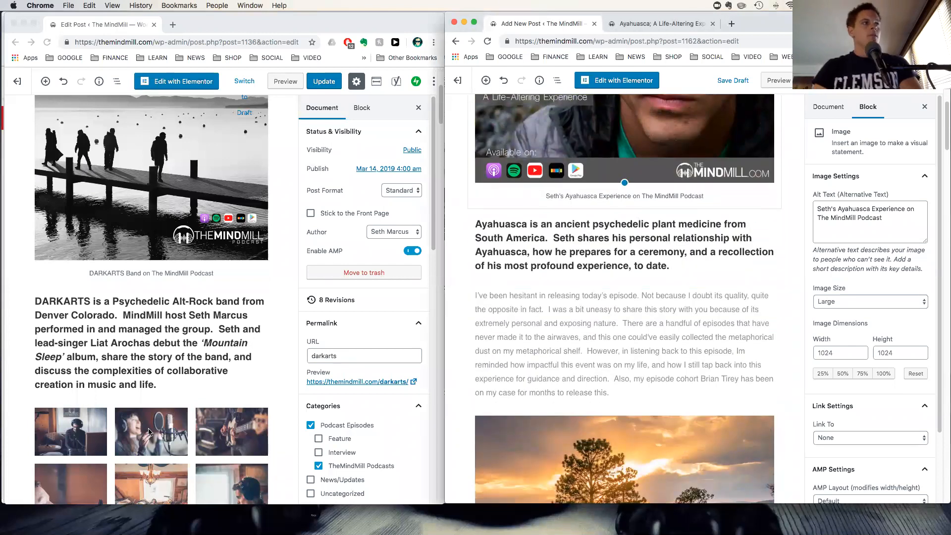
scroll(150, 432, "down", 4)
scroll(150, 432, "down", 4)
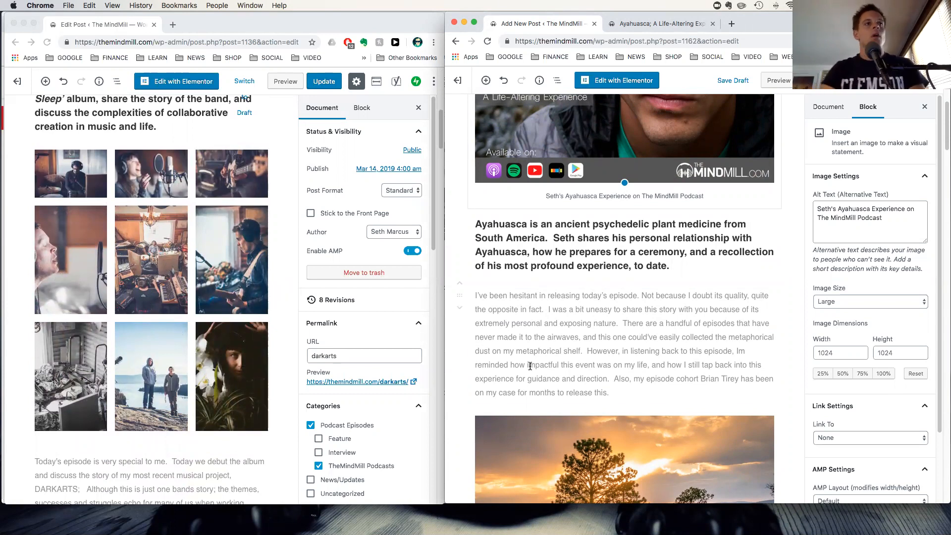
Review the new post's body paragraphs with the photos placed between them, down through the SHOWNOTES section and closing links.
scroll(545, 386, "down", 4)
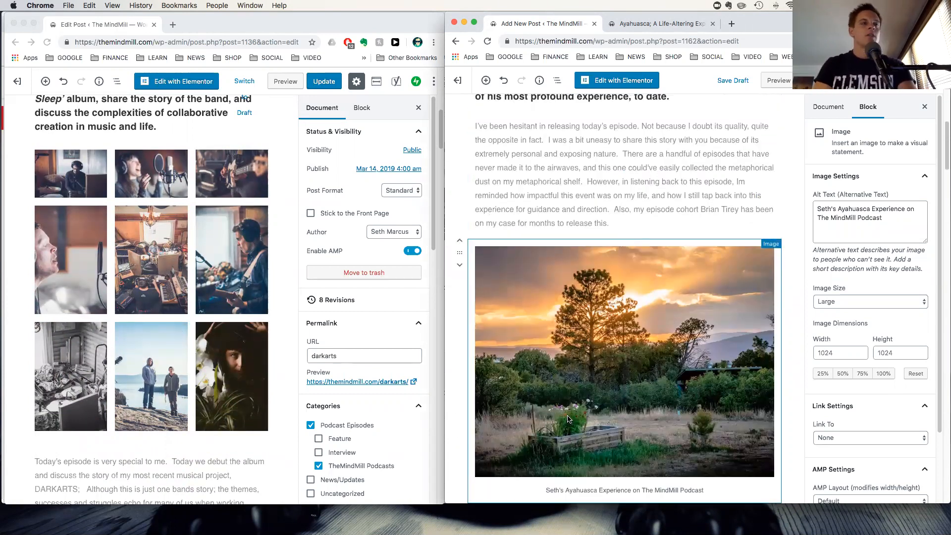
scroll(568, 418, "down", 2)
scroll(568, 415, "up", 1)
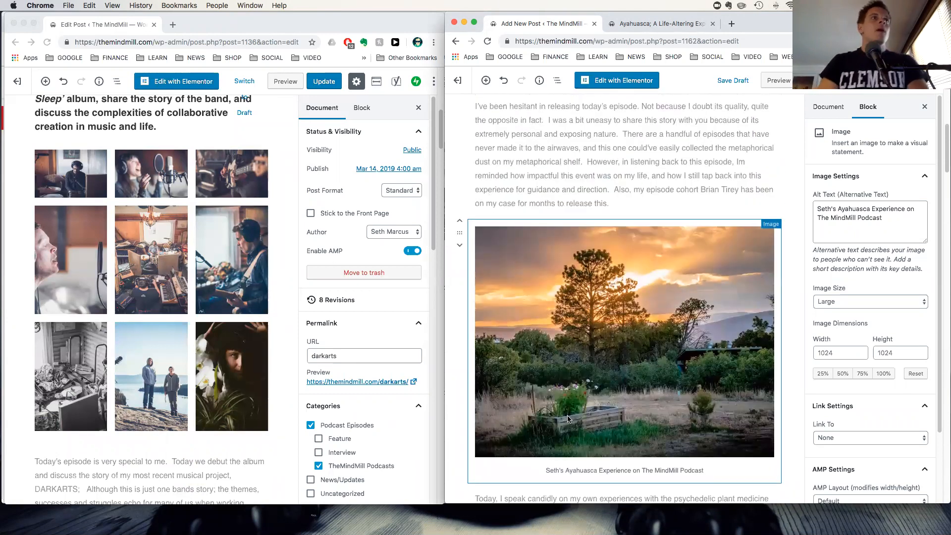
scroll(562, 293, "up", 2)
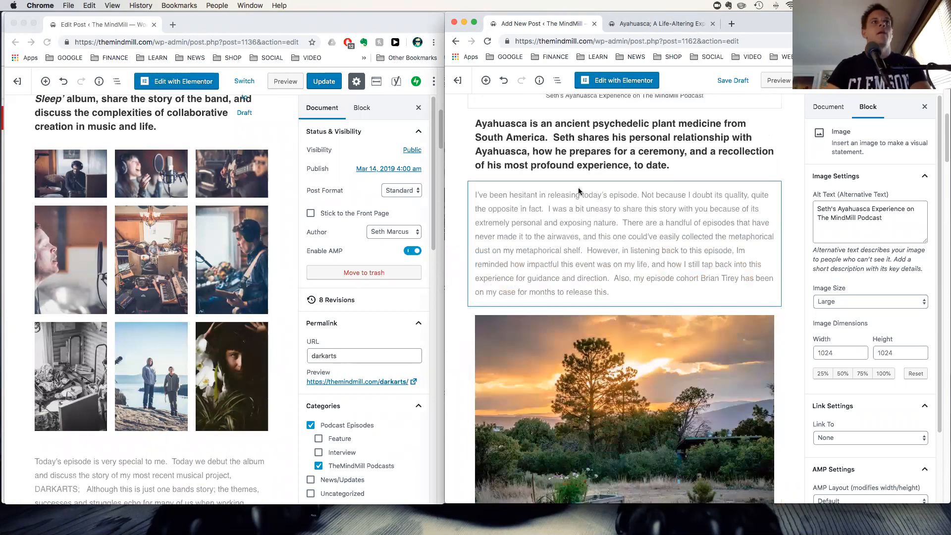
scroll(556, 297, "down", 1)
scroll(556, 295, "down", 9)
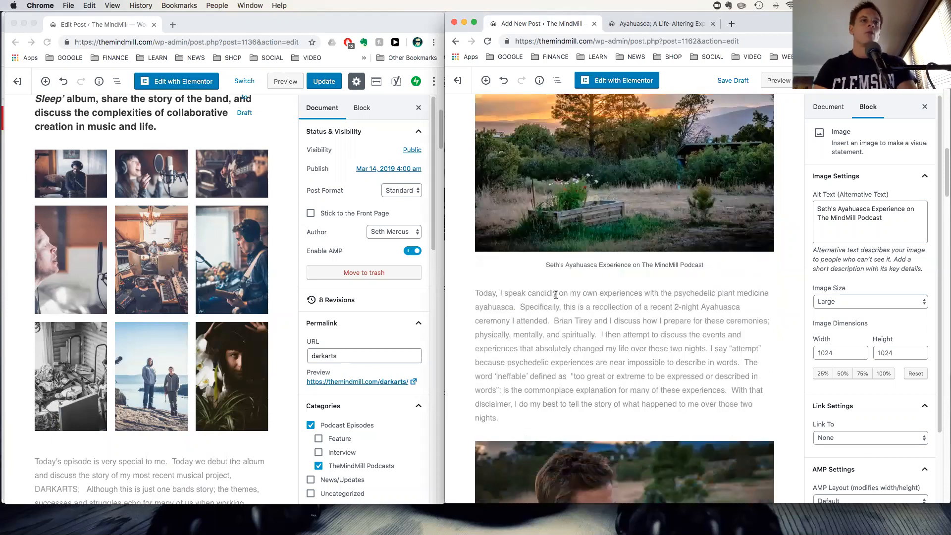
scroll(556, 297, "down", 7)
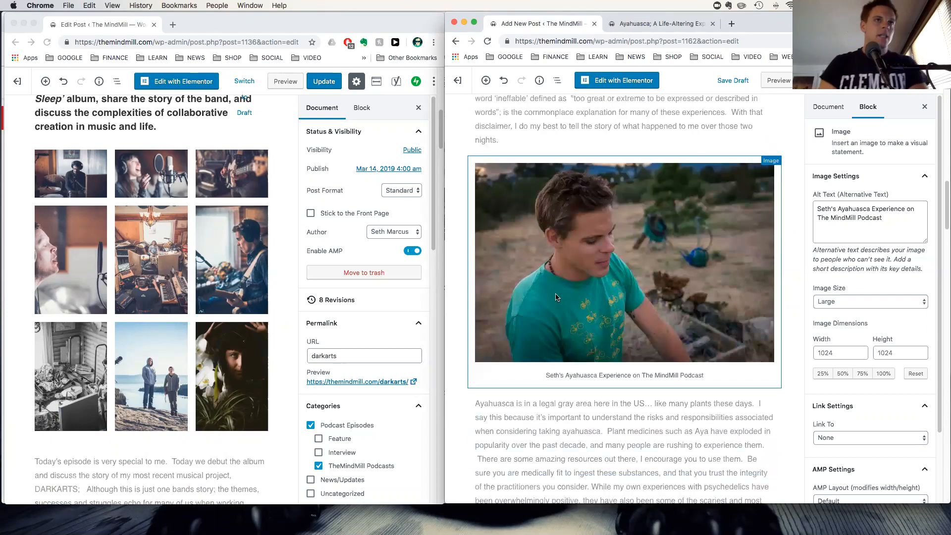
scroll(556, 295, "down", 9)
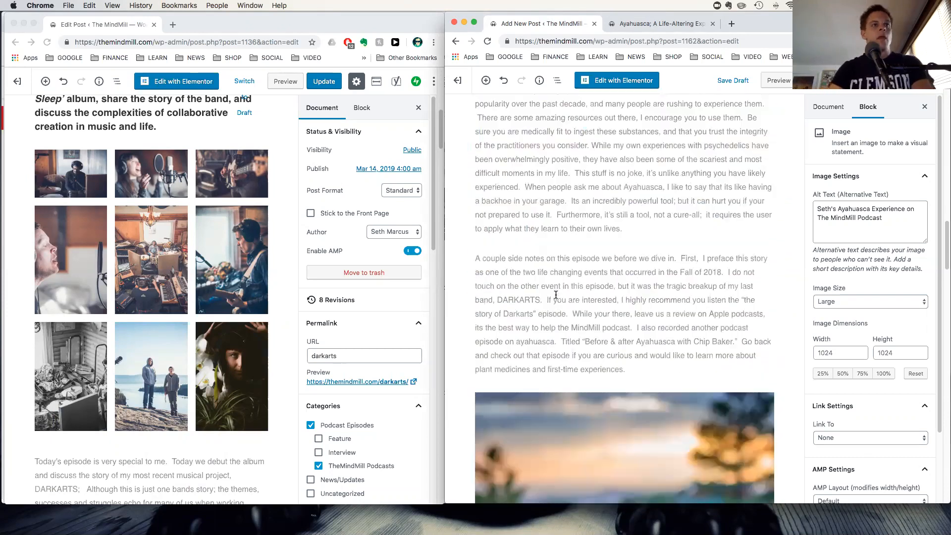
scroll(556, 296, "down", 10)
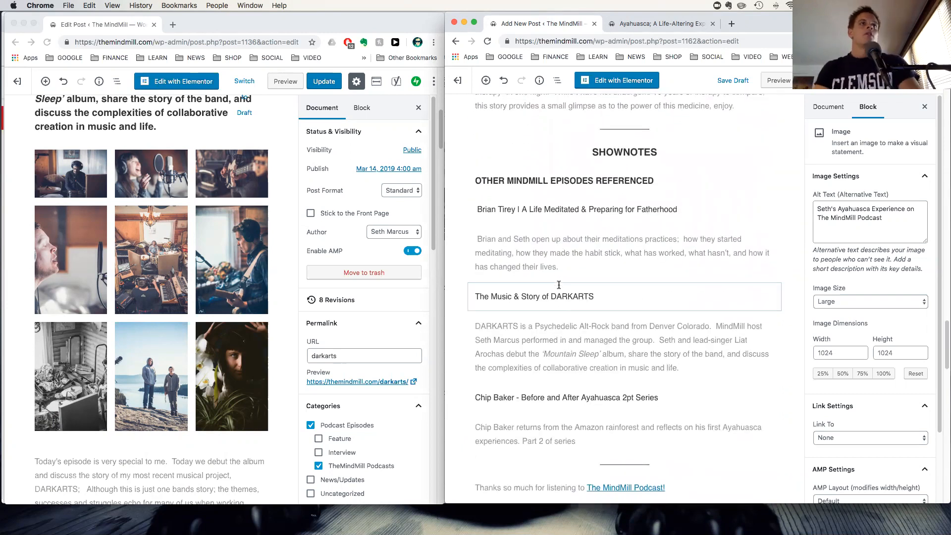
right_click(557, 284)
left_click(510, 122)
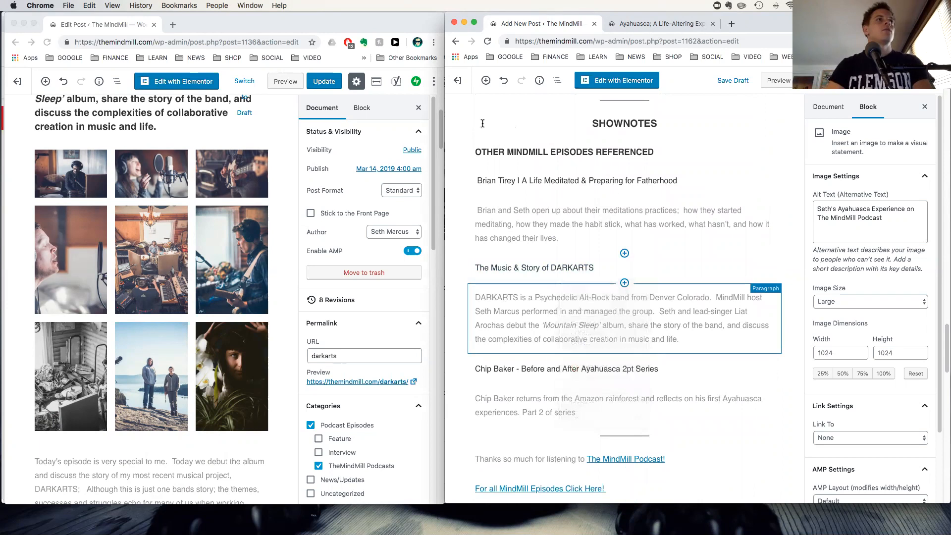
Examine the lower part of the DARKARTS post, from the music videos to the text beneath its SHOWNOTES heading.
scroll(301, 158, "down", 15)
scroll(301, 161, "down", 5)
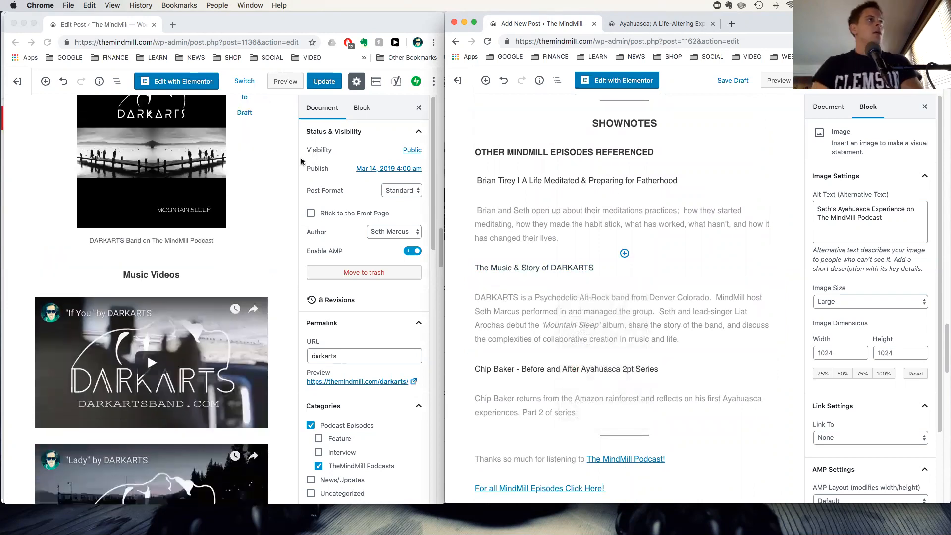
scroll(301, 161, "down", 10)
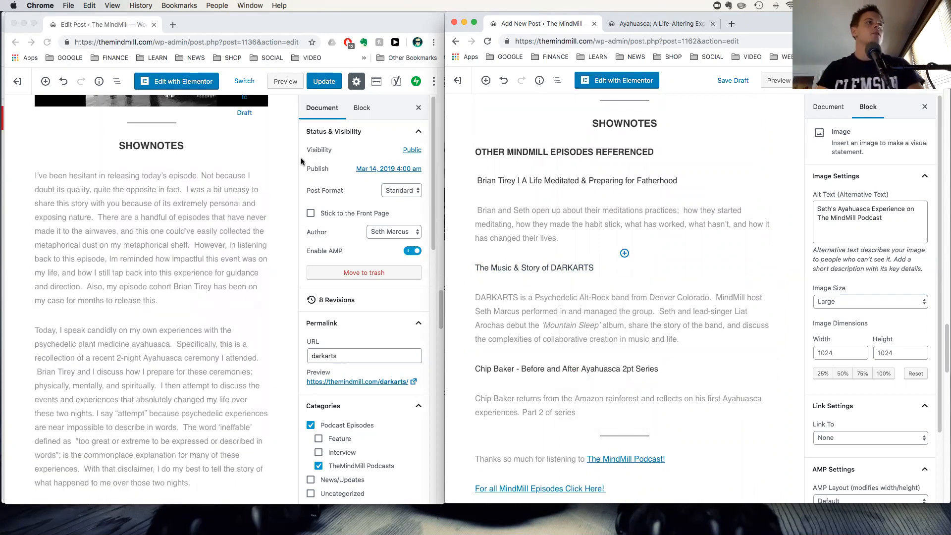
scroll(160, 343, "down", 10)
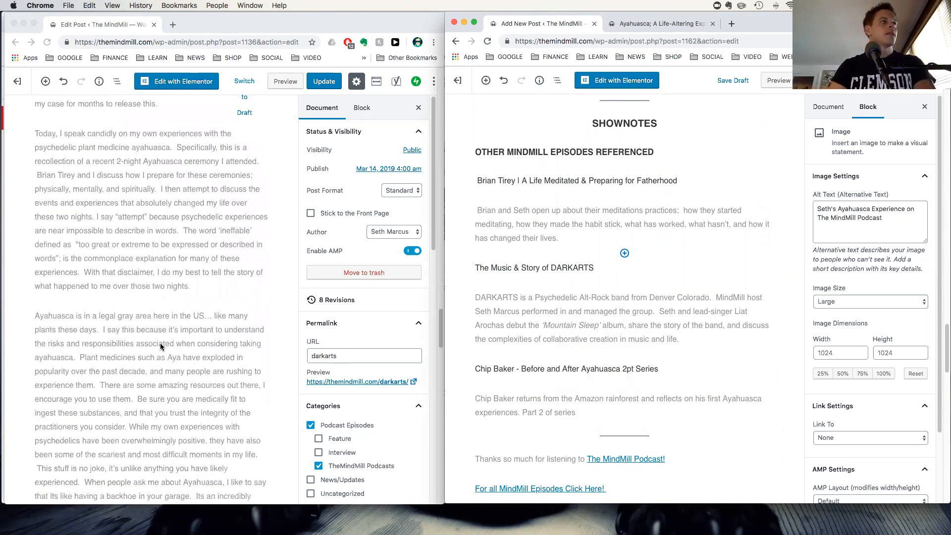
scroll(161, 341, "up", 15)
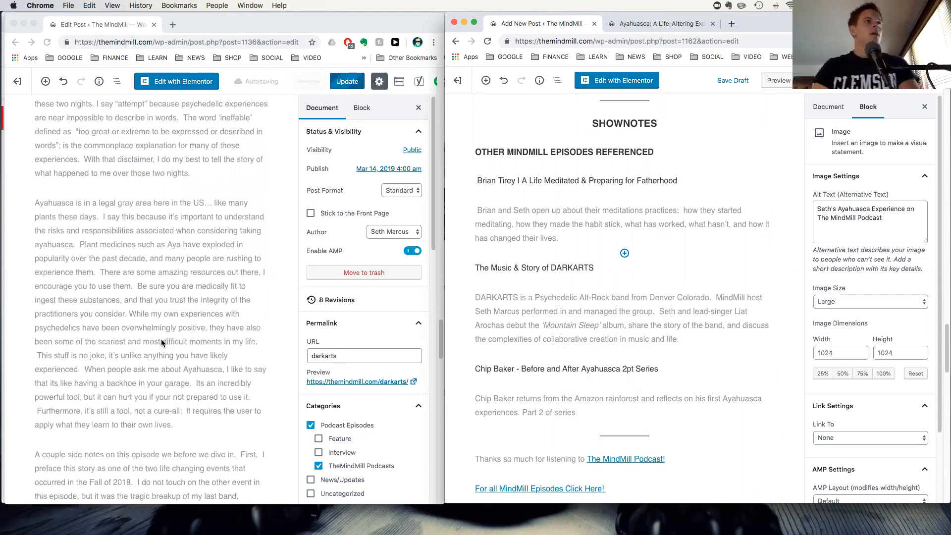
scroll(162, 343, "down", 10)
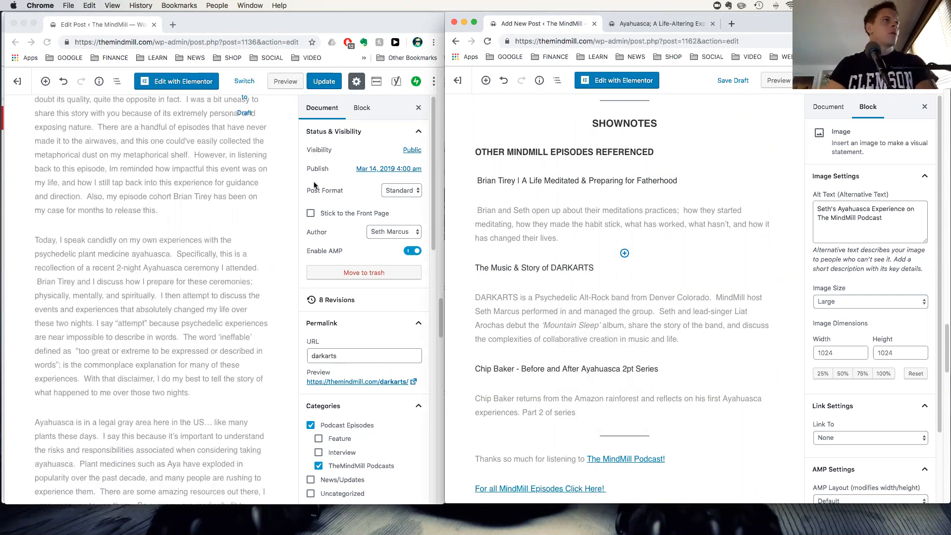
Compare the new post's SHOWNOTES section and closing links with those at the end of the DARKARTS post.
scroll(587, 334, "up", 10)
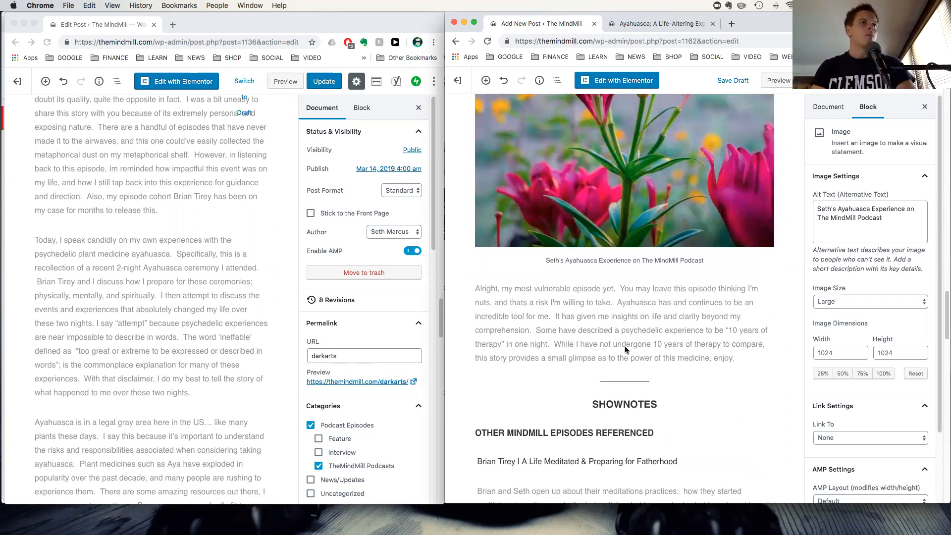
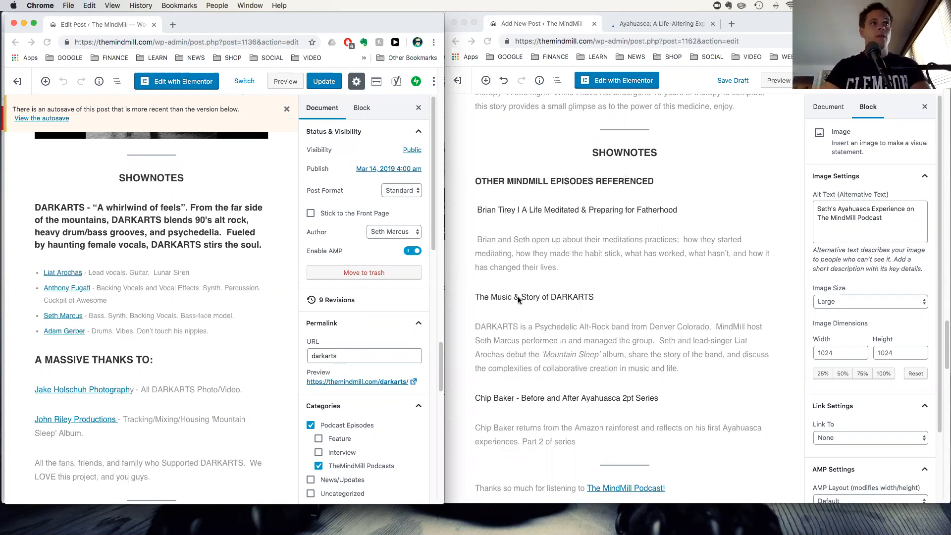
left_click(569, 320)
scroll(567, 317, "down", 2)
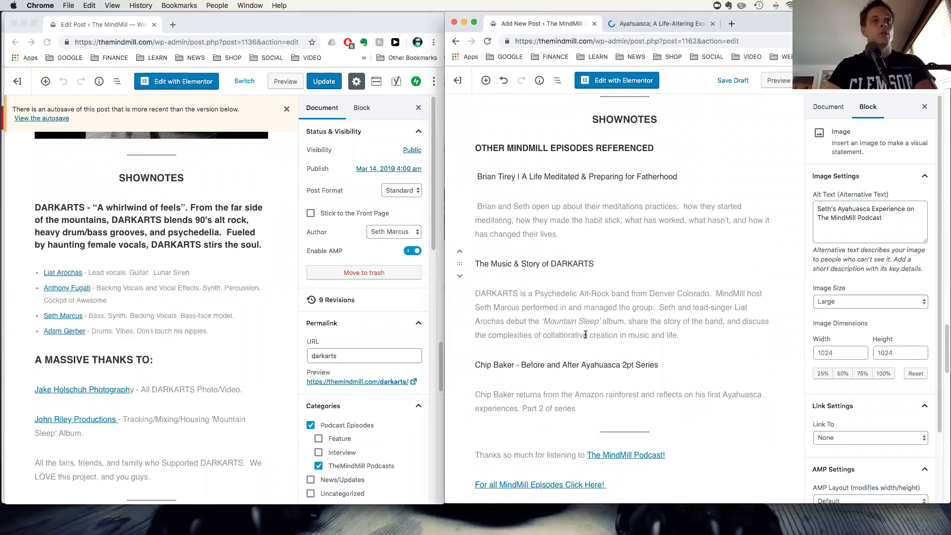
scroll(586, 335, "down", 3)
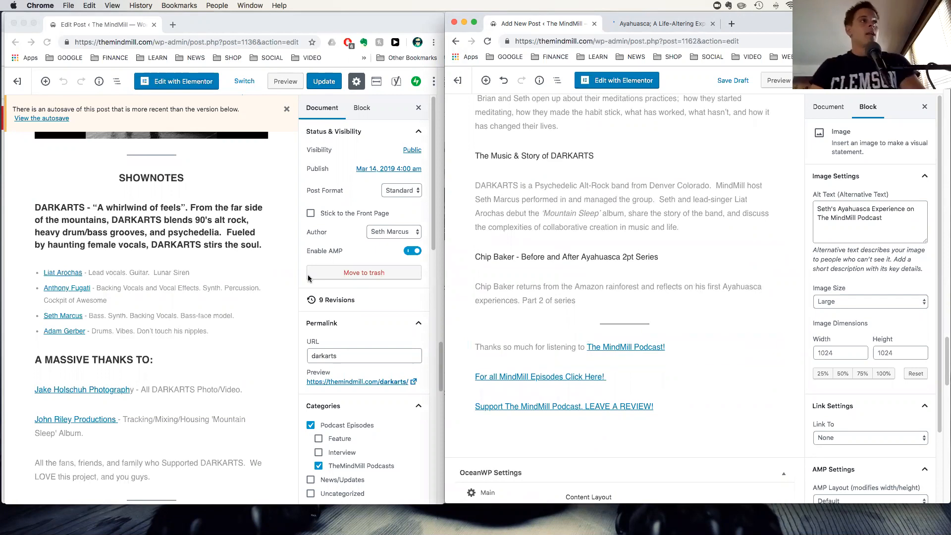
scroll(86, 343, "down", 3)
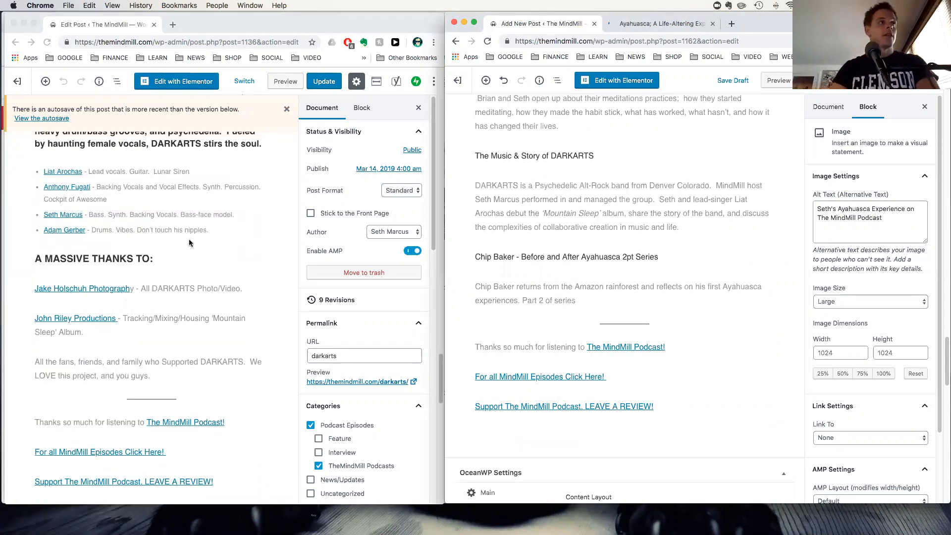
scroll(191, 243, "down", 2)
scroll(188, 242, "down", 1)
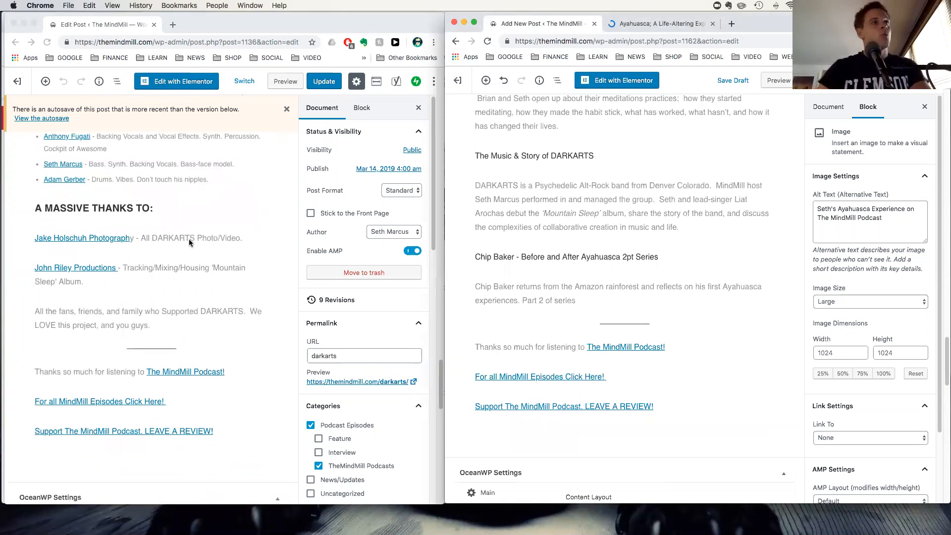
scroll(188, 238, "down", 3)
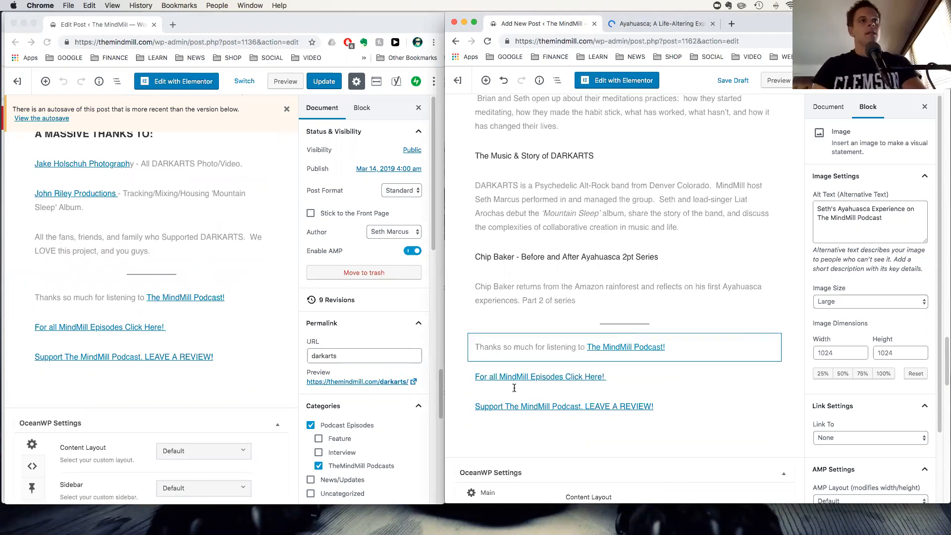
Select the DARKARTS post's closing blocks, from the paragraph thanking fans, friends and family through the LEAVE A REVIEW link.
left_click(624, 342)
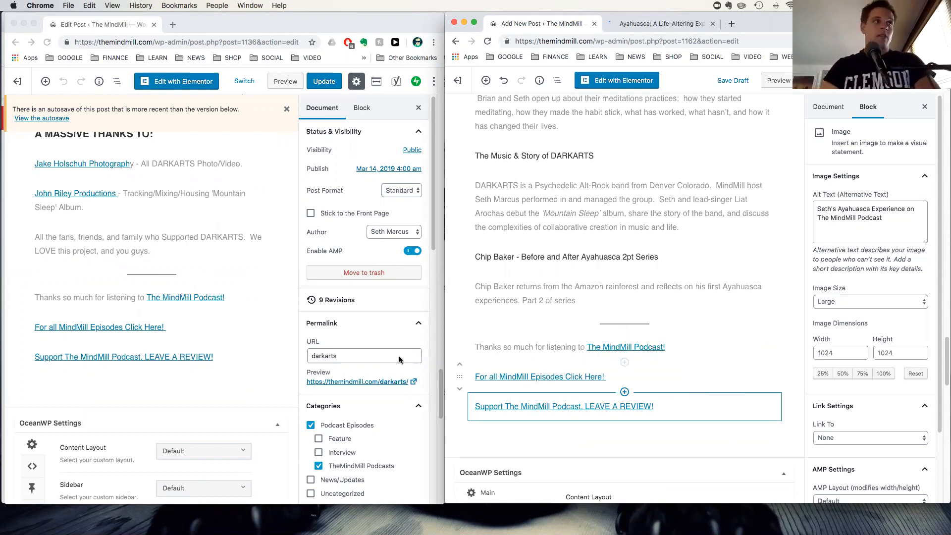
left_click(236, 332)
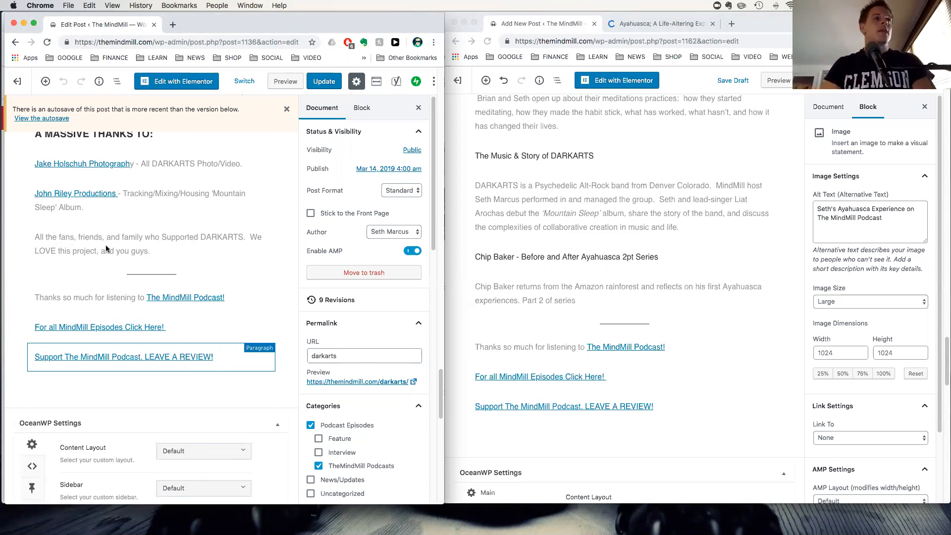
left_click(664, 320)
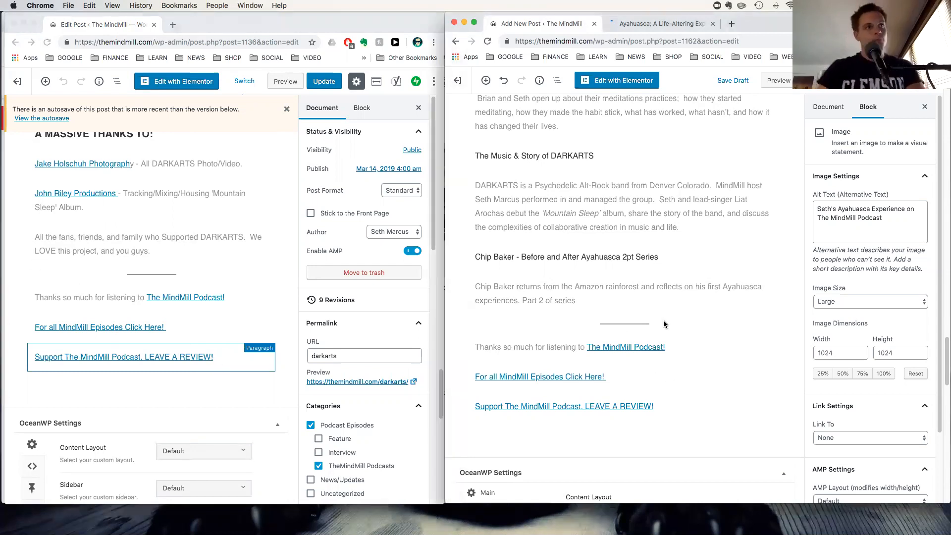
Review the settings beneath the new post's body, from OceanWP Settings through Image Gallery to the Yoast SEO snippet preview.
scroll(683, 299, "down", 10)
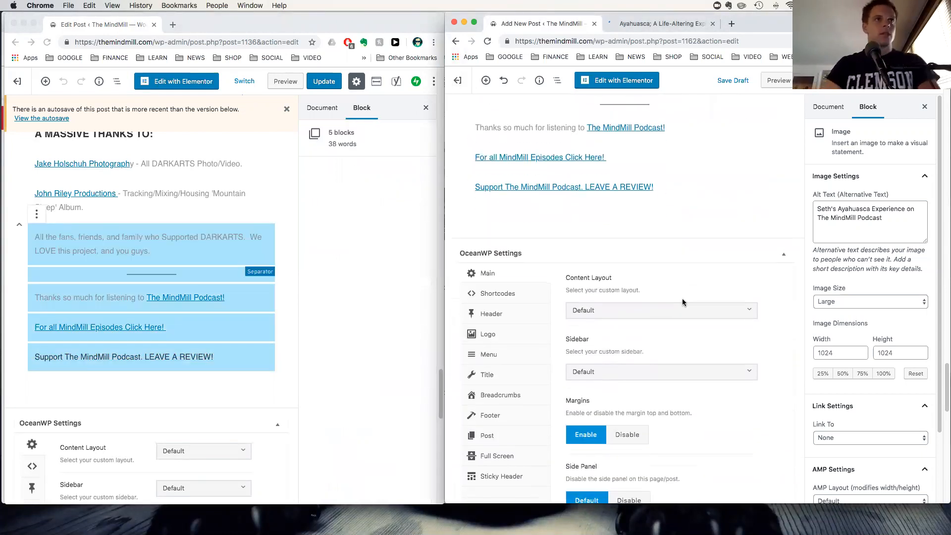
scroll(683, 303, "down", 4)
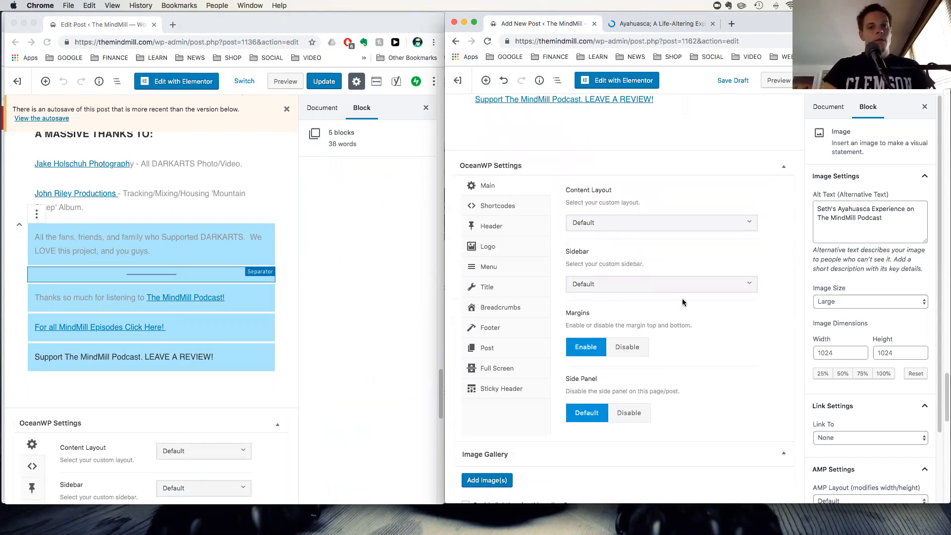
scroll(683, 302, "down", 7)
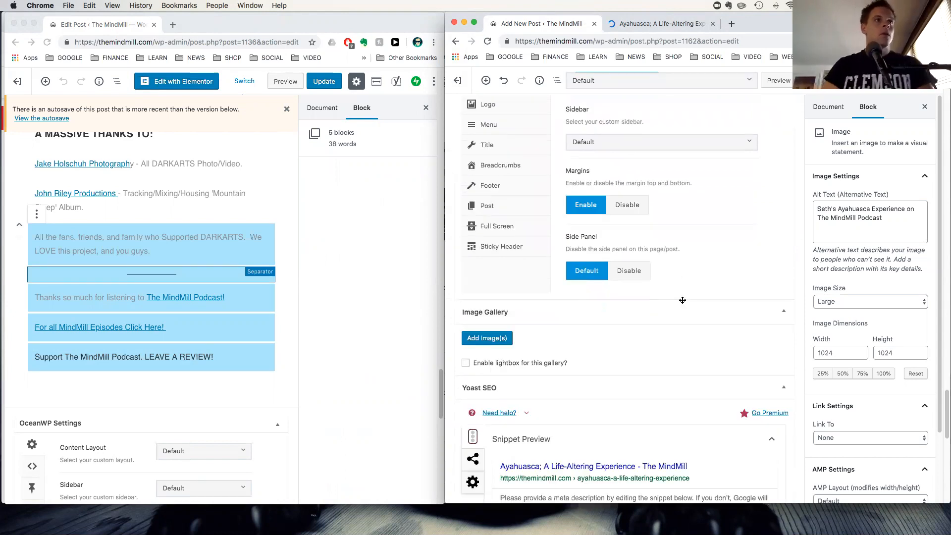
Open the Yoast SEO snippet editors of the existing DARKARTS post and the new Ayahuasca post.
scroll(682, 301, "down", 5)
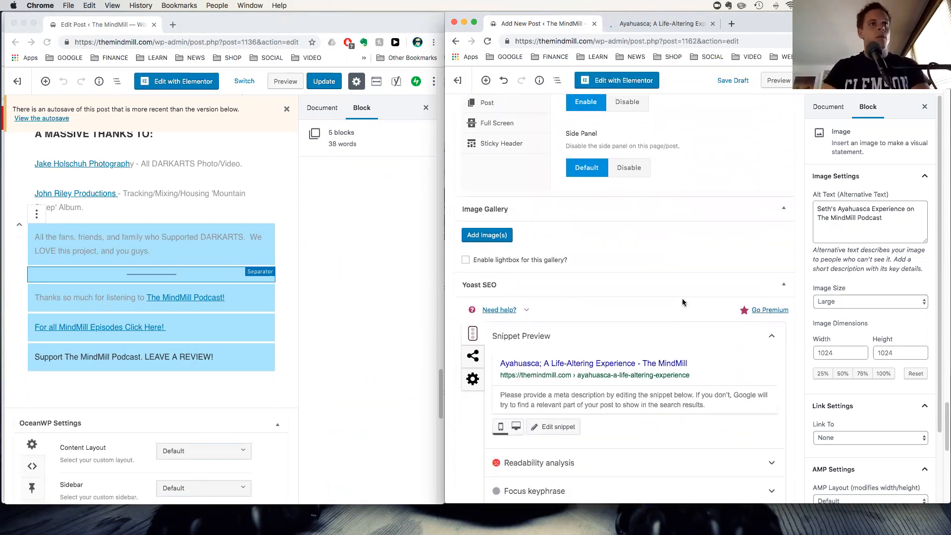
scroll(683, 302, "down", 4)
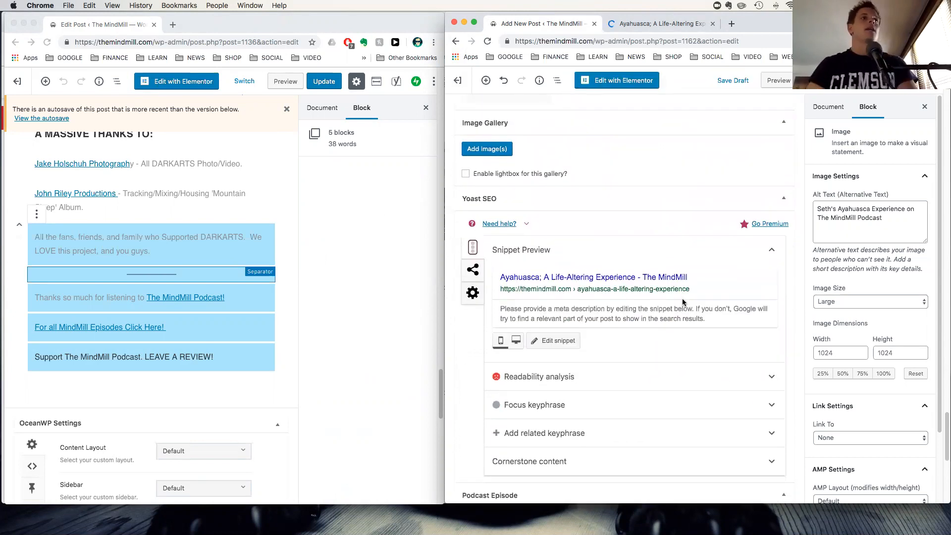
scroll(683, 302, "down", 3)
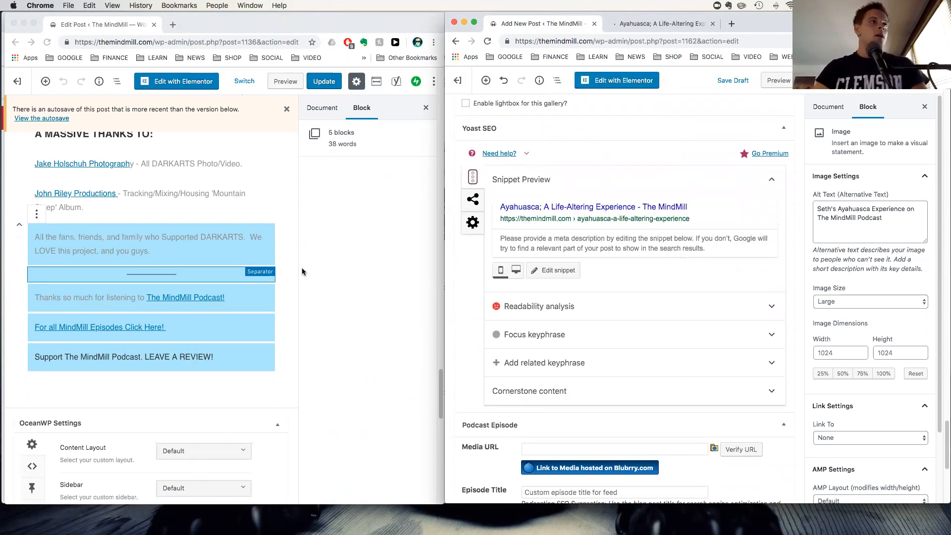
scroll(186, 348, "down", 12)
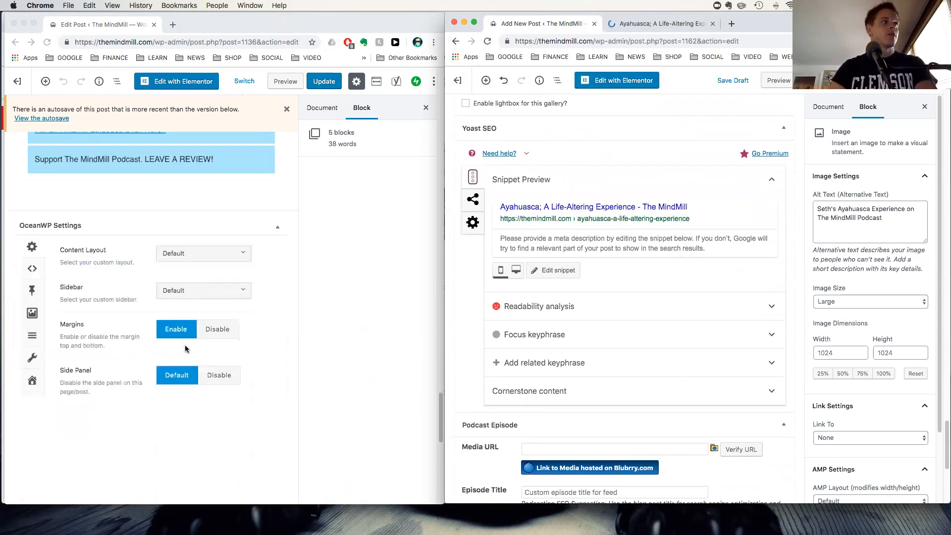
scroll(185, 349, "down", 8)
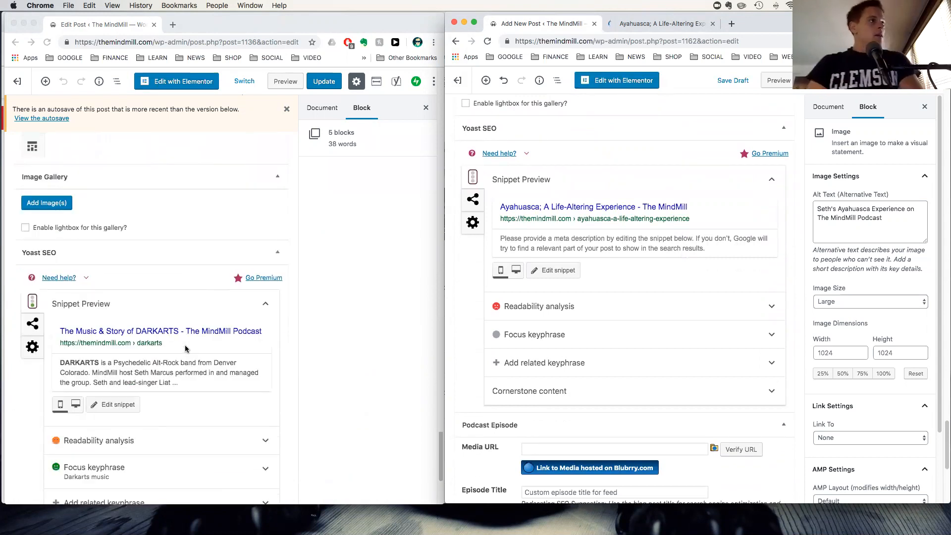
scroll(186, 349, "up", 1)
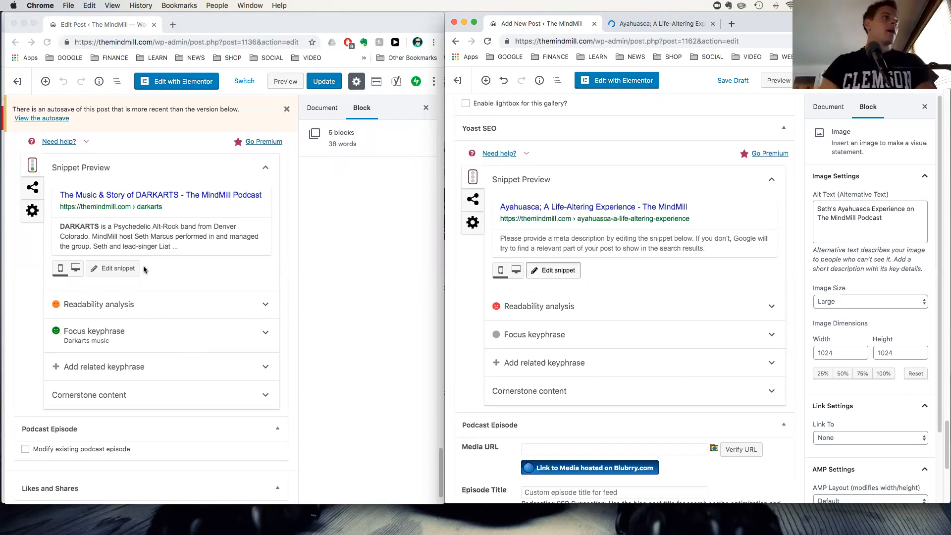
left_click(118, 271)
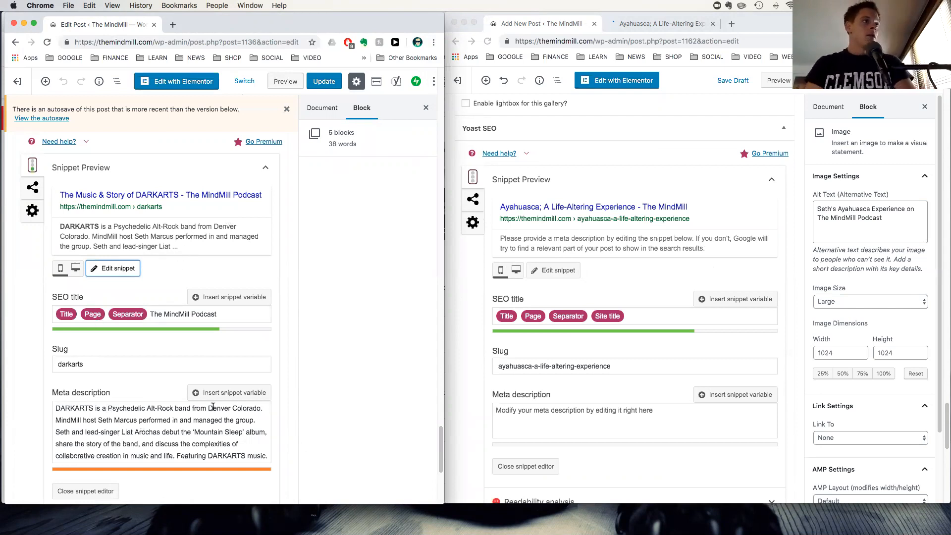
scroll(151, 422, "down", 2)
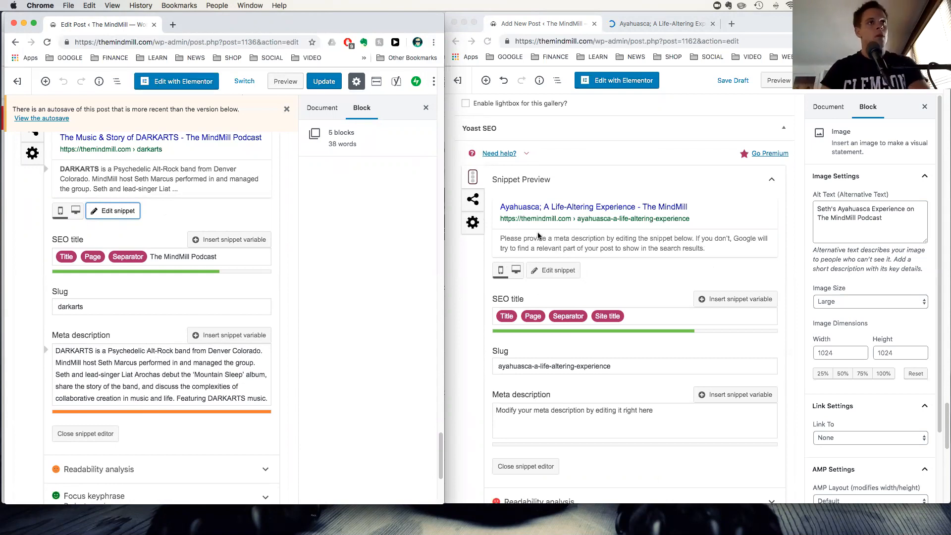
left_click(534, 246)
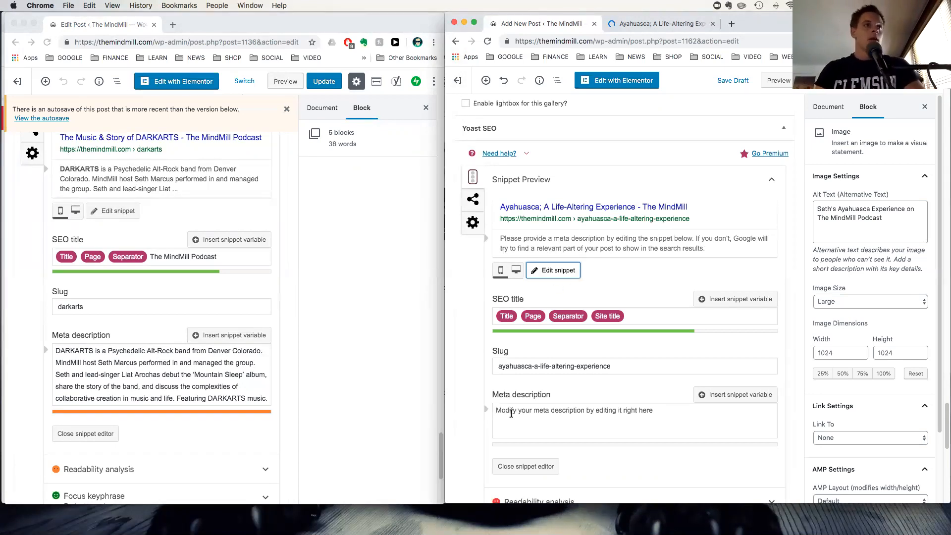
Shorten the new post's slug to "ayahuasca" in the Yoast snippet editor.
left_click(603, 412)
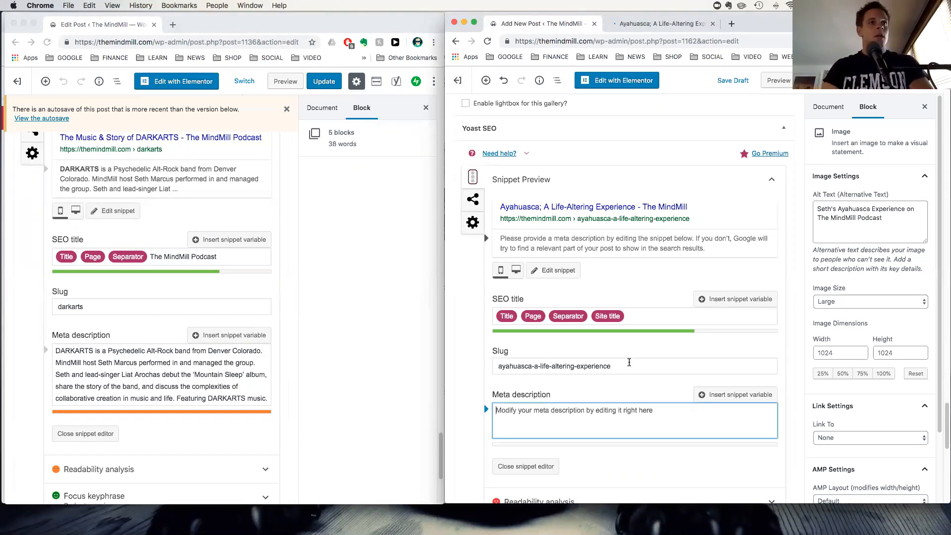
left_click(616, 369)
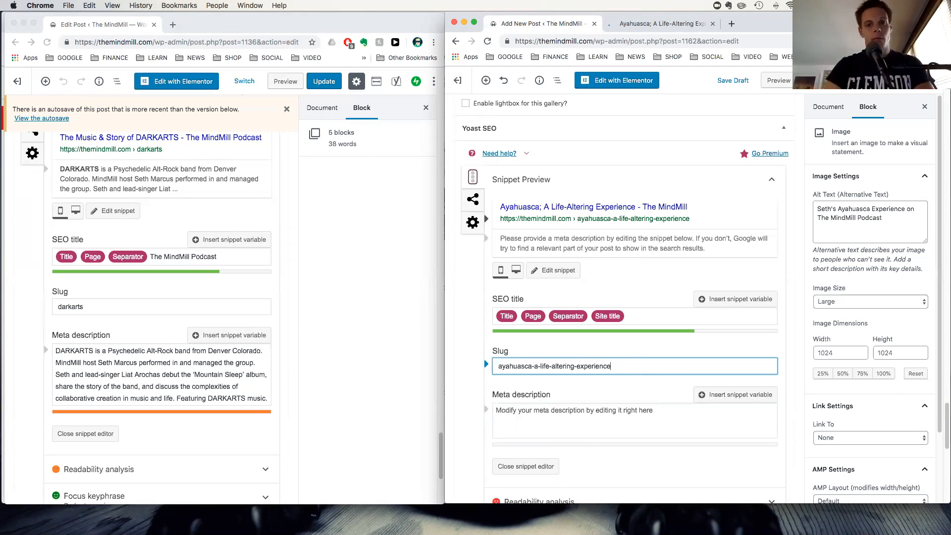
key("BackSpace")
key("BackSpace")
key("BackSpace")
key("BackSpace")
key("BackSpace")
key("BackSpace")
key("BackSpace")
key("BackSpace")
key("BackSpace")
key("BackSpace")
key("BackSpace")
key("BackSpace")
key("BackSpace")
key("BackSpace")
key("BackSpace")
key("BackSpace")
key("BackSpace")
key("BackSpace")
key("BackSpace")
key("BackSpace")
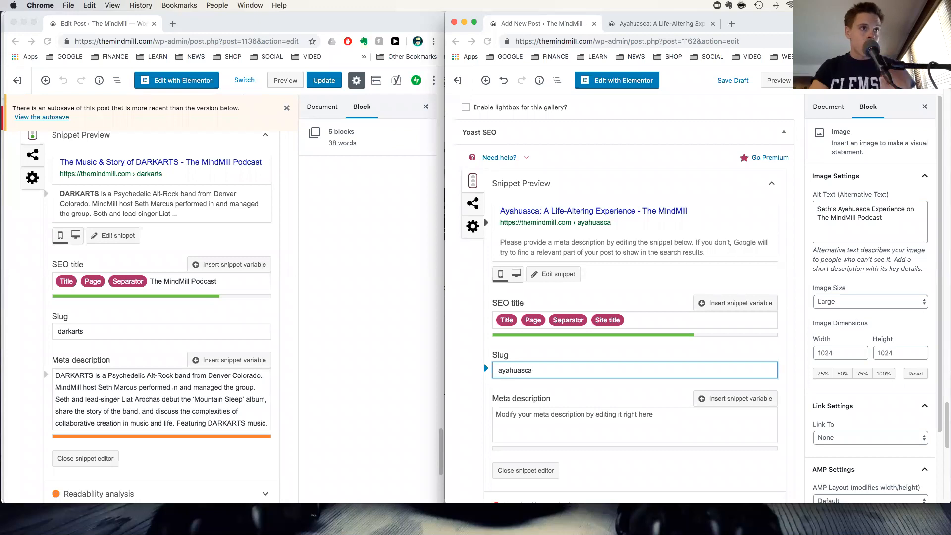
scroll(596, 304, "down", 1)
scroll(596, 304, "down", 2)
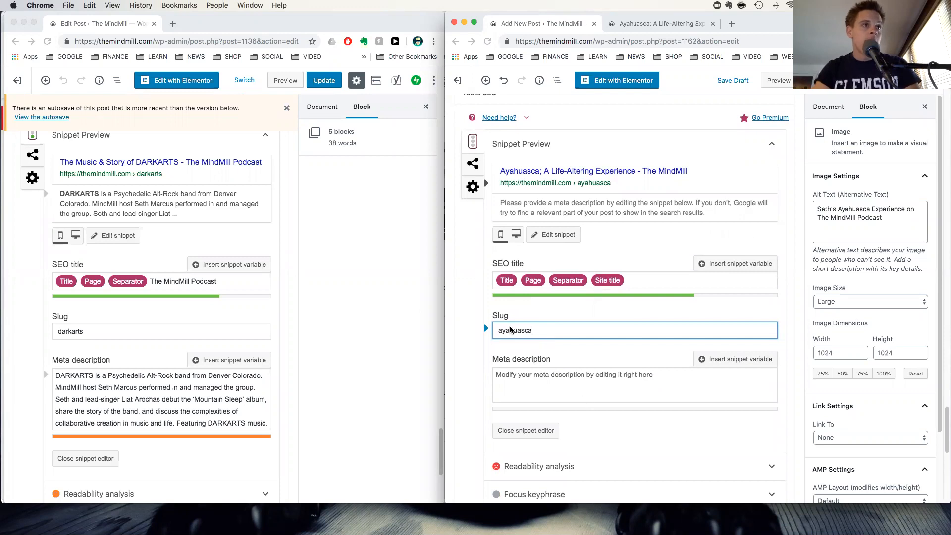
key("ctrl+Up")
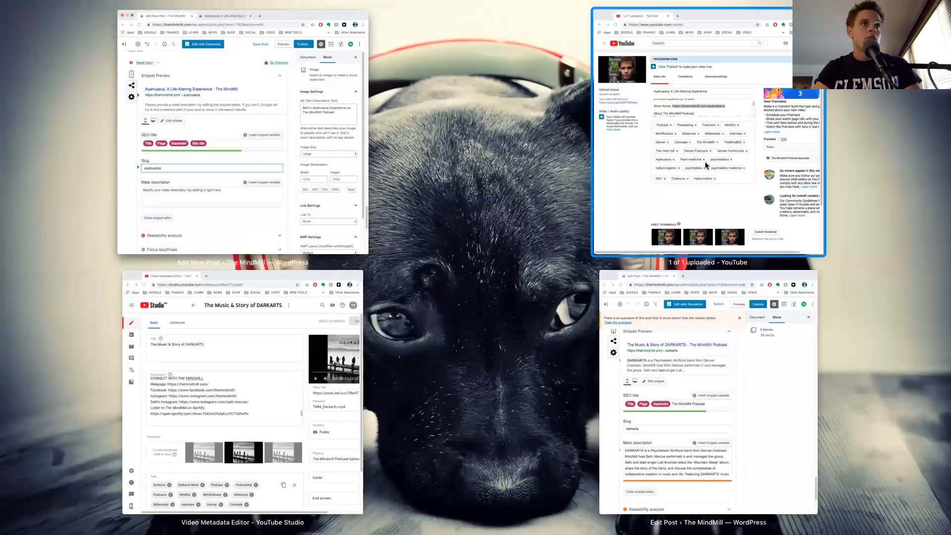
left_click(706, 162)
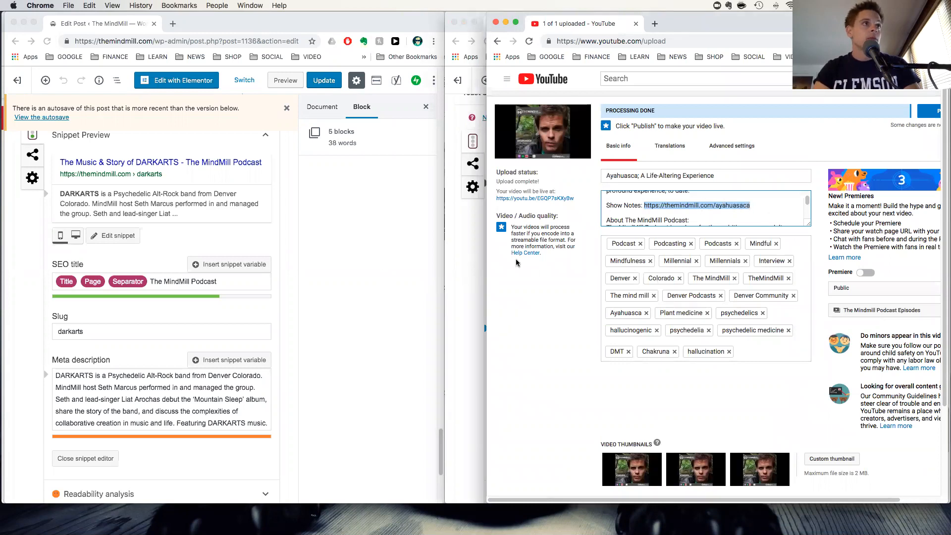
left_click(759, 205)
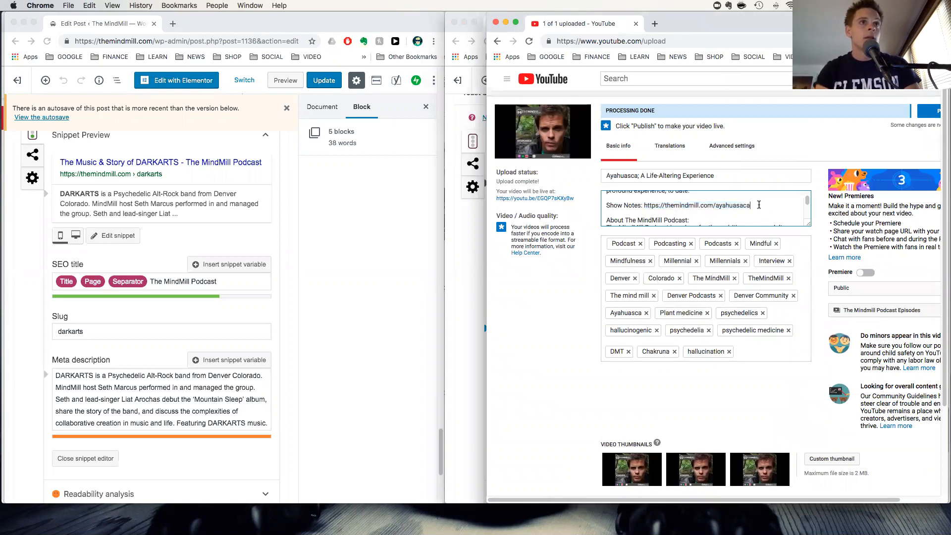
type("ca")
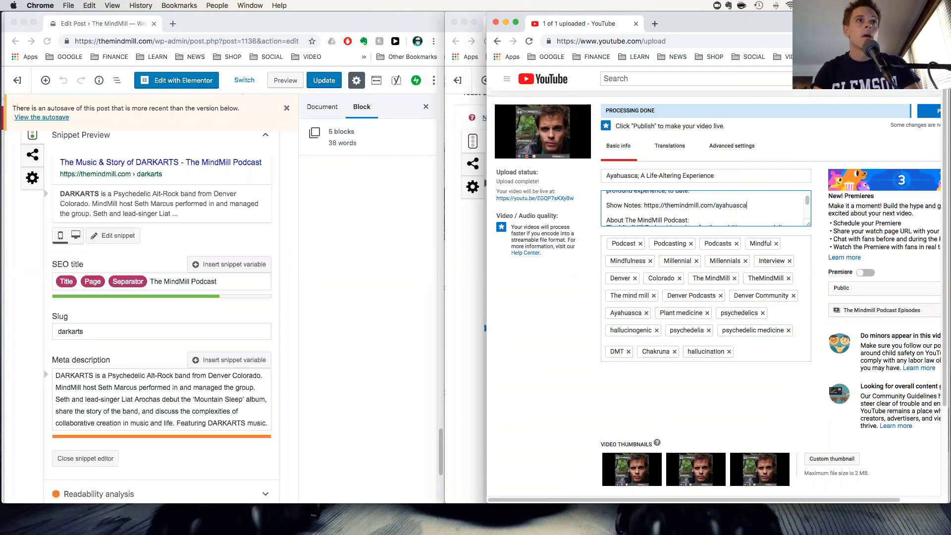
Copy the subheading paragraph from TMM_Aya Text.rtf into the meta description of the new Ayahuasca post in WordPress.
left_click(347, 277)
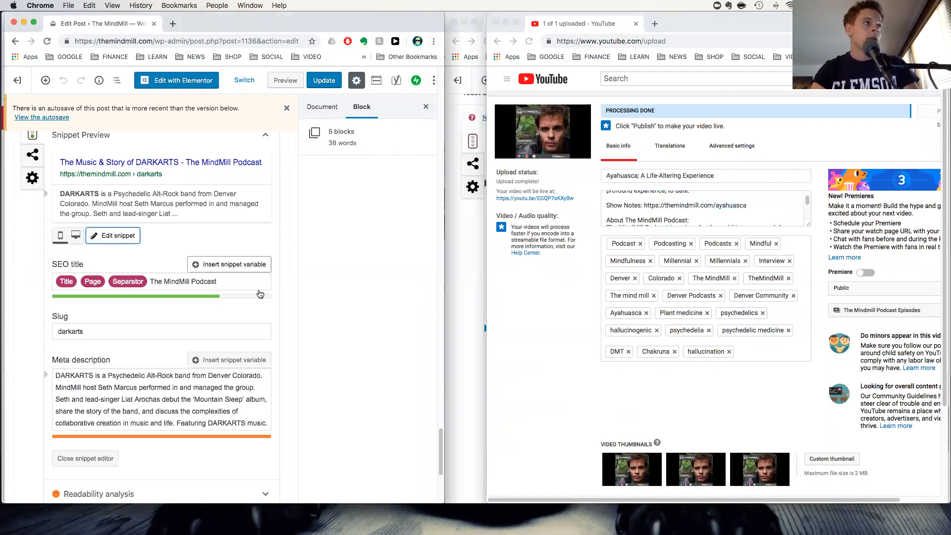
key("ctrl+Up")
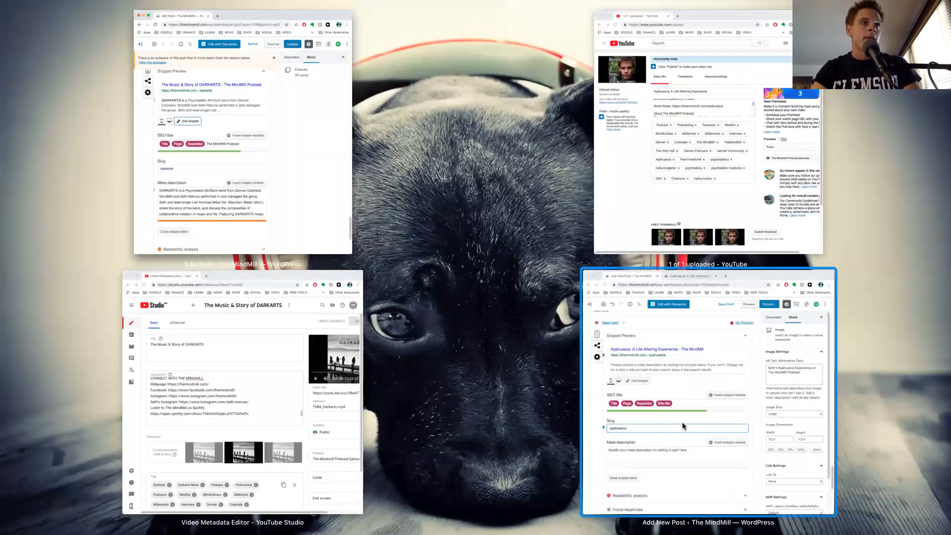
left_click(680, 372)
scroll(196, 298, "down", 2)
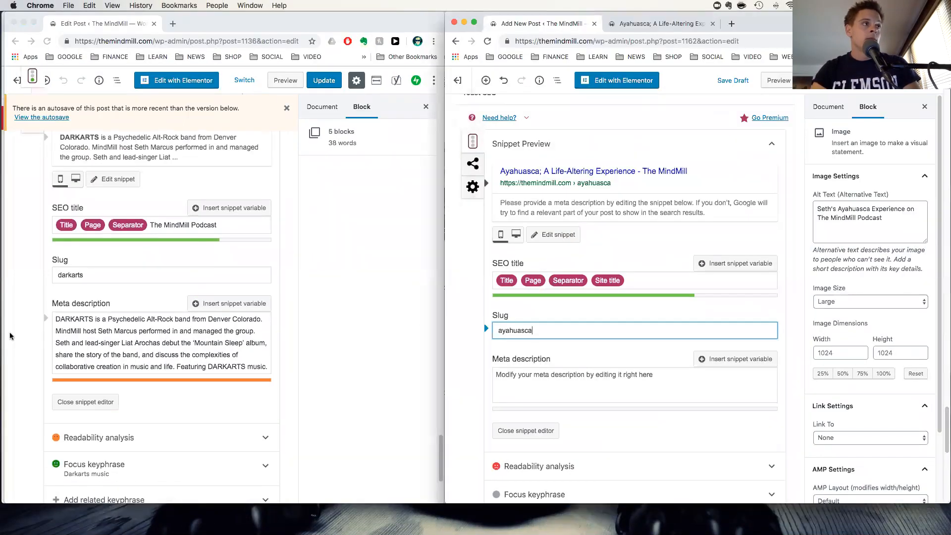
left_click(57, 322)
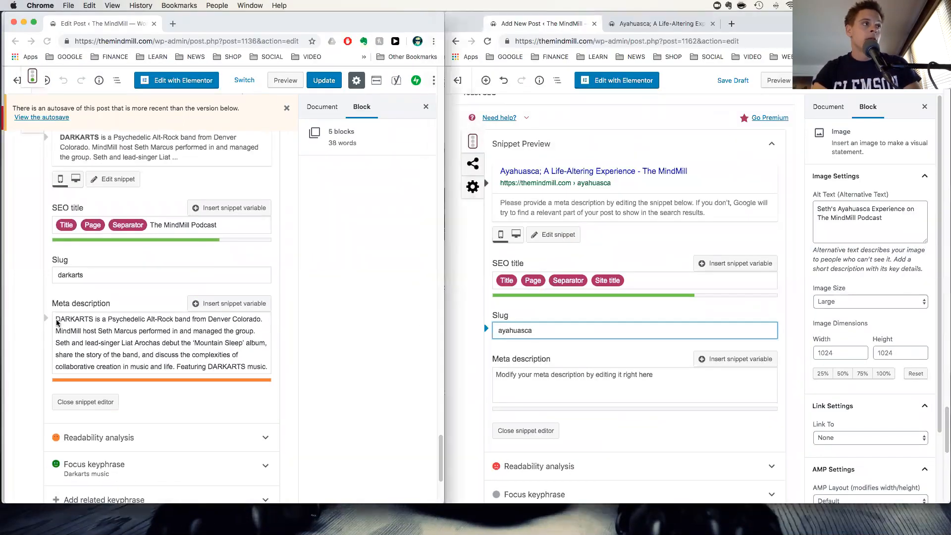
left_click(509, 380)
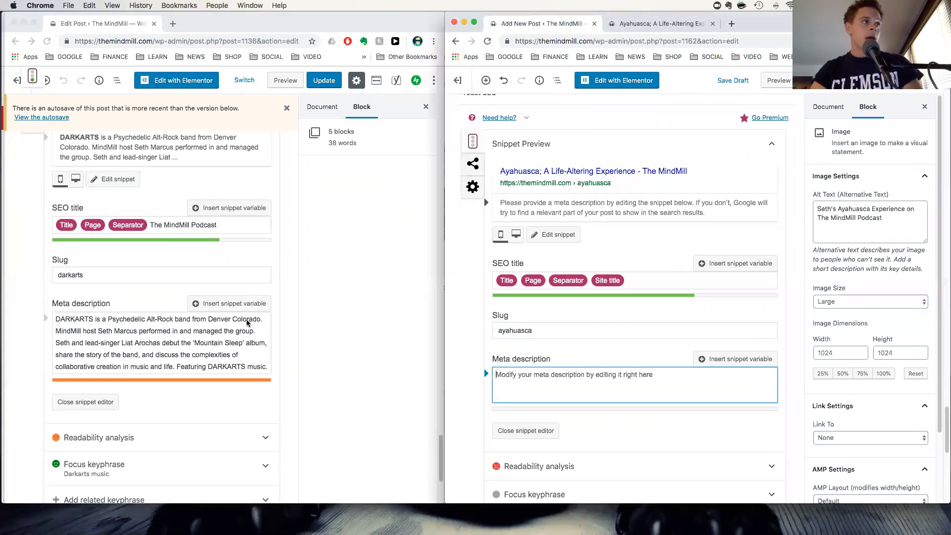
key("ctrl+Up")
left_click(160, 203)
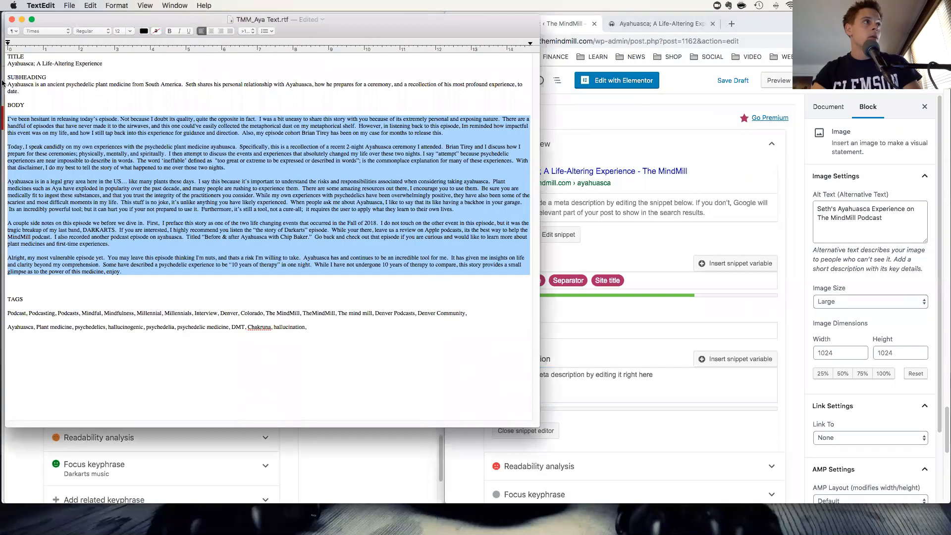
triple_click(44, 89)
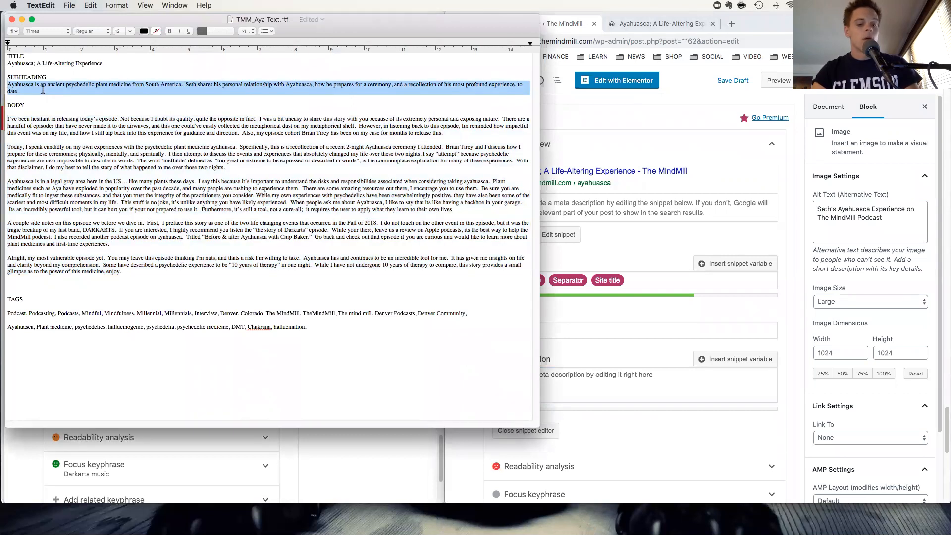
left_click(581, 382)
type("Ayahuasca is an ancient psychedelic plant medicine from South America.  Seth shares his personal relationship with Ayahuasca, how he prepares for a ceremony, and a recollection of his most profound experience, to date.")
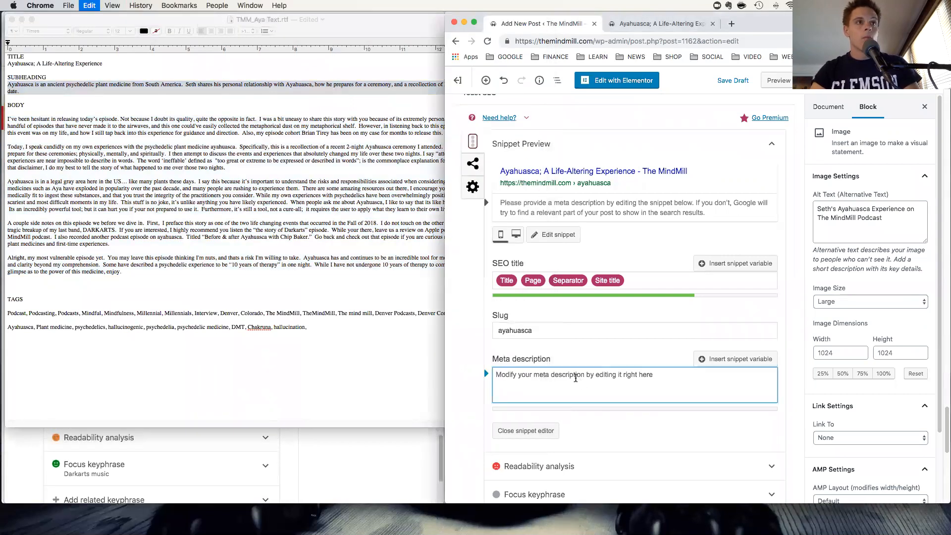
scroll(591, 389, "down", 5)
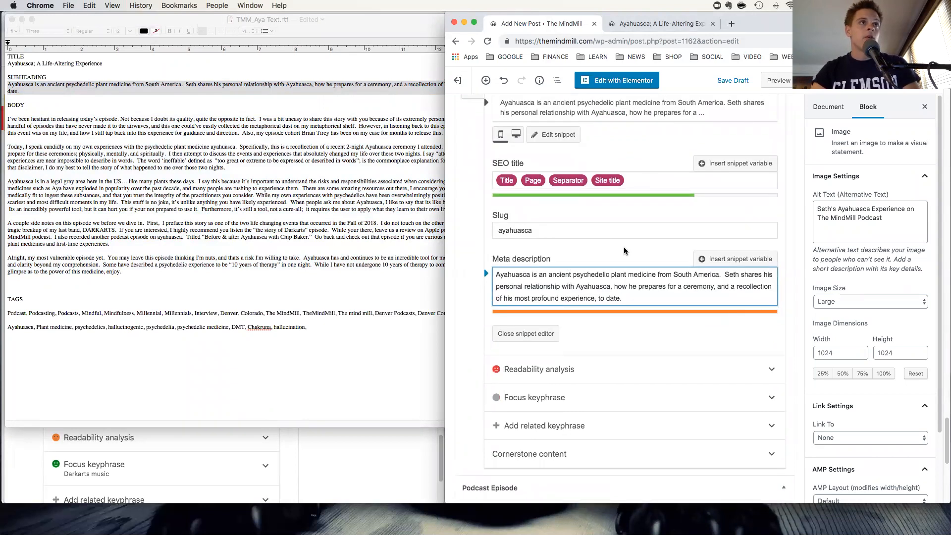
scroll(550, 246, "up", 2)
scroll(524, 171, "up", 1)
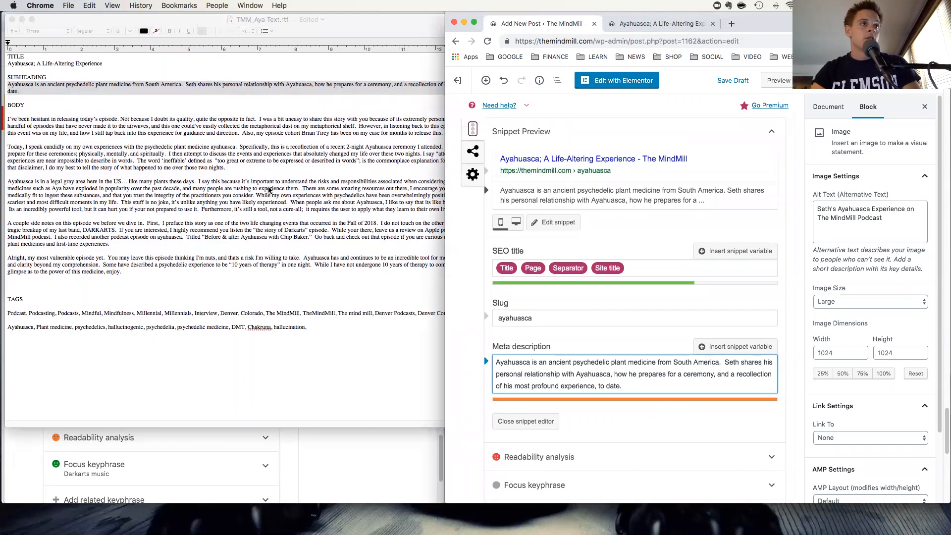
Bring back the DARKARTS post for reference and replace the Site title variable in the new post's SEO title with "The MindMill Podcast".
key("ctrl+Up")
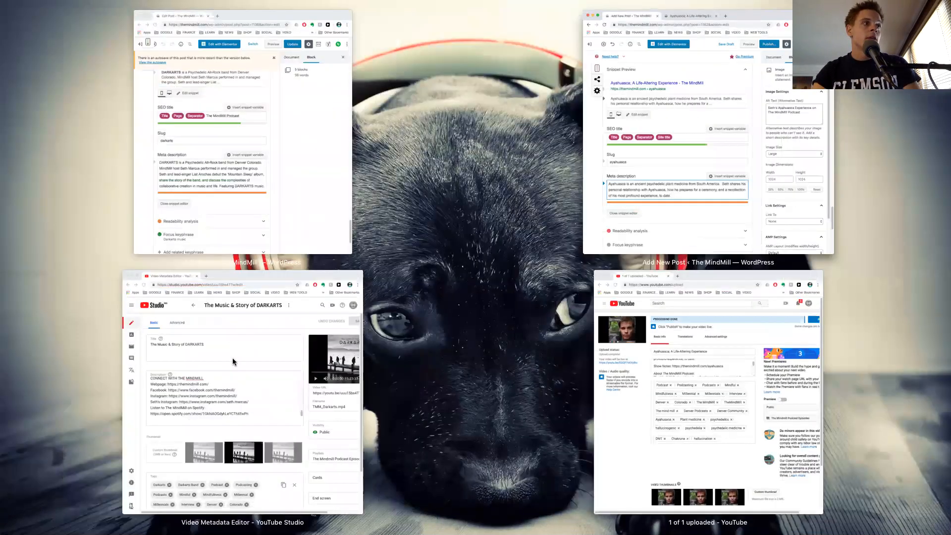
left_click(233, 361)
key("ctrl+Up")
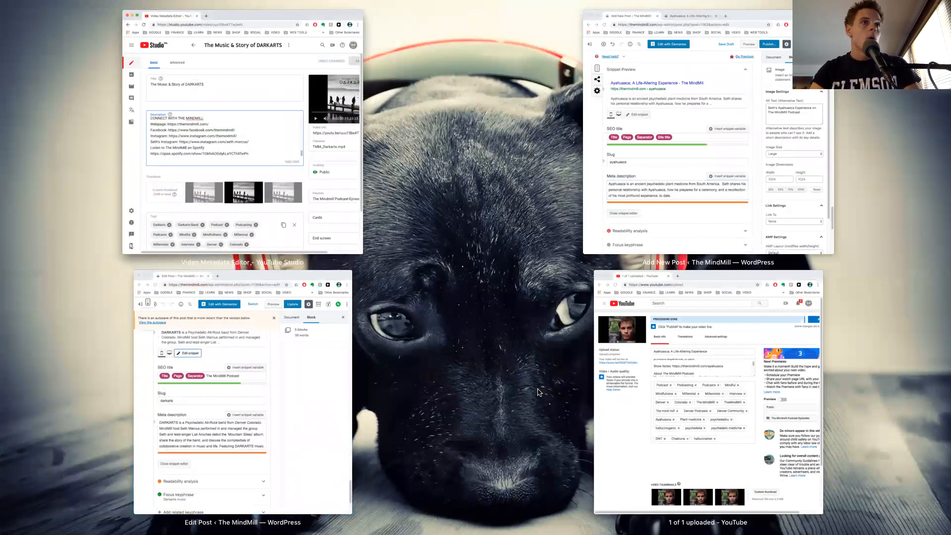
left_click(194, 375)
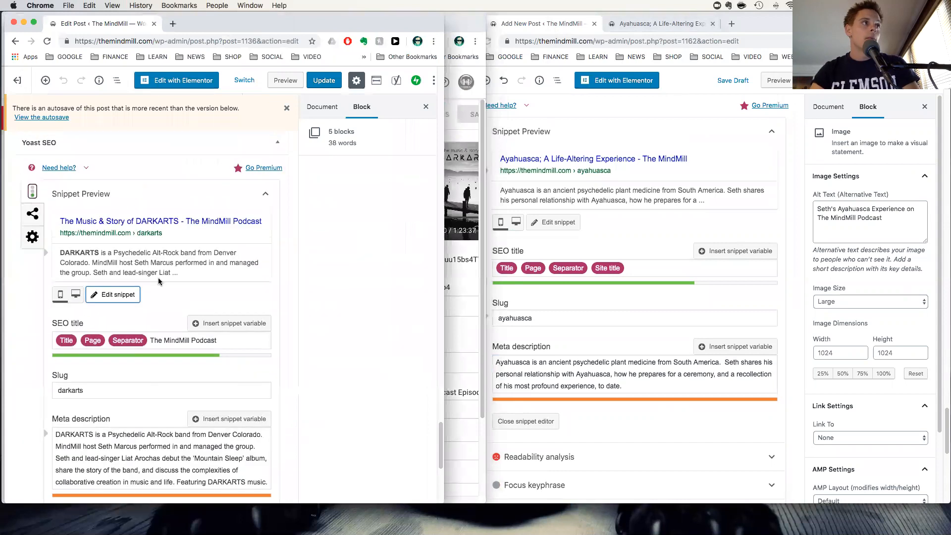
scroll(171, 392, "down", 1)
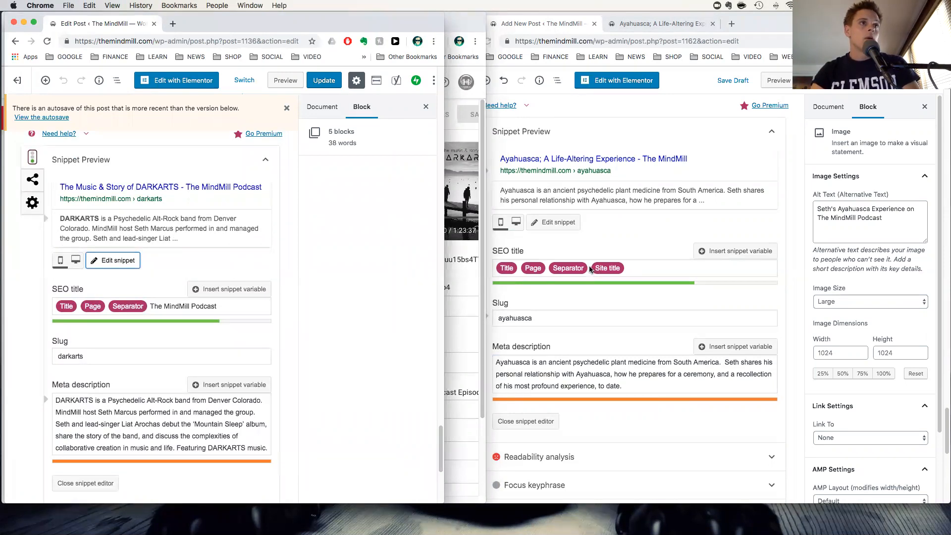
left_click(631, 268)
left_click(628, 267)
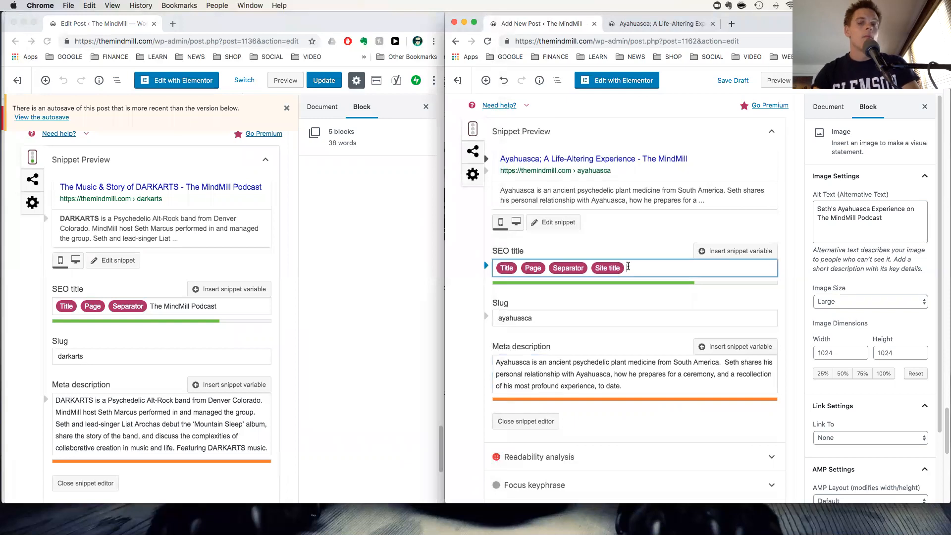
key("BackSpace")
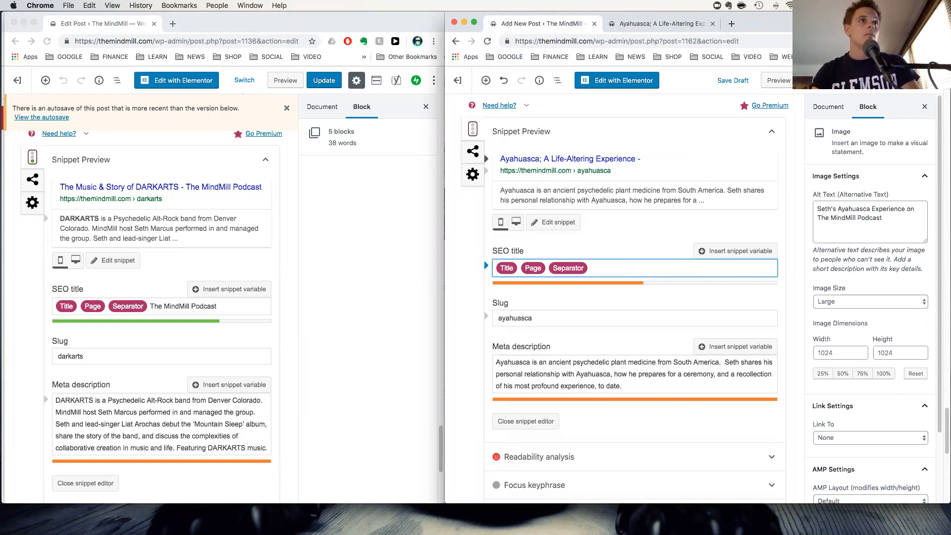
type("The Mindmi")
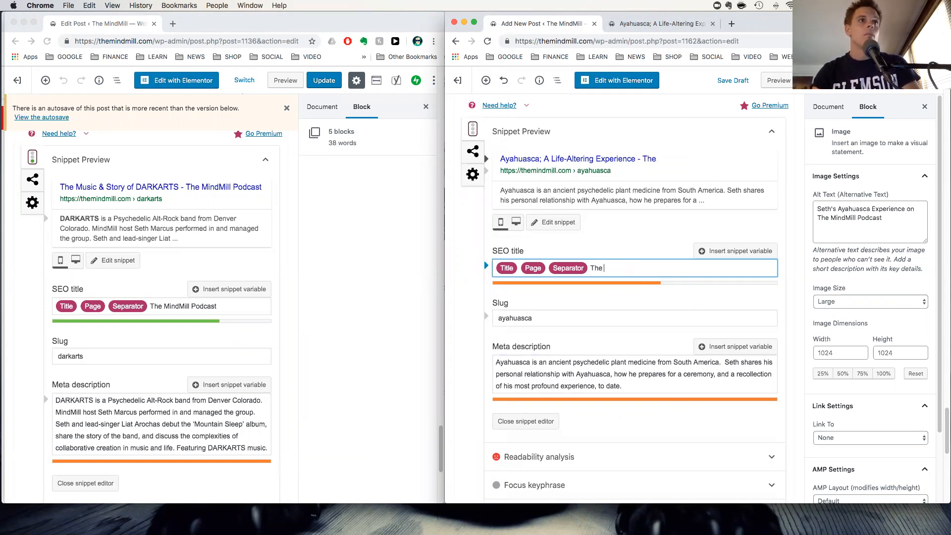
key("BackSpace")
type("MindMill Podcast")
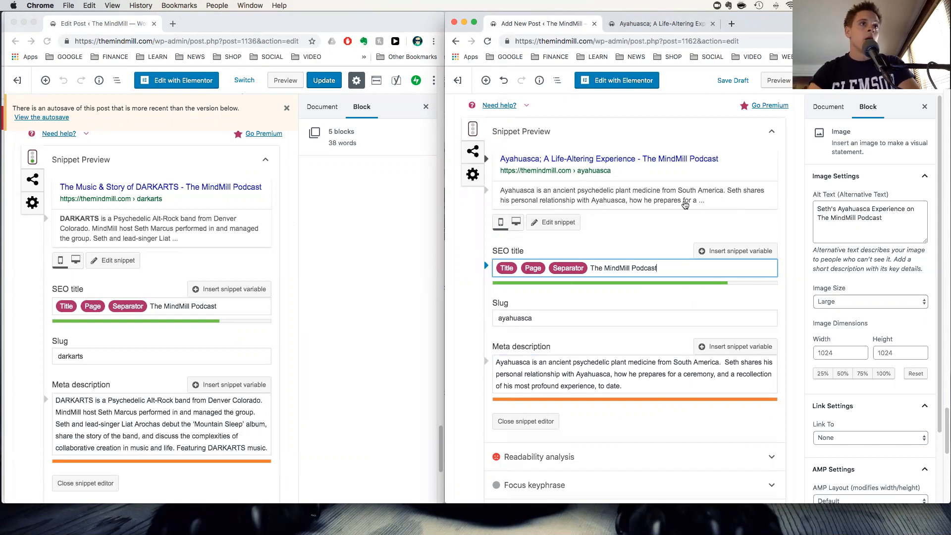
Review the Yoast readability analysis of the new Ayahuasca post and check the body paragraphs for length and subheadings.
scroll(636, 315, "down", 3)
scroll(636, 316, "down", 2)
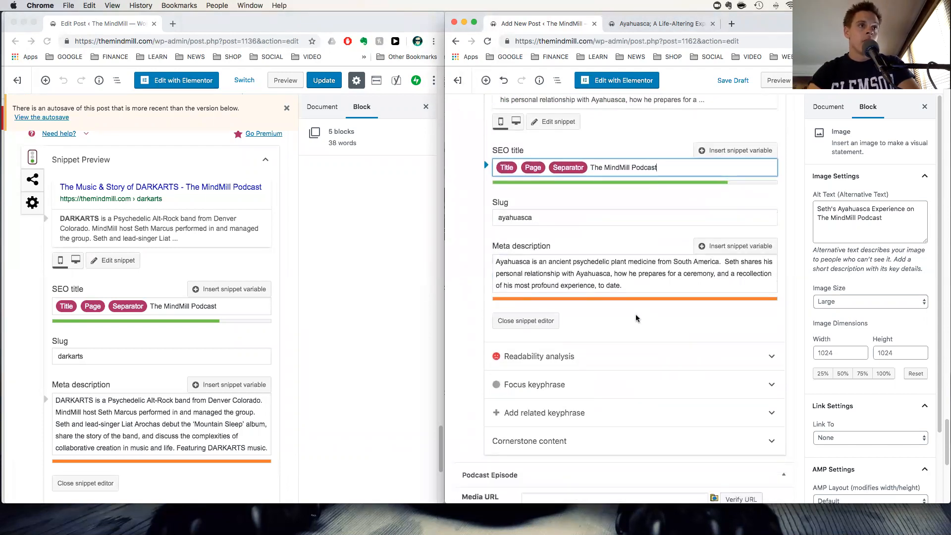
scroll(701, 356, "down", 2)
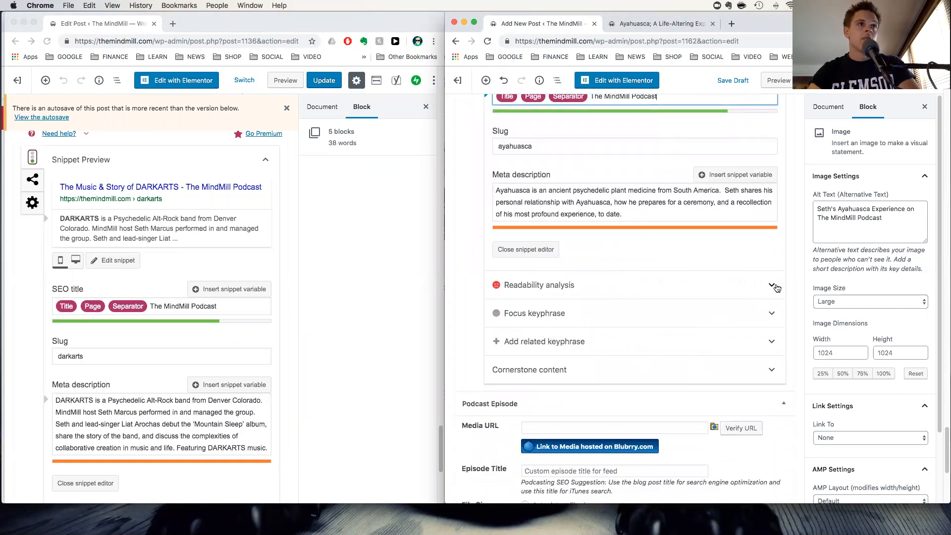
left_click(773, 286)
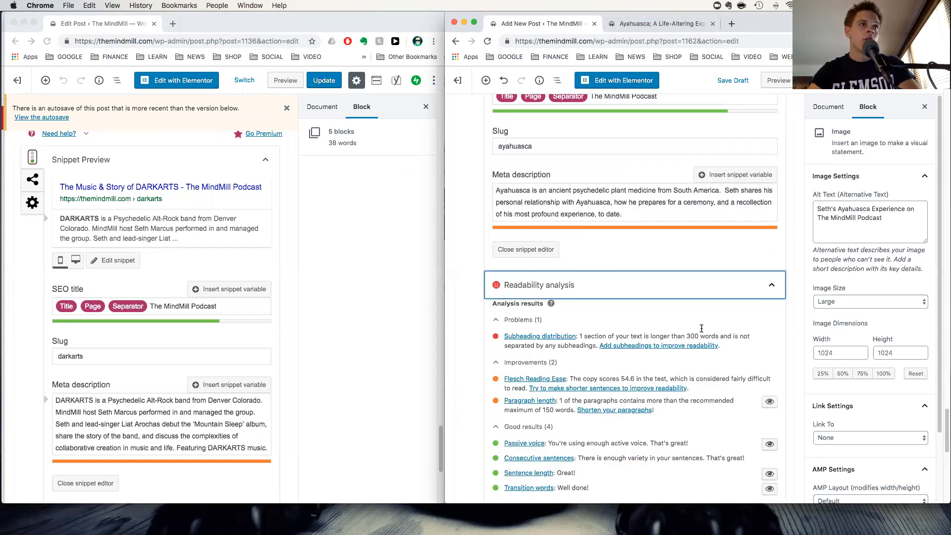
scroll(747, 337, "down", 1)
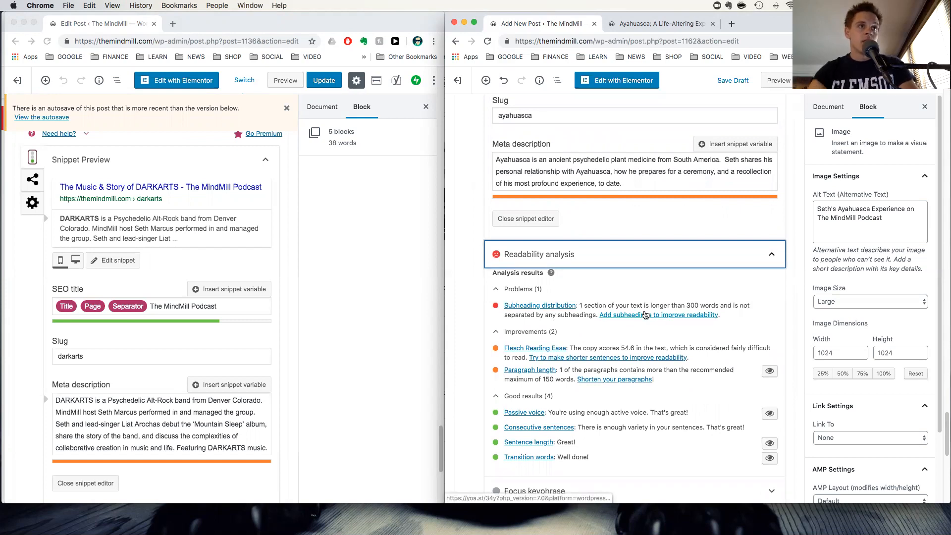
left_click(773, 254)
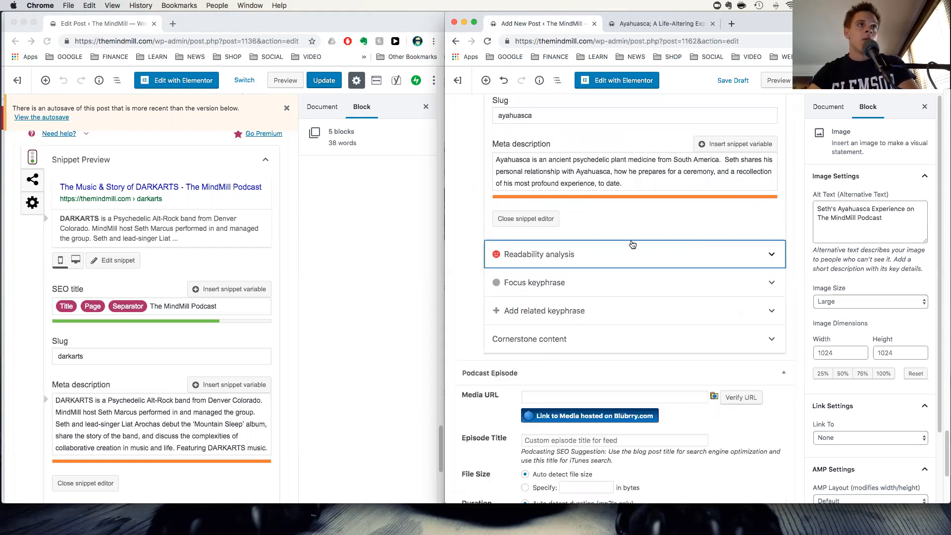
scroll(626, 237, "up", 20)
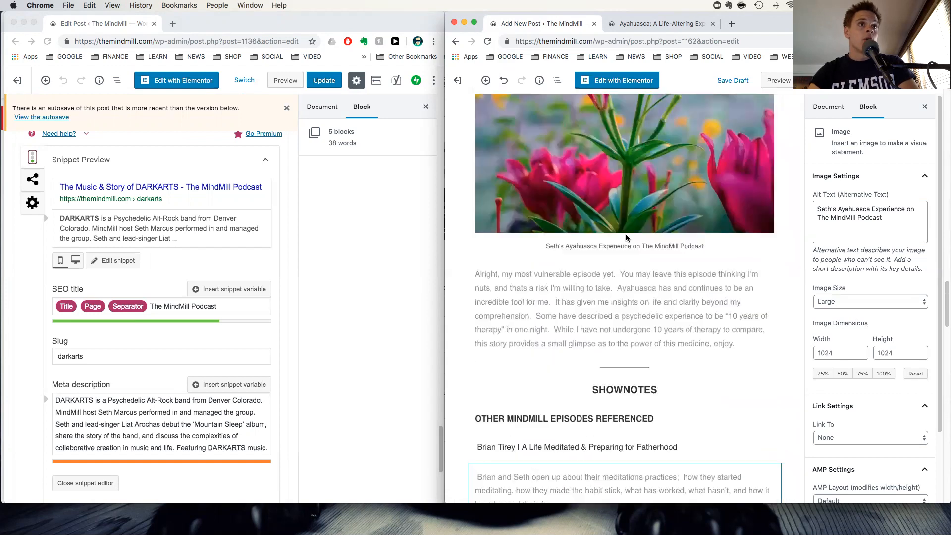
scroll(626, 238, "down", 15)
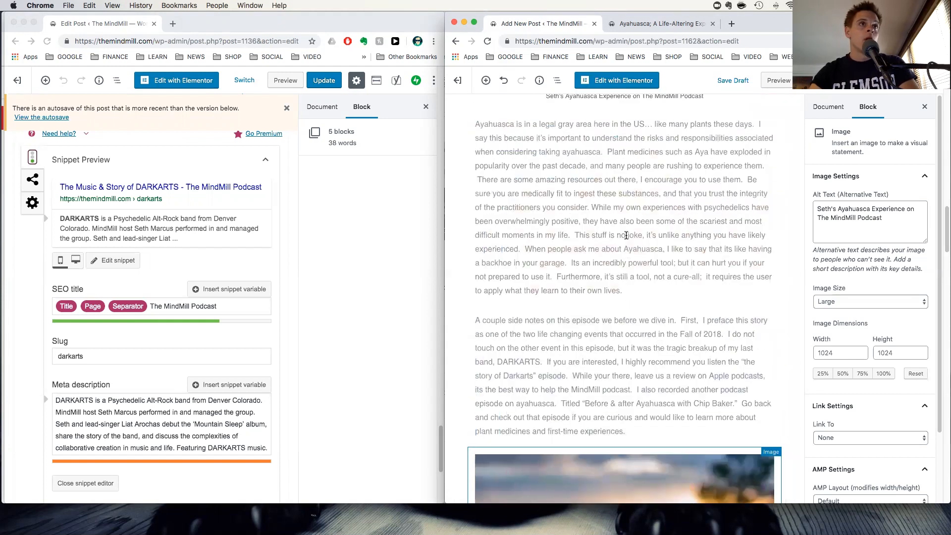
scroll(673, 228, "up", 3)
scroll(664, 247, "down", 5)
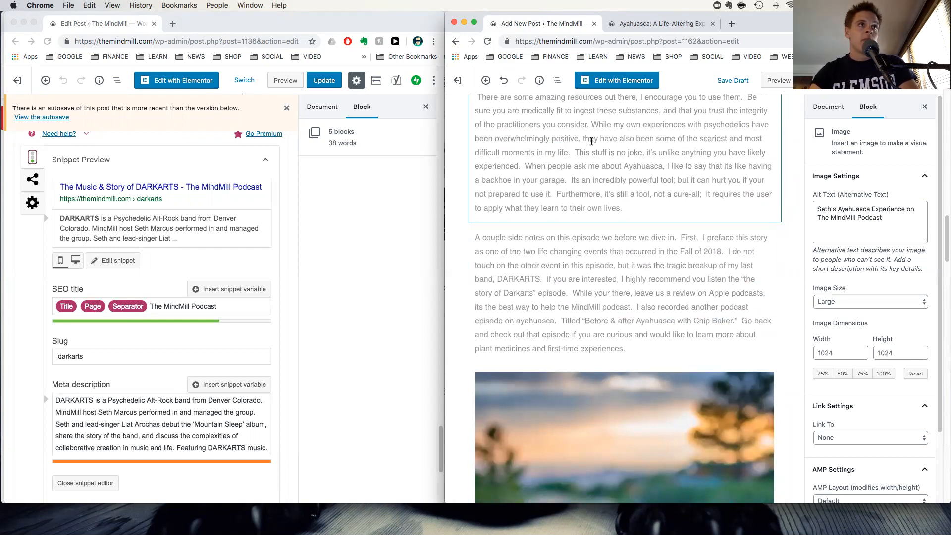
scroll(593, 144, "up", 10)
Set the Yoast focus keyphrase of the new post to "Ayahuasca".
scroll(593, 143, "down", 20)
scroll(593, 143, "down", 15)
scroll(682, 220, "down", 1)
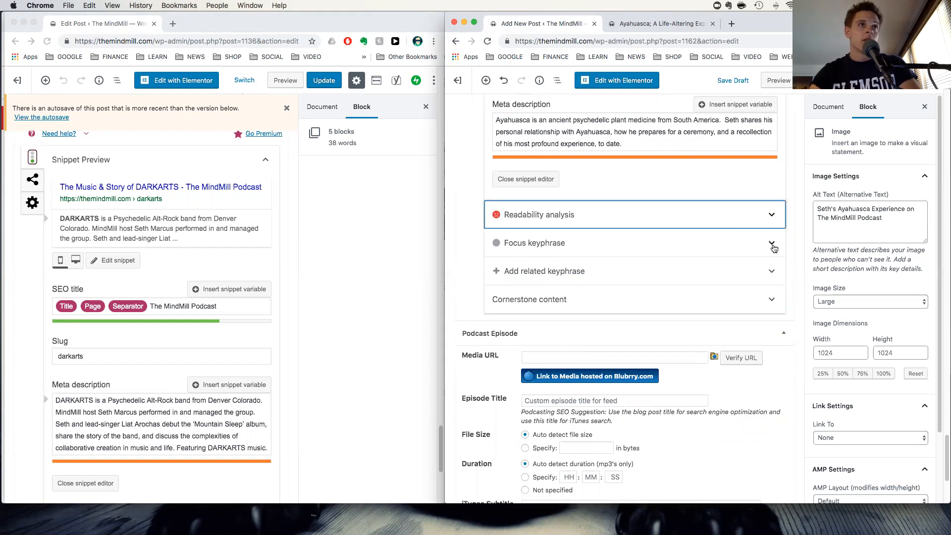
left_click(773, 245)
left_click(587, 281)
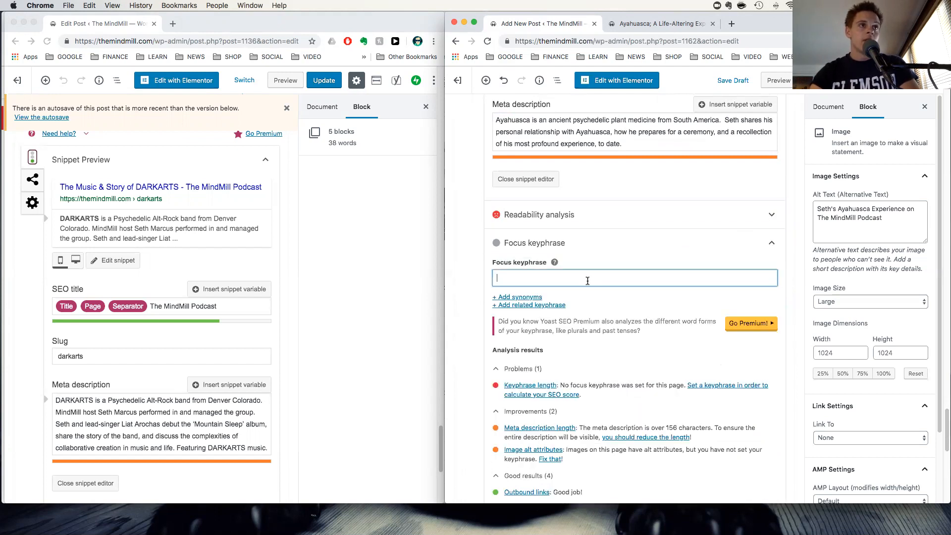
type("A")
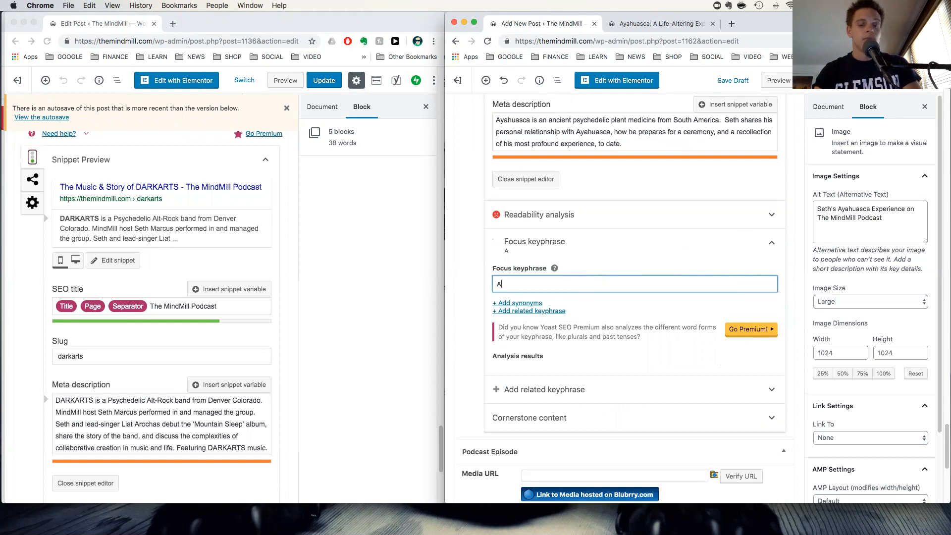
type("yahuasca")
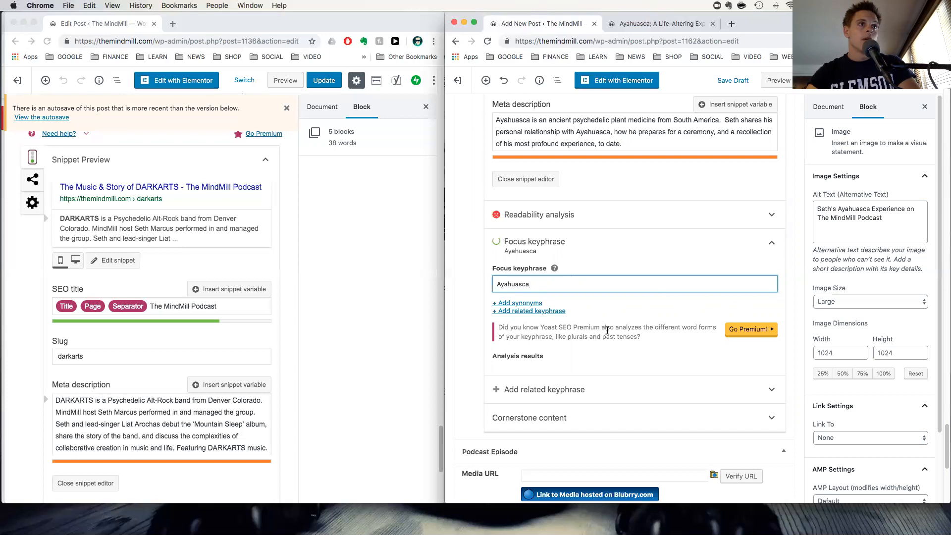
Examine the focus keyphrase analysis results against the post's body content, continuing down to the Podcast Episode settings.
scroll(552, 275, "down", 3)
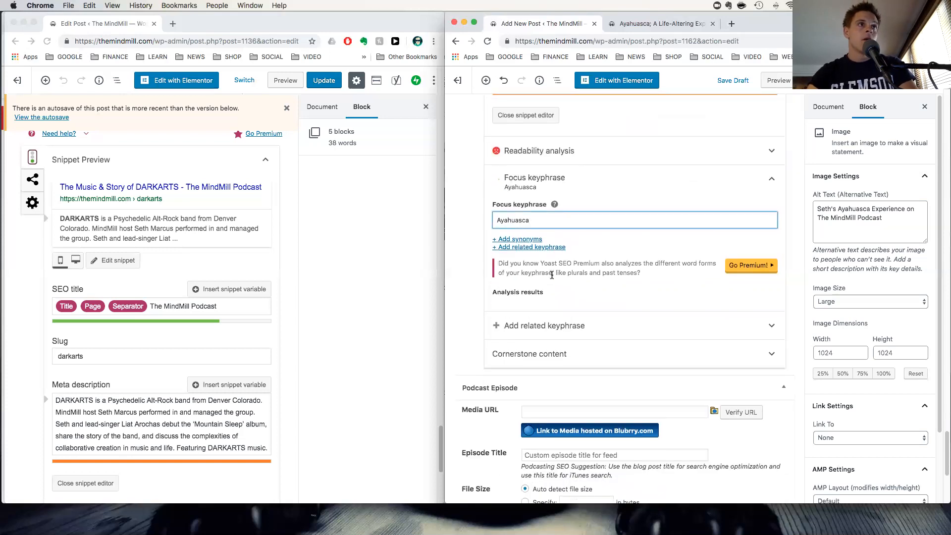
scroll(552, 275, "up", 3)
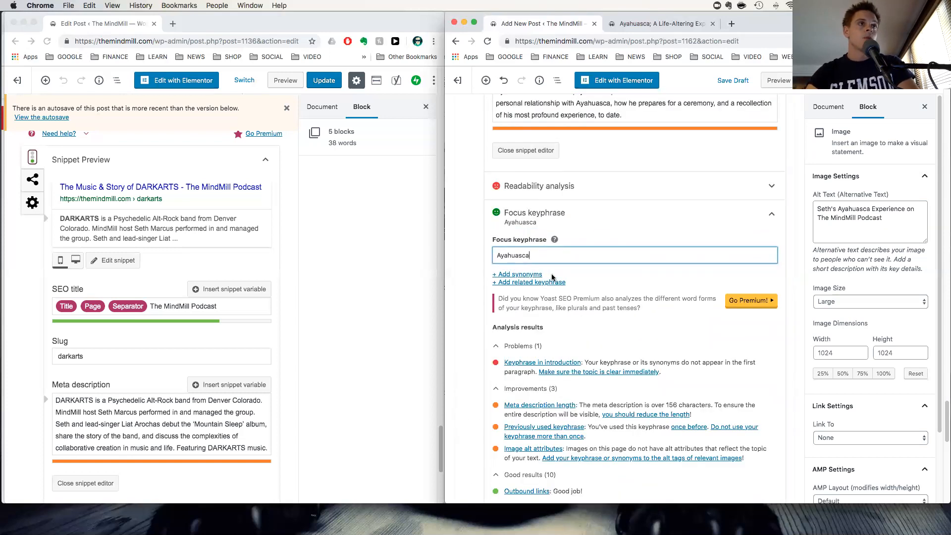
scroll(537, 301, "up", 10)
scroll(537, 301, "up", 15)
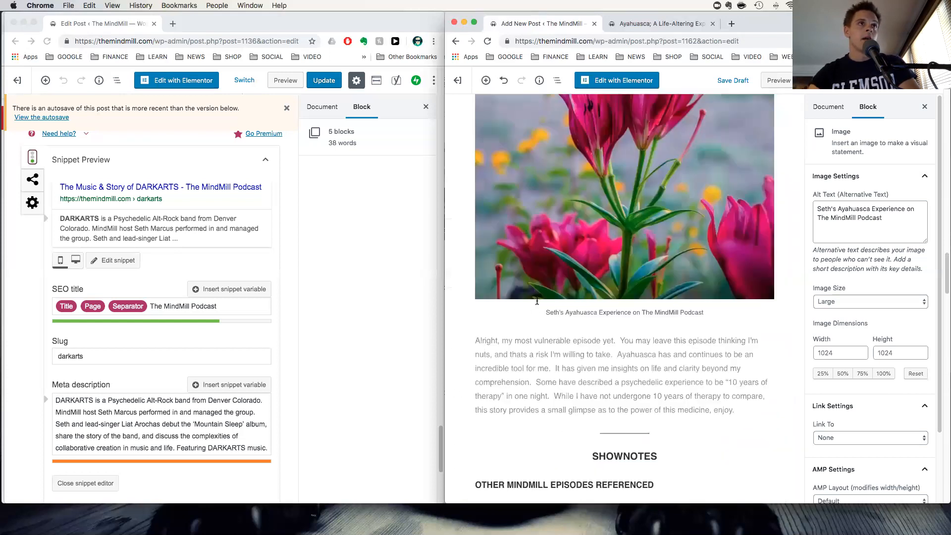
scroll(537, 301, "up", 4)
scroll(537, 300, "down", 10)
scroll(537, 304, "down", 10)
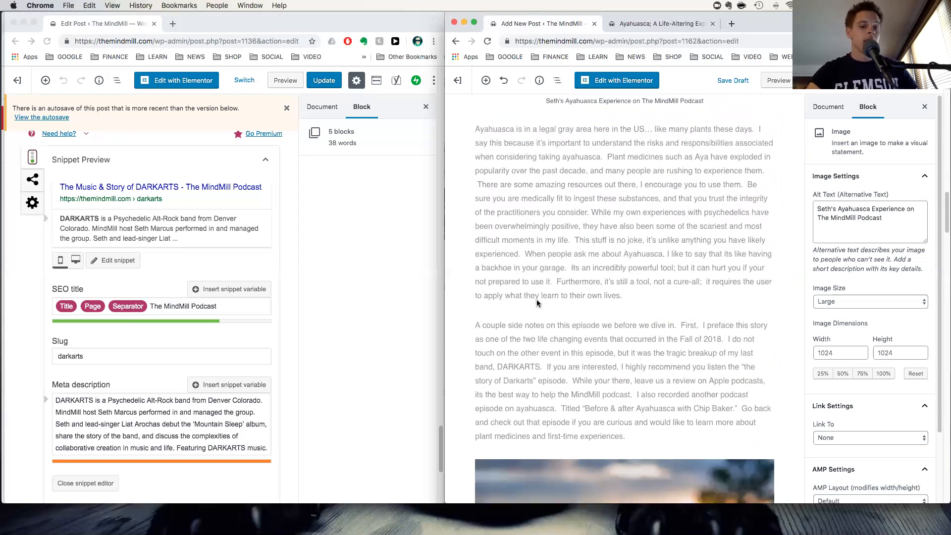
scroll(537, 303, "down", 15)
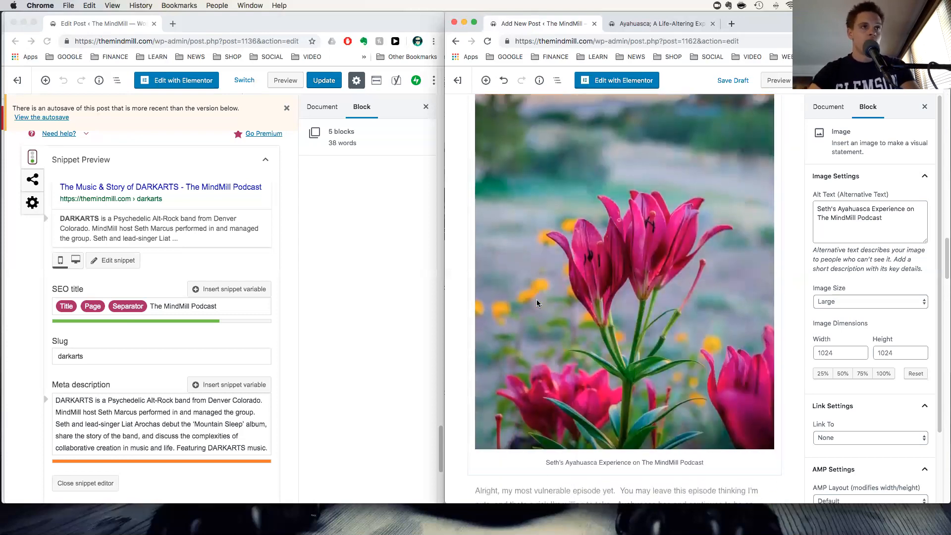
scroll(536, 303, "down", 12)
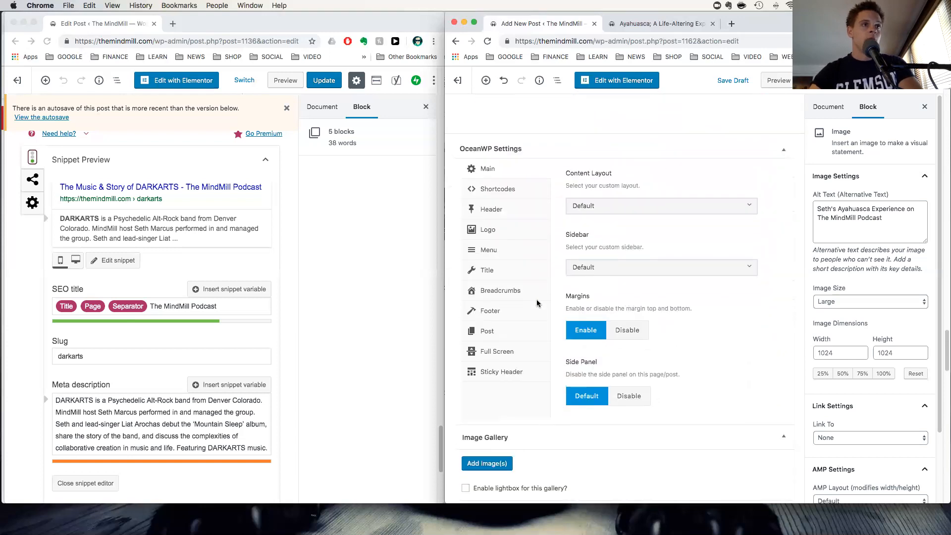
scroll(537, 303, "down", 5)
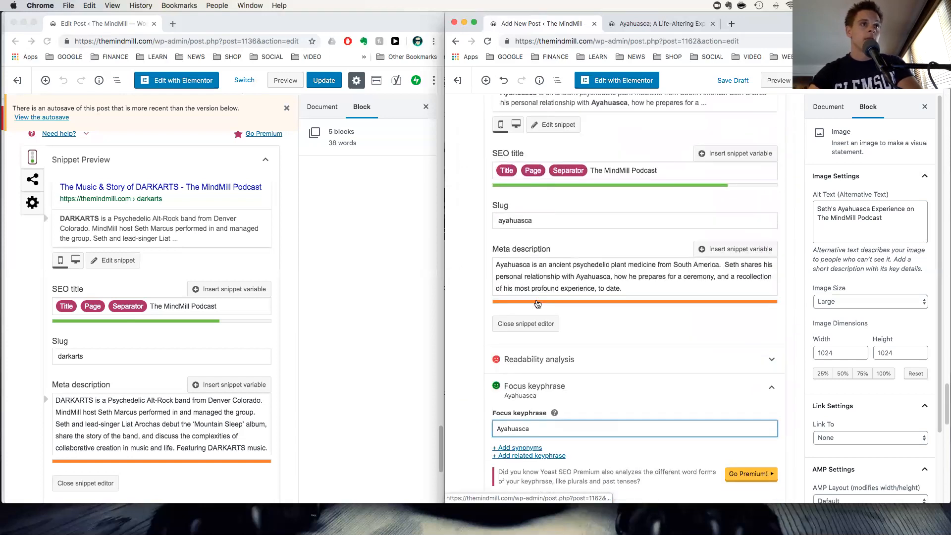
scroll(568, 339, "down", 10)
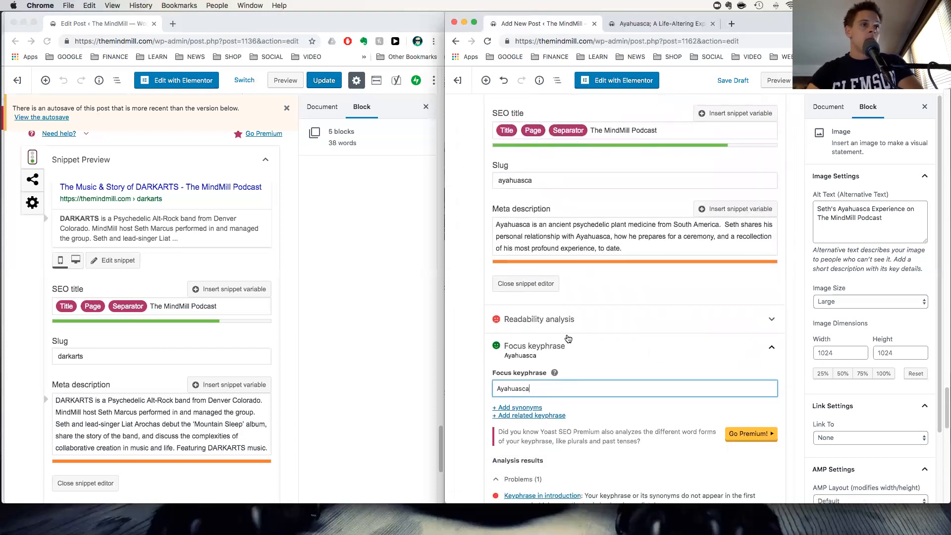
scroll(568, 338, "down", 6)
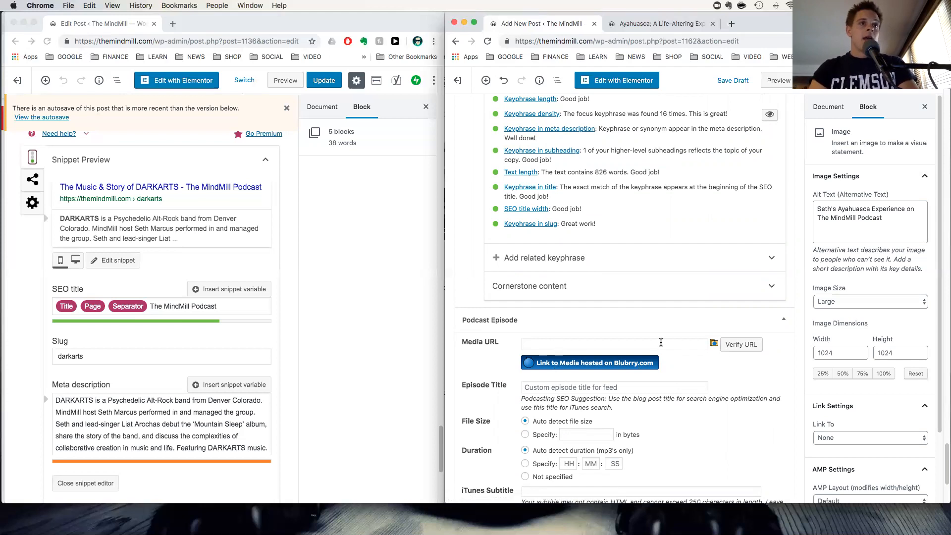
Switch to the Blubrry podcaster dashboard and open the uploader for new podcast media files.
left_click(619, 345)
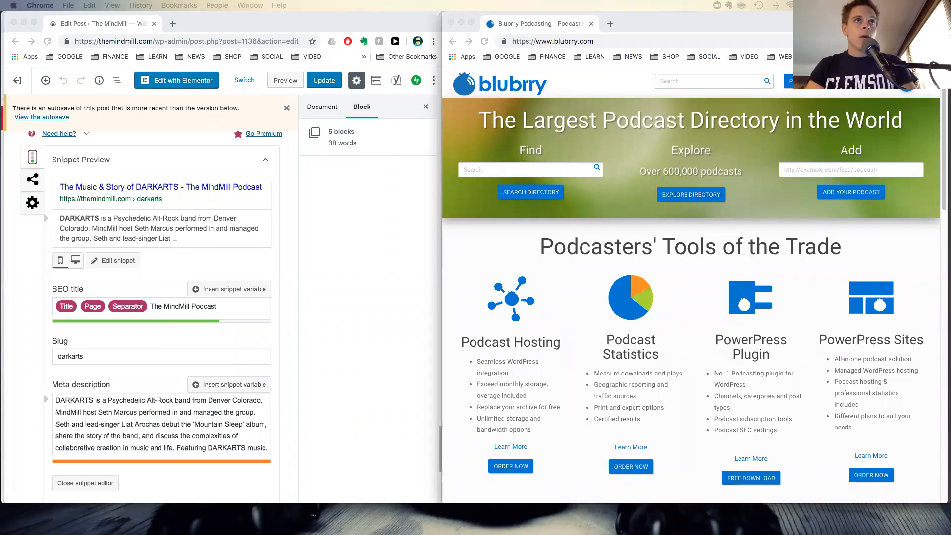
left_click(449, 233)
left_click(823, 81)
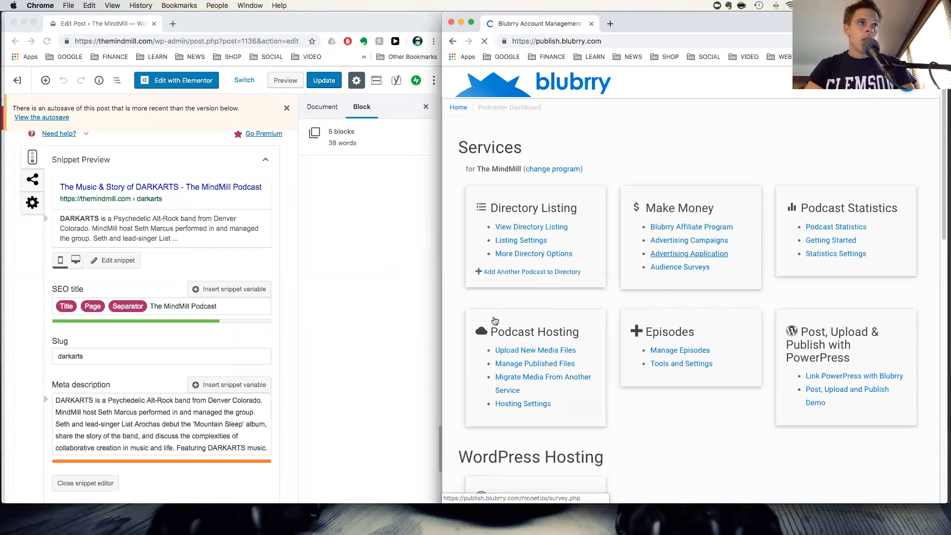
left_click(529, 355)
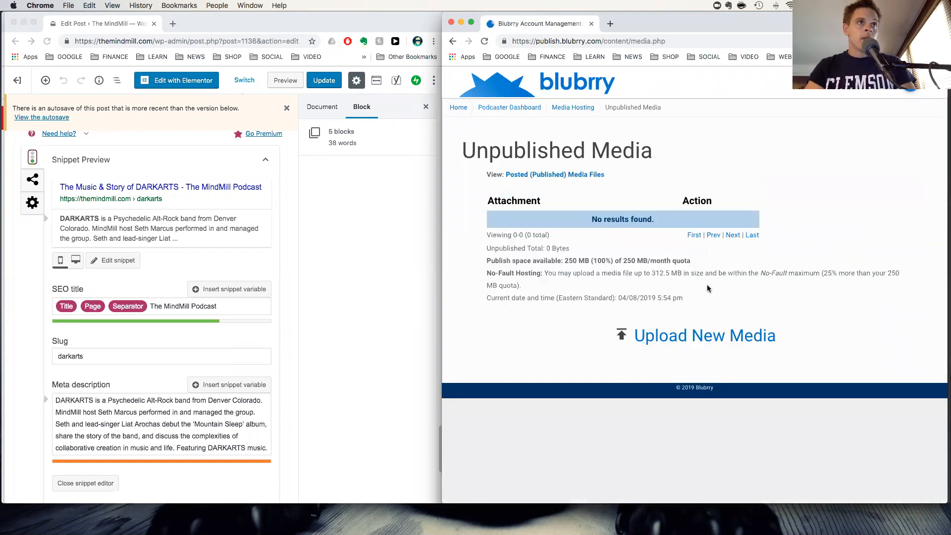
left_click(704, 340)
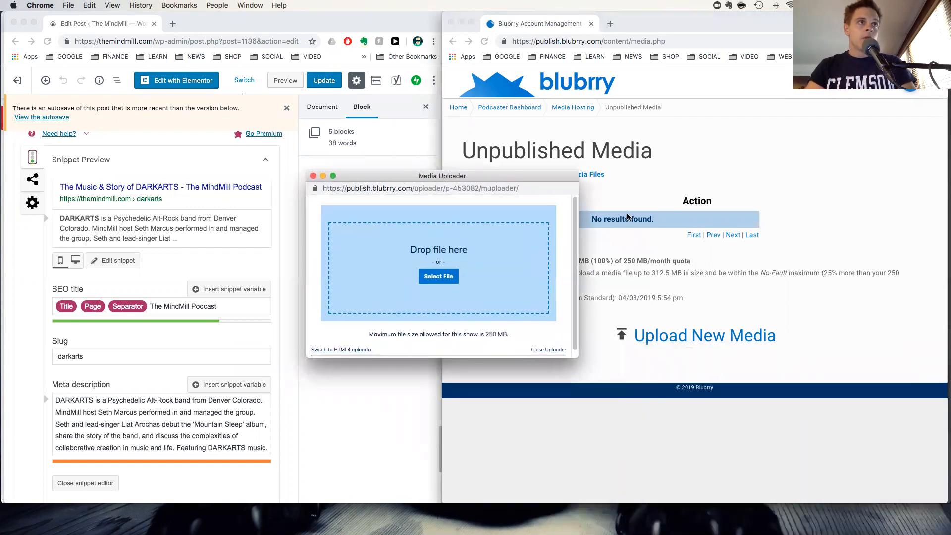
Locate Seth.Aya_FINAL.mp3 in the TMM_Aya.Podcast Item folder and upload it through Blubrry's Media Uploader.
key("ctrl+Up")
left_click(153, 148)
key("ctrl+Up")
left_click(798, 171)
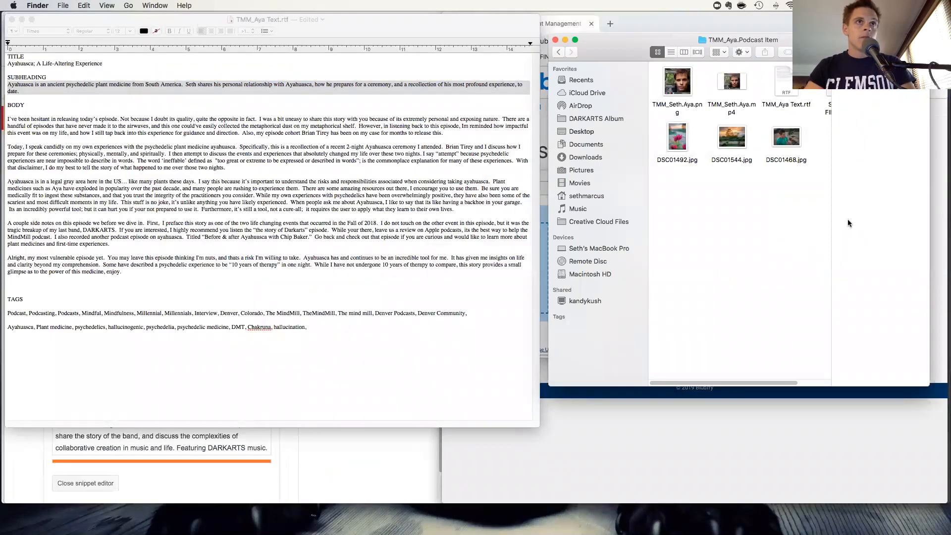
left_click_drag(830, 211, 884, 203)
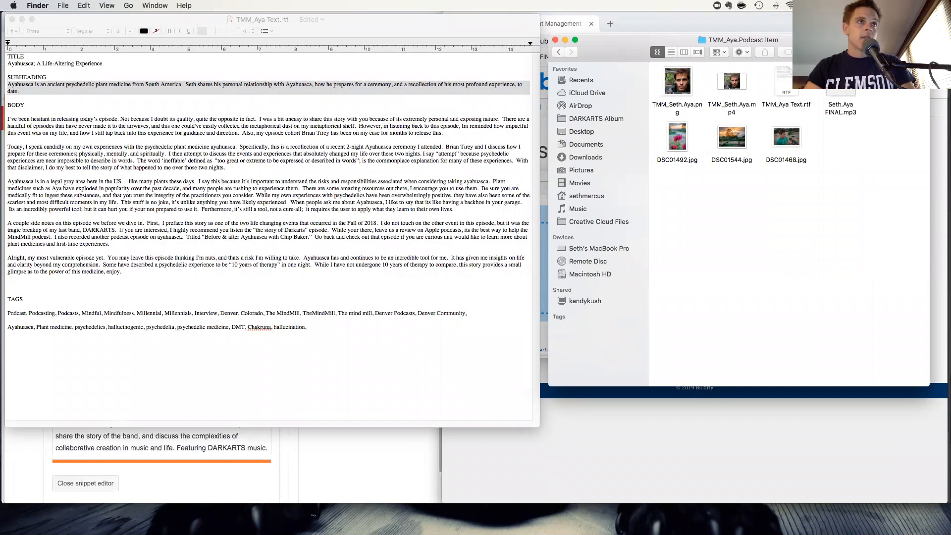
key("ctrl+Up")
left_click(488, 462)
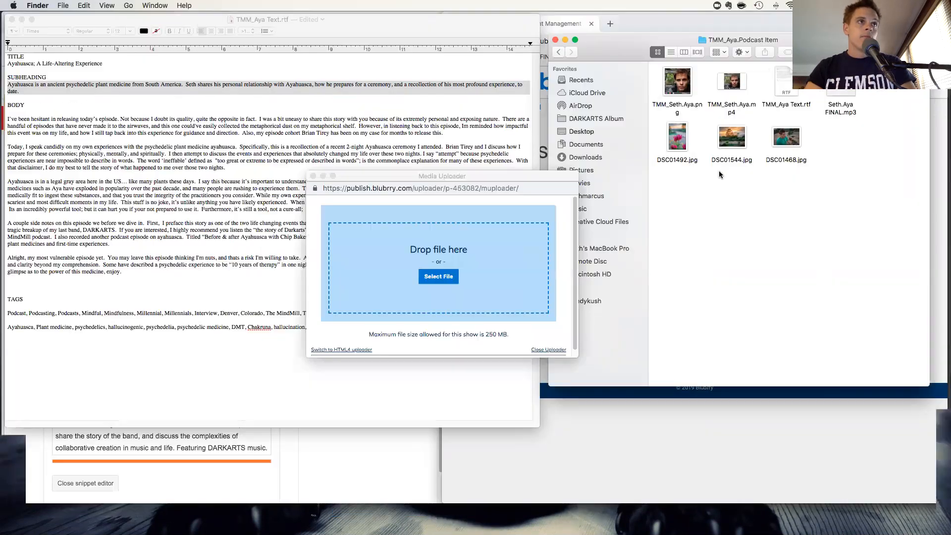
left_click_drag(841, 84, 465, 254)
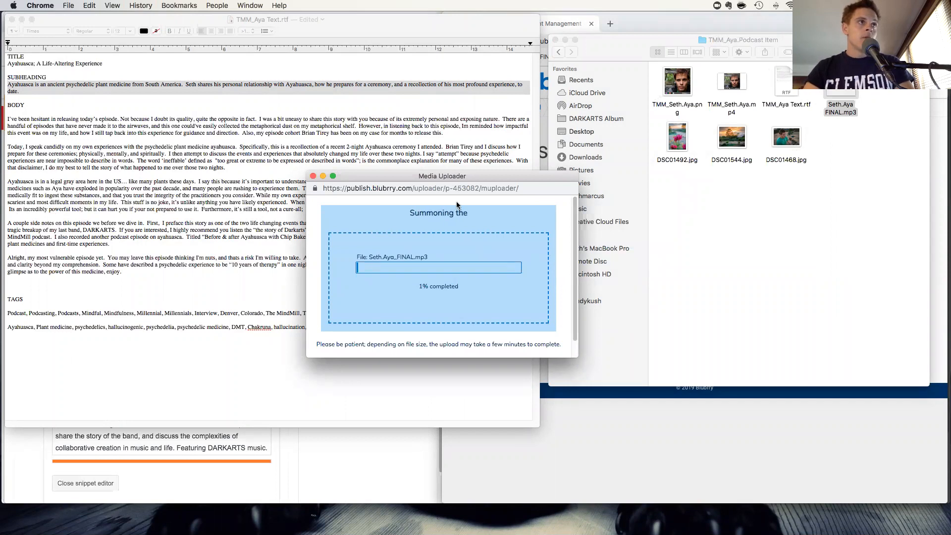
Switch to YouTube, showing the DARKARTS metadata editor beside the Ayahuasca upload page, and view the start of the new video's description.
key("ctrl+Up")
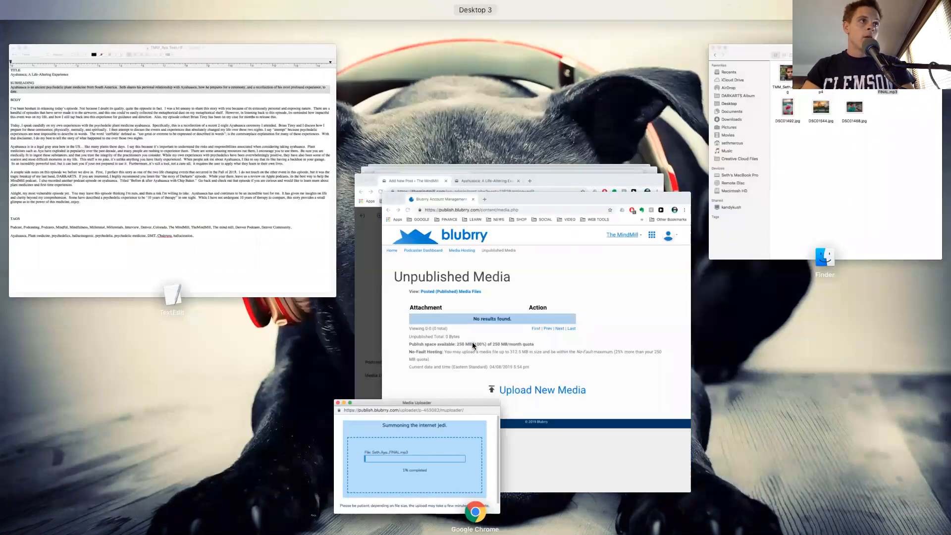
key("ctrl+Up")
key("ctrl+Up")
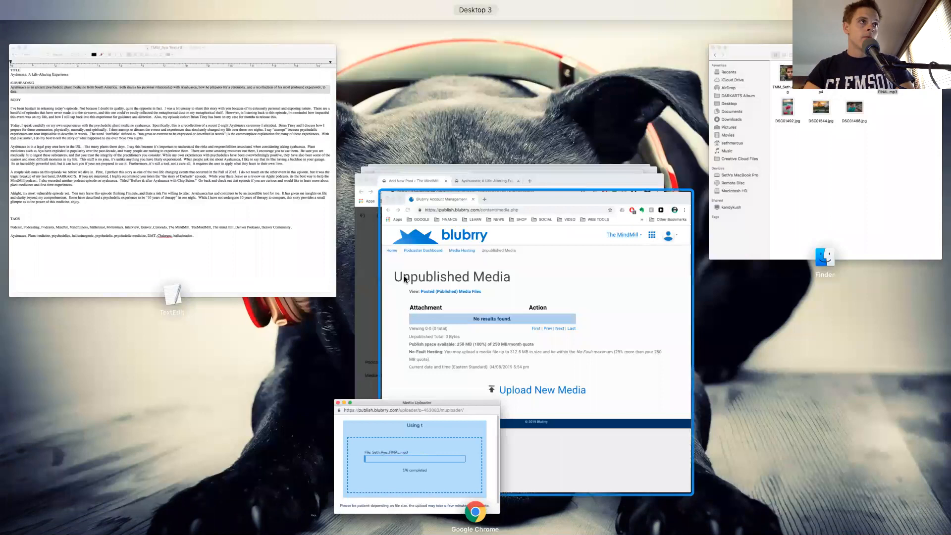
right_click(374, 236)
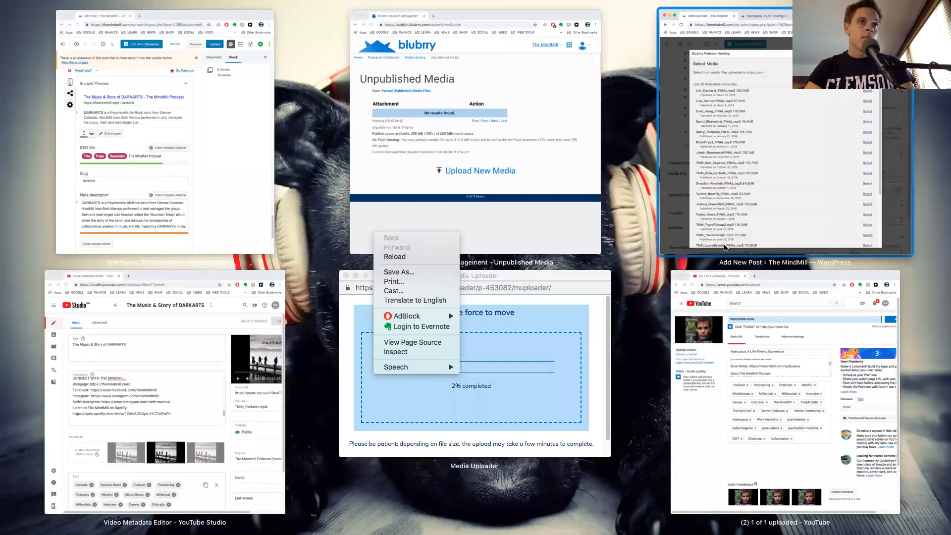
left_click(185, 378)
key("ctrl+Up")
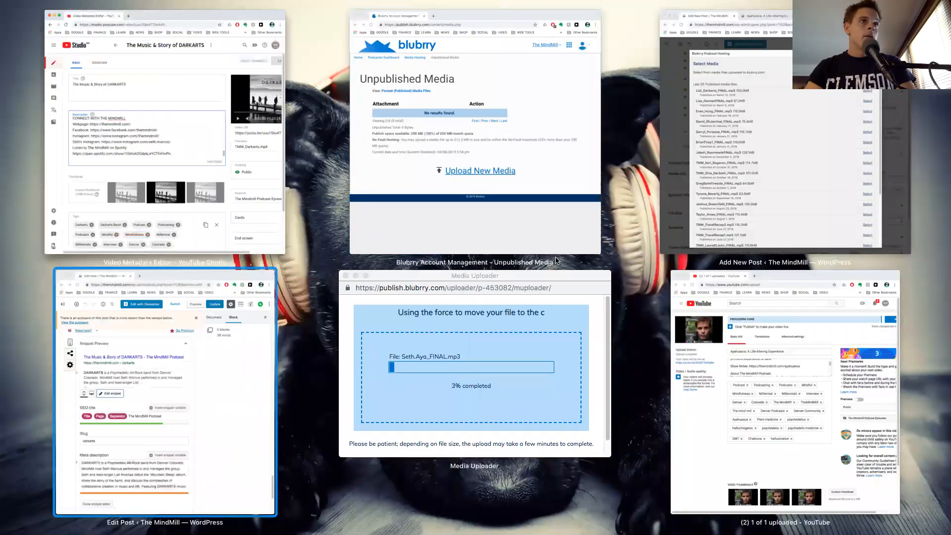
left_click(749, 364)
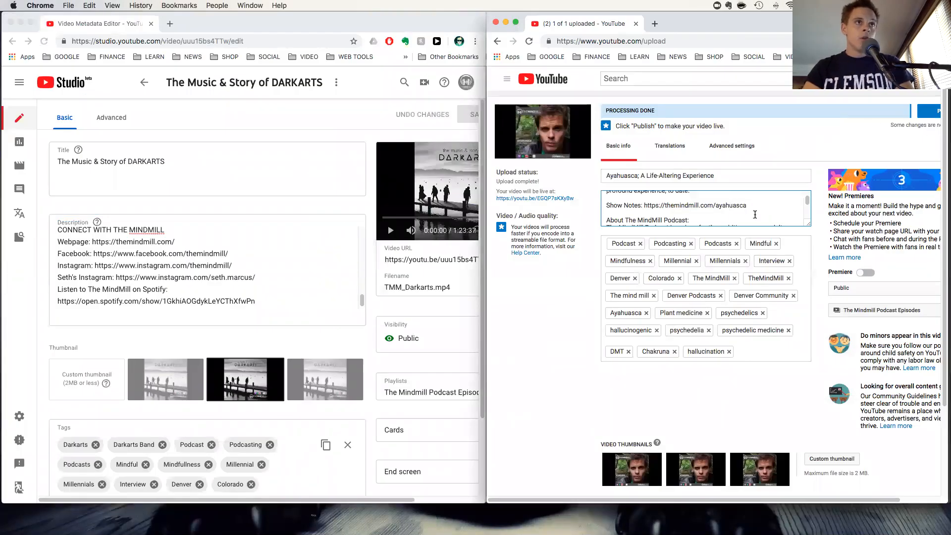
scroll(755, 214, "up", 5)
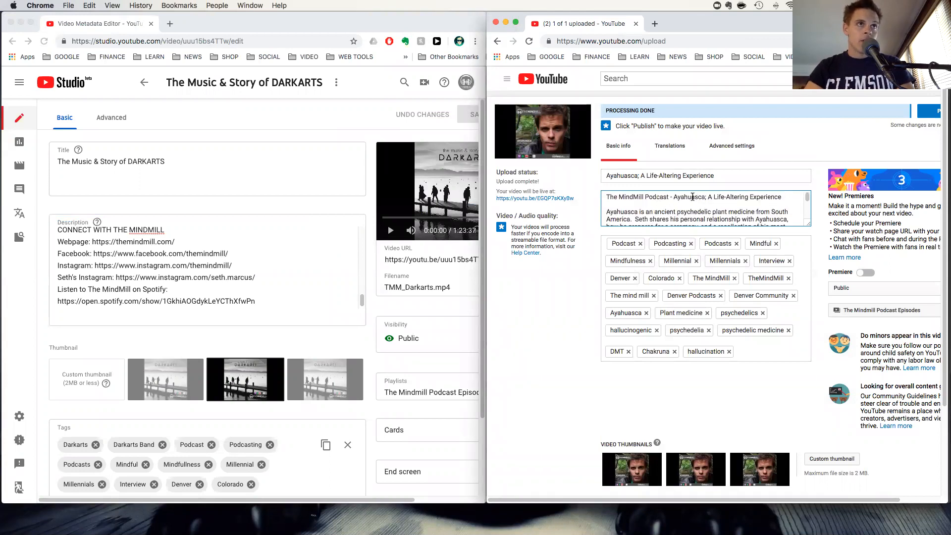
Check the Ayahuasca video's description down to its contact links, and publish the video on YouTube.
scroll(747, 212, "down", 4)
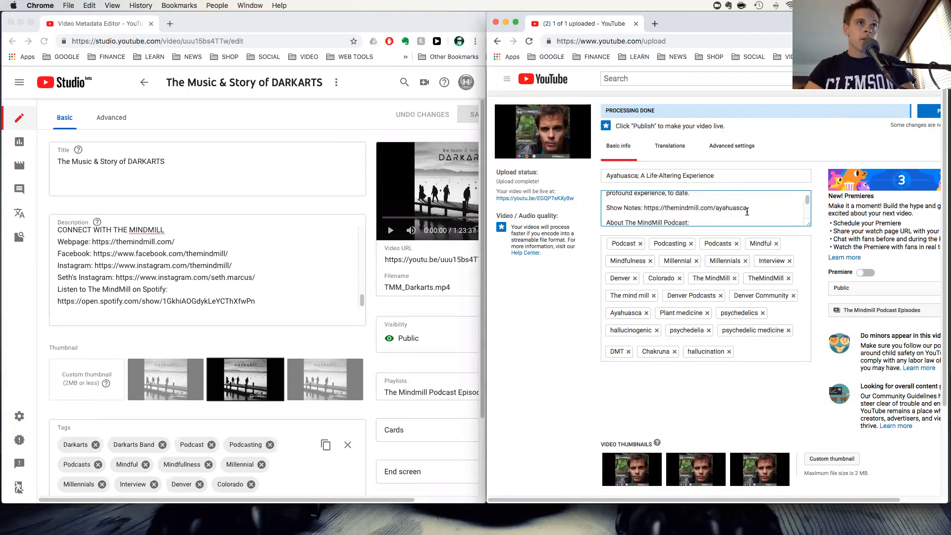
scroll(753, 206, "down", 3)
scroll(771, 205, "down", 2)
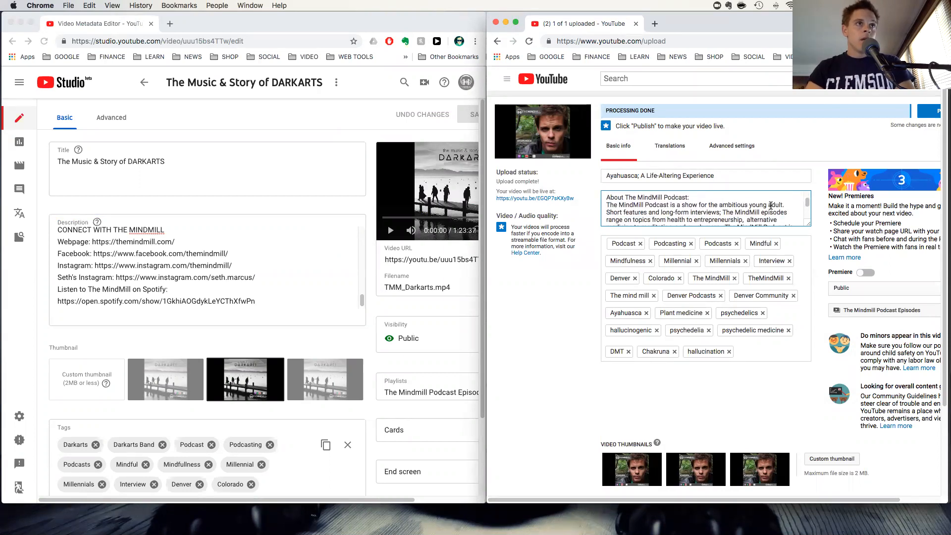
scroll(771, 206, "down", 8)
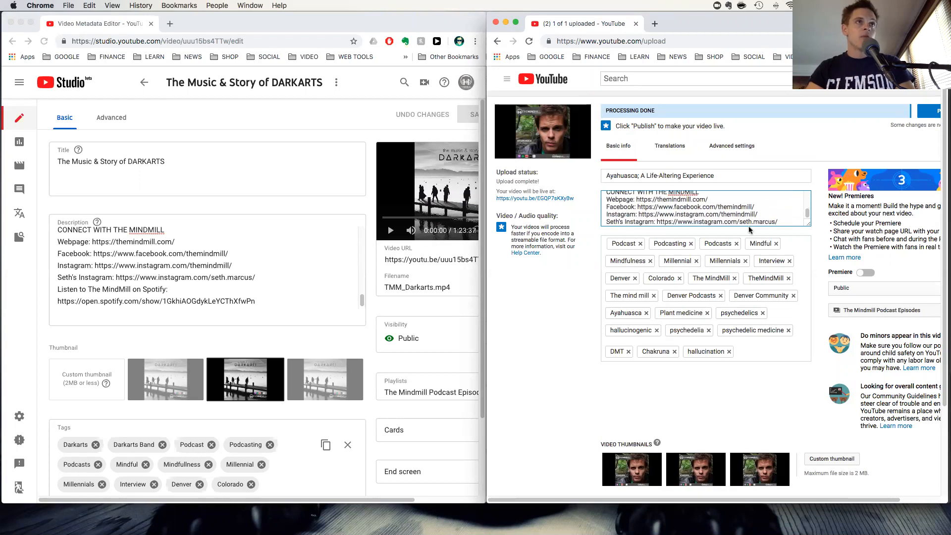
left_click(935, 113)
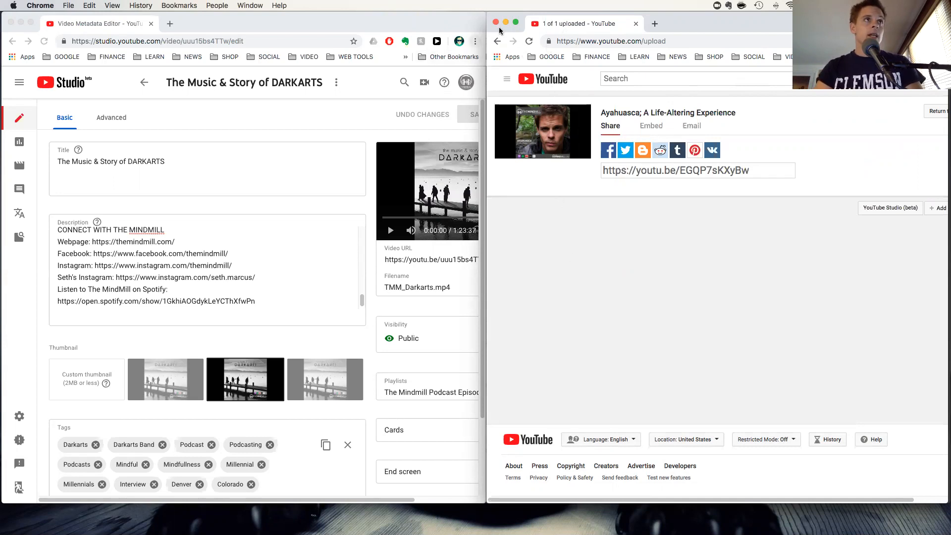
Copy the published video's share link, switch to the DARKARTS and new WordPress posts, and close the Blubrry media selection dialog.
left_click(757, 169)
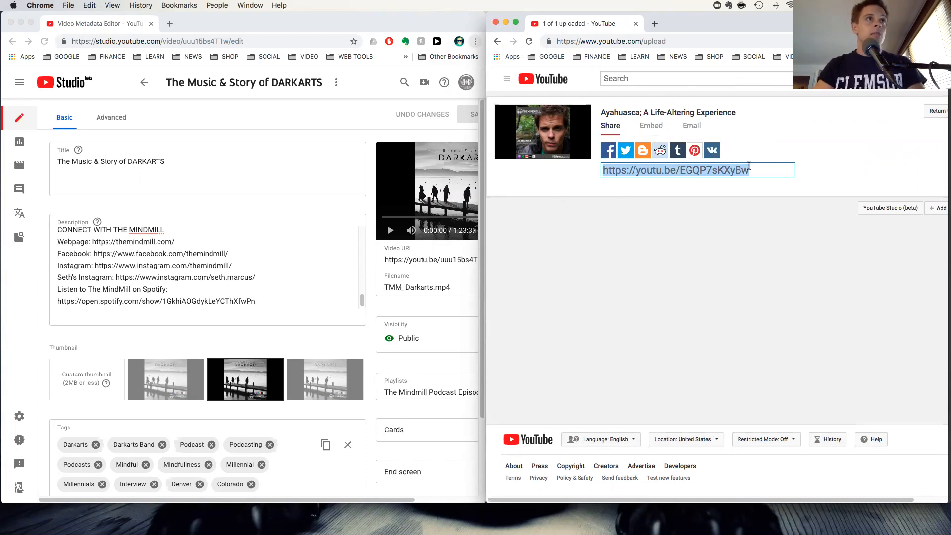
key("ctrl+Down")
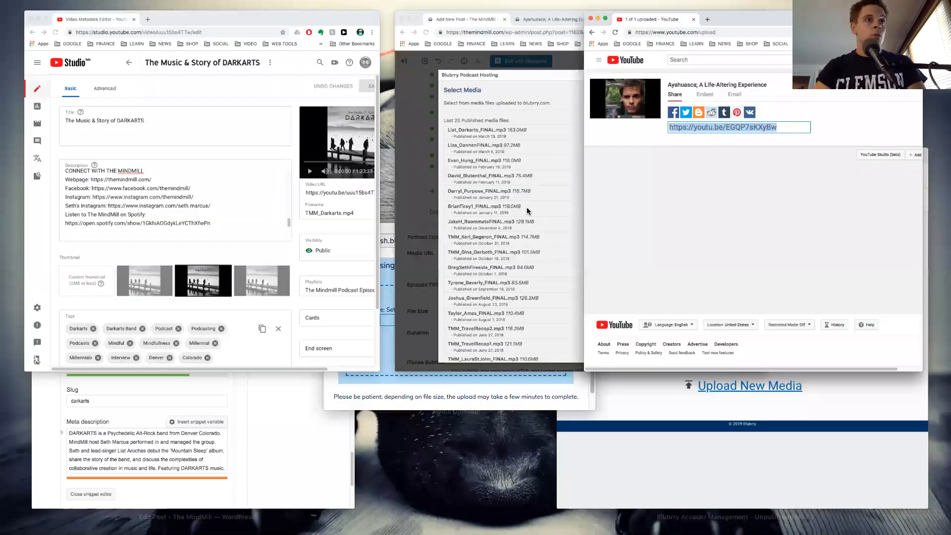
left_click(186, 359)
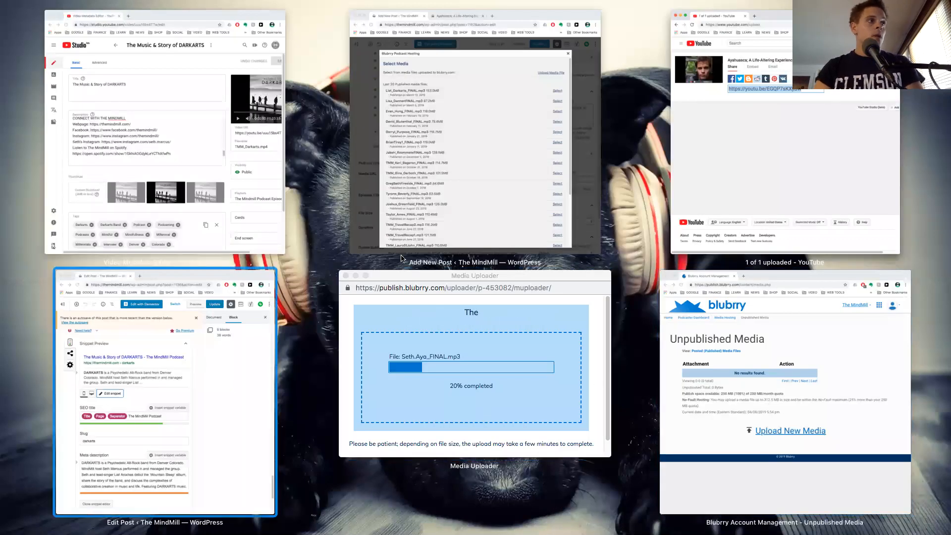
key("ctrl+Down")
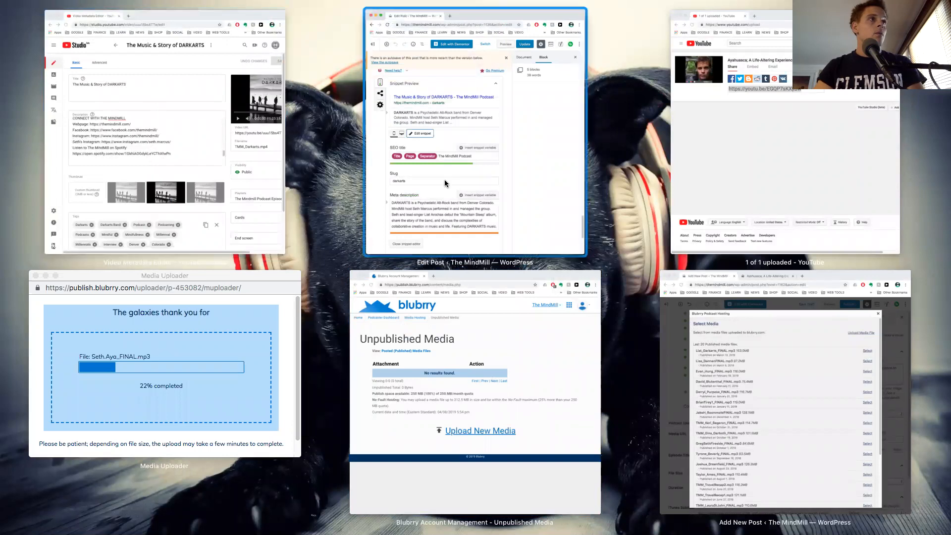
left_click(710, 366)
left_click(886, 99)
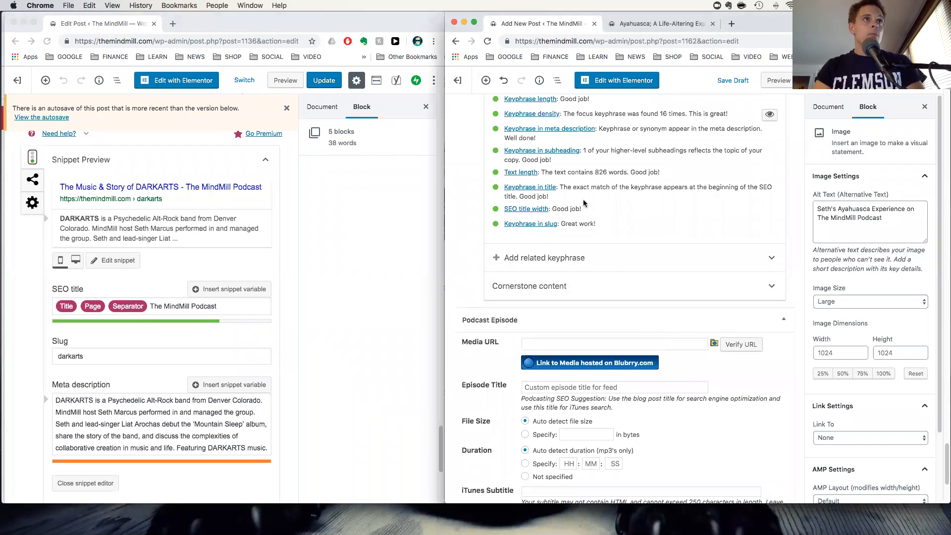
scroll(584, 203, "up", 10)
scroll(583, 200, "up", 15)
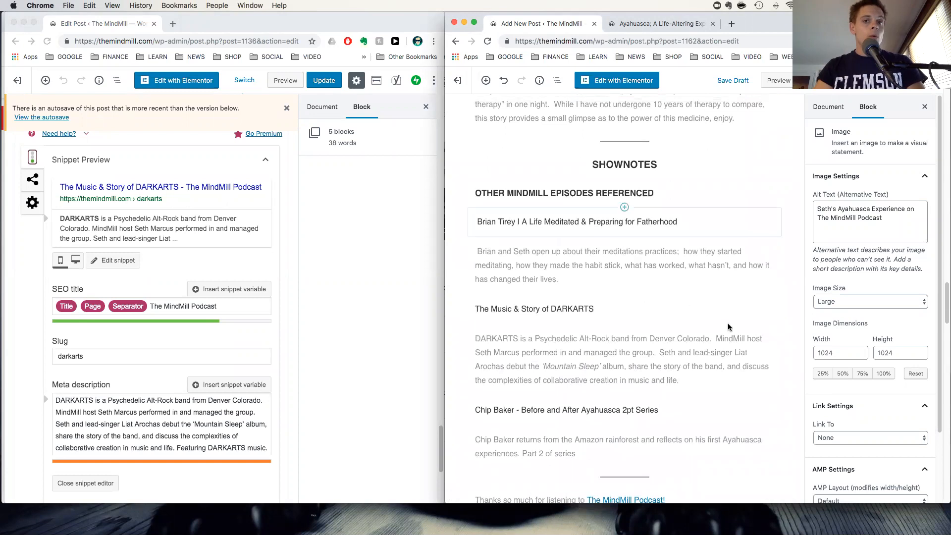
scroll(729, 324, "up", 5)
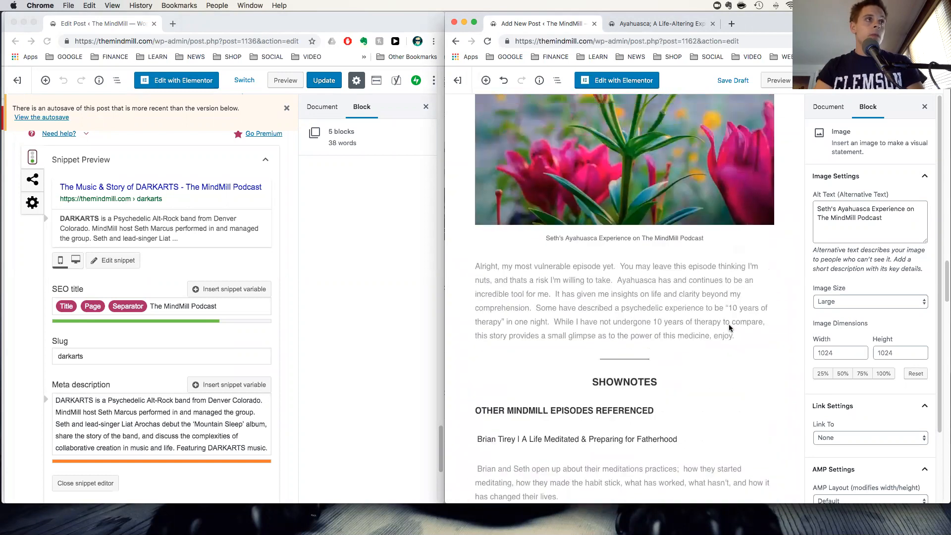
scroll(222, 250, "up", 15)
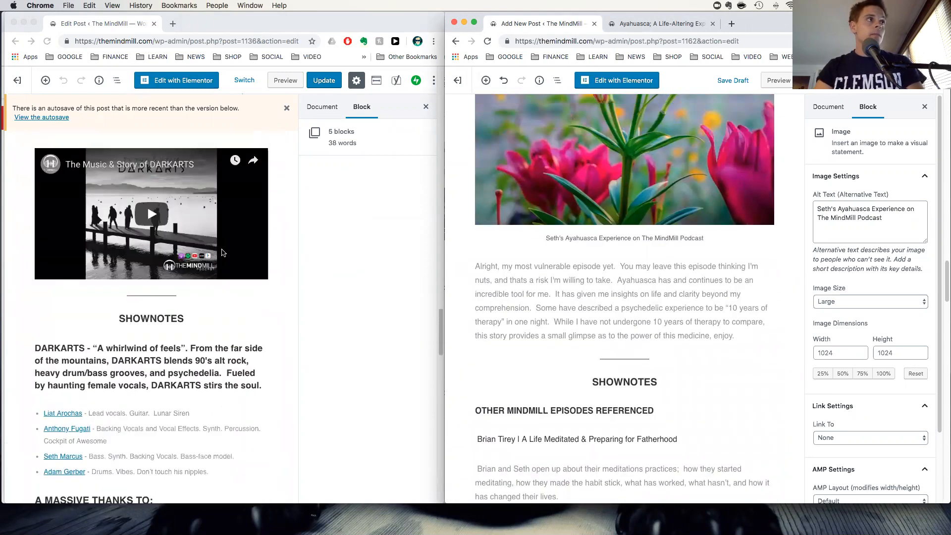
scroll(222, 253, "up", 4)
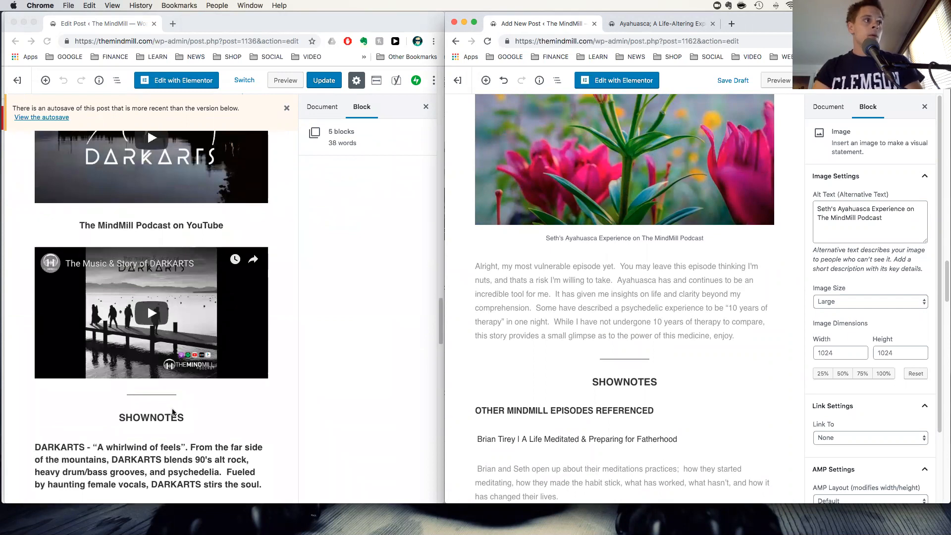
left_click(626, 353)
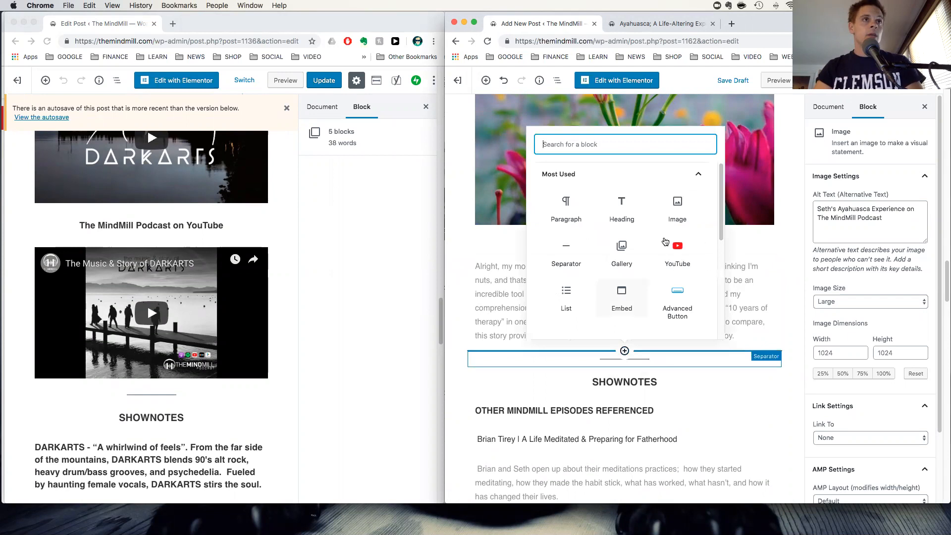
left_click(680, 257)
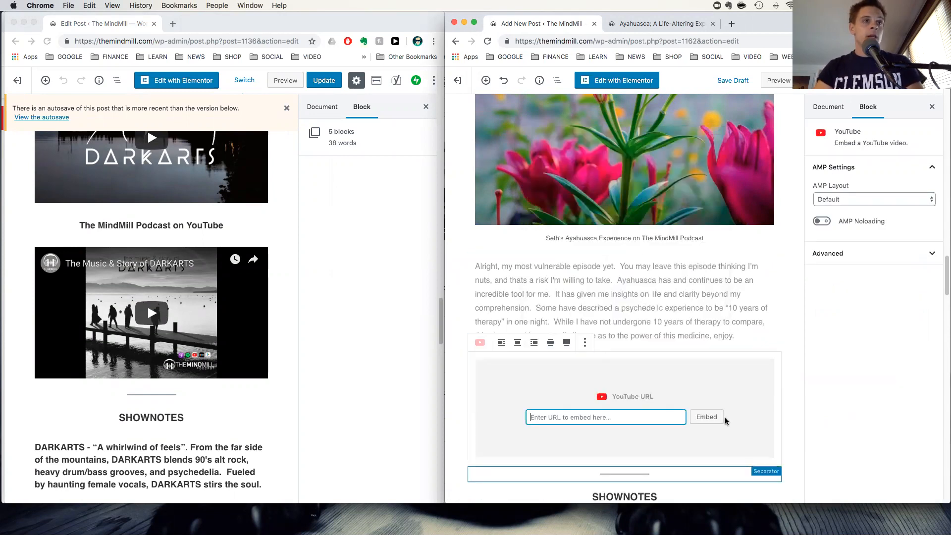
key("super+v")
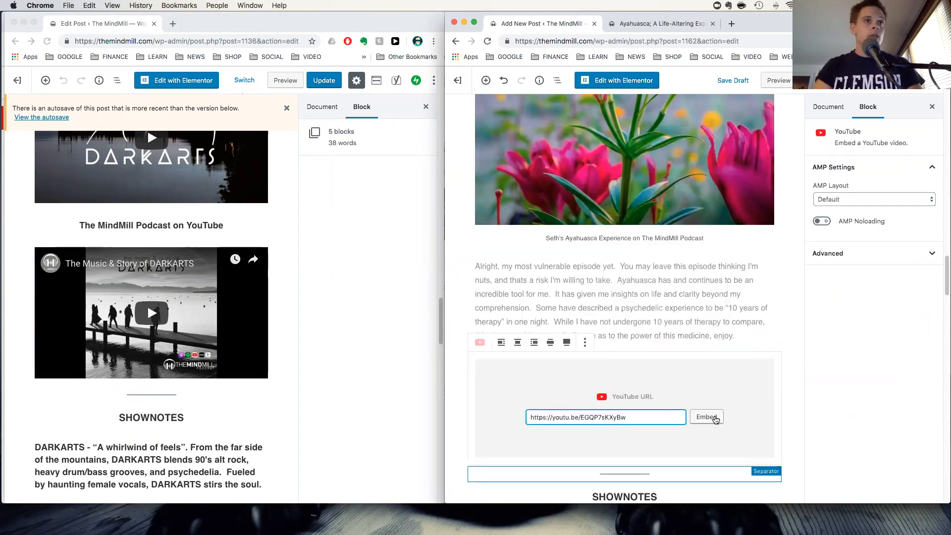
left_click(713, 417)
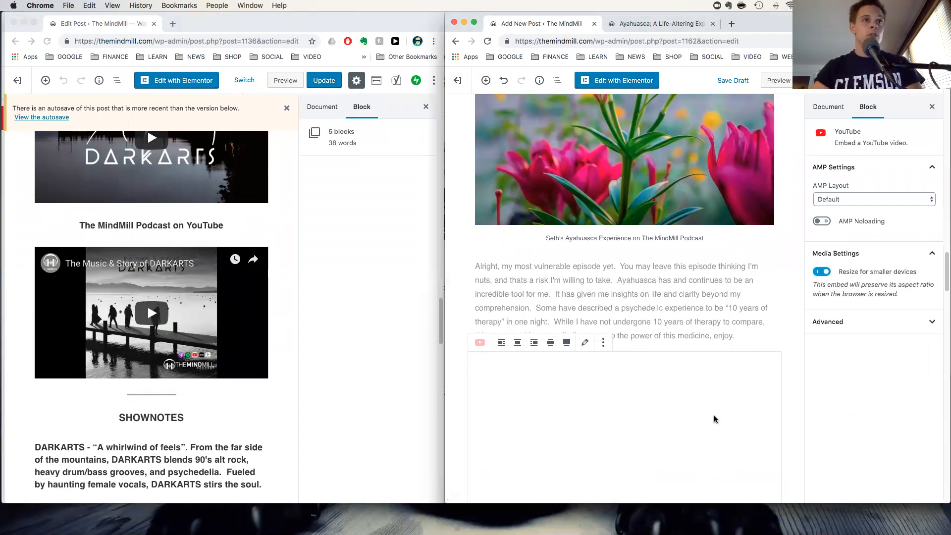
Examine the embedded video and shownotes against the DARKARTS post, continuing down to the Yoast snippet and focus keyphrase settings.
scroll(715, 418, "down", 5)
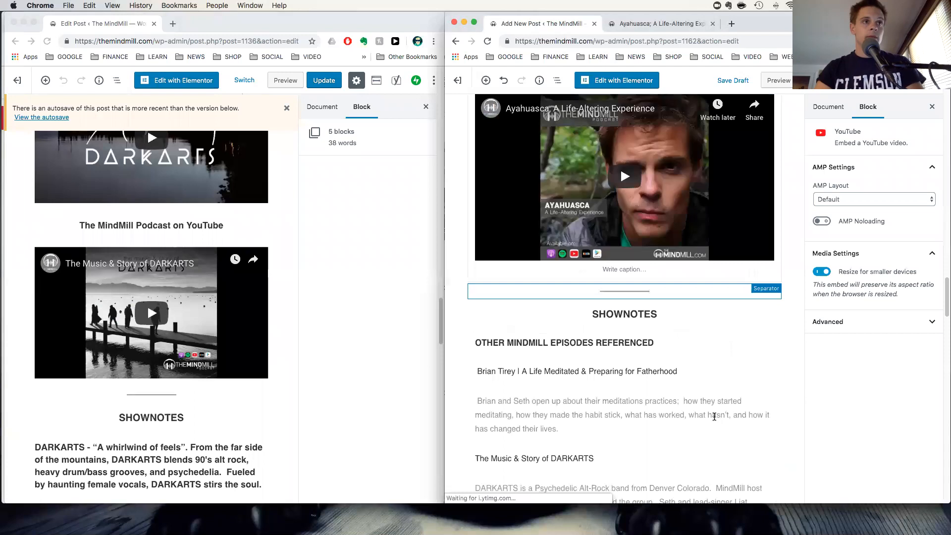
scroll(715, 417, "up", 3)
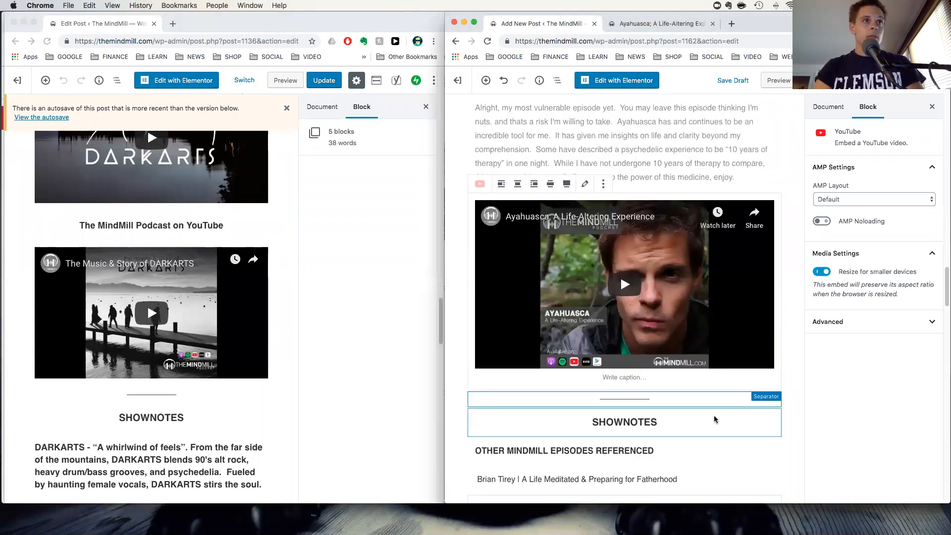
scroll(715, 420, "down", 5)
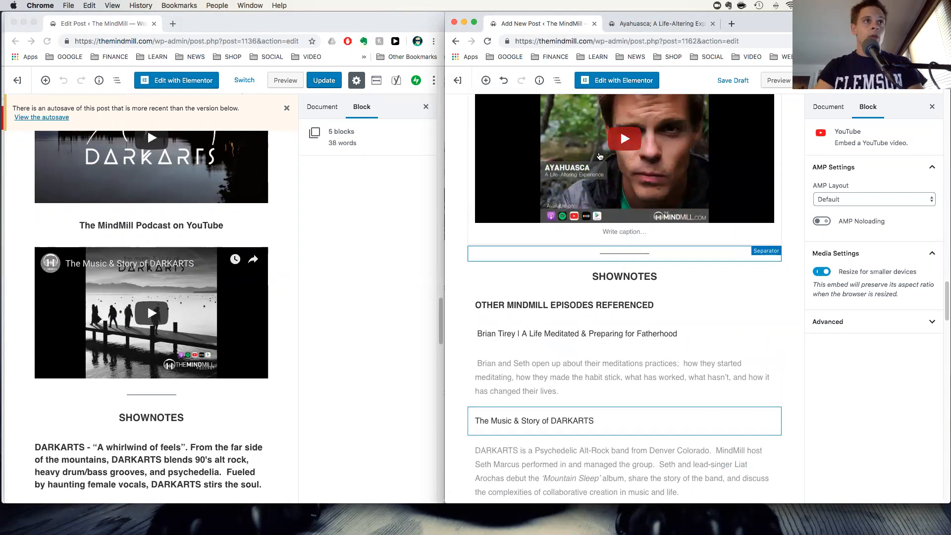
scroll(276, 300, "up", 3)
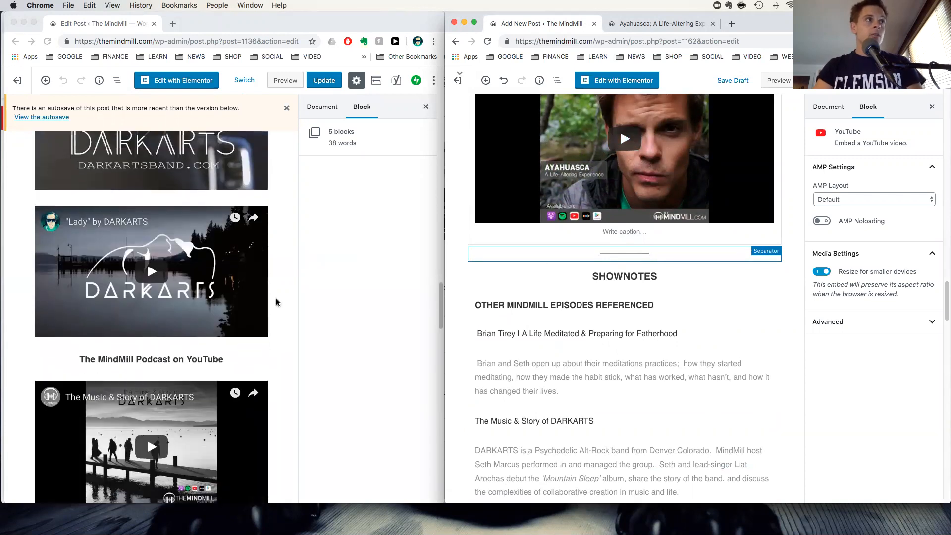
scroll(276, 300, "down", 8)
scroll(622, 317, "down", 15)
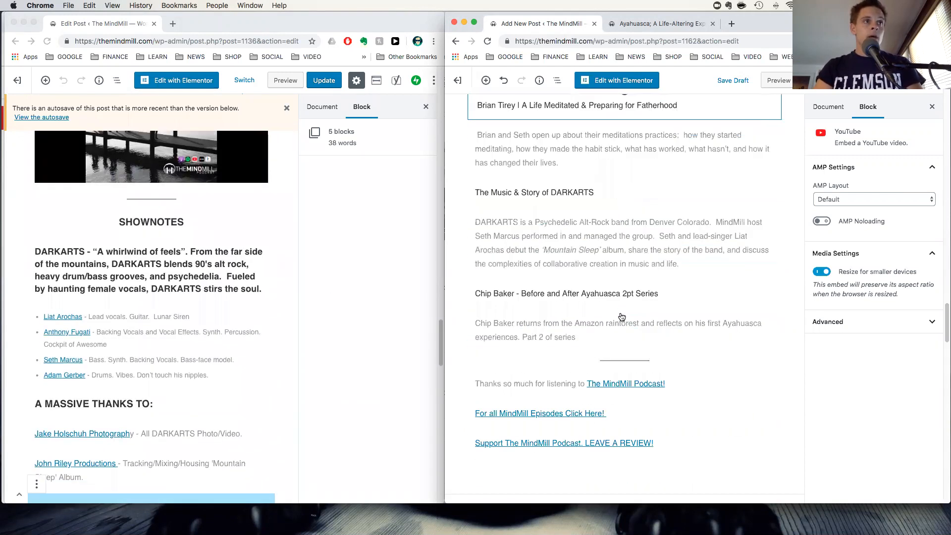
scroll(619, 315, "down", 6)
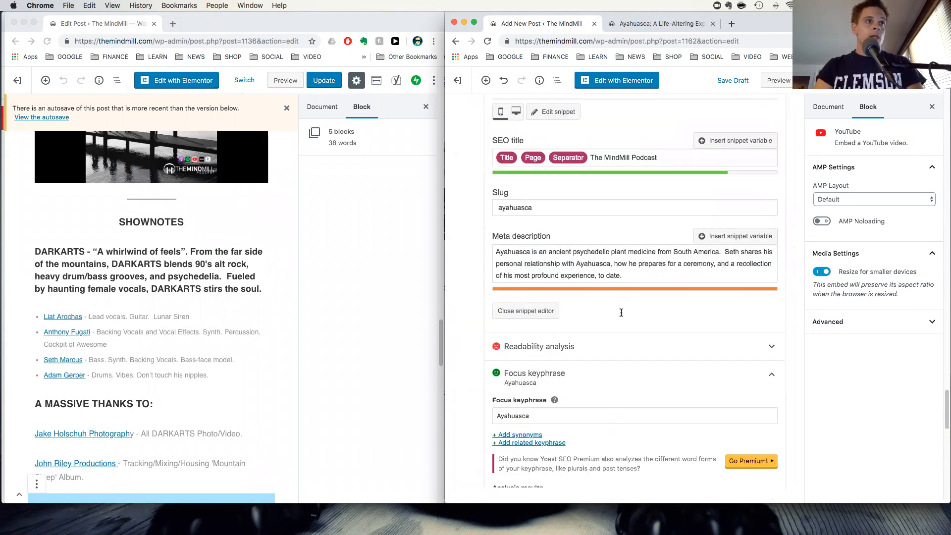
Bring Blubrry's Media Uploader window into view to check the progress of the Seth.Aya_FINAL.mp3 upload.
key("ctrl+Up")
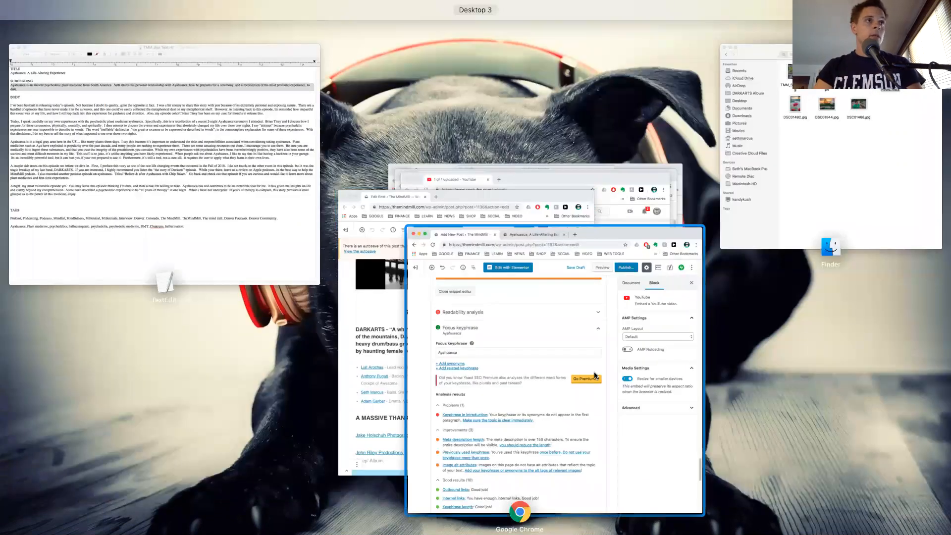
key("ctrl+Up")
key("ctrl+Down")
left_click(425, 347)
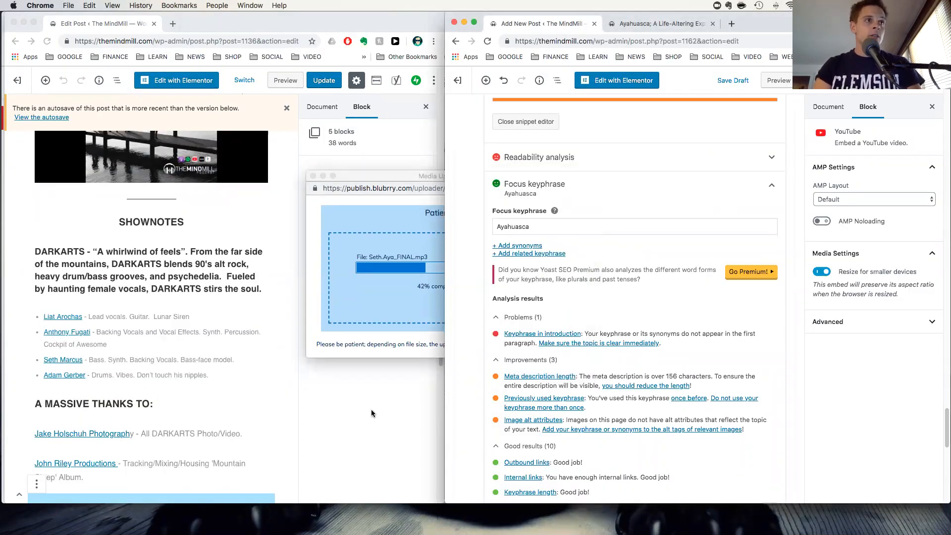
Open mailchimp.com in a new tab of the YouTube window and go to the audience dashboard.
key("ctrl+Down")
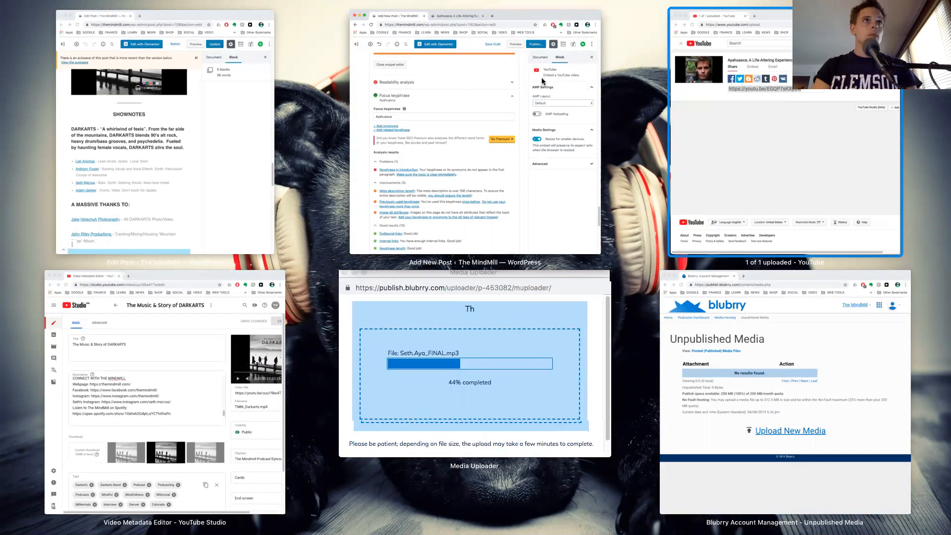
left_click(789, 18)
left_click(655, 24)
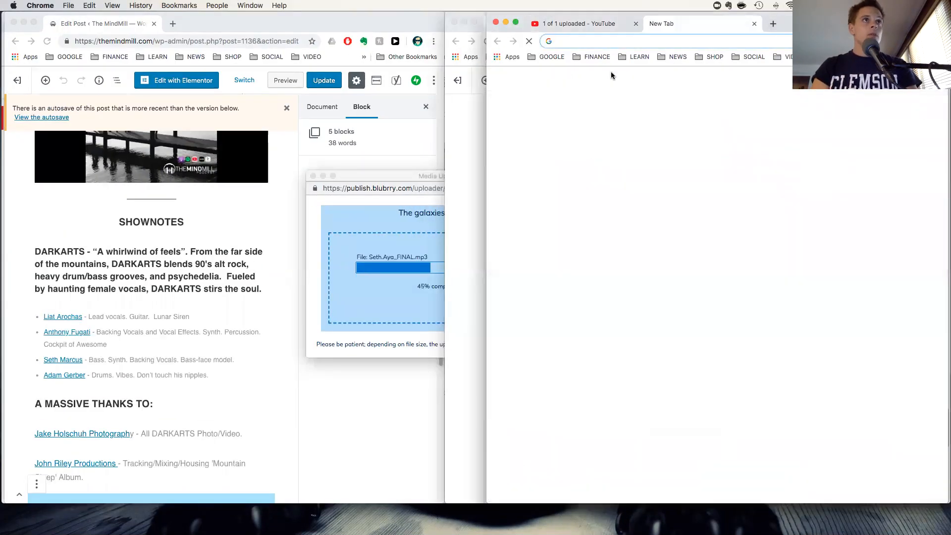
type("mail")
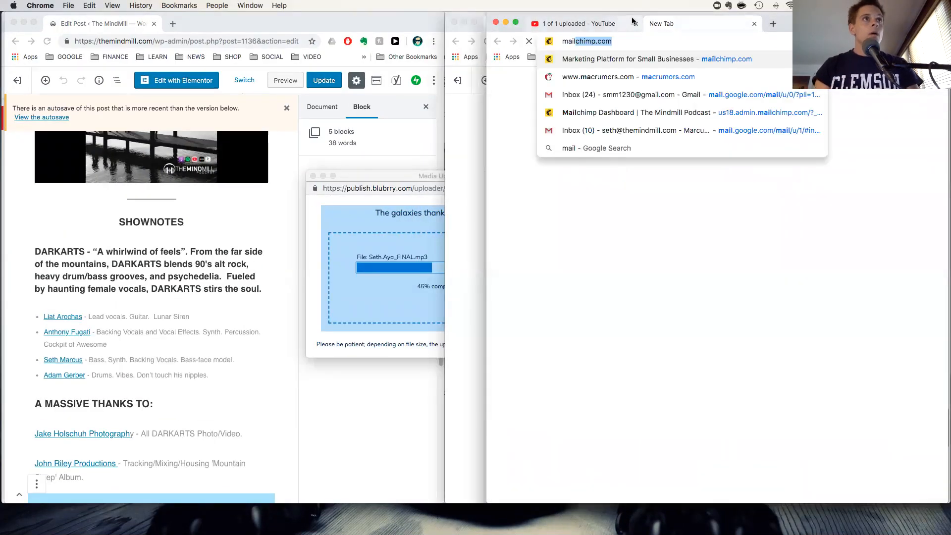
key("Return")
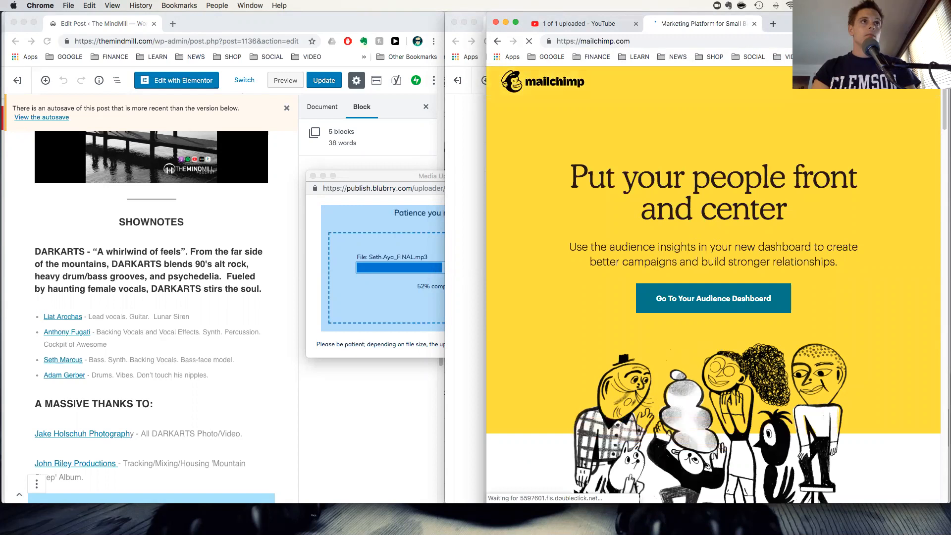
left_click(704, 308)
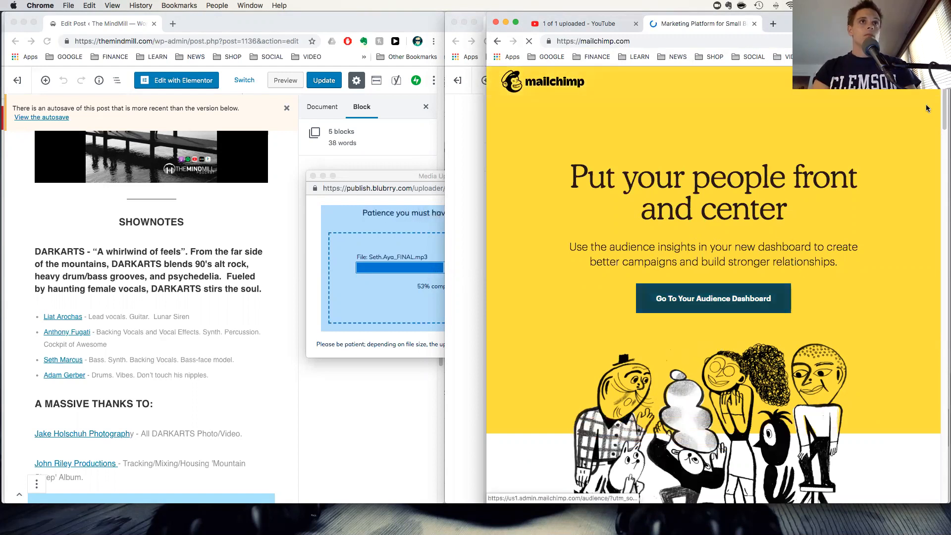
left_click(724, 300)
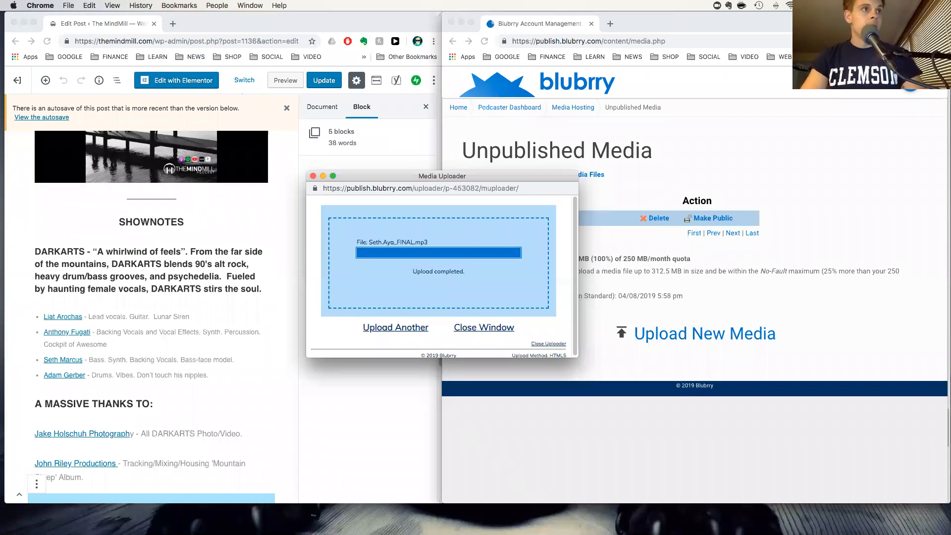
Close the finished Media Uploader and make Seth.Aya_FINAL.mp3 public in Blubrry's unpublished media list.
left_click(485, 327)
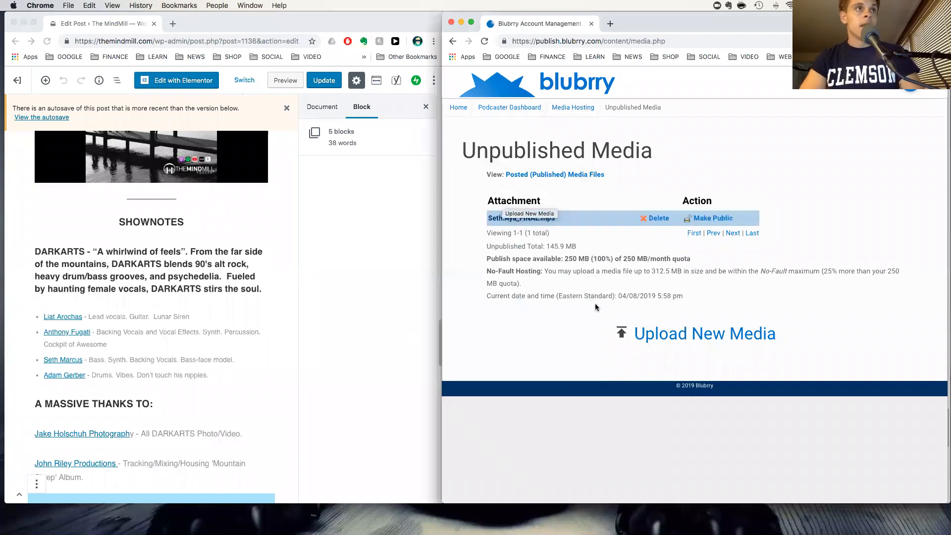
left_click(705, 220)
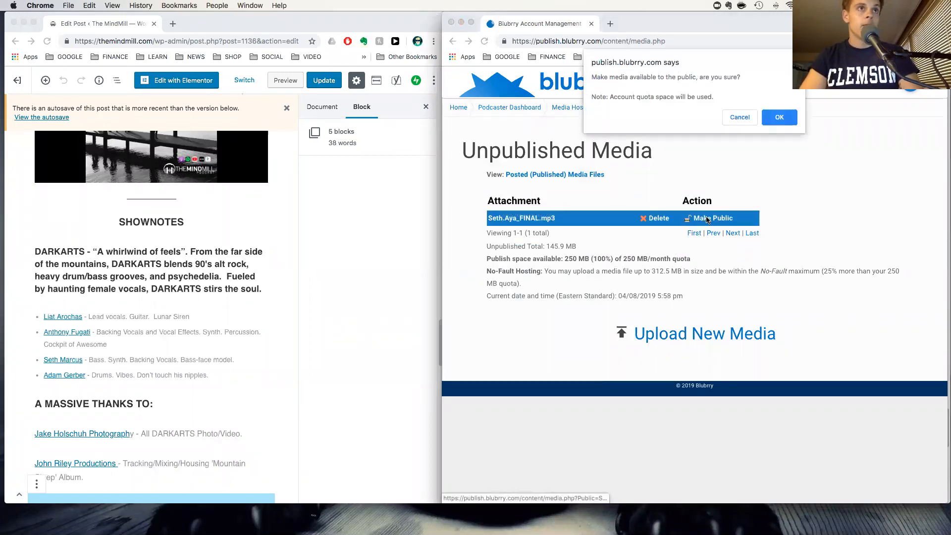
left_click(780, 117)
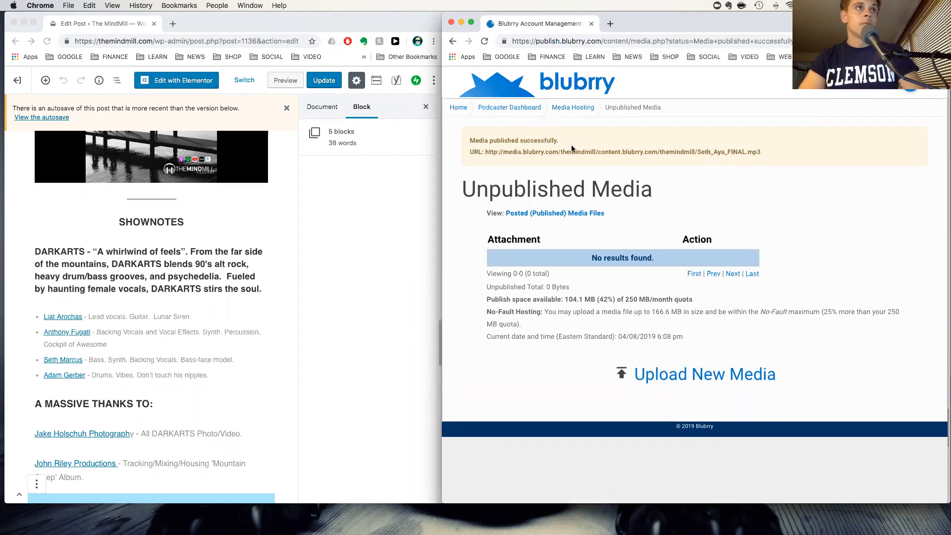
Link the Ayahuasca post's podcast episode to the Seth_Aya_FINAL.mp3 media hosted on Blubrry and verify its media URL.
key("ctrl+Up")
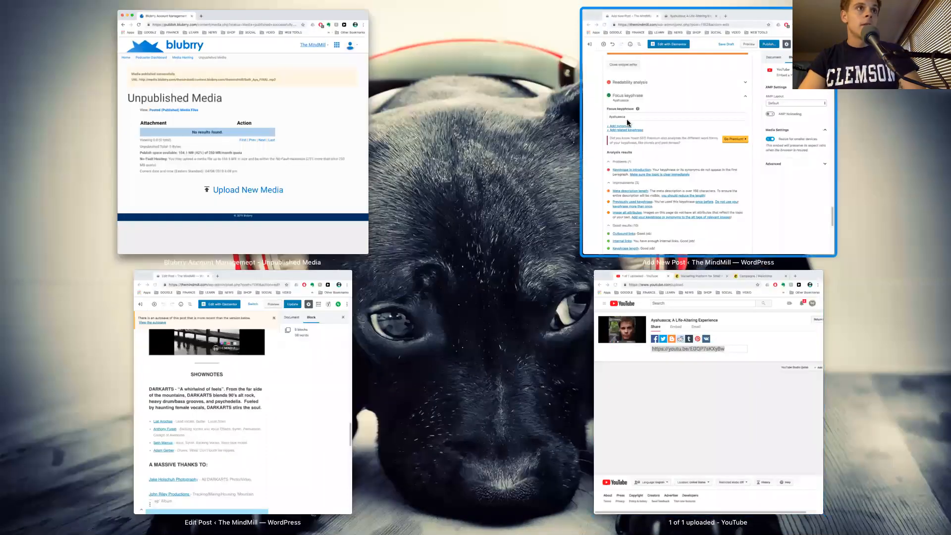
left_click(658, 153)
scroll(597, 162, "up", 2)
scroll(597, 161, "down", 8)
scroll(597, 160, "down", 6)
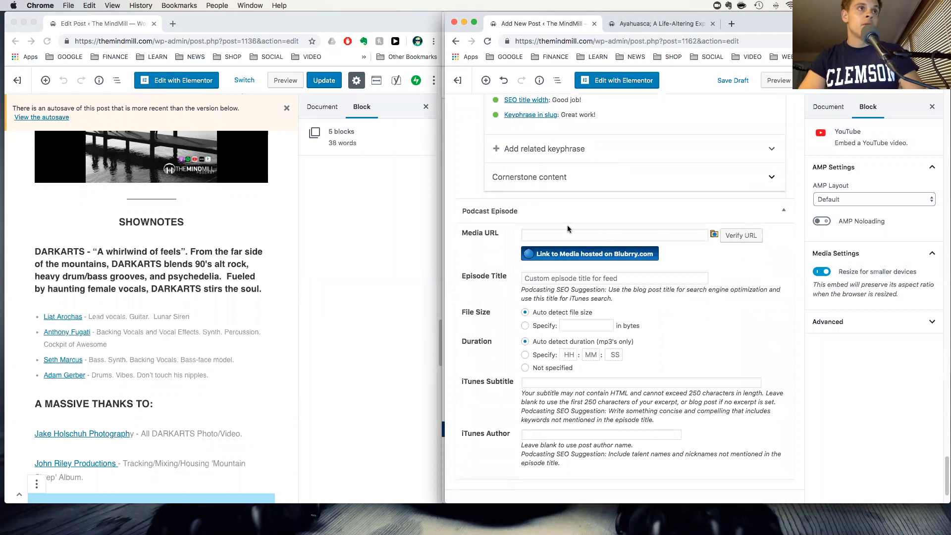
left_click(607, 254)
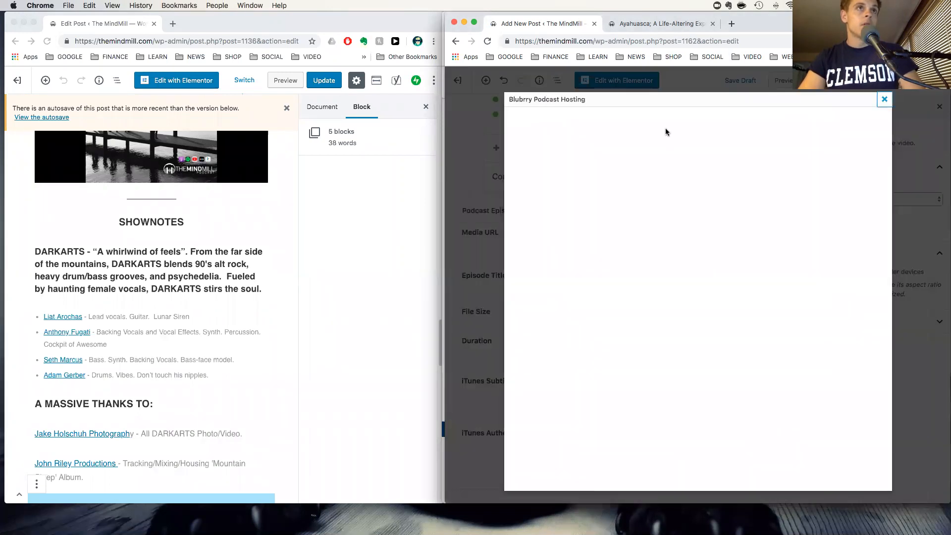
left_click(863, 175)
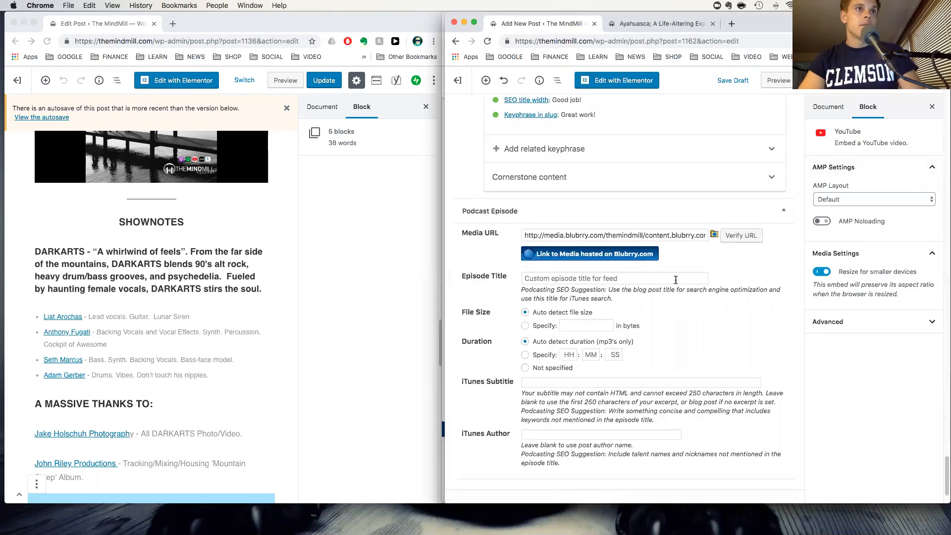
left_click(753, 237)
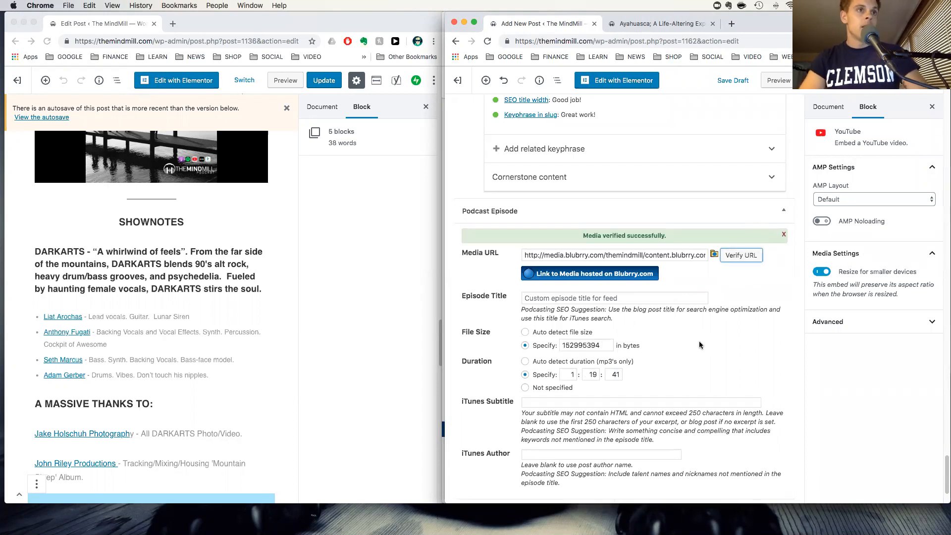
Find the Podcast Episode section of the DARKARTS post for comparison with the new episode's settings.
scroll(700, 345, "down", 3)
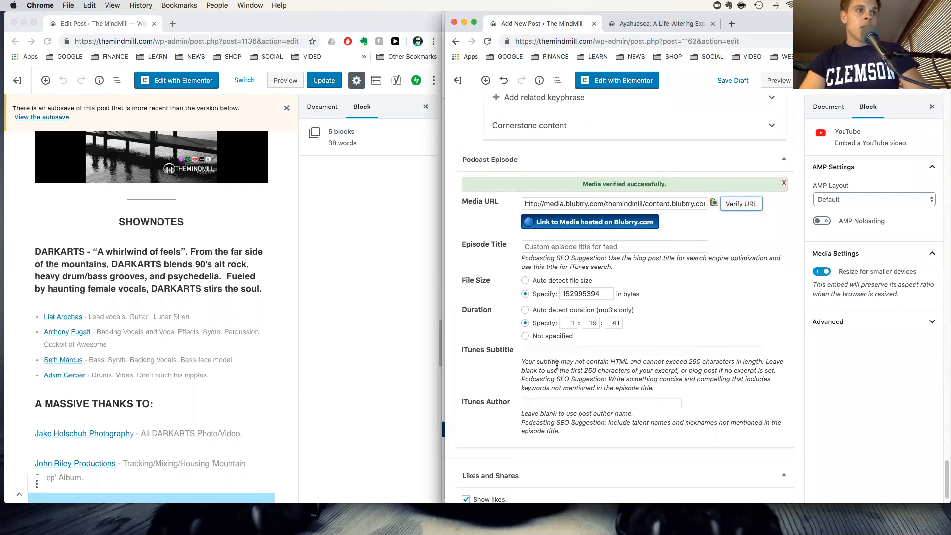
scroll(316, 377, "down", 15)
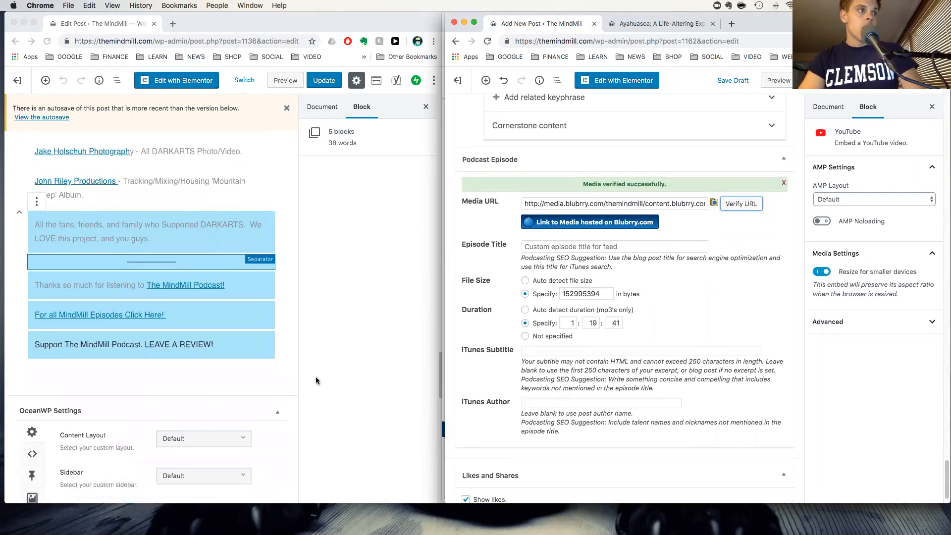
scroll(316, 377, "down", 2)
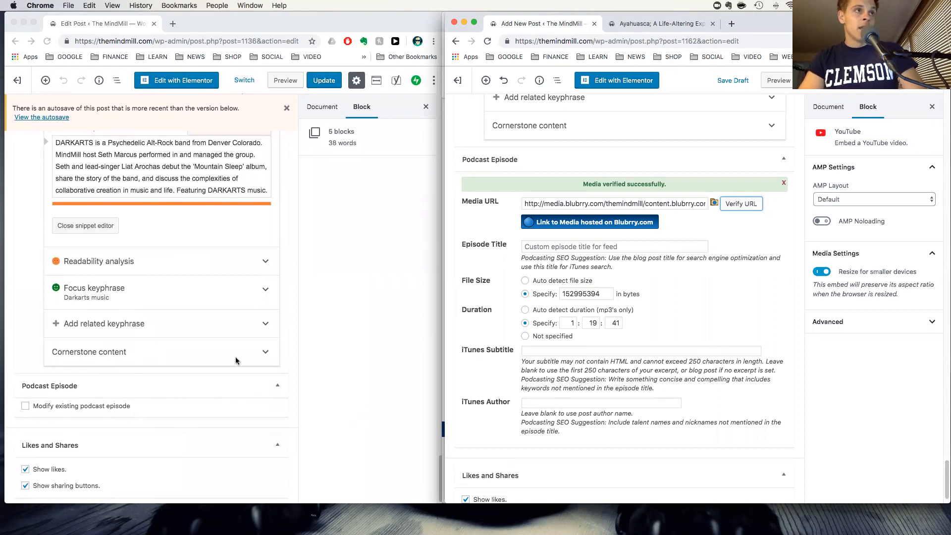
left_click(785, 160)
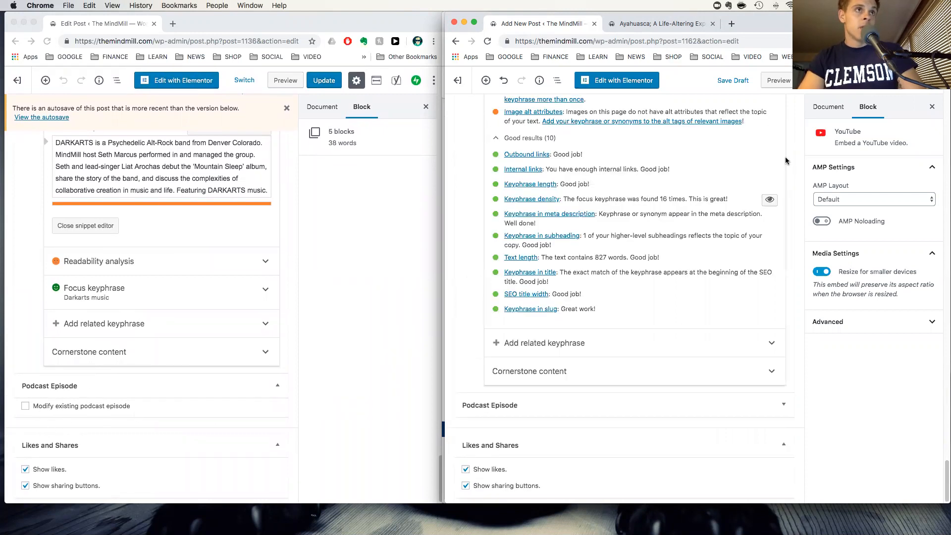
scroll(786, 161, "up", 2)
scroll(786, 160, "down", 2)
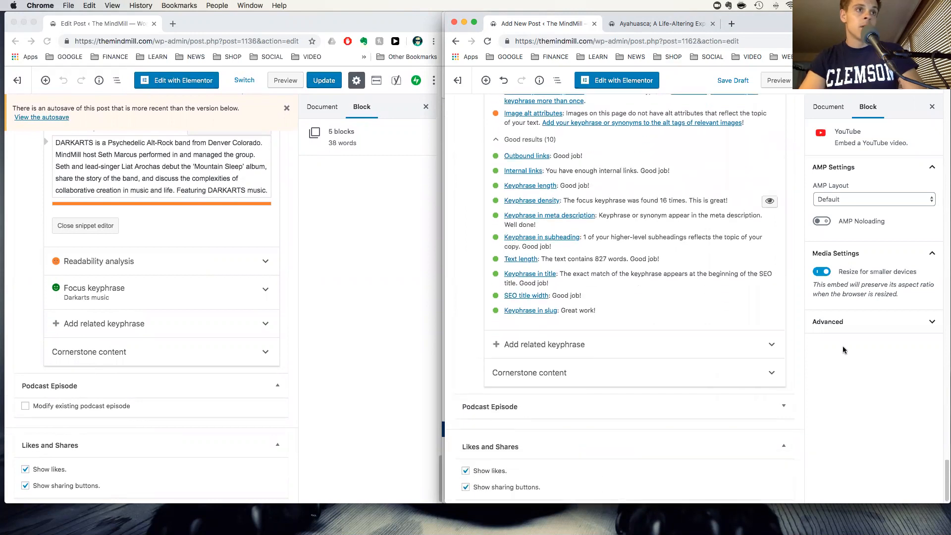
left_click(783, 407)
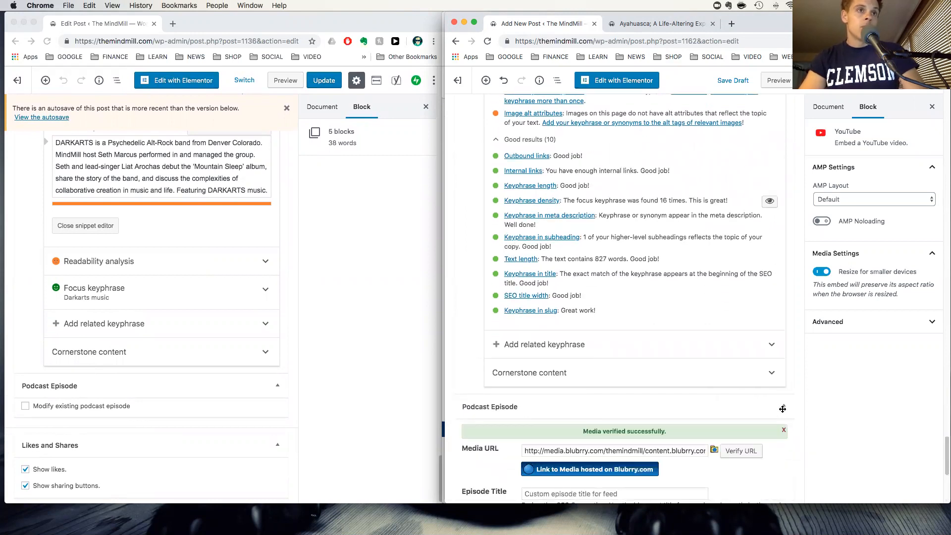
scroll(783, 409, "down", 1)
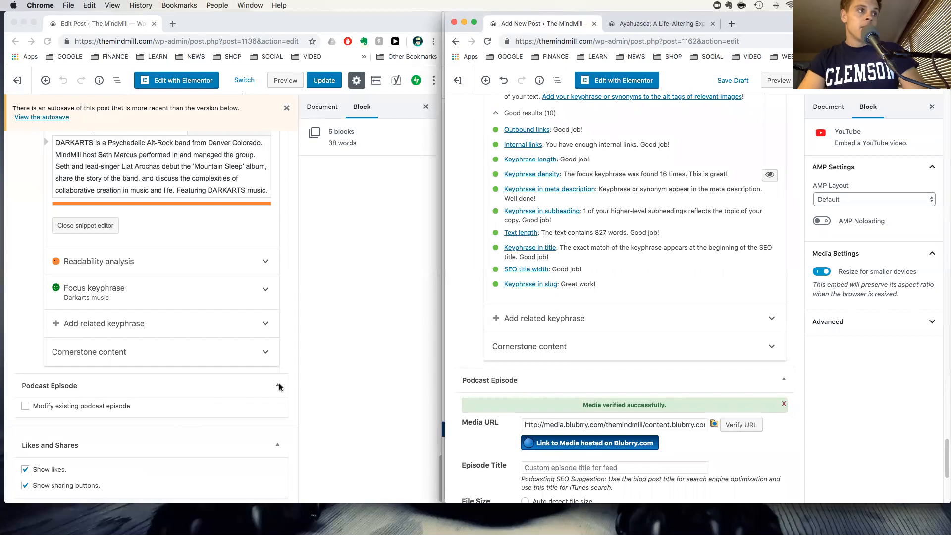
Reveal the existing podcast episode's settings in the DARKARTS post and examine them down to the iTunes Author.
left_click(25, 407)
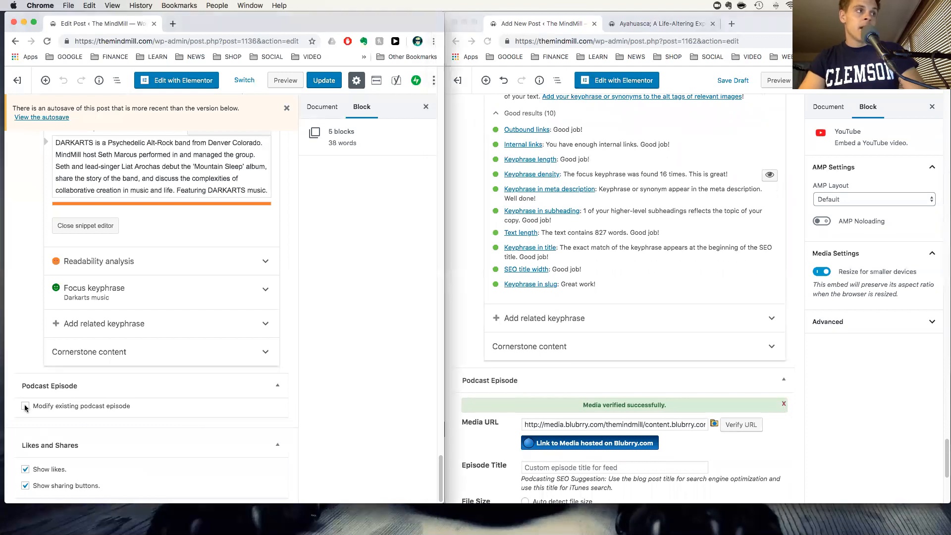
left_click(26, 407)
scroll(150, 417, "down", 2)
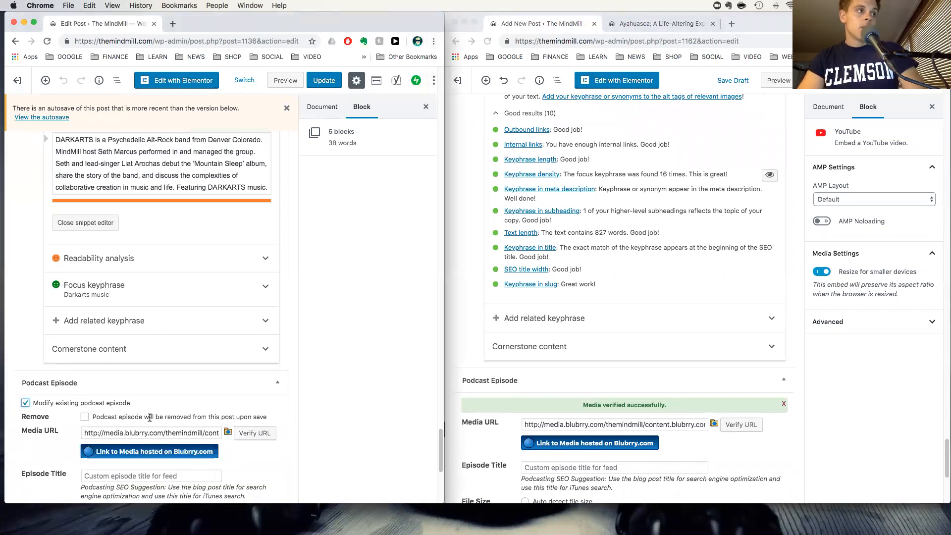
scroll(150, 418, "down", 2)
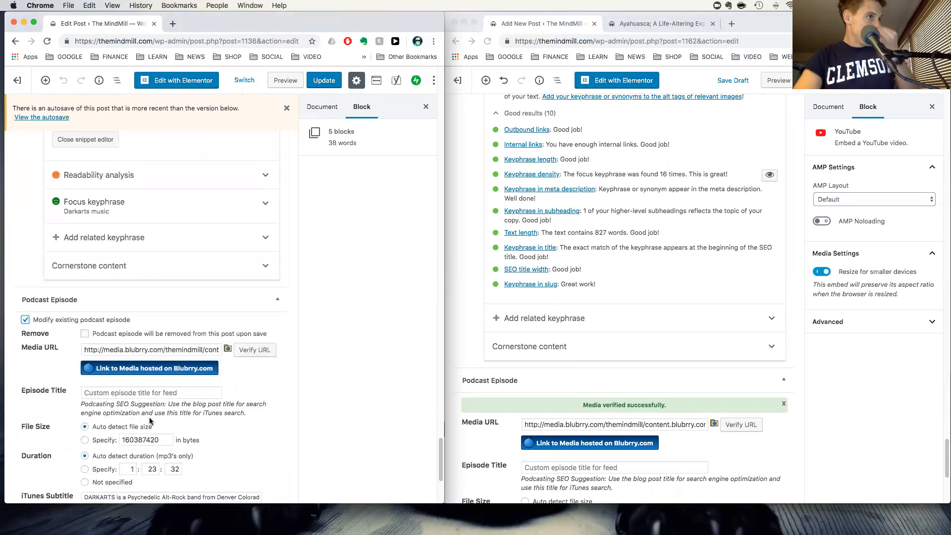
scroll(150, 421, "down", 6)
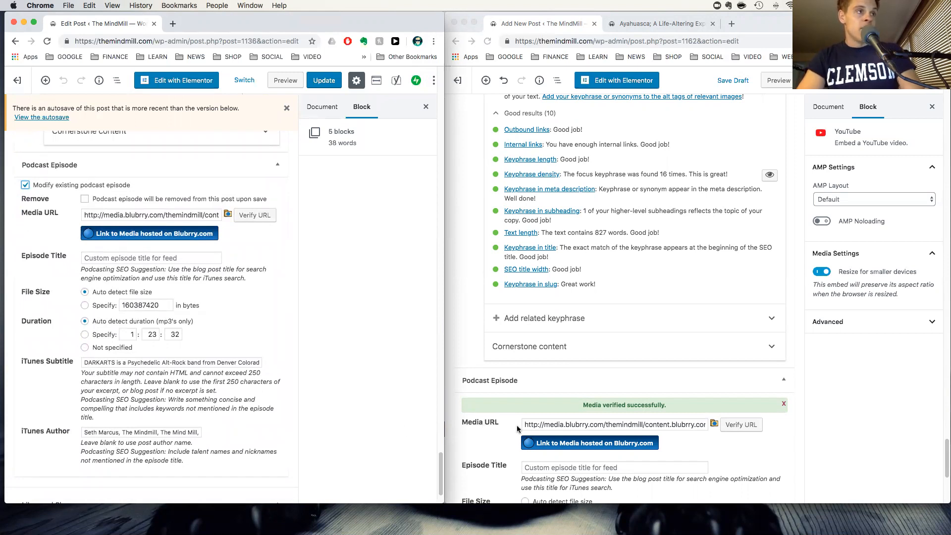
Fill the Ayahuasca episode's iTunes Subtitle with the subheading paragraph from TMM_Aya Text.rtf.
scroll(629, 368, "down", 8)
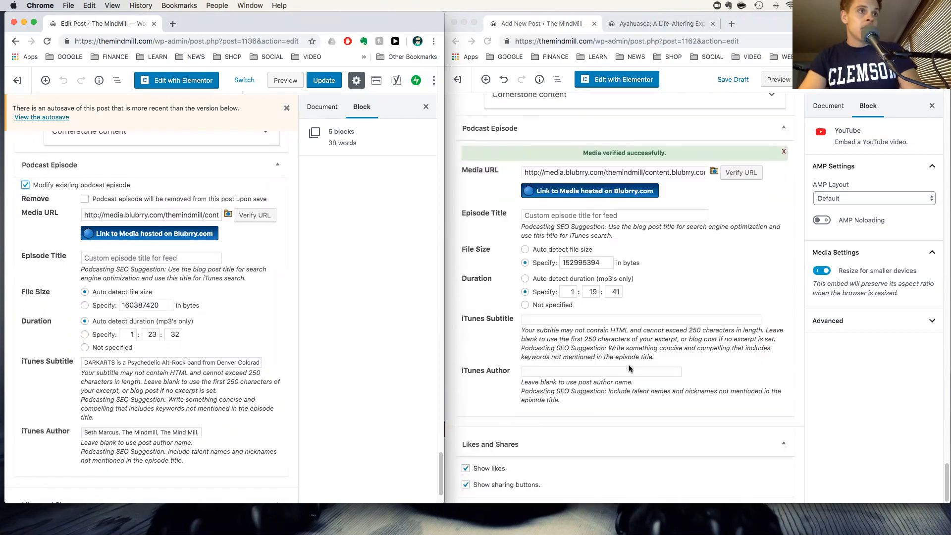
left_click(549, 323)
left_click(544, 317)
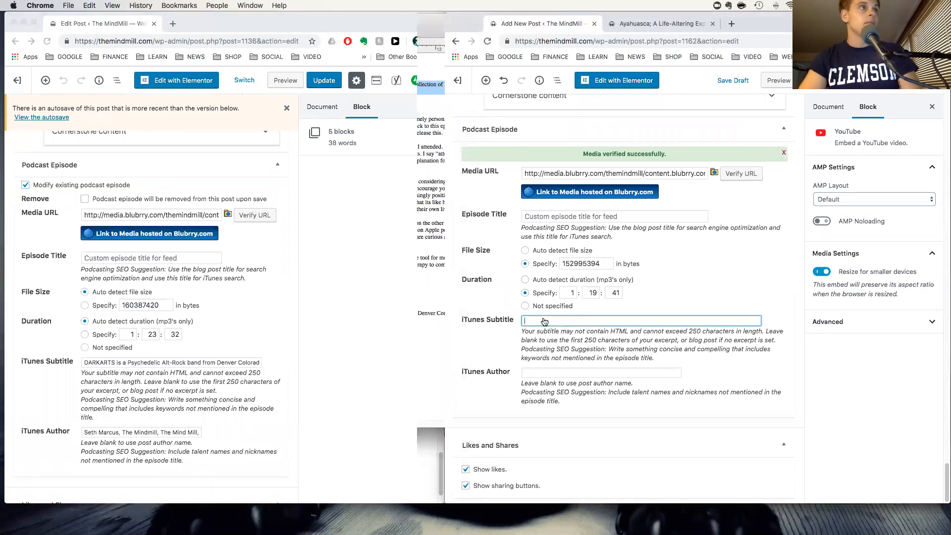
key("super+Tab")
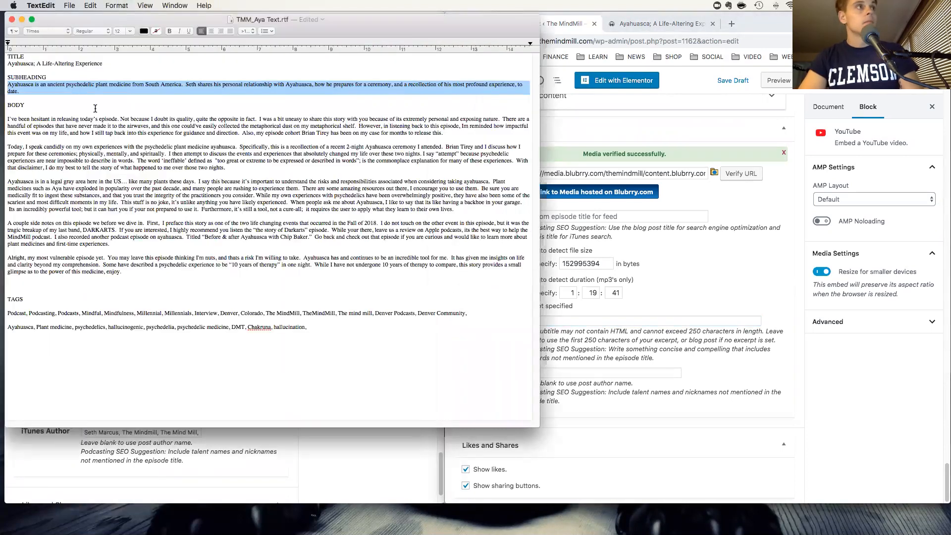
key("super+Tab")
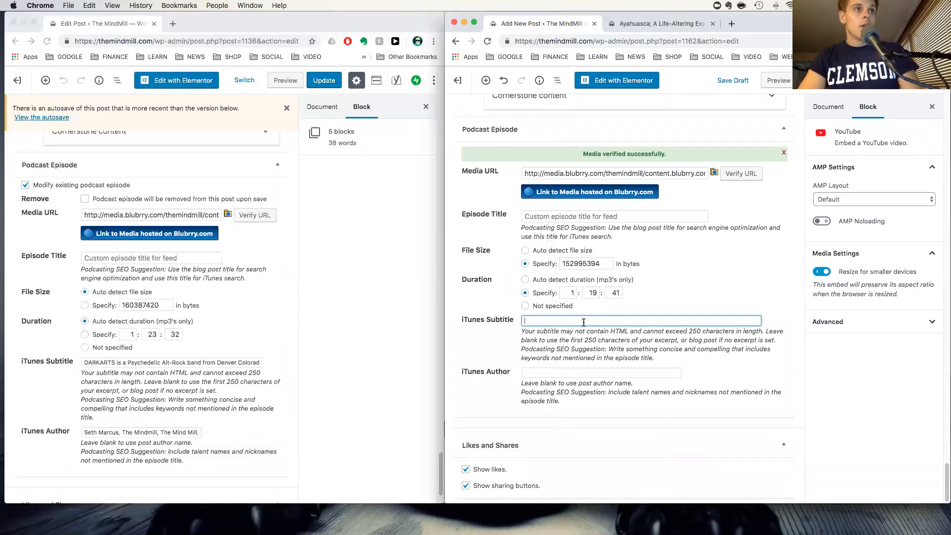
key("super+v")
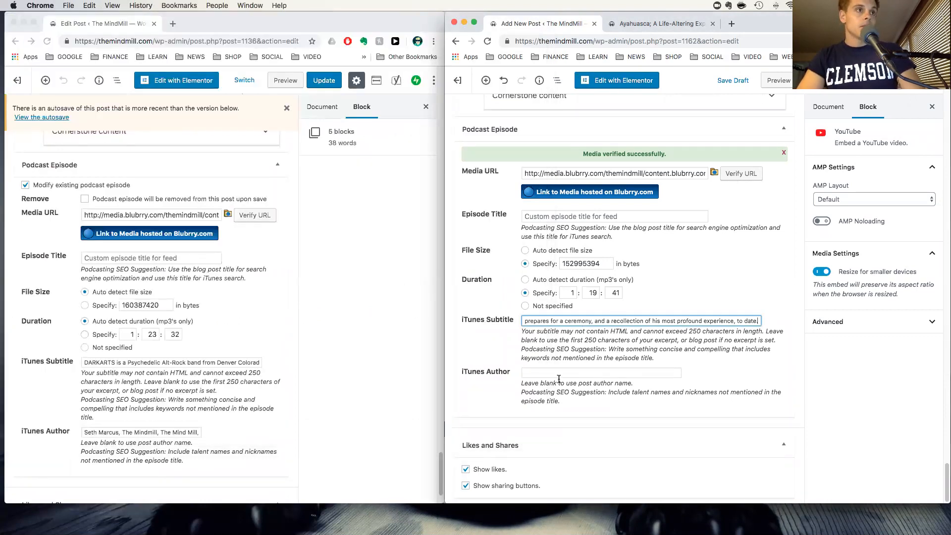
Try to copy the DARKARTS post's iTunes Author entry into the Ayahuasca episode's iTunes Author.
left_click(558, 373)
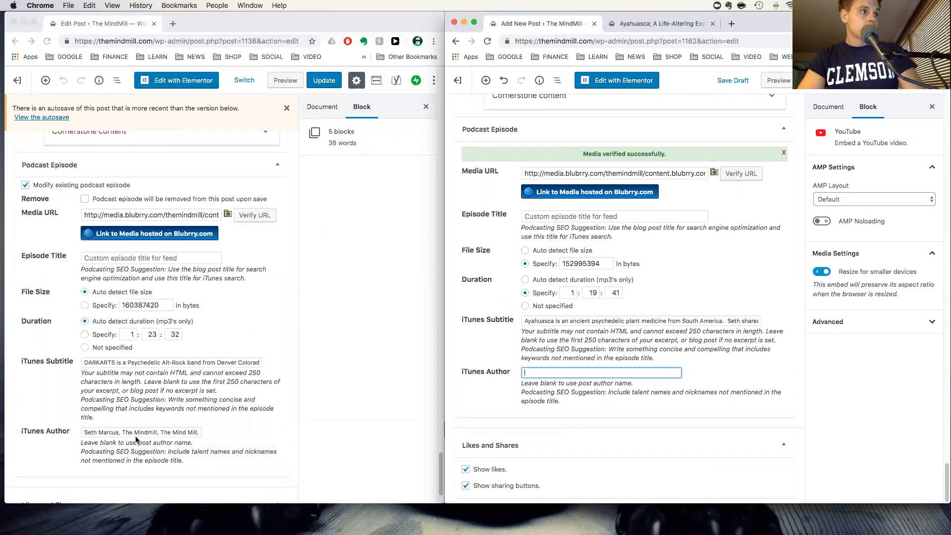
left_click(135, 436)
left_click_drag(117, 432, 176, 434)
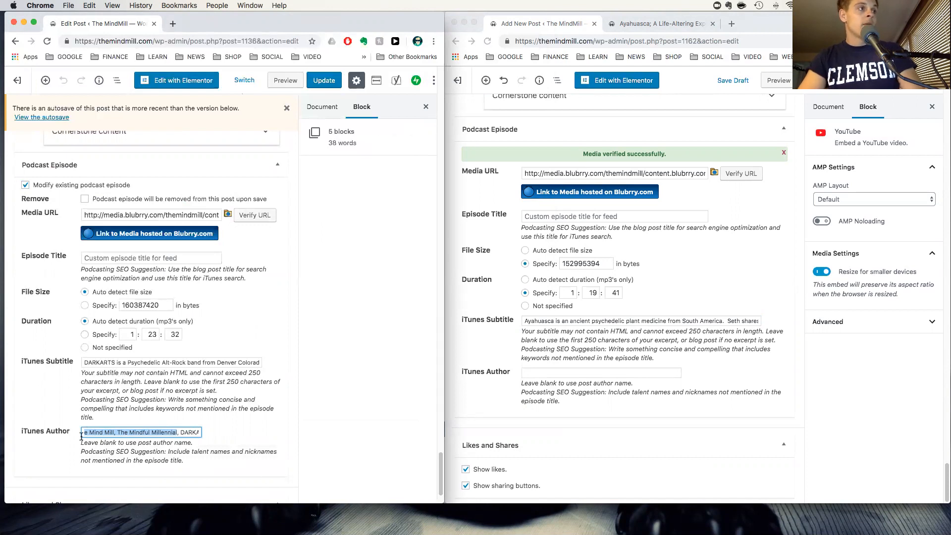
triple_click(114, 434)
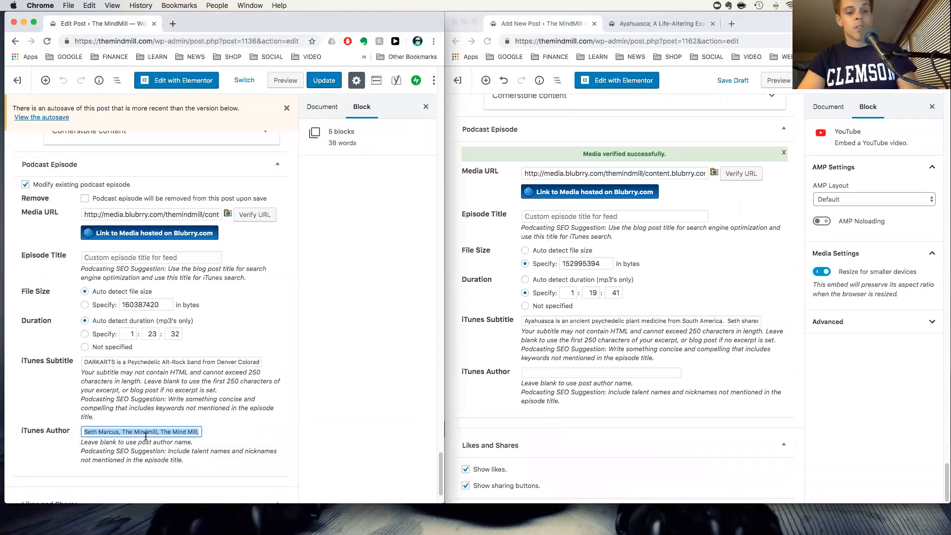
left_click(582, 374)
key("super+v")
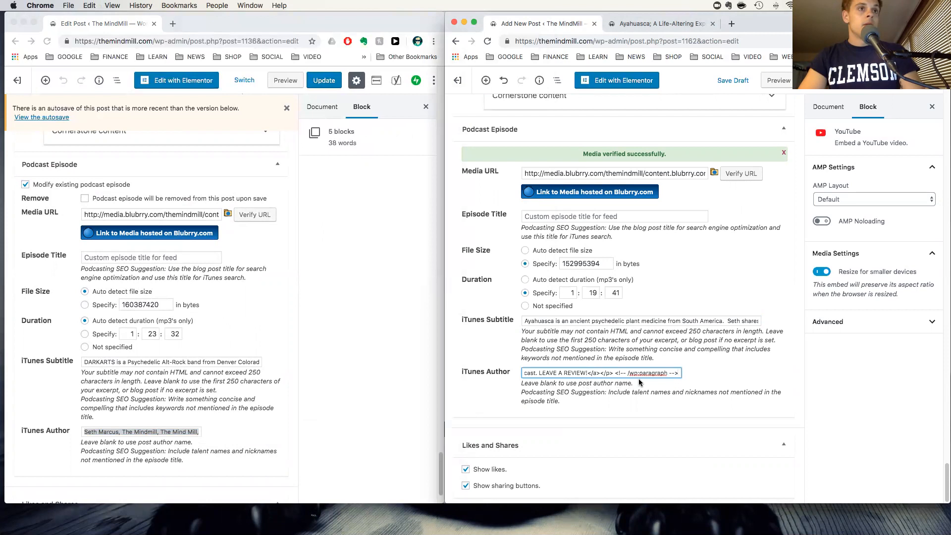
key("BackSpace")
key("super+a")
key("BackSpace")
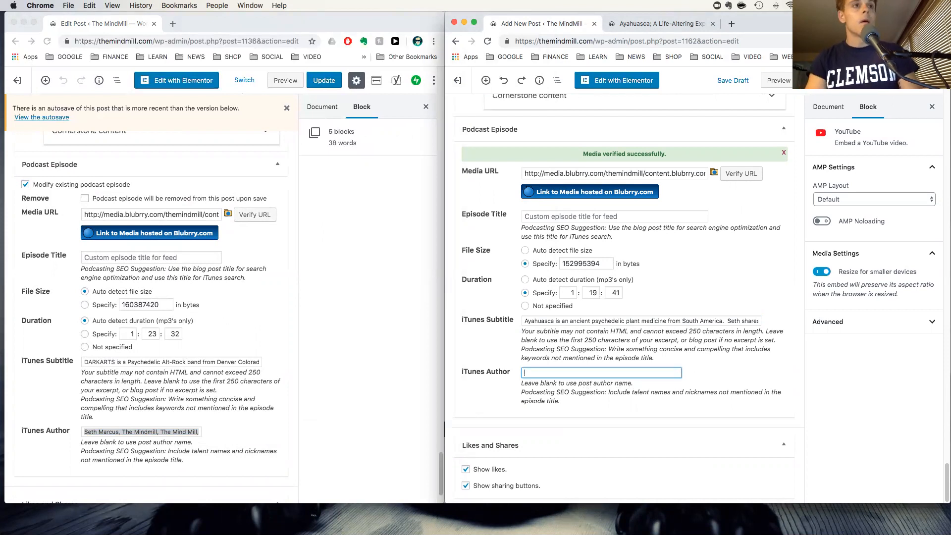
left_click(113, 430)
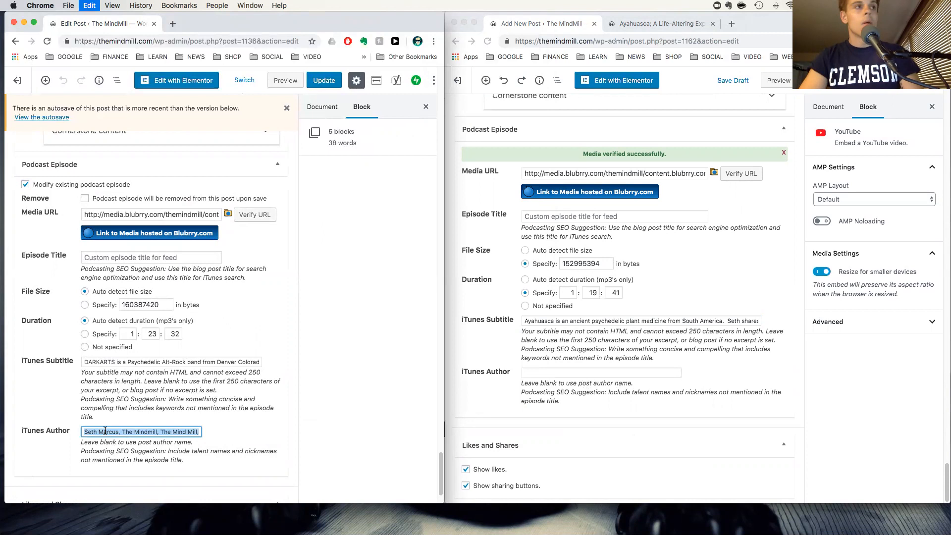
left_click(534, 374)
key("super+v")
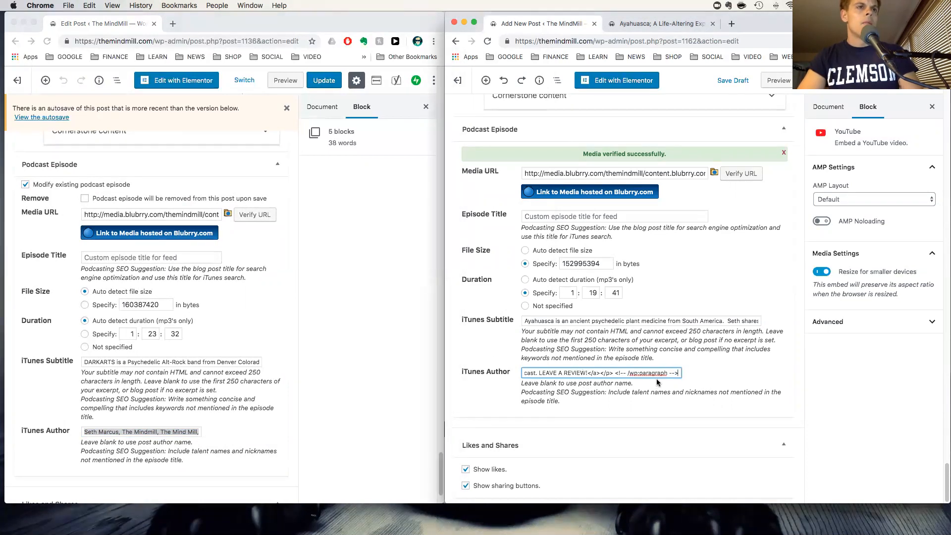
Replace the pasted markup in the Ayahuasca episode's iTunes Author with the host's name, The MindMill and the guest's name.
key("super+a")
key("BackSpace")
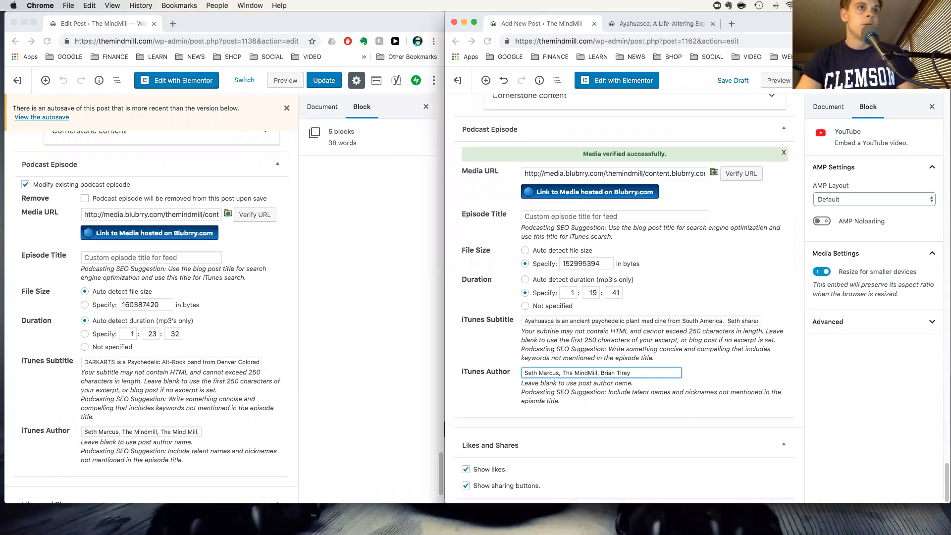
scroll(578, 362, "down", 1)
scroll(578, 362, "up", 1)
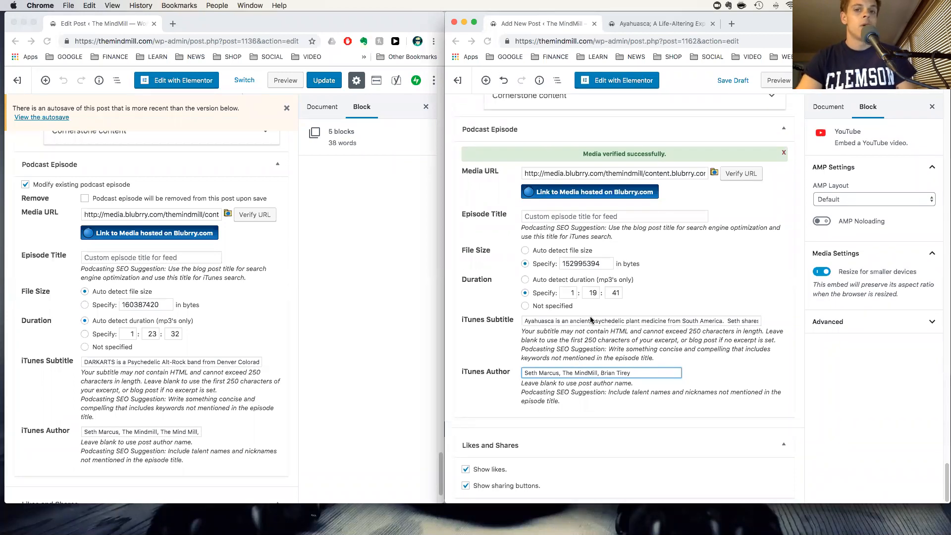
Review the Ayahuasca post's podcast episode fields, Yoast analysis results and focus keyphrase.
scroll(632, 290, "up", 4)
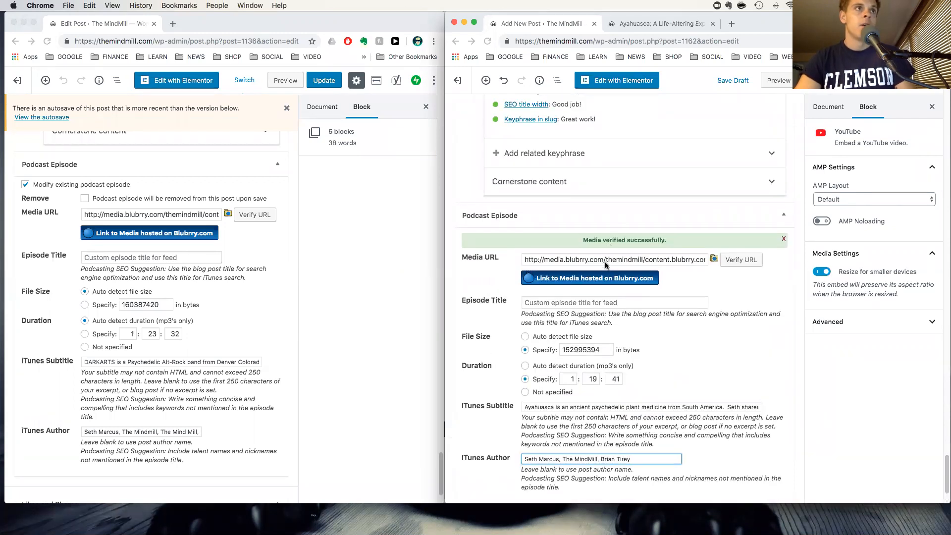
scroll(606, 273, "up", 5)
scroll(605, 281, "up", 5)
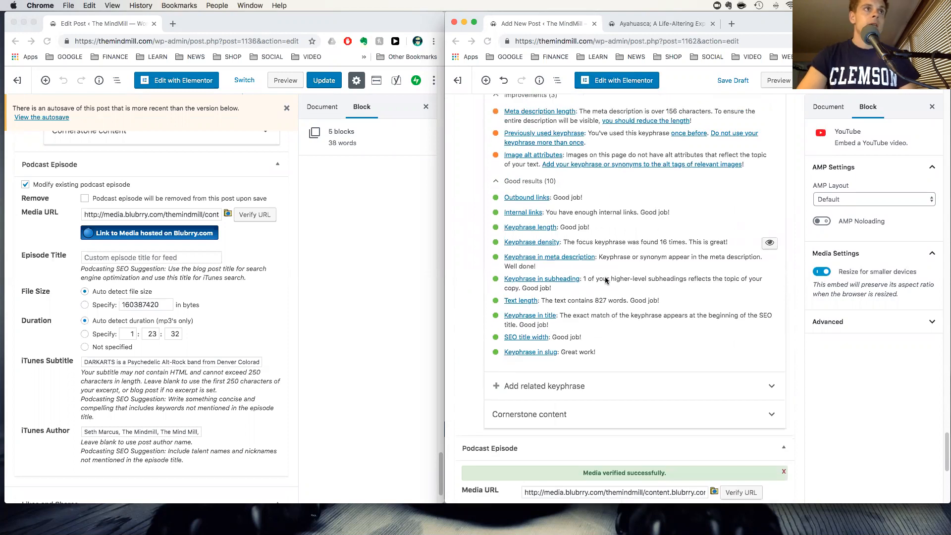
scroll(569, 366, "up", 6)
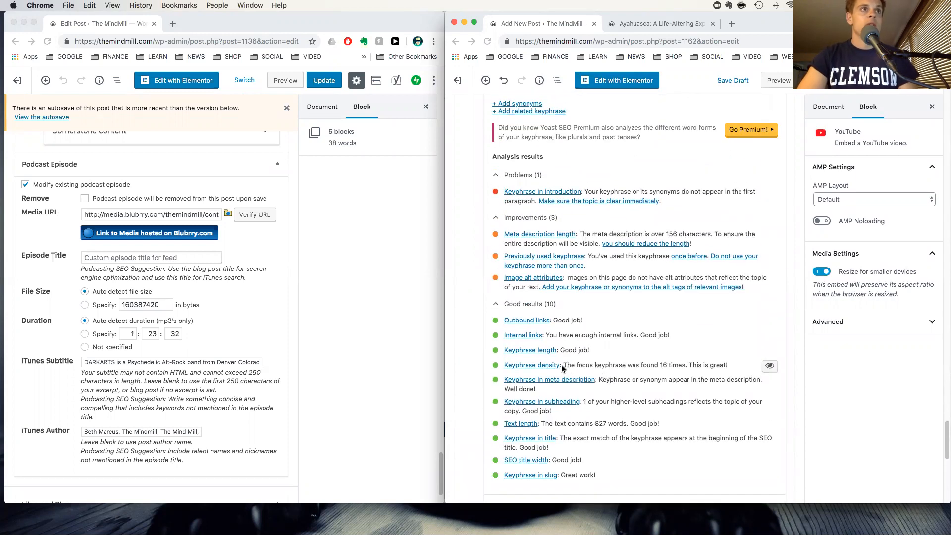
scroll(584, 306, "up", 2)
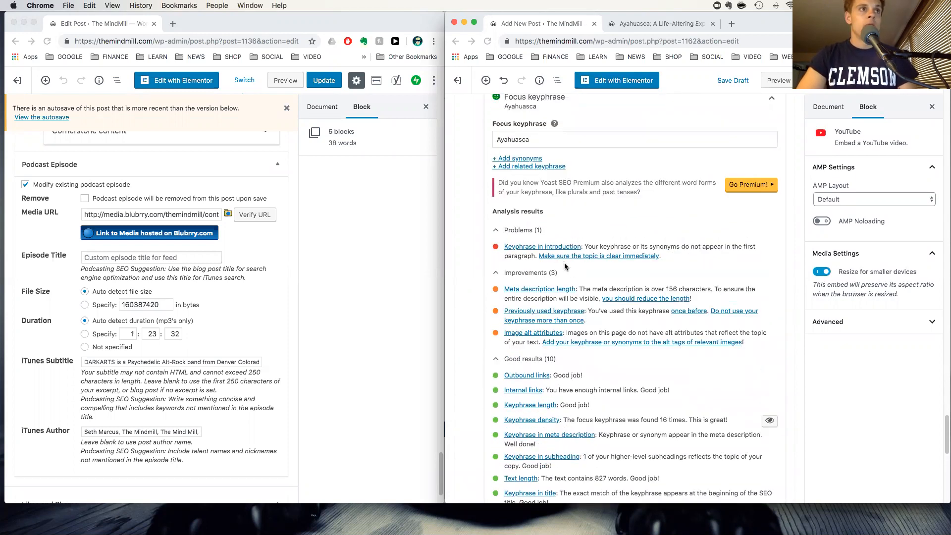
scroll(566, 267, "up", 1)
scroll(564, 266, "up", 2)
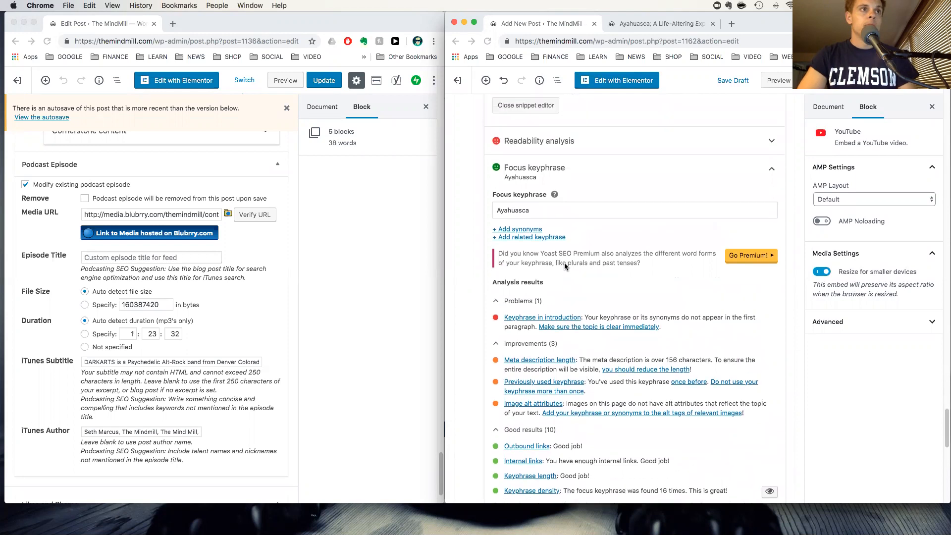
Generate front-end previews of the Ayahuasca post and the DARKARTS post.
scroll(565, 267, "up", 5)
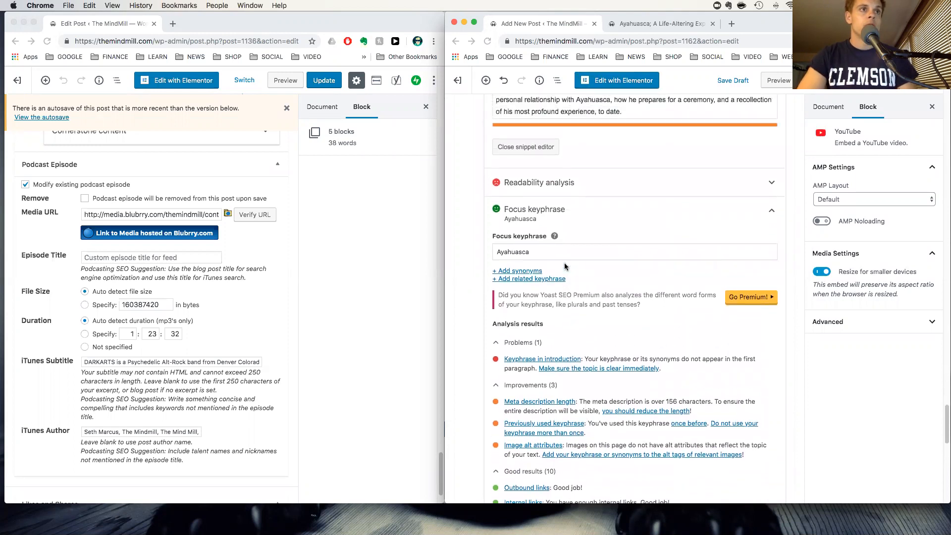
scroll(565, 267, "up", 15)
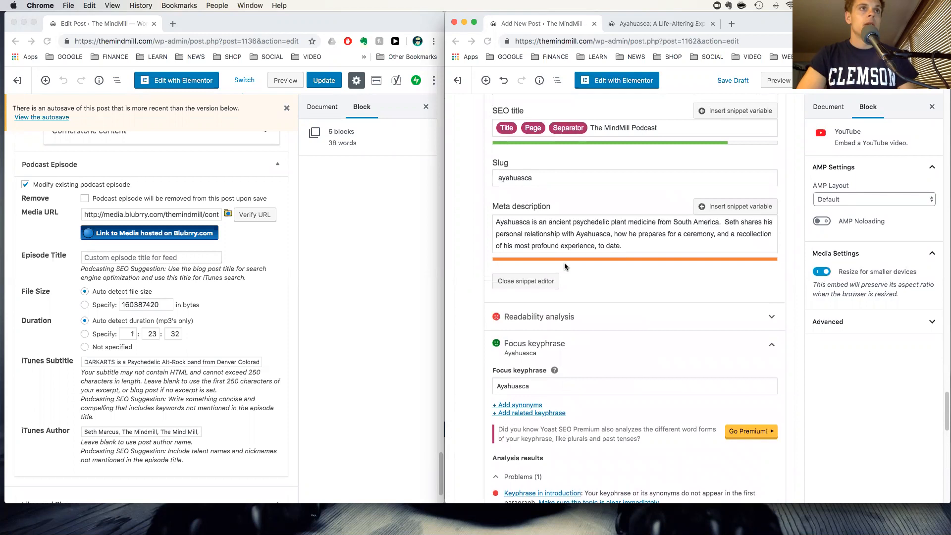
scroll(565, 267, "up", 12)
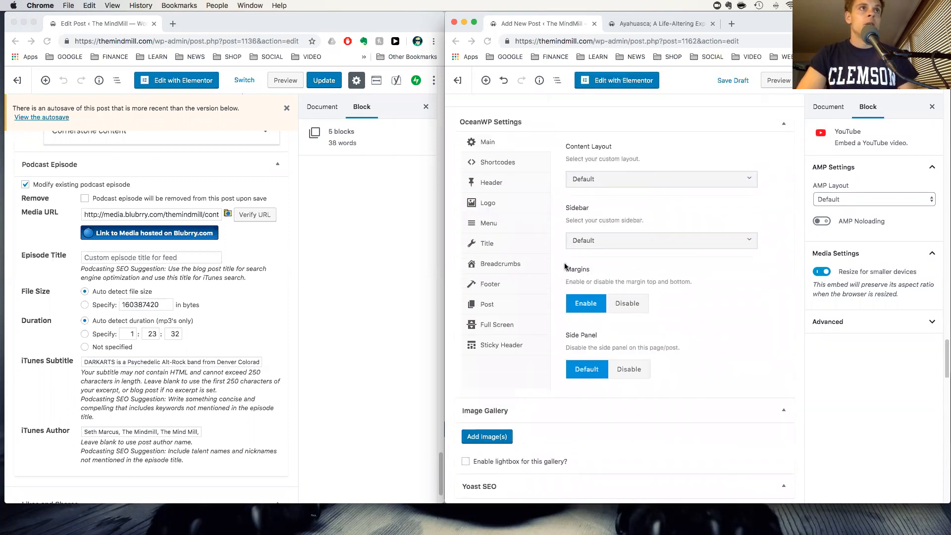
scroll(564, 267, "up", 3)
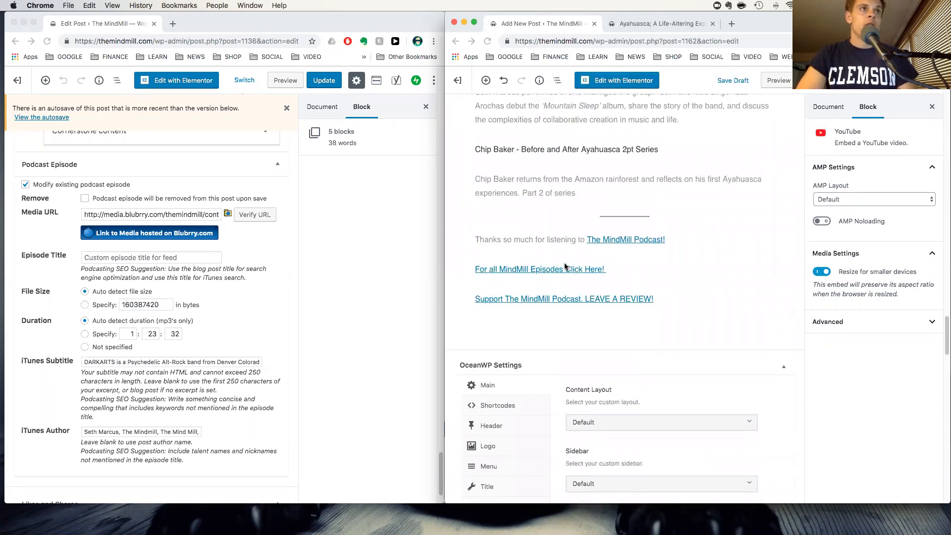
scroll(583, 249, "up", 15)
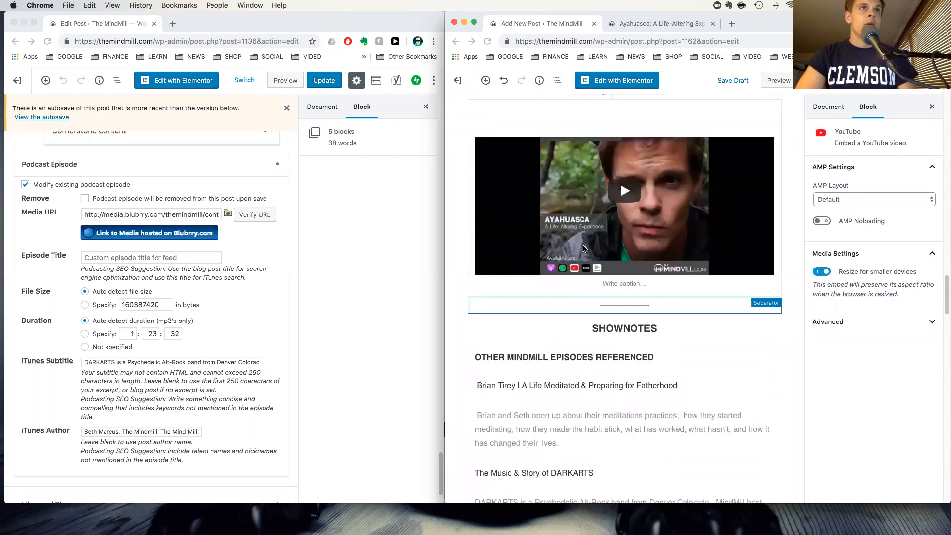
left_click(777, 81)
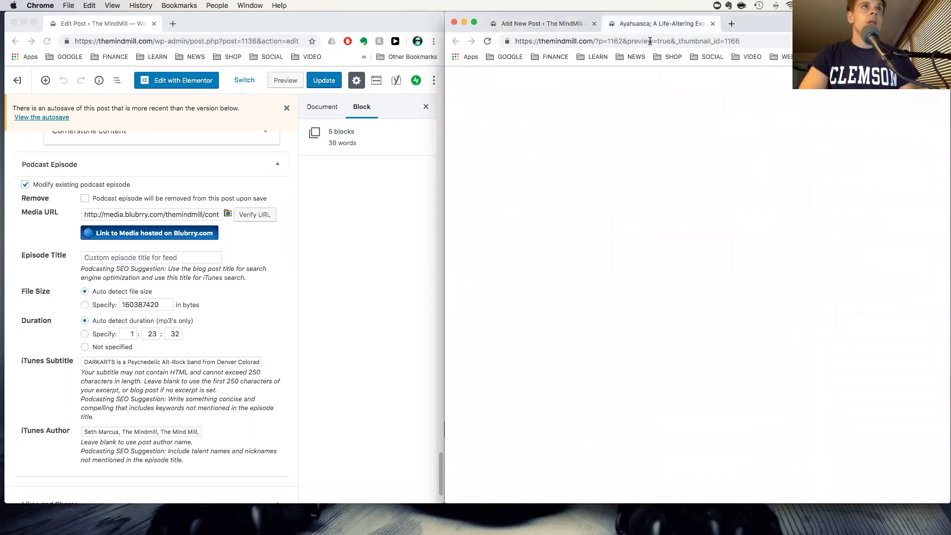
left_click(553, 28)
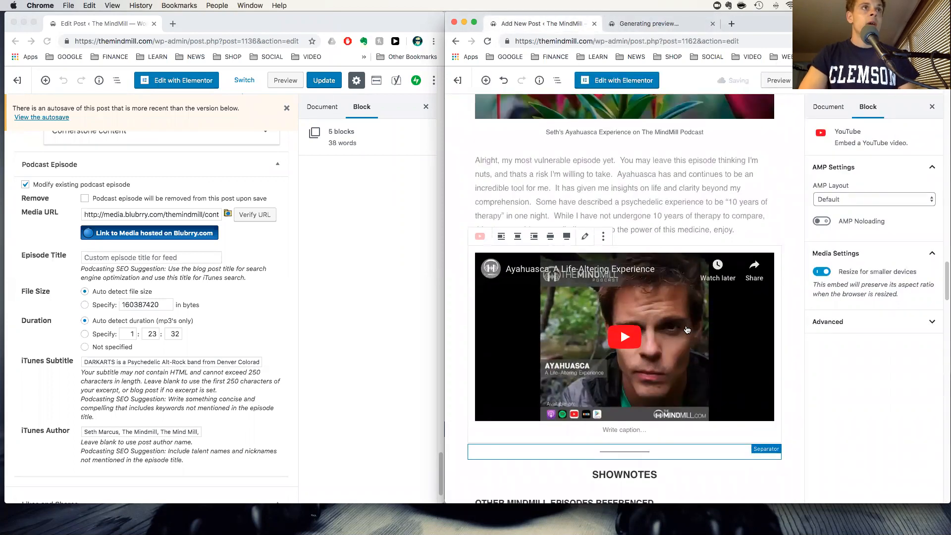
scroll(687, 330, "up", 10)
left_click(206, 19)
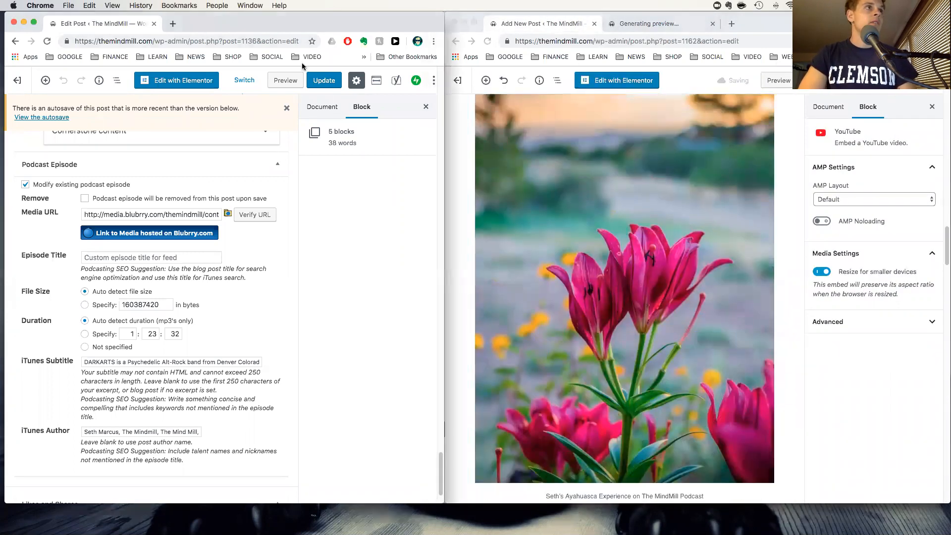
left_click(281, 81)
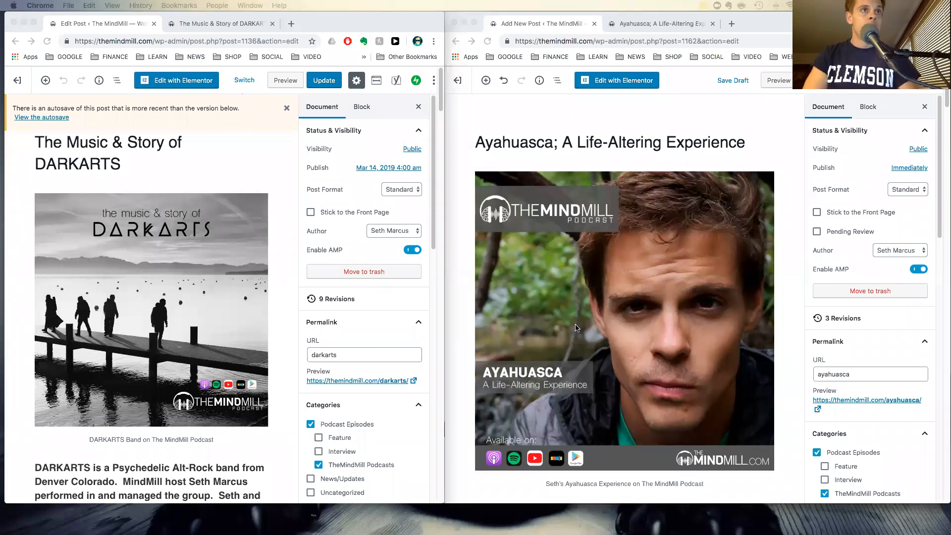
Review the Ayahuasca post's content in the editor and compare its preview page with the DARKARTS preview, including player, title and images.
scroll(614, 329, "down", 5)
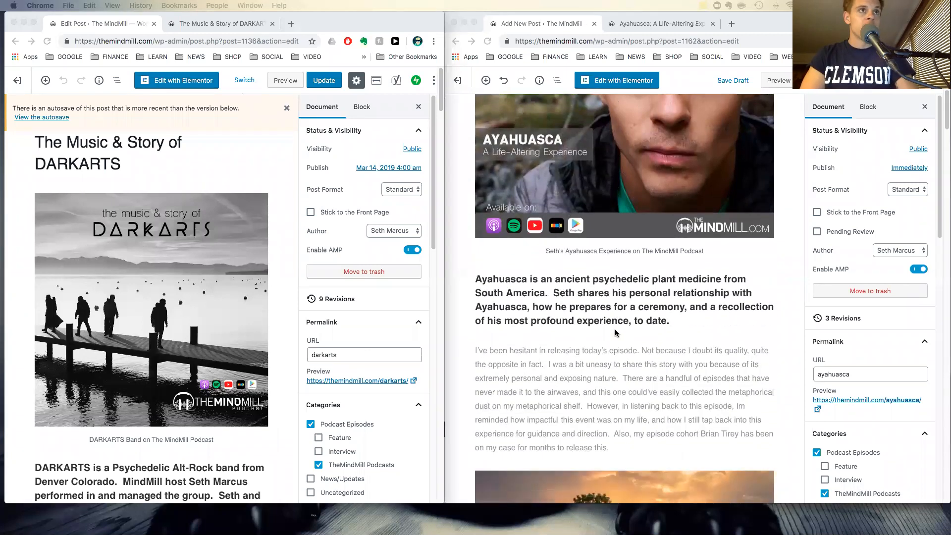
scroll(615, 332, "down", 4)
scroll(228, 317, "down", 6)
scroll(227, 317, "up", 7)
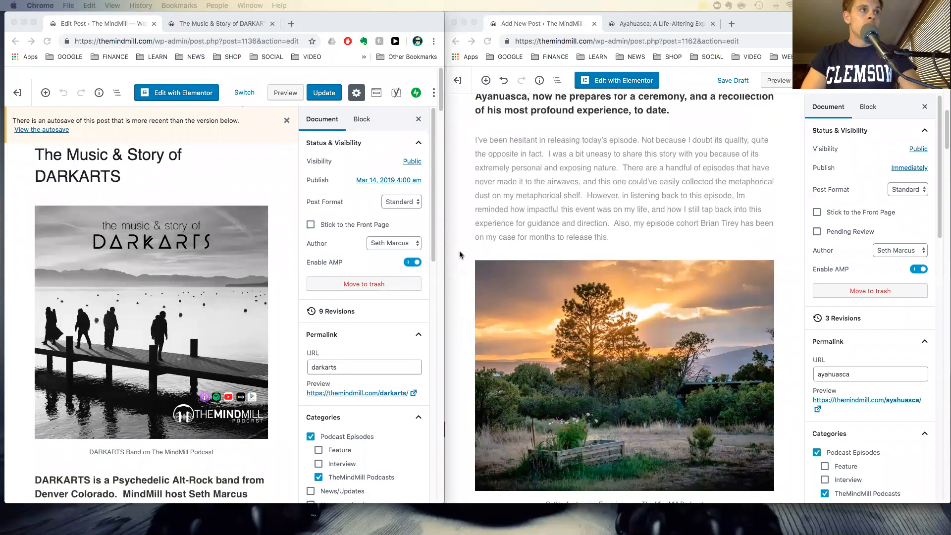
scroll(459, 255, "up", 9)
left_click(662, 25)
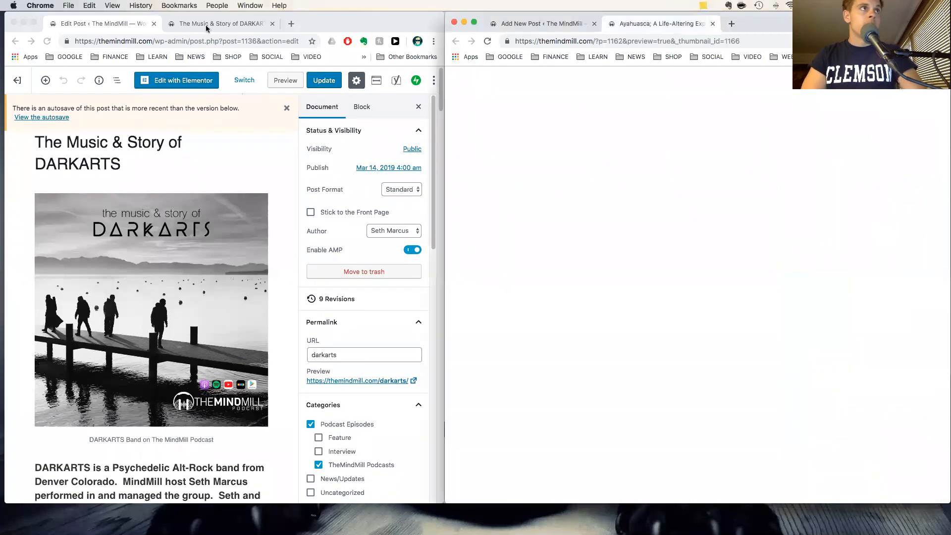
left_click(207, 29)
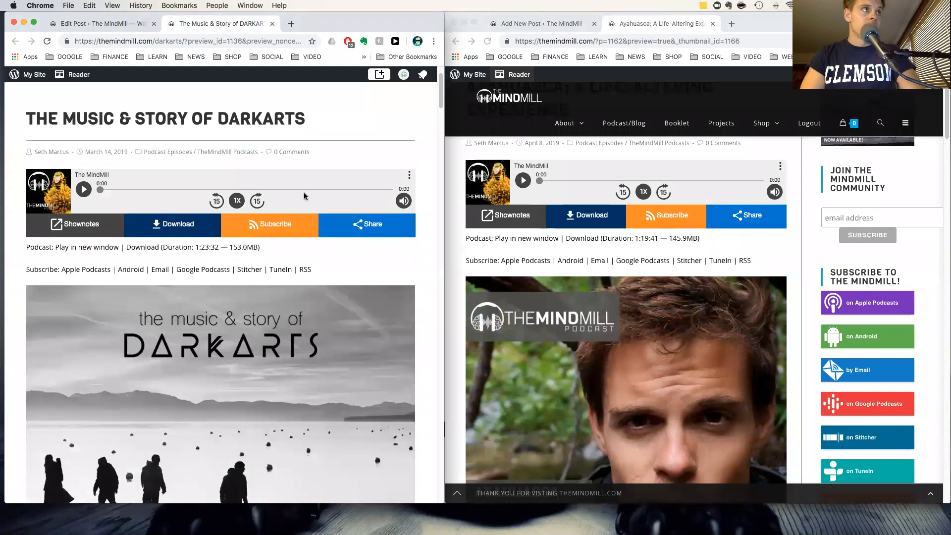
scroll(659, 418, "down", 7)
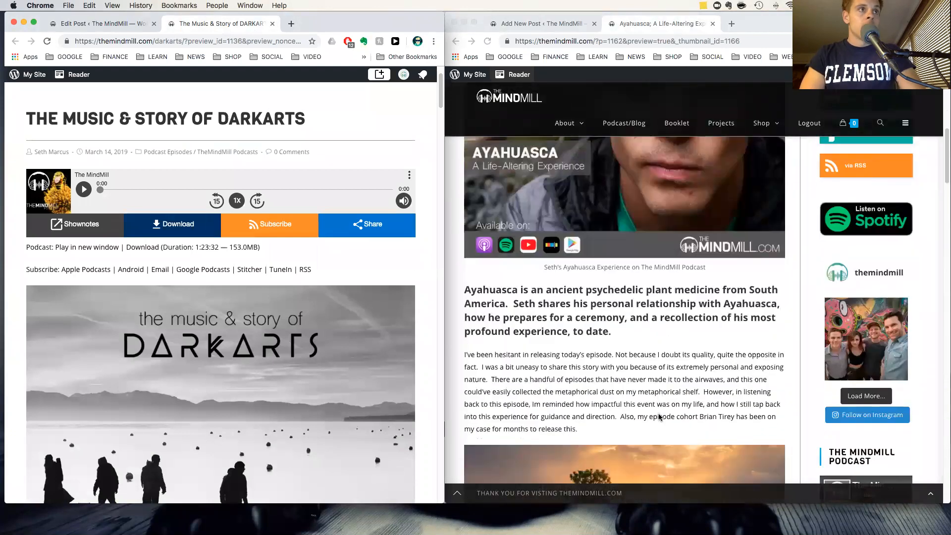
scroll(274, 391, "down", 15)
scroll(275, 394, "up", 10)
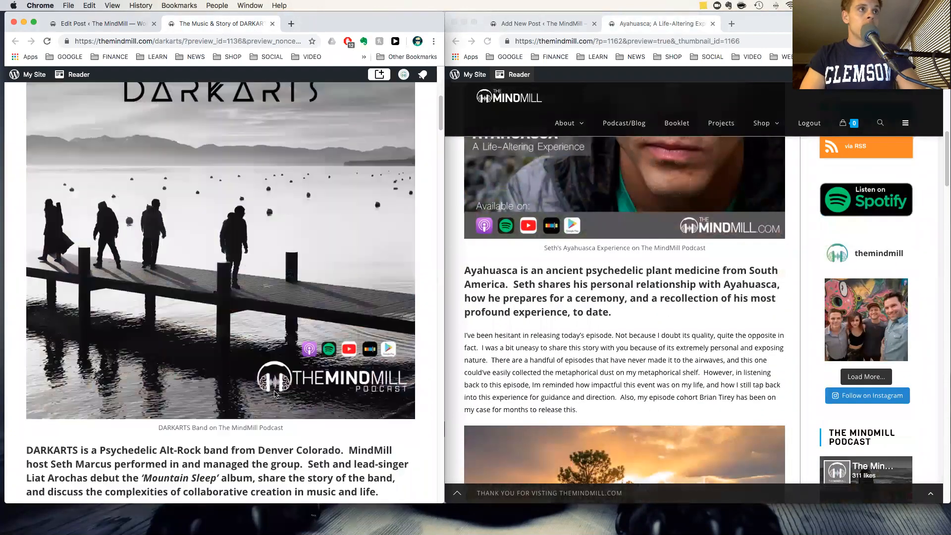
scroll(275, 394, "up", 7)
scroll(581, 191, "up", 7)
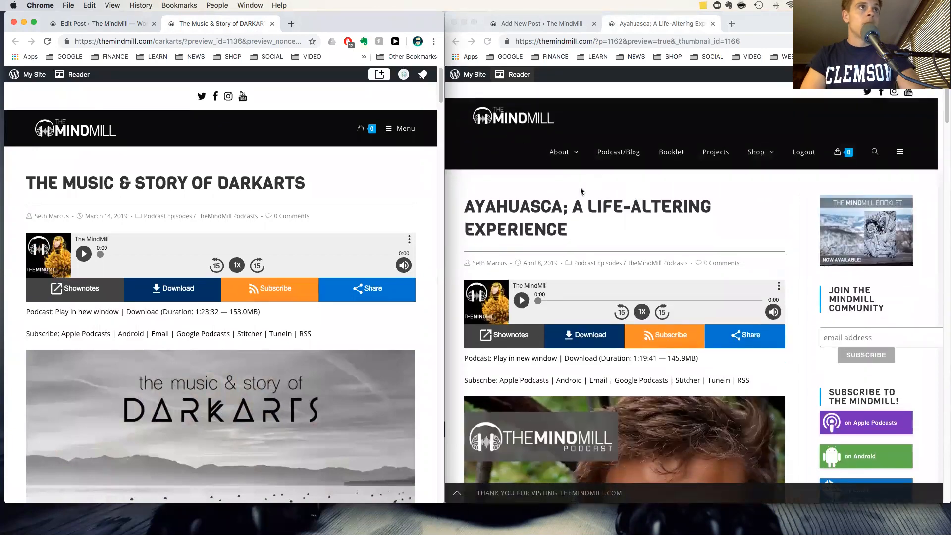
scroll(581, 191, "down", 7)
scroll(579, 149, "up", 7)
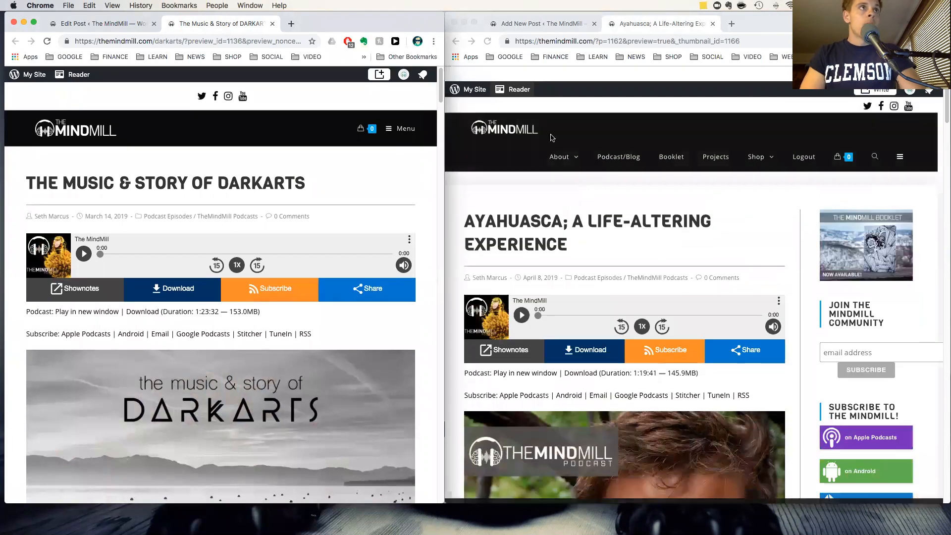
Return to both post editors and set the Ayahuasca post's publish date to April 9, 2019.
left_click(552, 24)
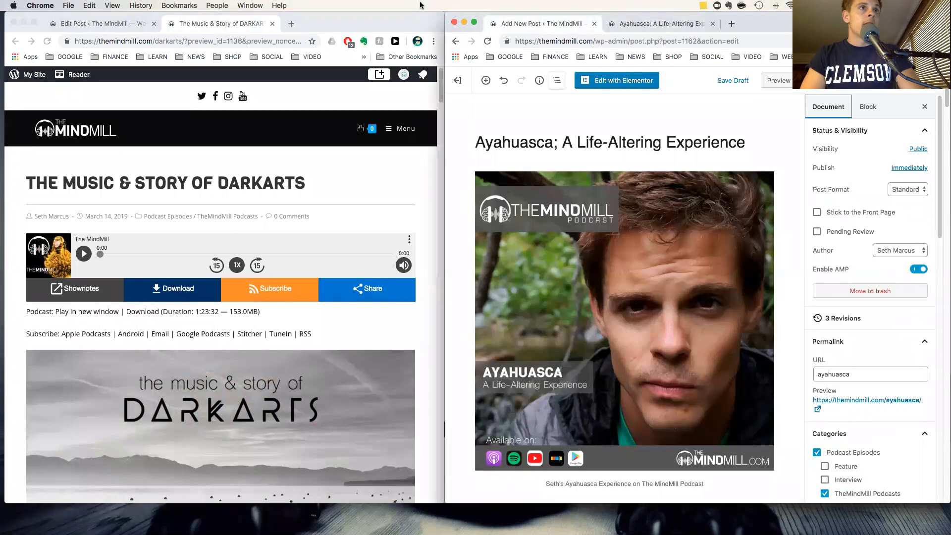
left_click(99, 23)
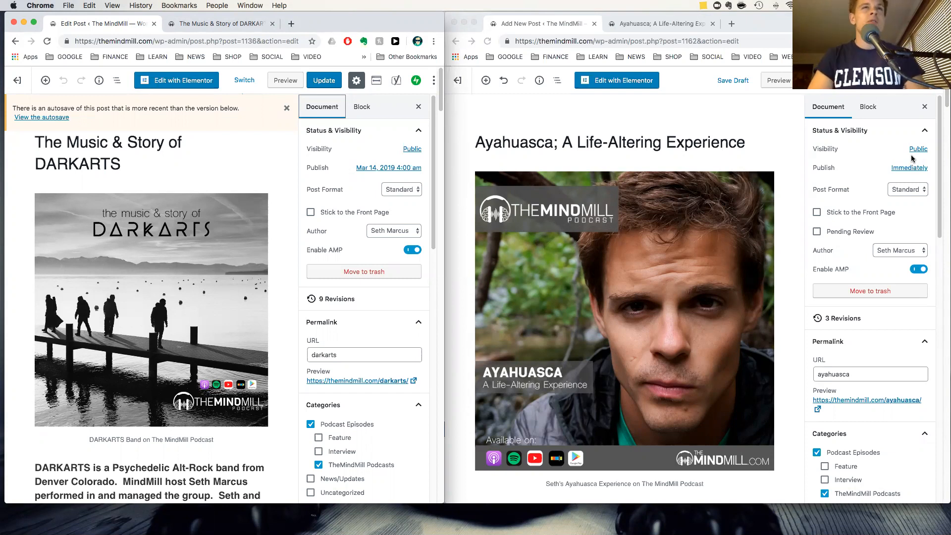
left_click(917, 167)
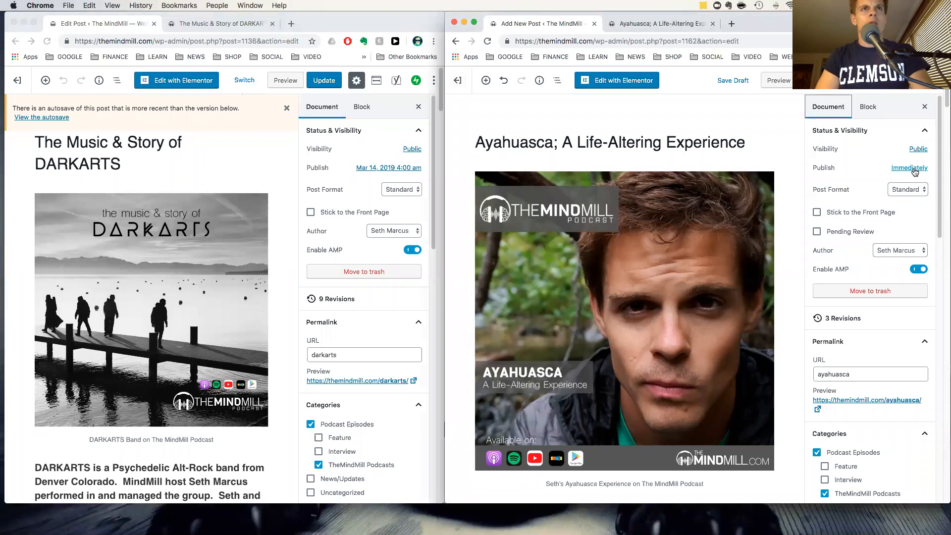
left_click(910, 169)
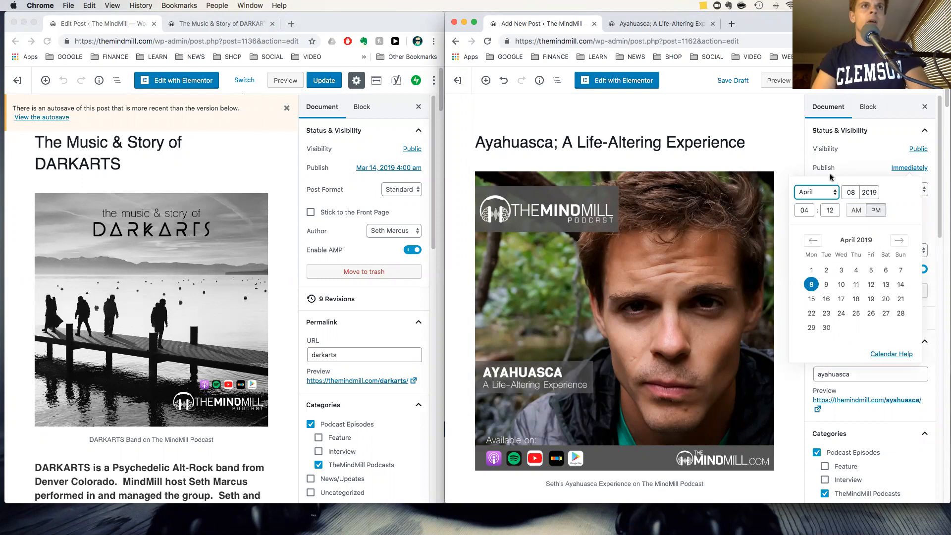
left_click(851, 192)
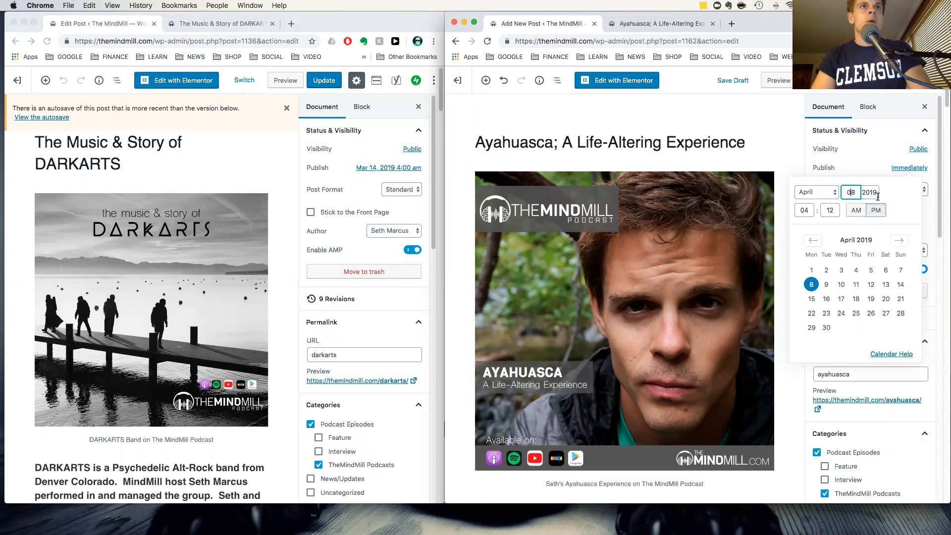
key("BackSpace")
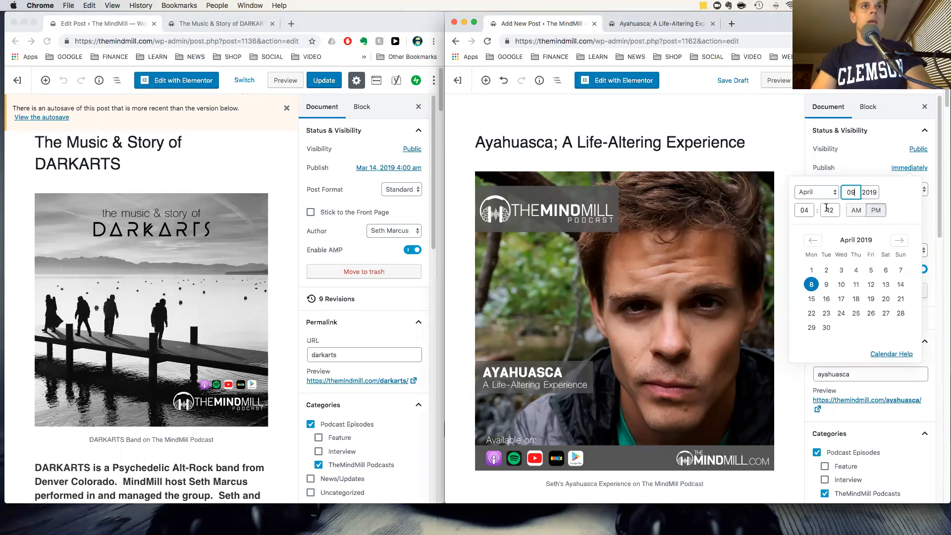
Set the Ayahuasca post's publish time to 4:00 AM and schedule the post.
left_click(860, 212)
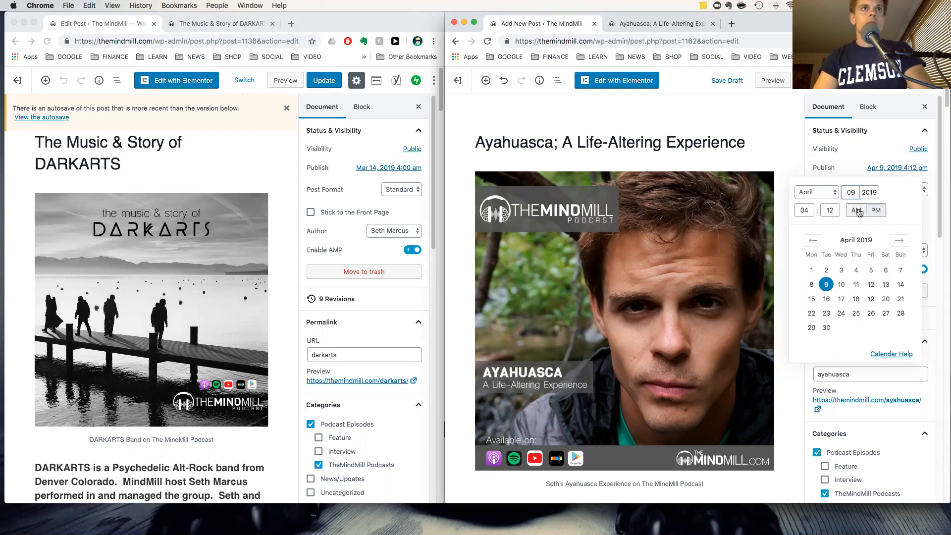
left_click(797, 210)
left_click(824, 210)
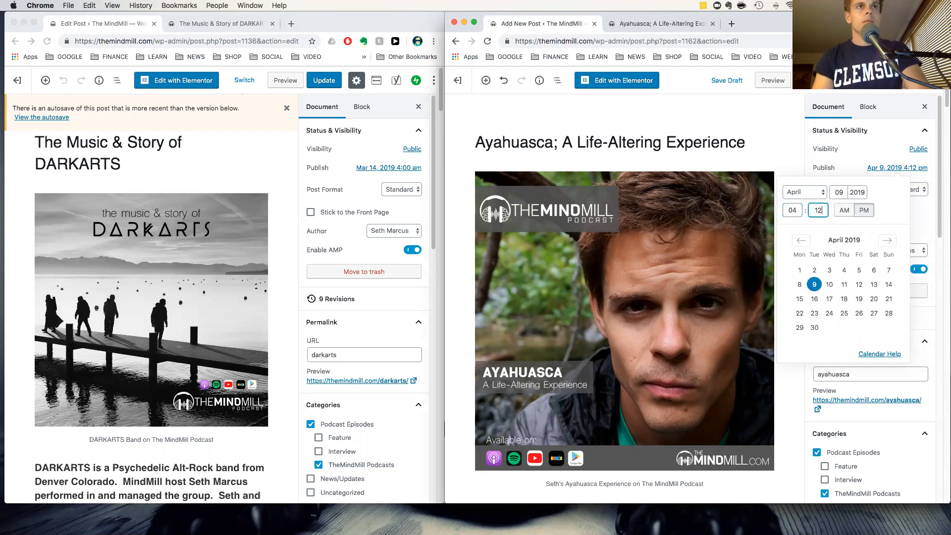
type("00")
left_click(844, 210)
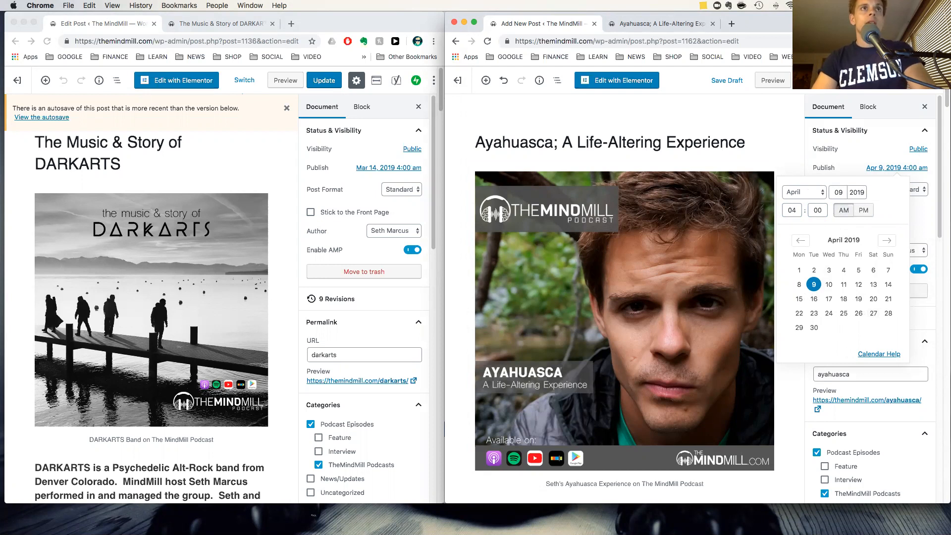
left_click(820, 80)
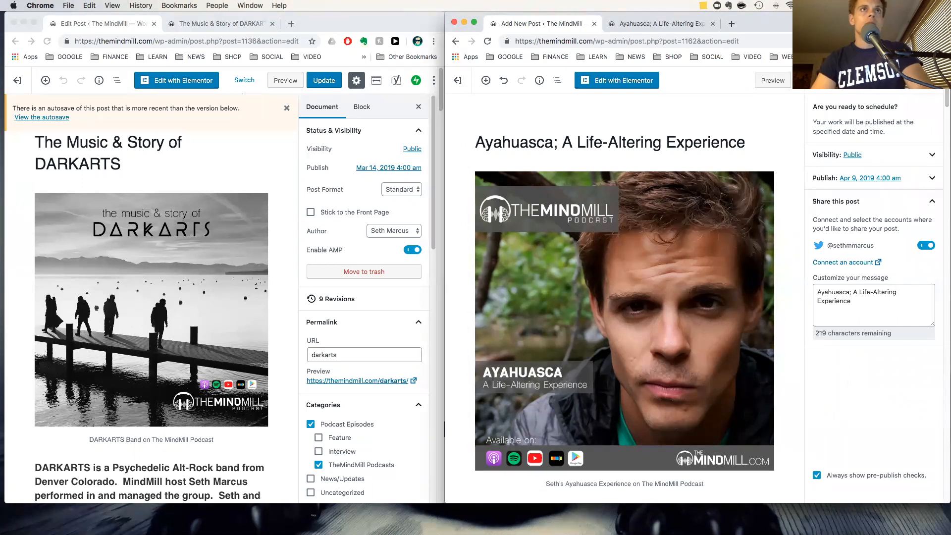
left_click(832, 80)
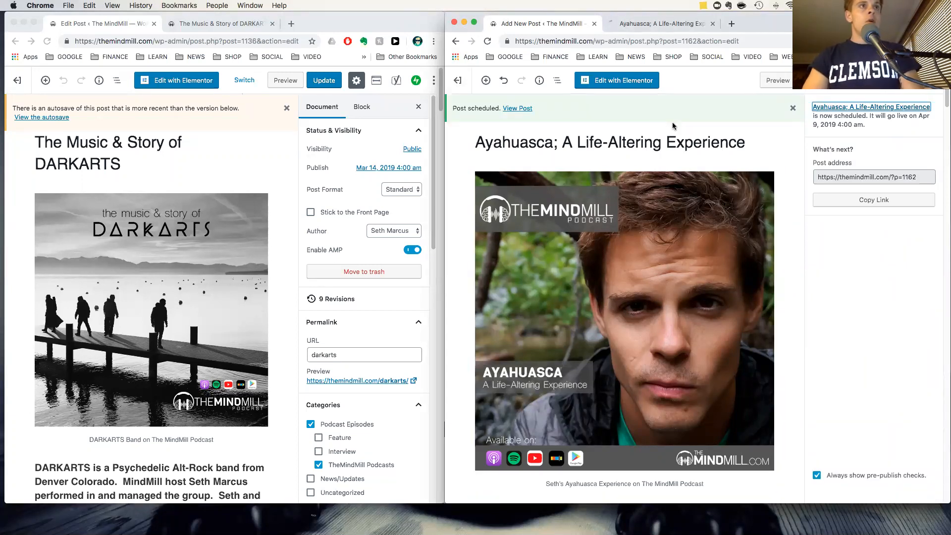
Switch to the untitled draft campaign in Mailchimp, examine its recipients, sender and content sections, and select the Subject field.
key("ctrl+Up")
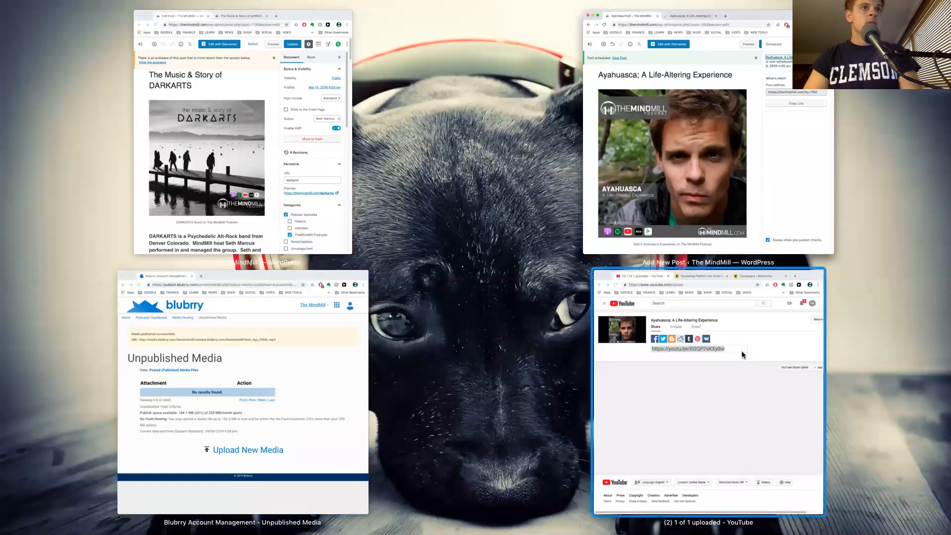
left_click(649, 383)
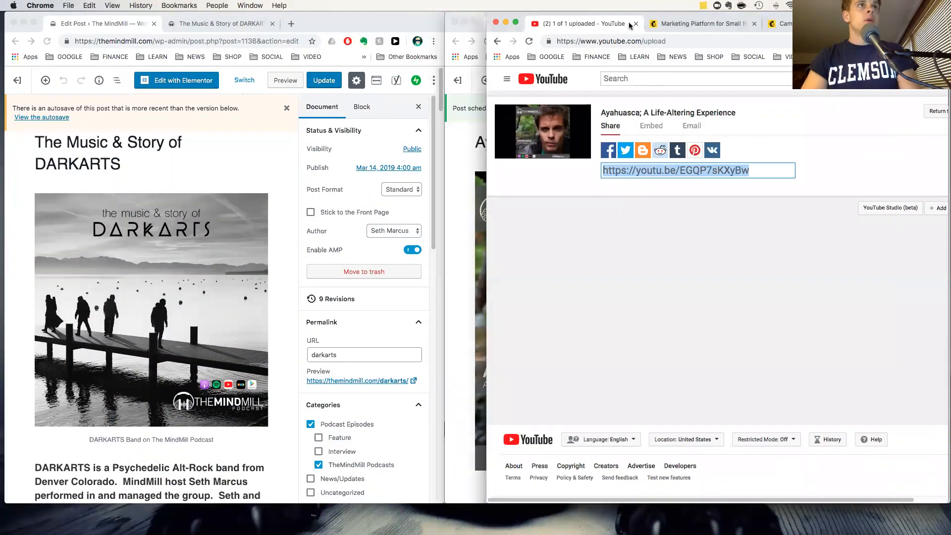
left_click(694, 24)
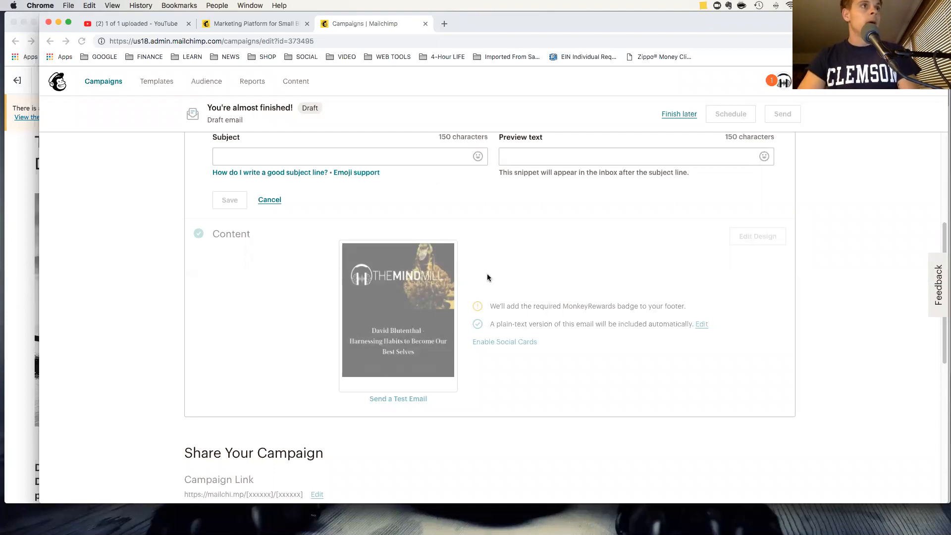
scroll(343, 242, "up", 1)
scroll(343, 242, "up", 5)
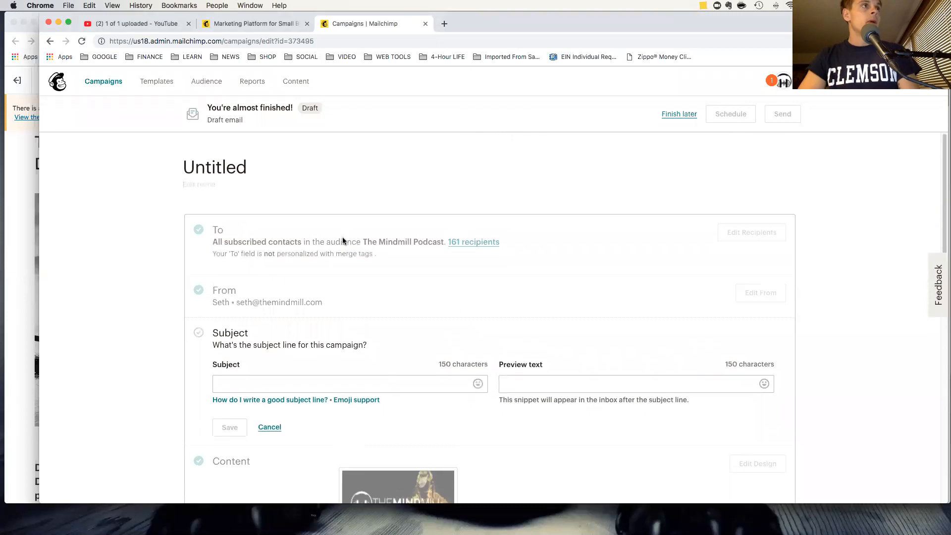
scroll(396, 340, "down", 2)
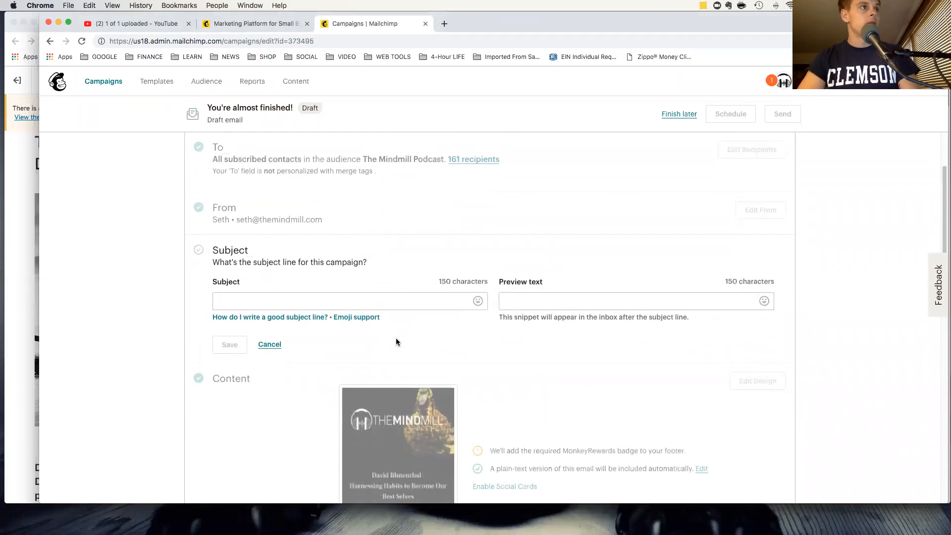
scroll(345, 229, "down", 1)
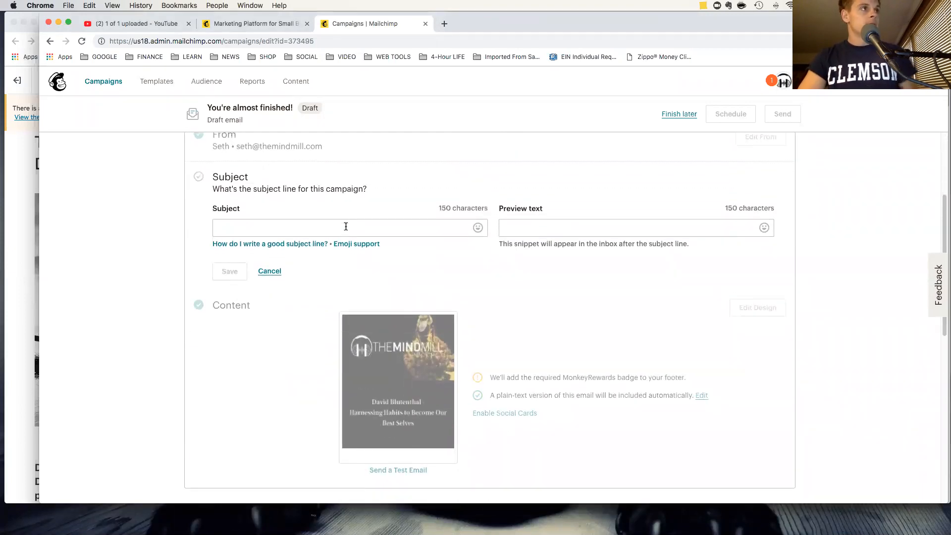
left_click(346, 226)
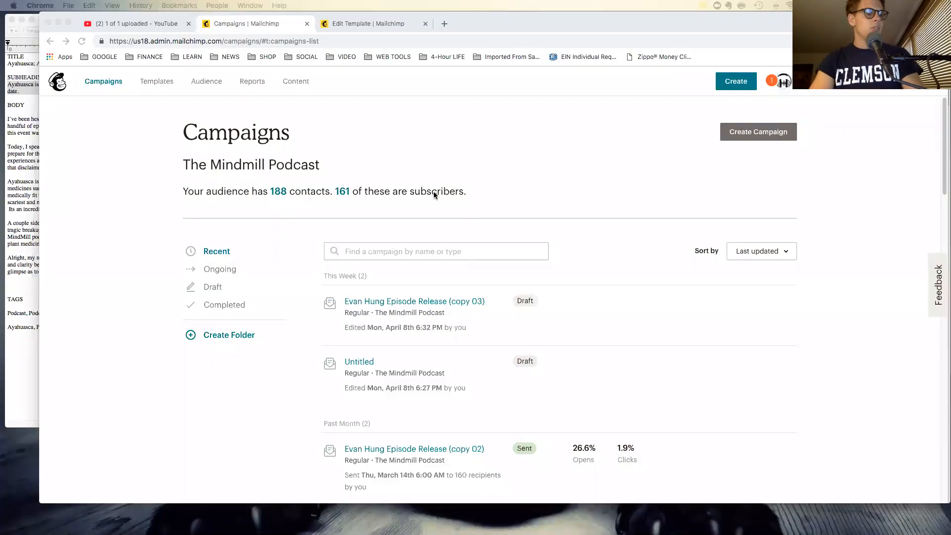
Check the options of the last sent campaign (copy 02) and open the draft episode release campaign (copy 03).
scroll(416, 292, "down", 3)
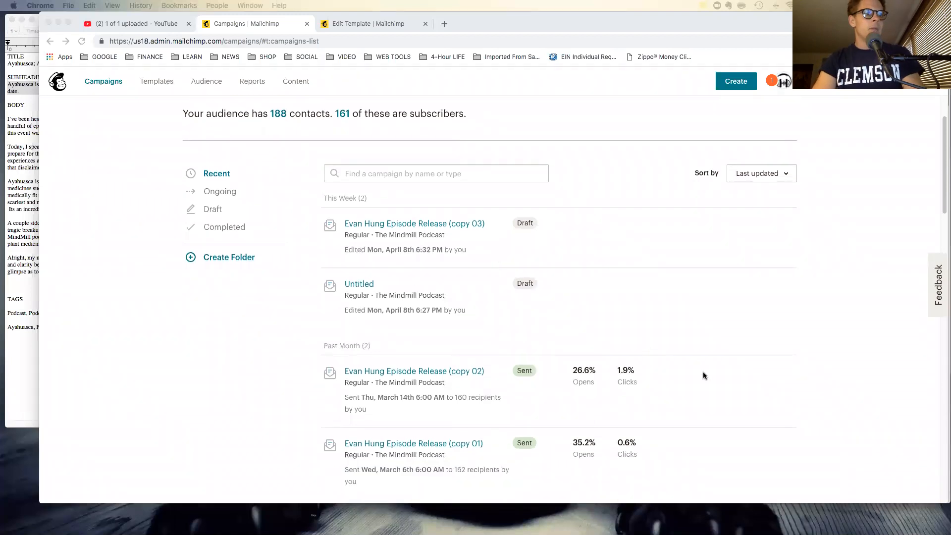
left_click(703, 376)
mouse_move(786, 376)
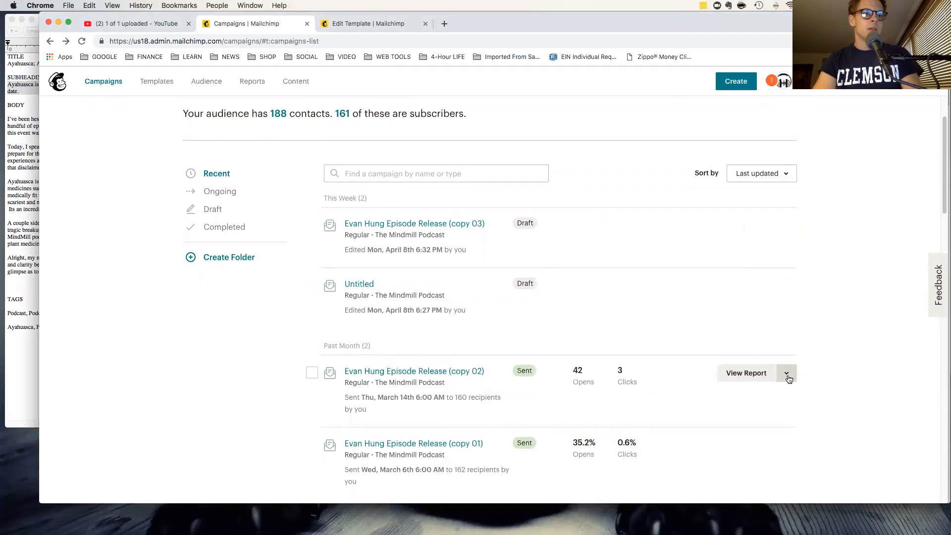
left_click(787, 376)
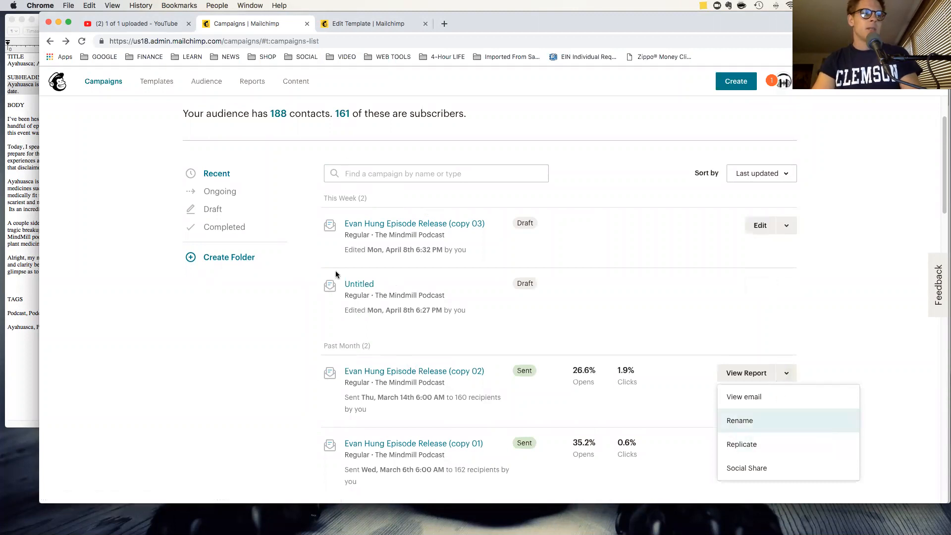
left_click(379, 227)
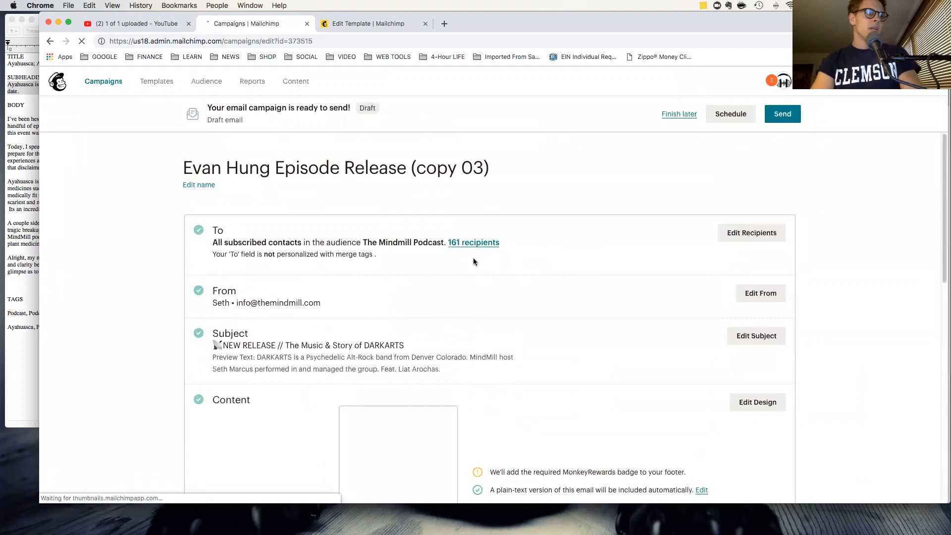
Rename the draft campaign "Ayahuasca; A Life-Altering Experience" using the title copied from the TextEdit notes, and save the name.
left_click(203, 185)
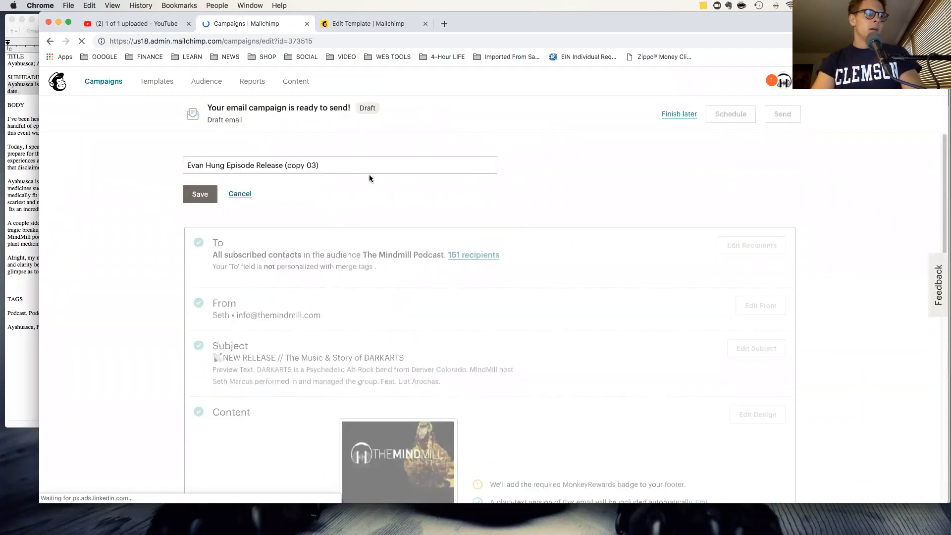
left_click_drag(330, 165, 145, 162)
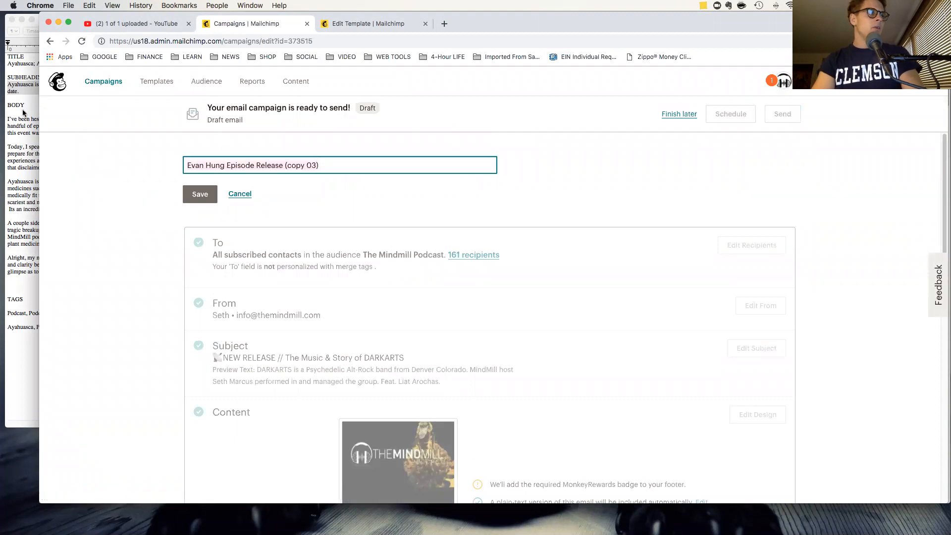
left_click(23, 113)
triple_click(124, 63)
key("super+c")
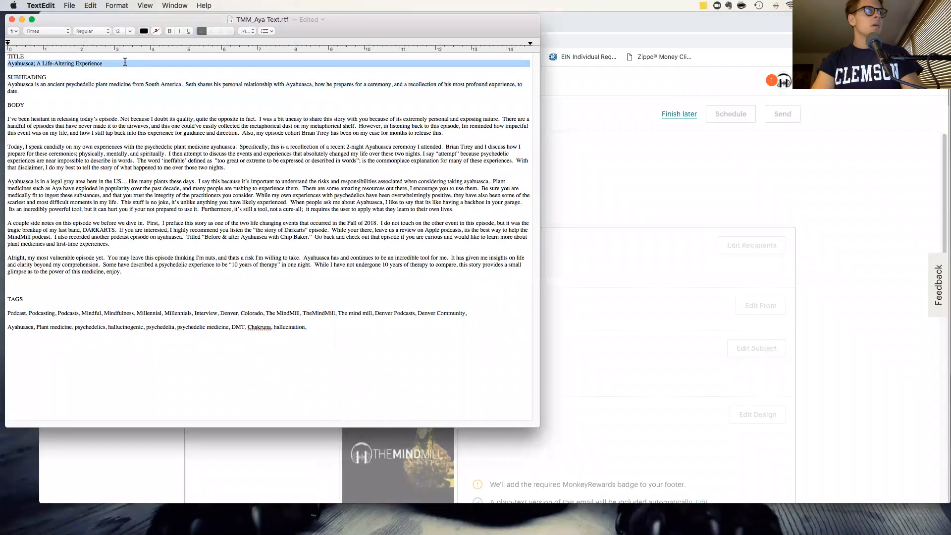
left_click(650, 183)
key("super+v")
left_click(204, 196)
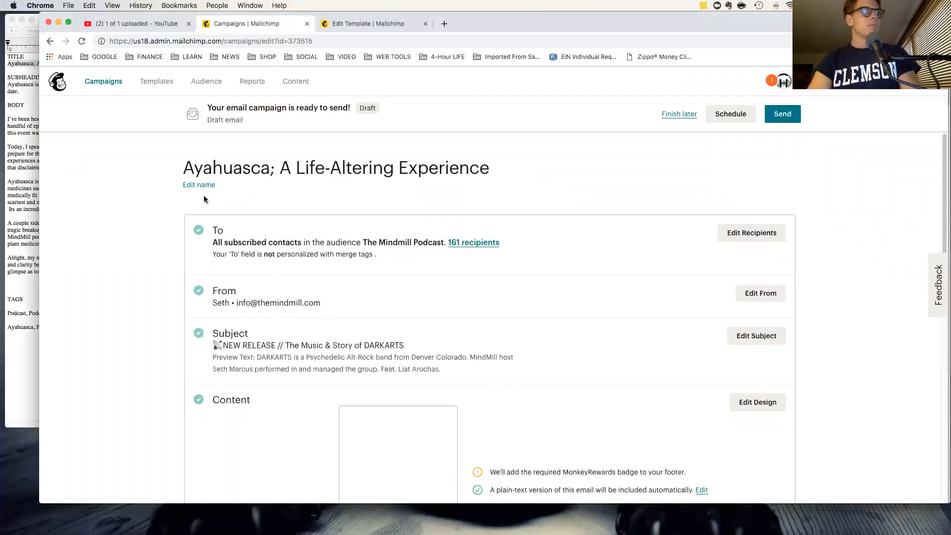
Edit the campaign's subject line to read "NEW RELEASE // Ayahuasca | A Life-Altering Experience" after the emoji.
scroll(270, 190, "down", 2)
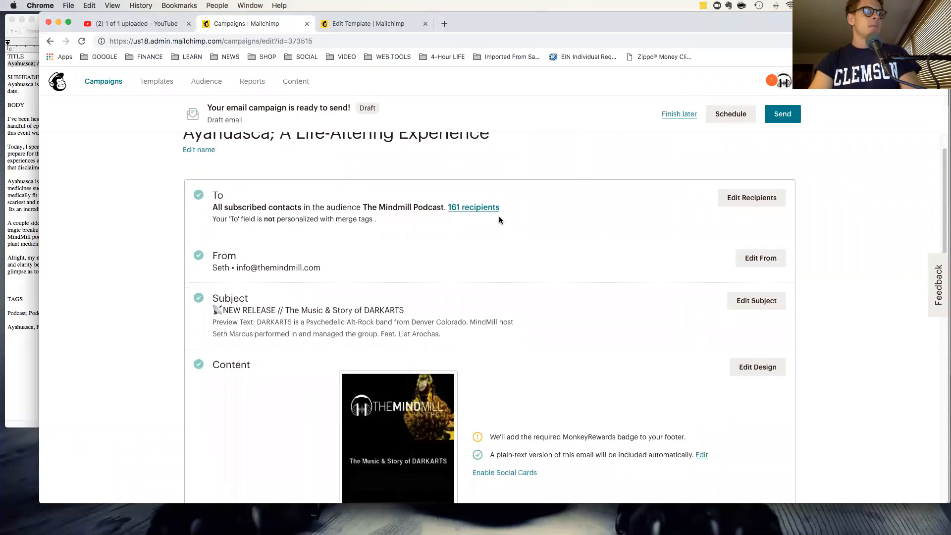
scroll(459, 277, "down", 1)
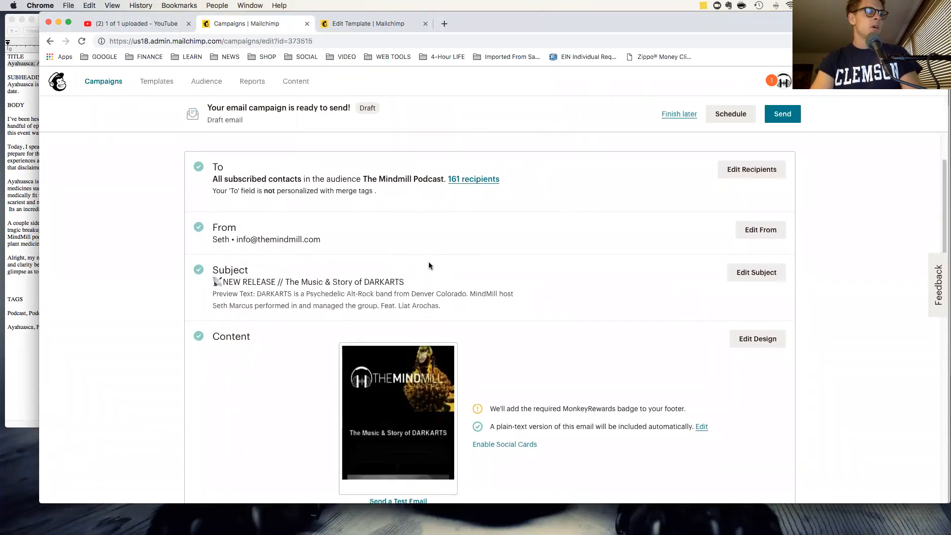
scroll(429, 266, "down", 2)
left_click(758, 212)
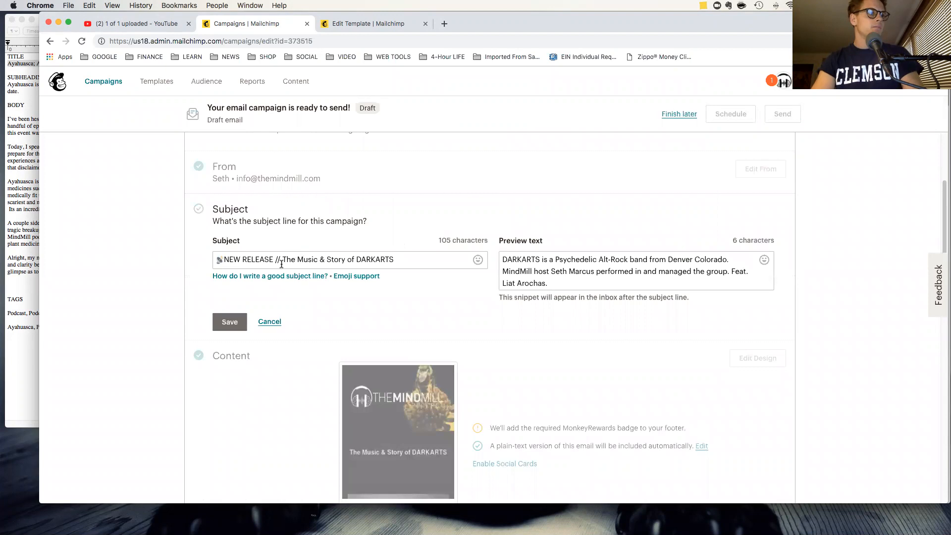
left_click_drag(282, 258, 438, 261)
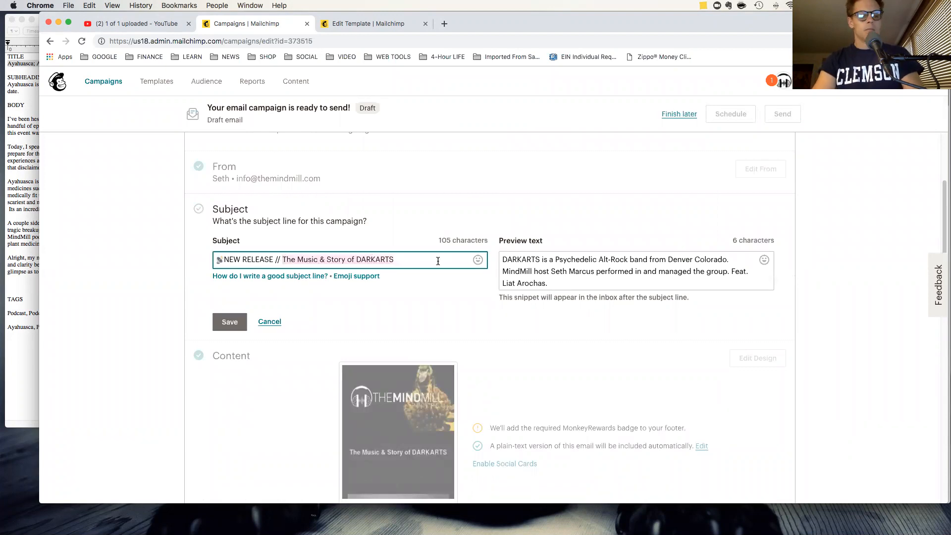
type("Ayahuasca: A Life-Altering Experience")
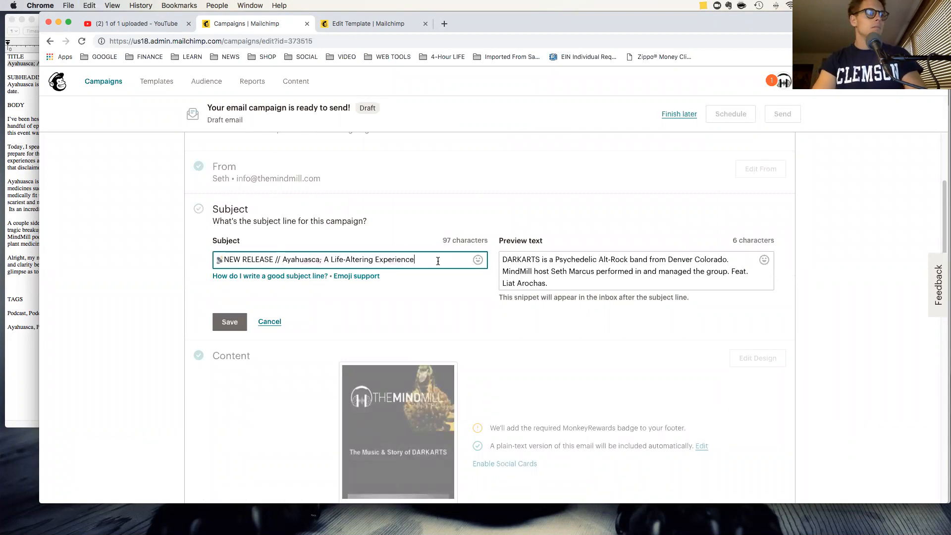
left_click(322, 258)
key("BackSpace")
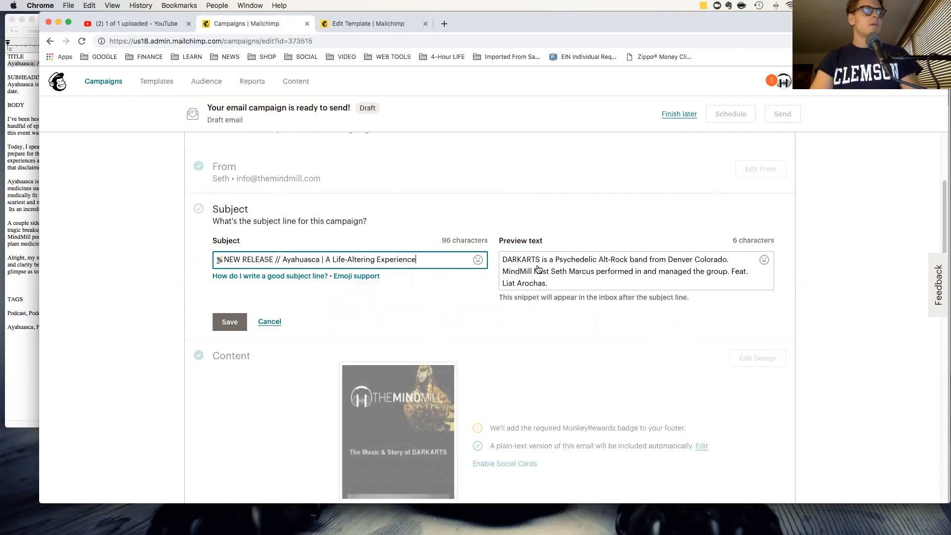
Replace the preview text with the subheading from the TextEdit notes, remove its first sentence about South America, and save the subject section.
key("super+Tab")
left_click_drag(8, 84, 41, 94)
key("super+c")
key("super+Tab")
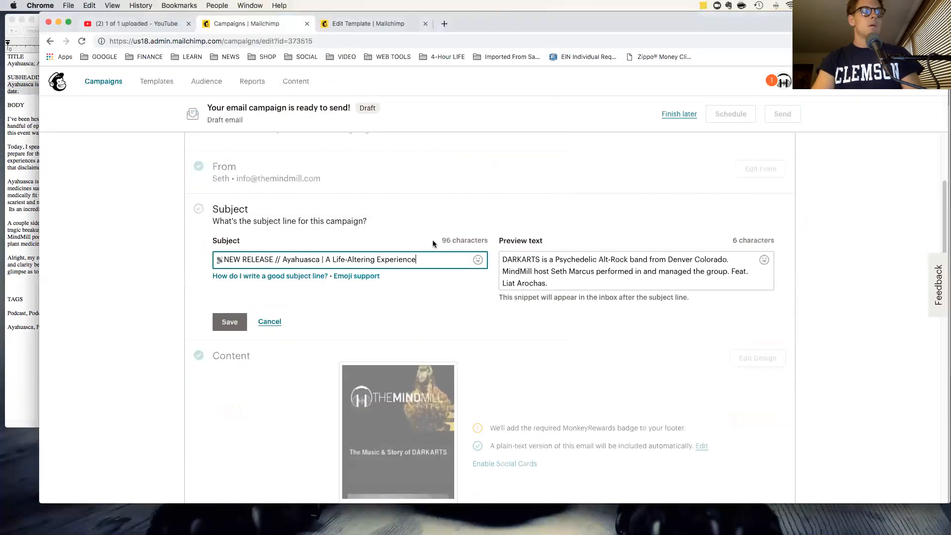
triple_click(522, 263)
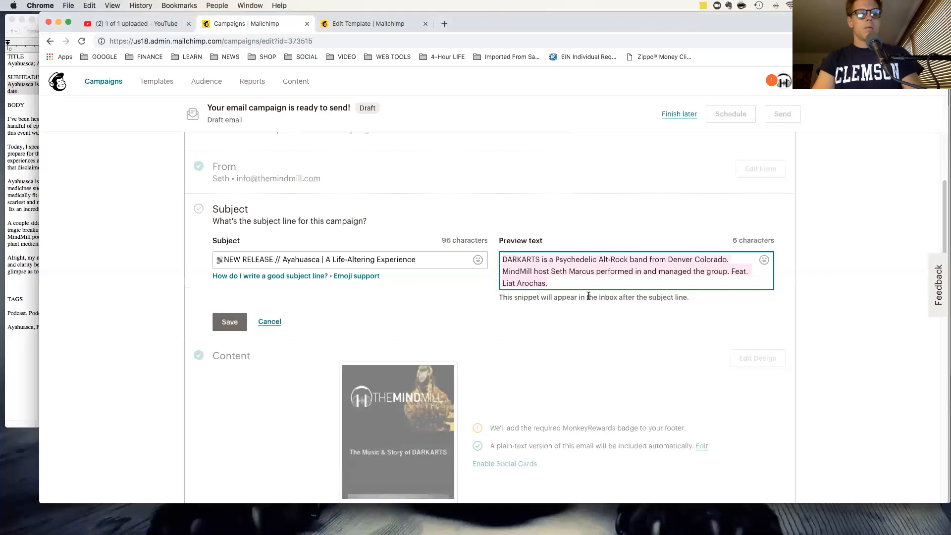
key("super+v")
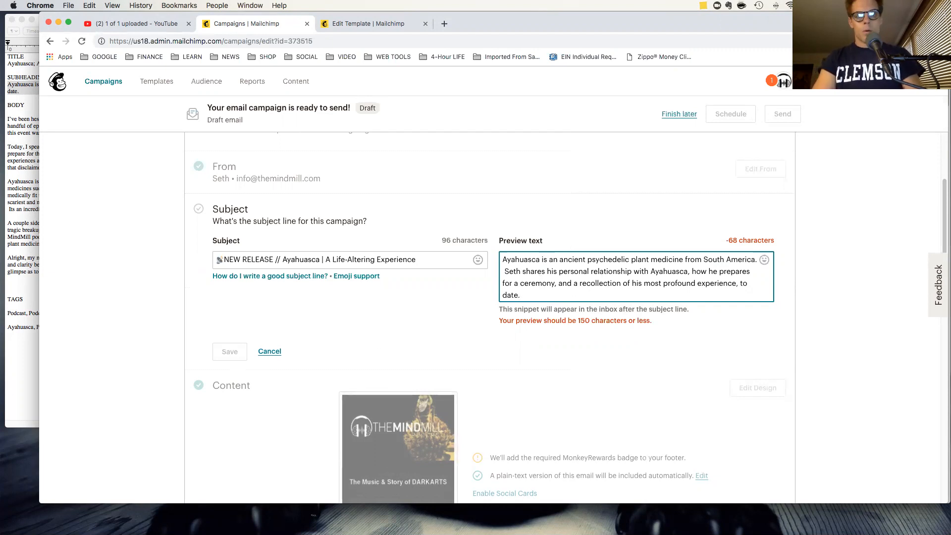
key("BackSpace")
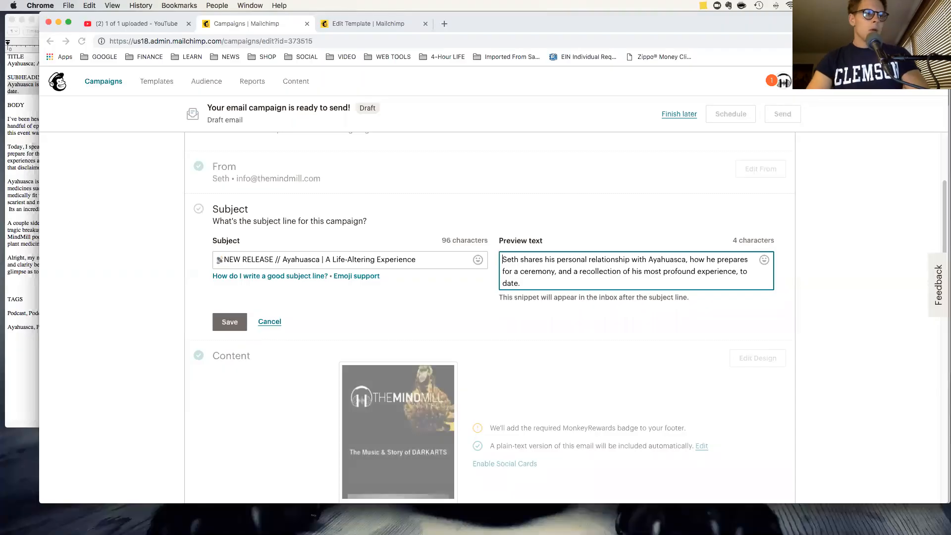
left_click(230, 322)
Open the campaign's email design and select the heading "The Music & Story of DARKARTS" in its text block for replacement.
scroll(439, 398, "down", 2)
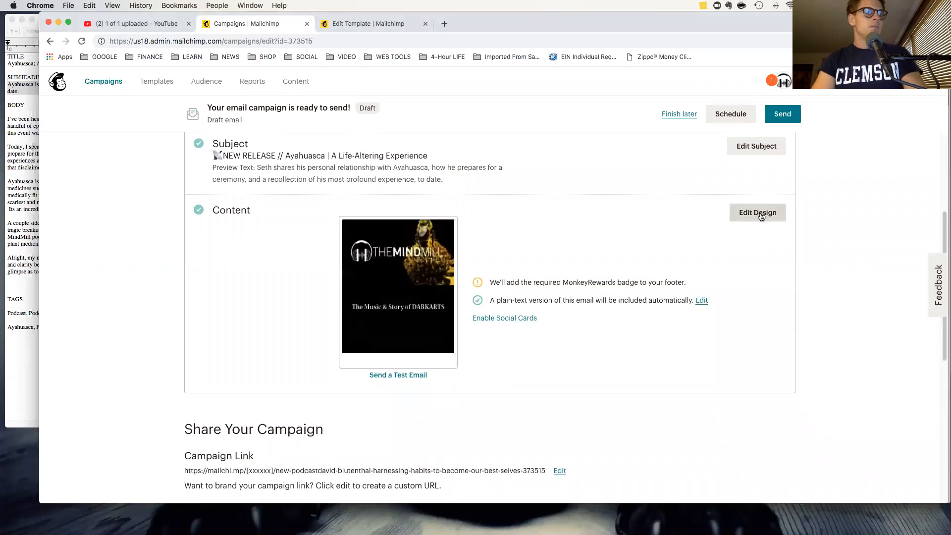
left_click(758, 213)
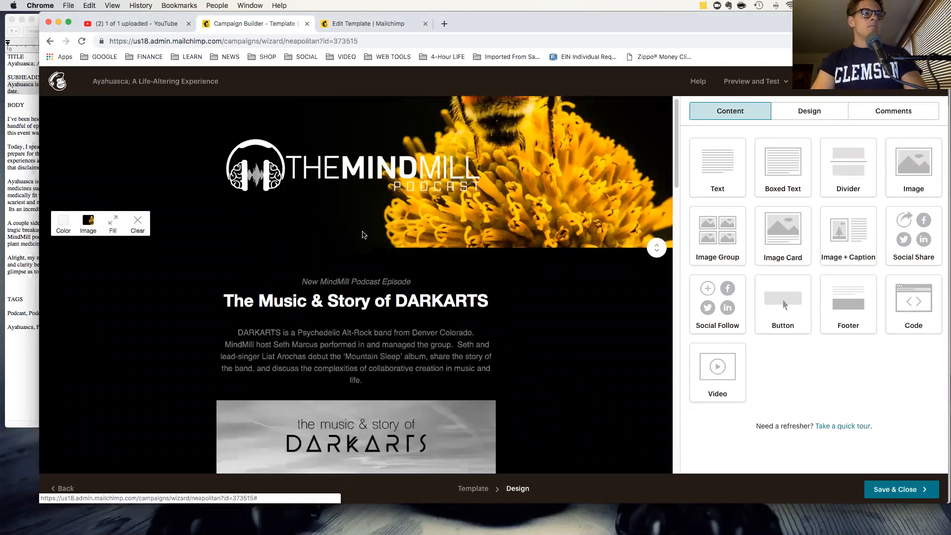
scroll(363, 235, "down", 3)
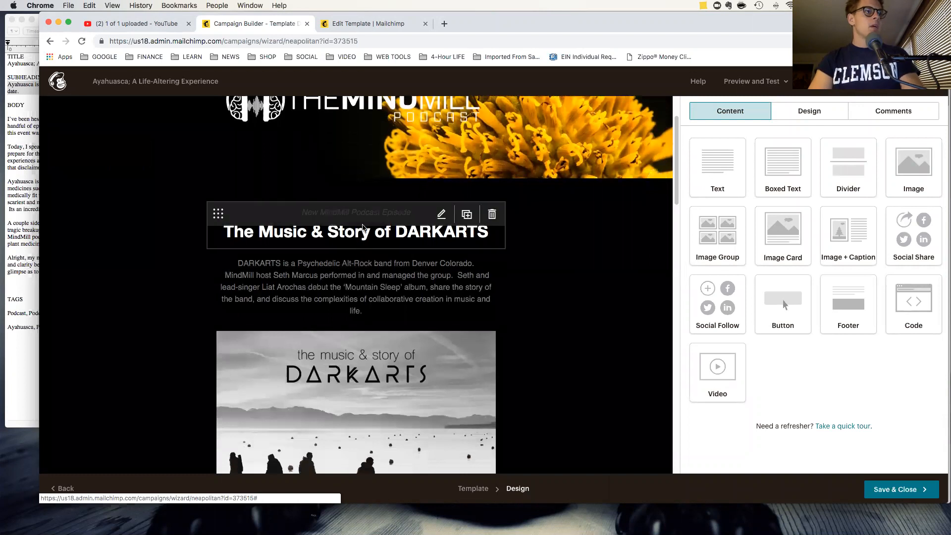
left_click(364, 229)
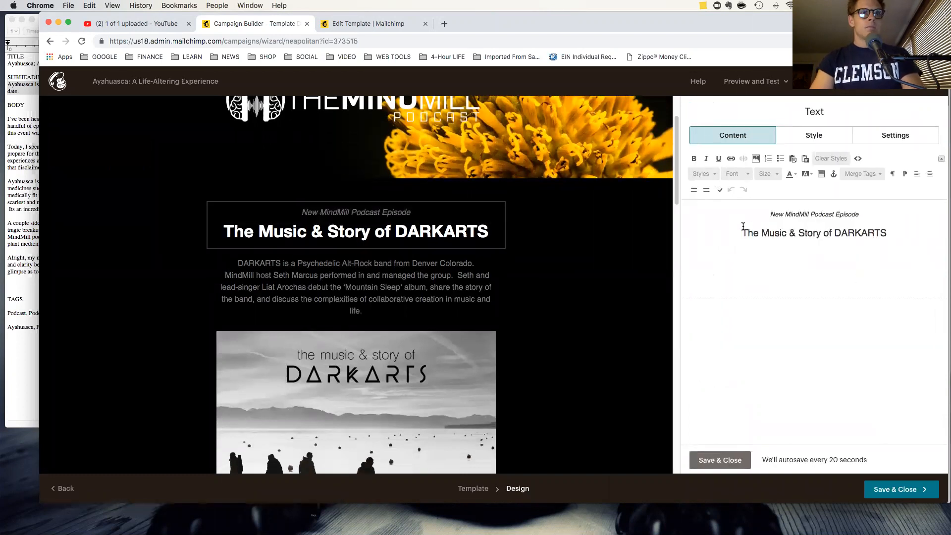
left_click_drag(742, 232, 946, 232)
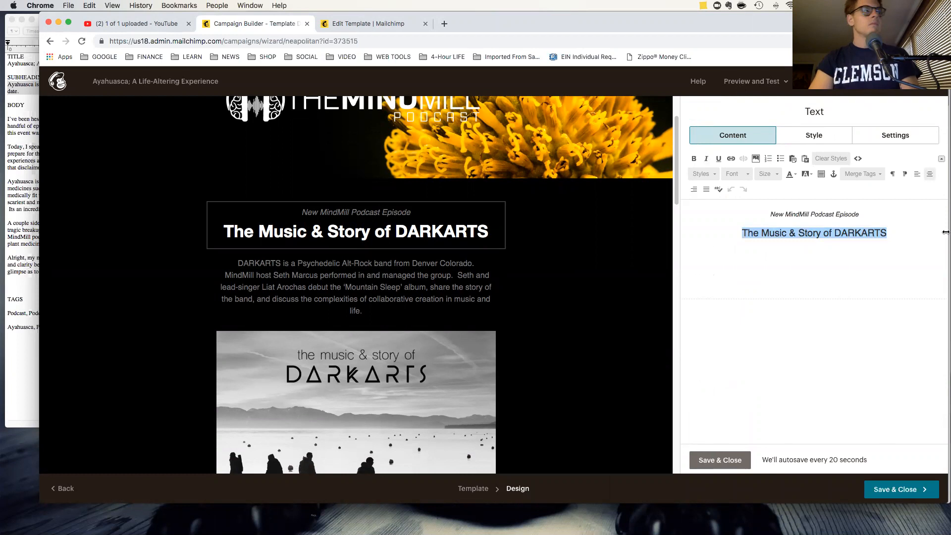
Switch to the TextEdit notes and change the title to "Ayahuasca | A Life-Altering Experience".
key("super+Tab")
left_click_drag(8, 63, 115, 64)
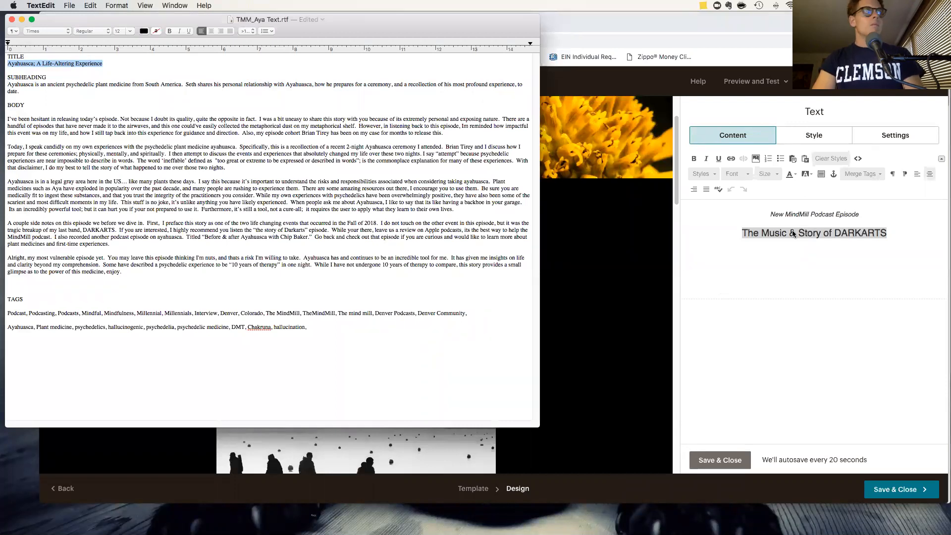
left_click(36, 64)
key("BackSpace")
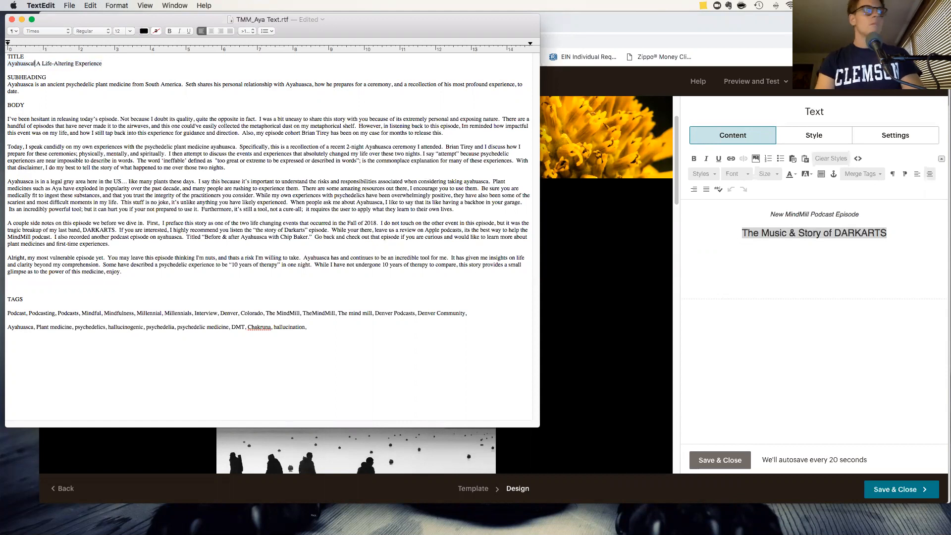
type(":")
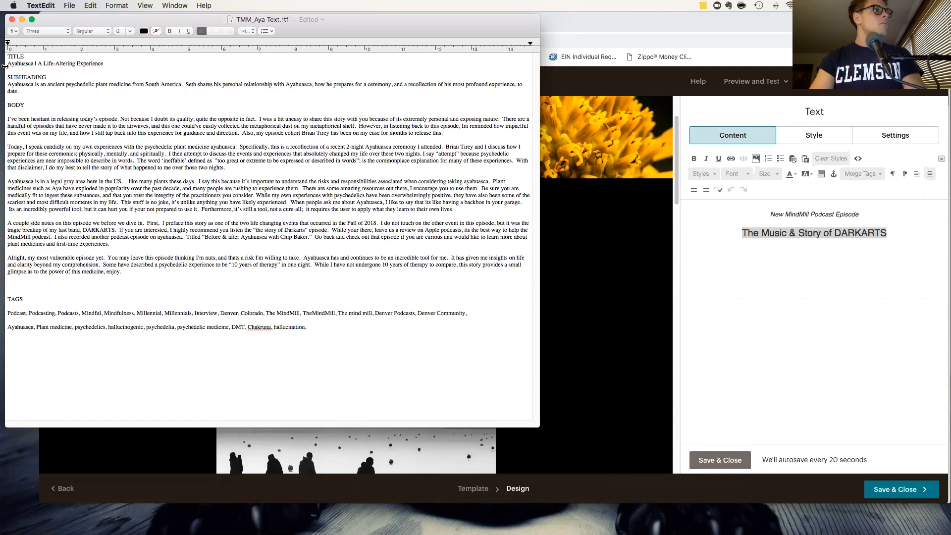
Copy the title from the notes and replace the email's heading with "Ayahuasca | A Life-Altering Experience".
left_click_drag(6, 63, 123, 73)
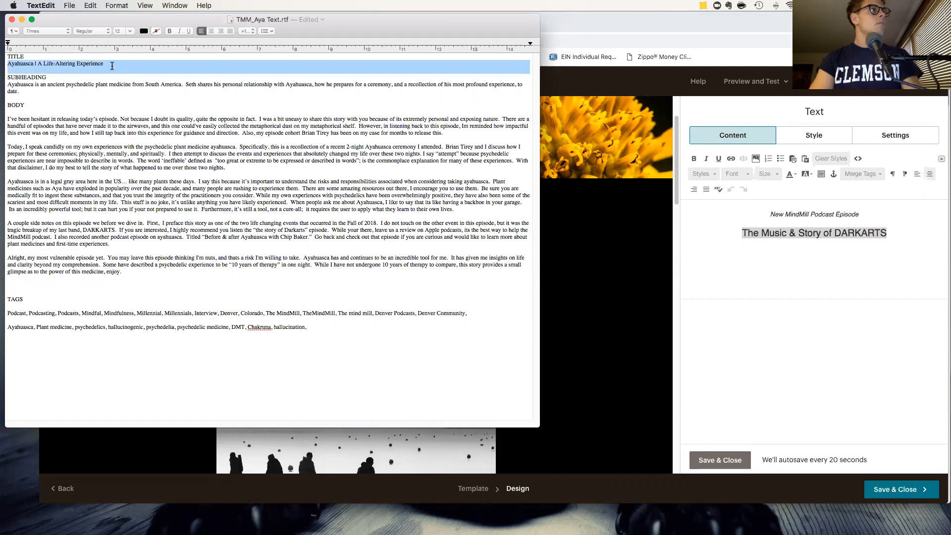
left_click(112, 66)
left_click_drag(8, 63, 104, 63)
key("super+c")
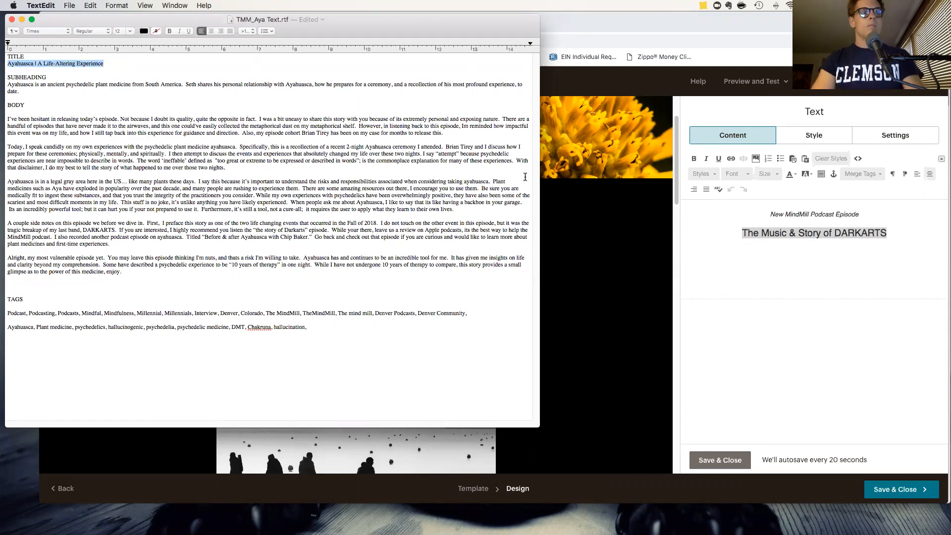
left_click(826, 234)
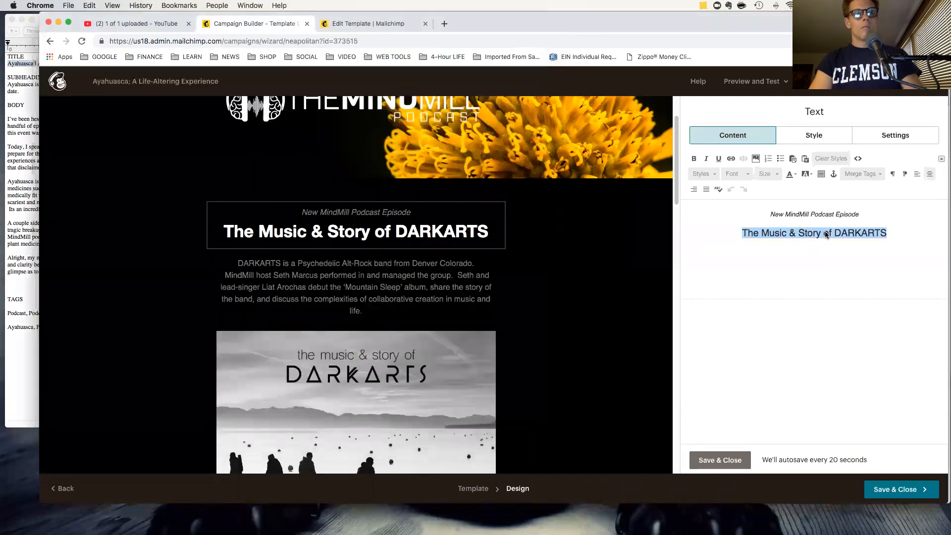
key("super+v")
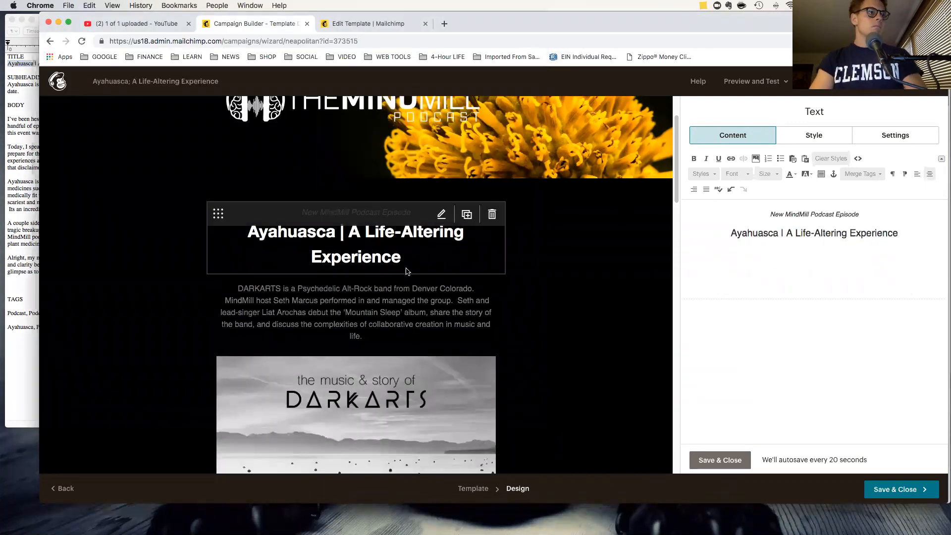
Replace the DARKARTS description below the email heading with the Ayahuasca subheading copied from the TextEdit notes, and save the text block.
scroll(408, 271, "down", 1)
left_click(349, 273)
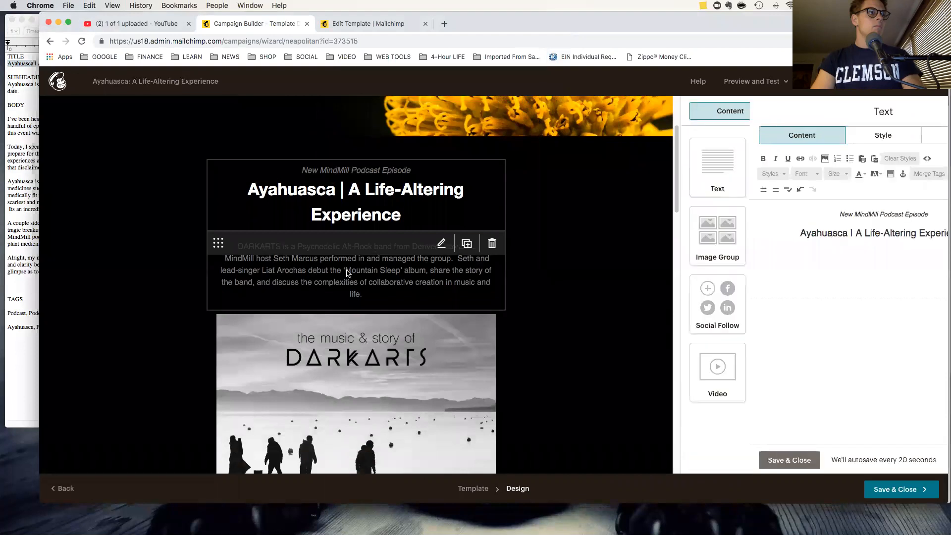
left_click(341, 266)
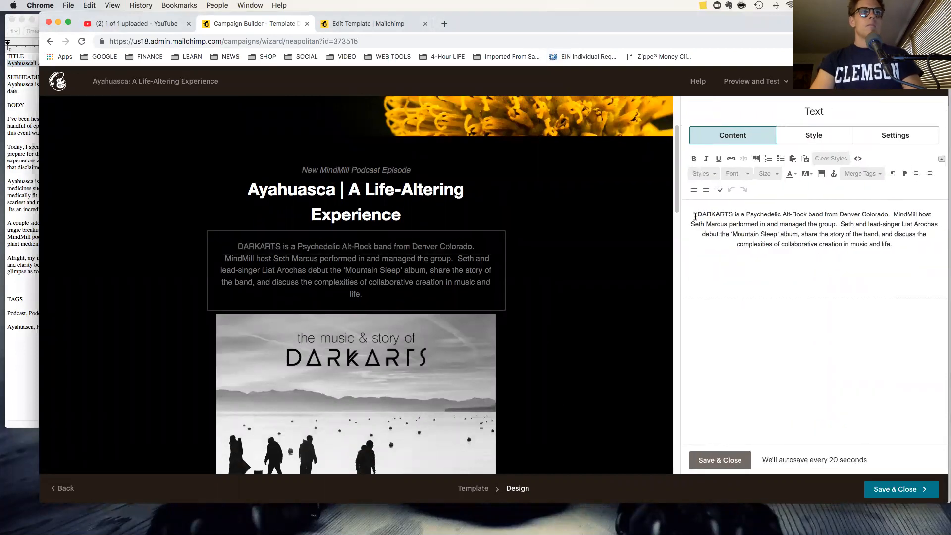
left_click_drag(695, 216, 861, 274)
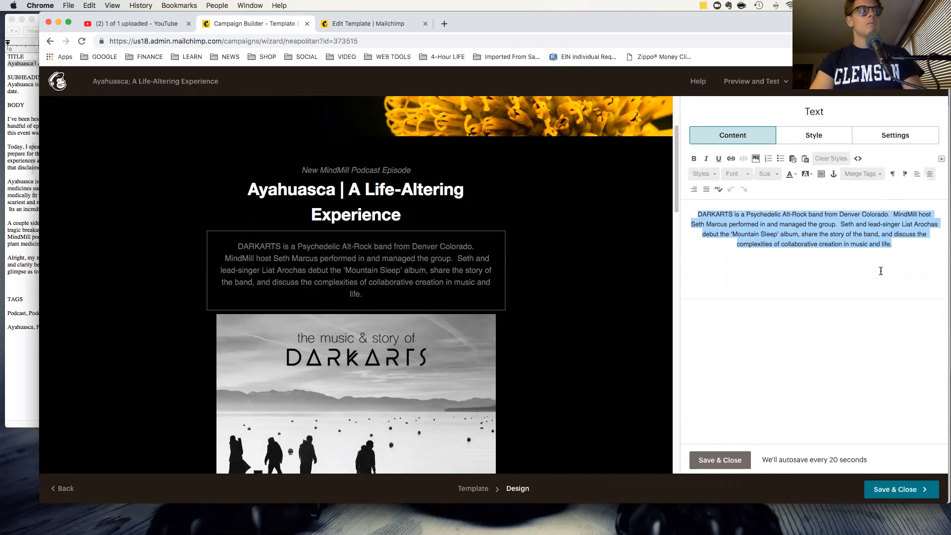
key("super+Tab")
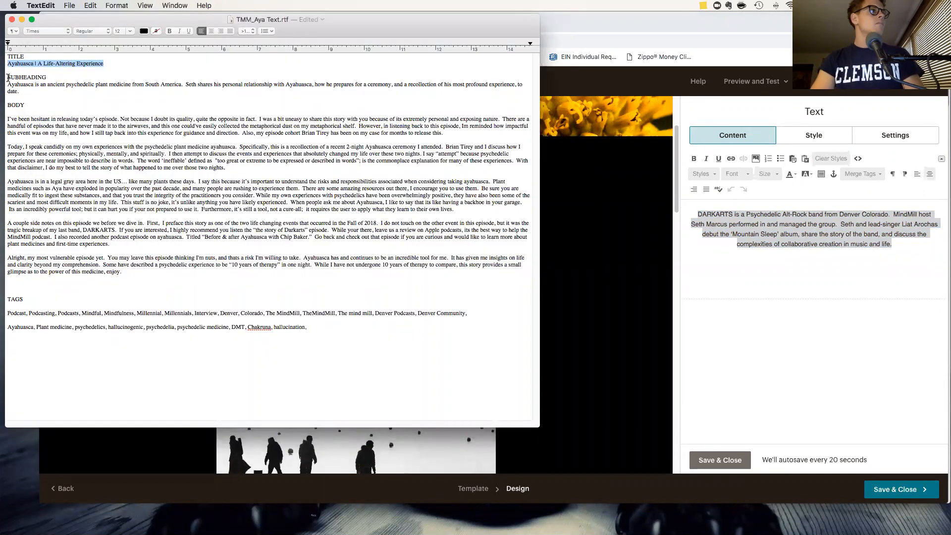
left_click_drag(7, 84, 35, 92)
key("super+c")
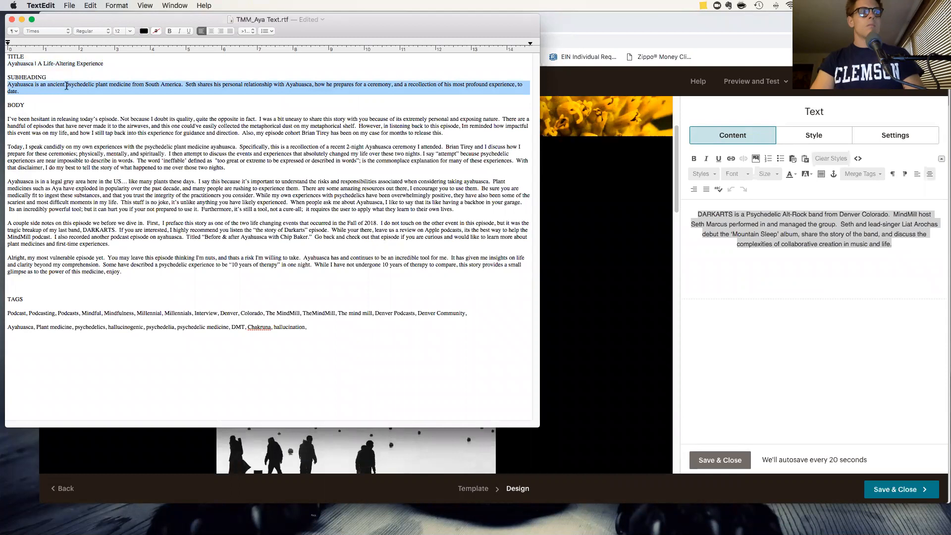
key("super+Tab")
key("super+v")
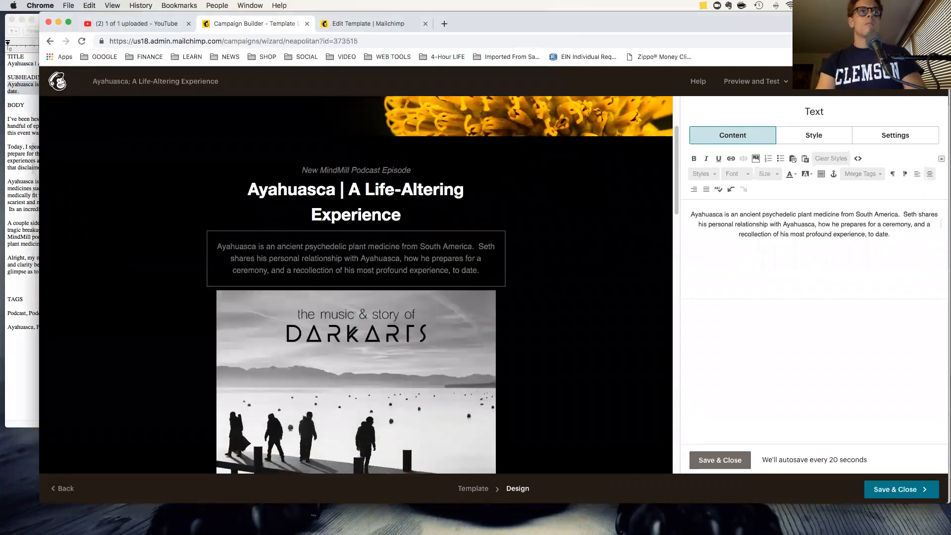
left_click(703, 462)
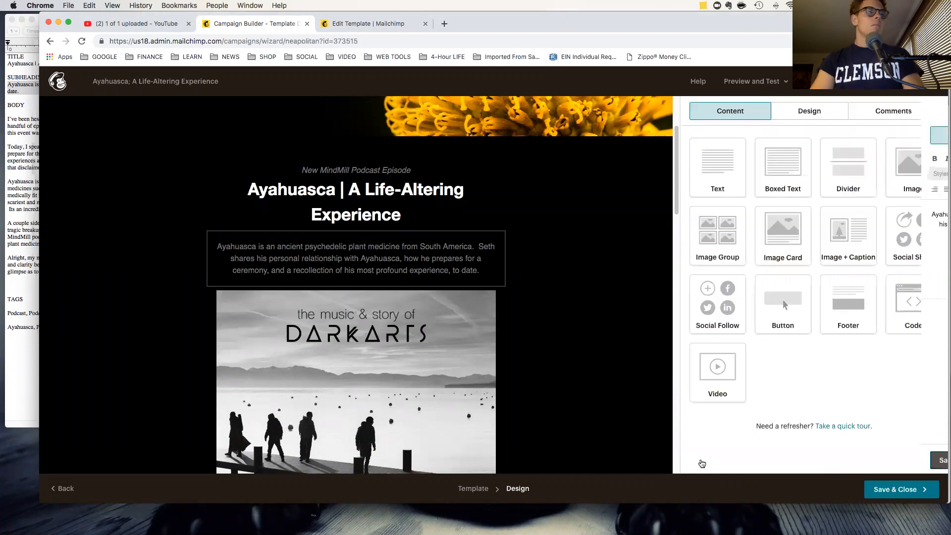
Replace the DARKARTS cover image in the email with the uploaded file TMM_Seth.Aya.png from the TMM_Aya.Podcast Item folder.
scroll(396, 230, "down", 2)
left_click(389, 318)
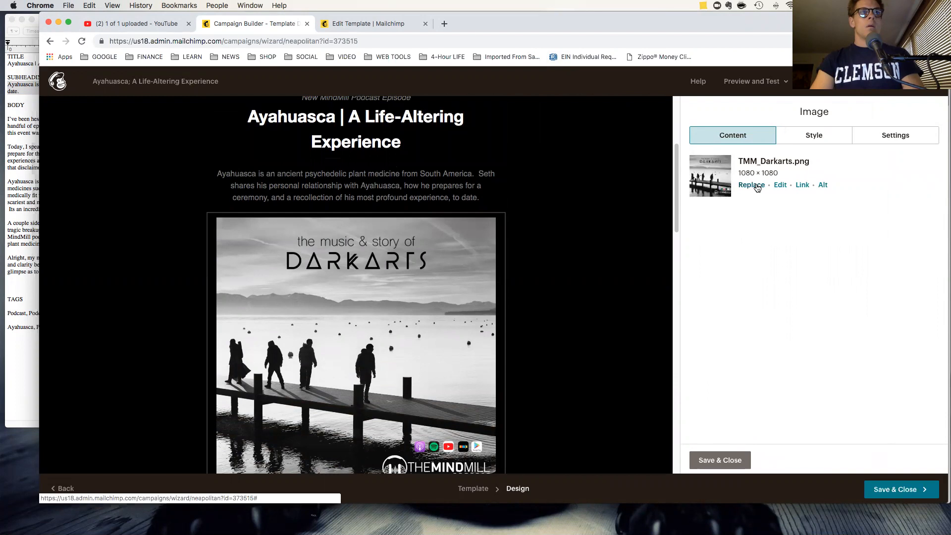
left_click(759, 187)
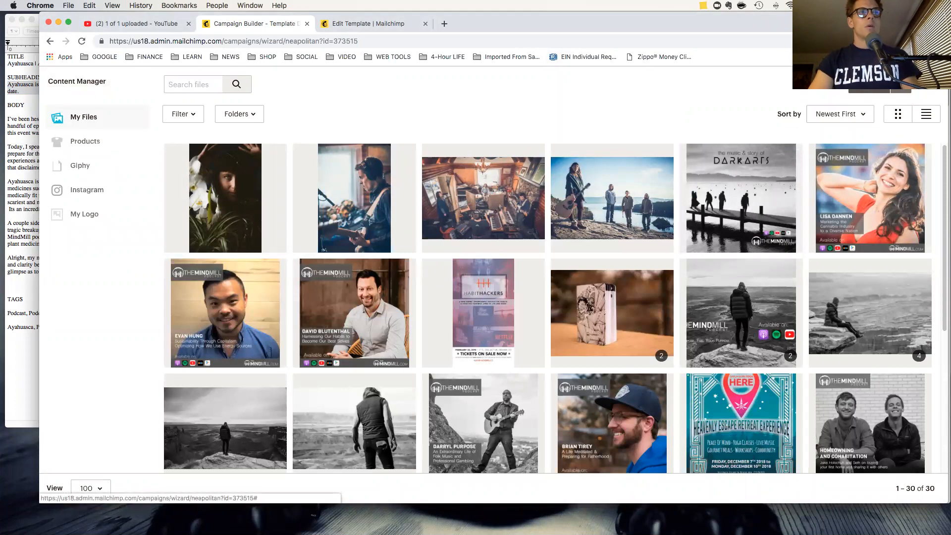
left_click(870, 85)
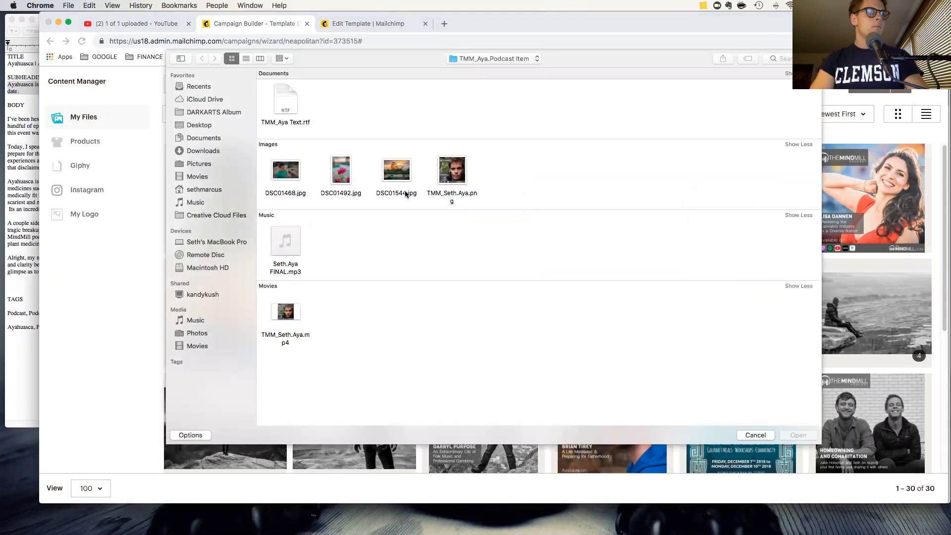
left_click(455, 172)
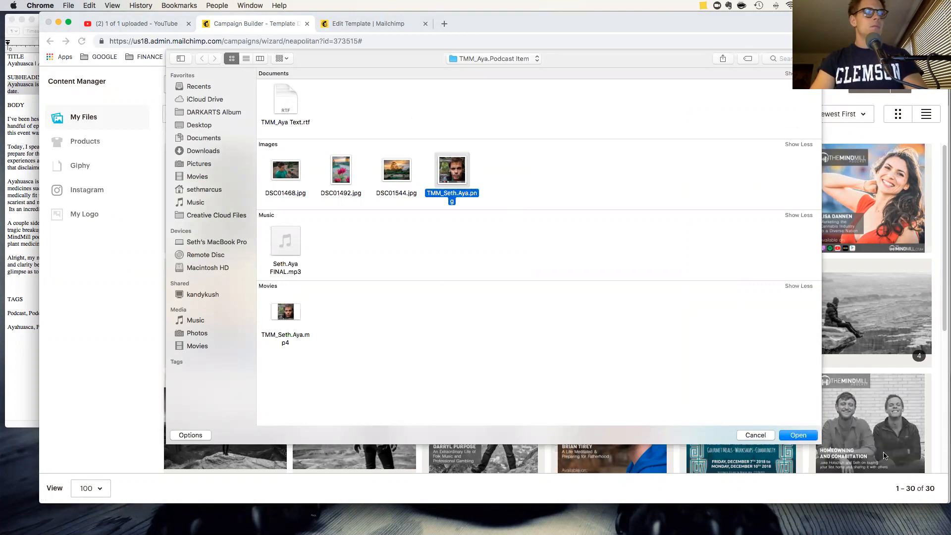
left_click(802, 438)
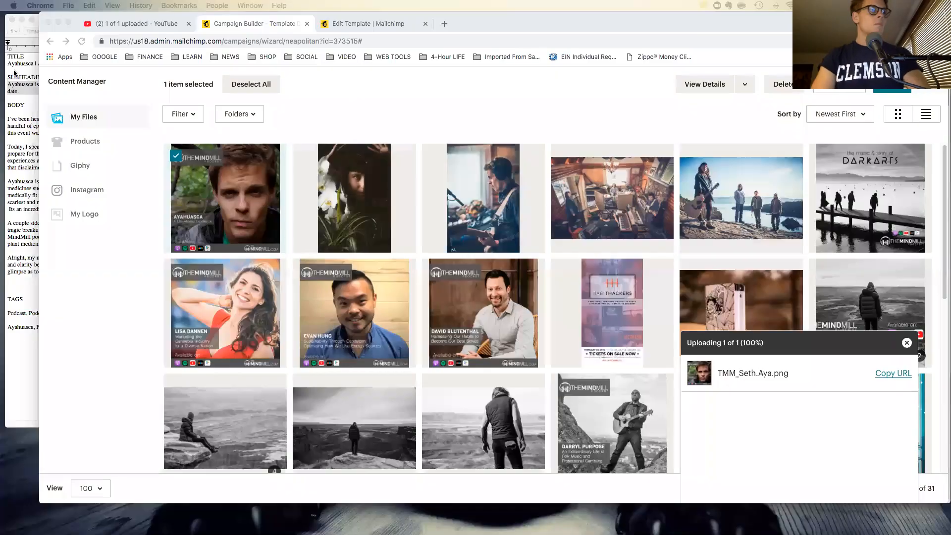
left_click(232, 187)
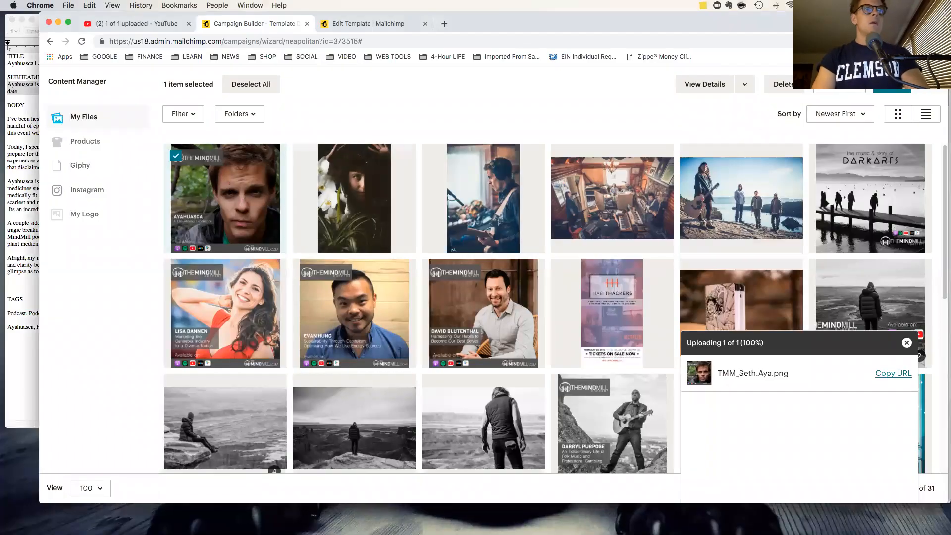
left_click(892, 85)
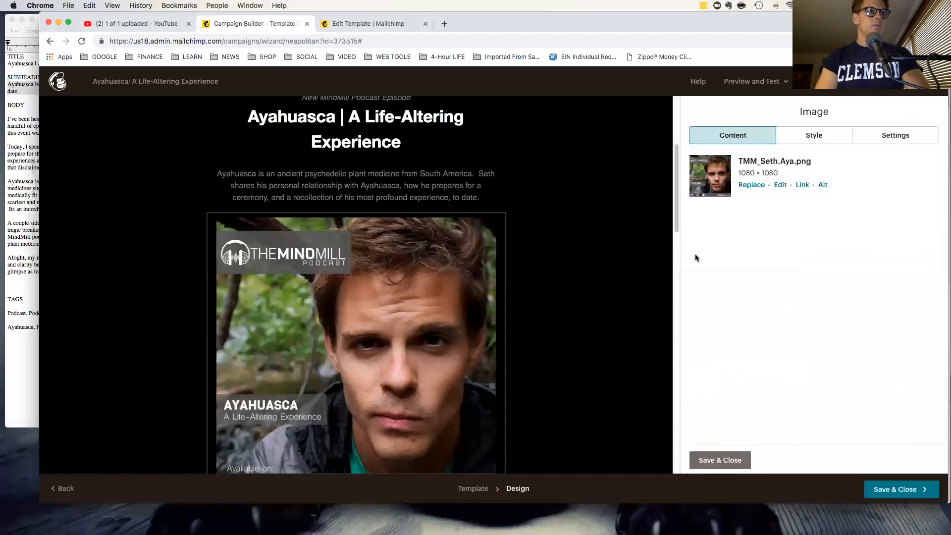
left_click(800, 186)
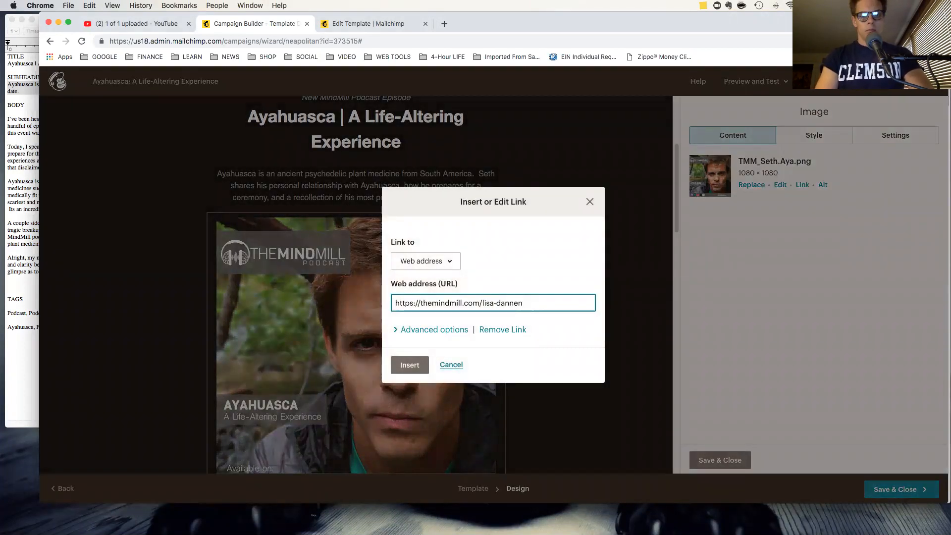
key("super+Tab")
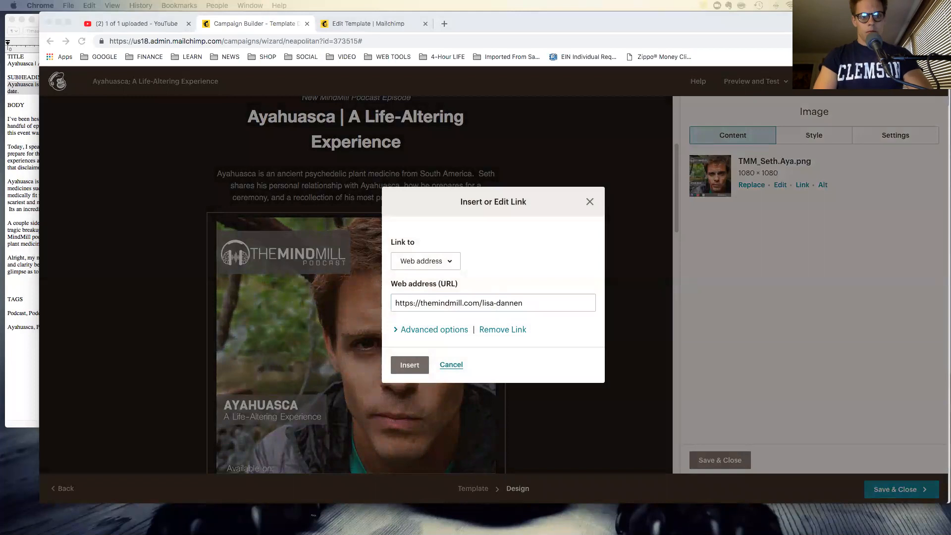
key("ctrl+Down")
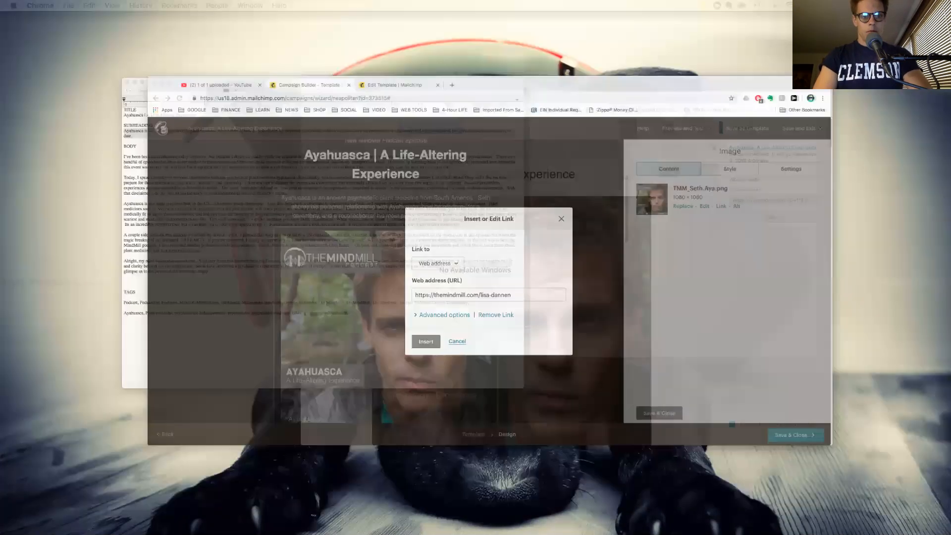
key("super+Tab")
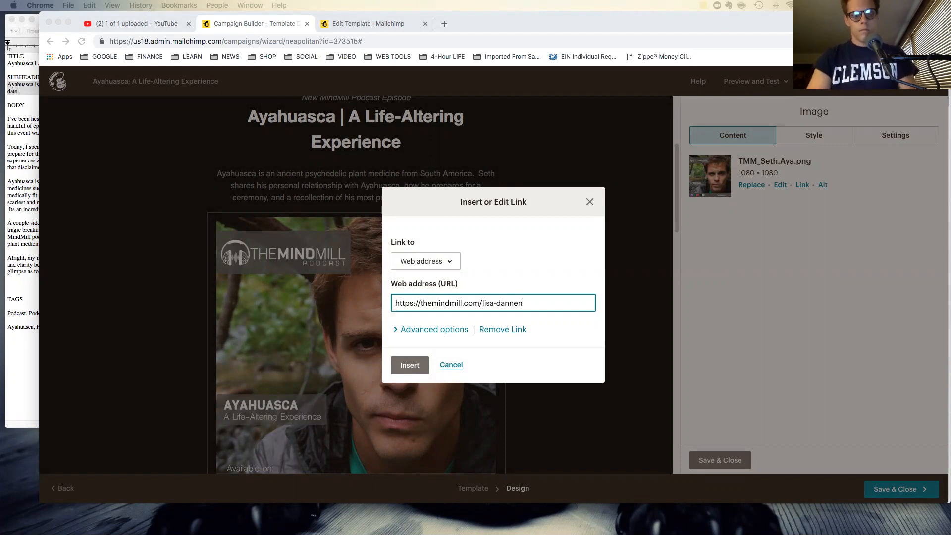
key("super+z")
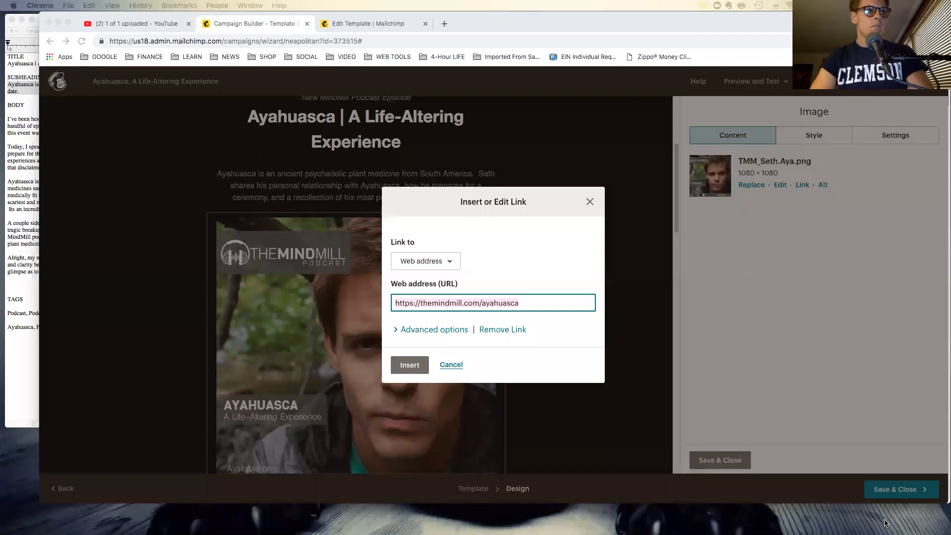
left_click(409, 369)
left_click(422, 371)
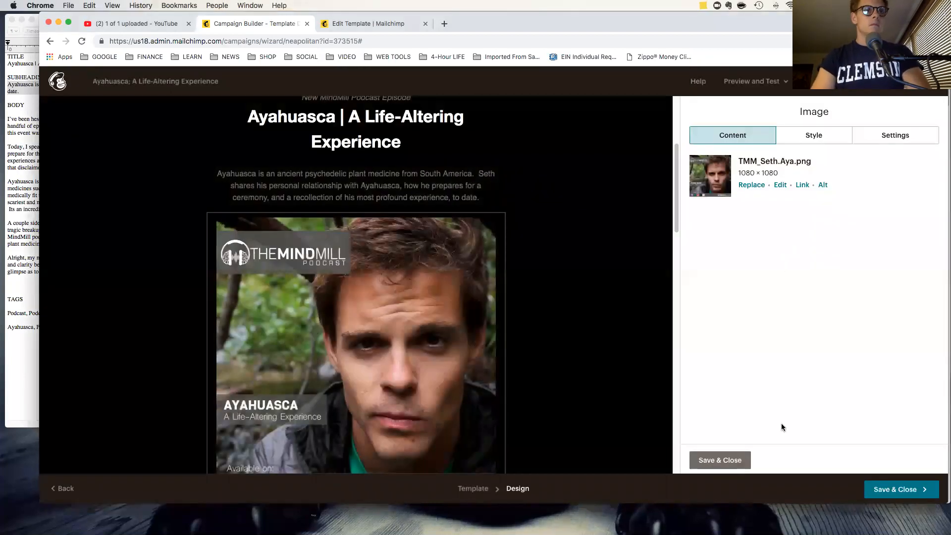
left_click(734, 460)
Remove the band photos below the Spotify button, replace the body text with the notes' "Today, I speak candidly" paragraph, and save the block.
scroll(402, 312, "down", 1)
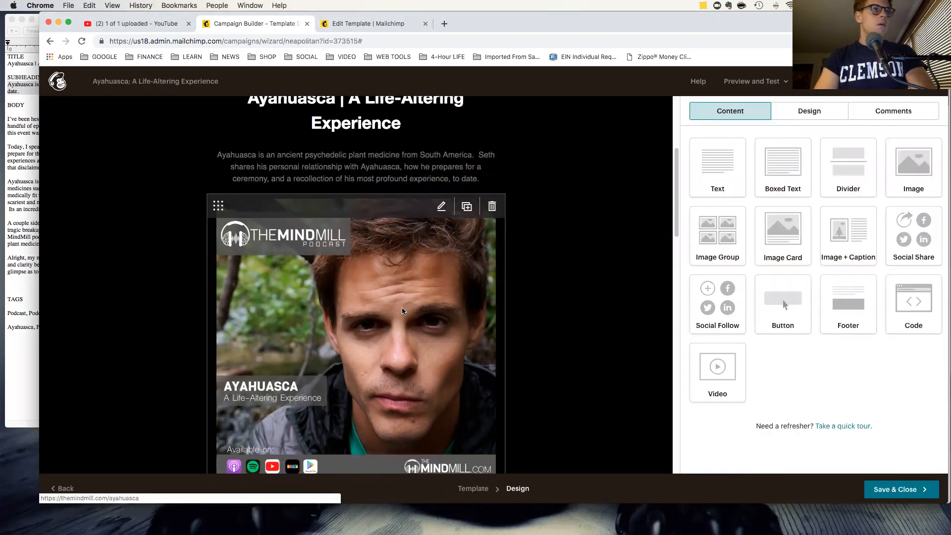
scroll(402, 311, "down", 5)
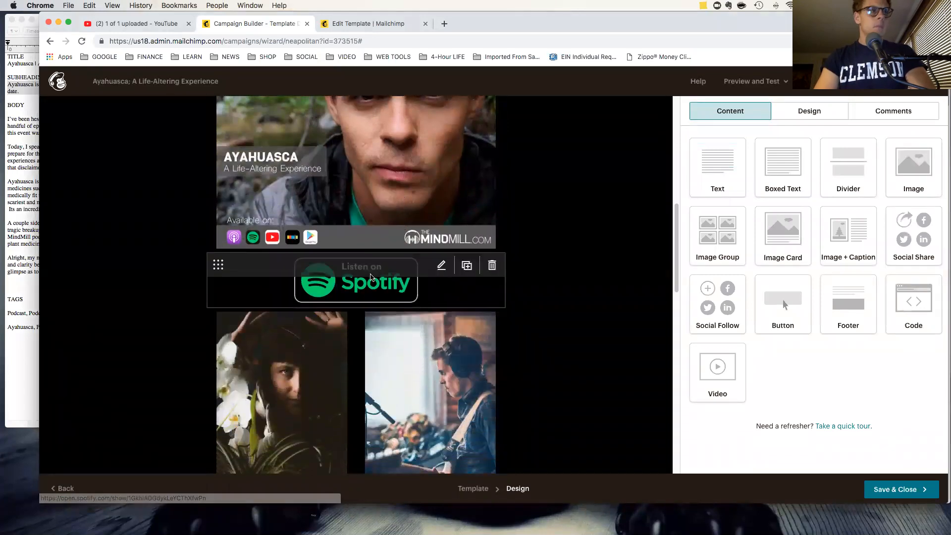
scroll(365, 285, "down", 2)
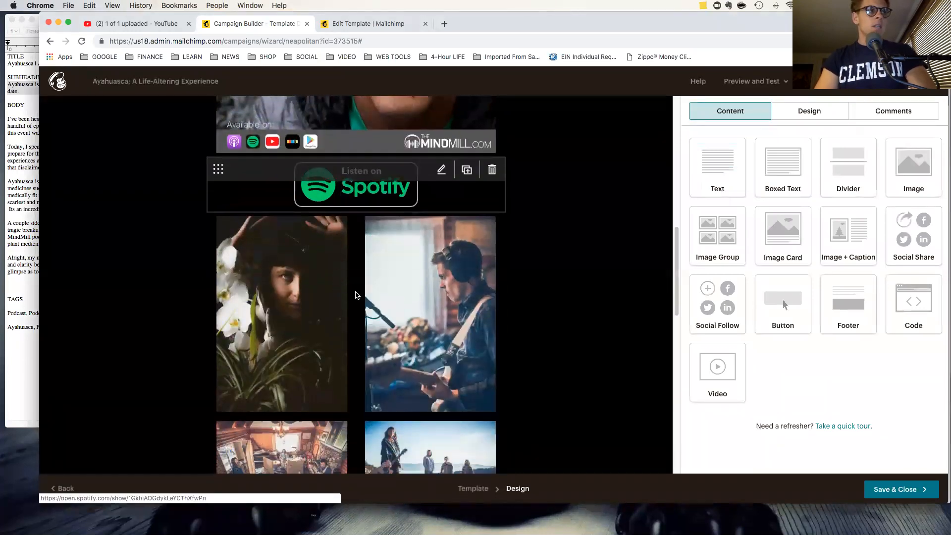
scroll(356, 295, "down", 1)
left_click(285, 183)
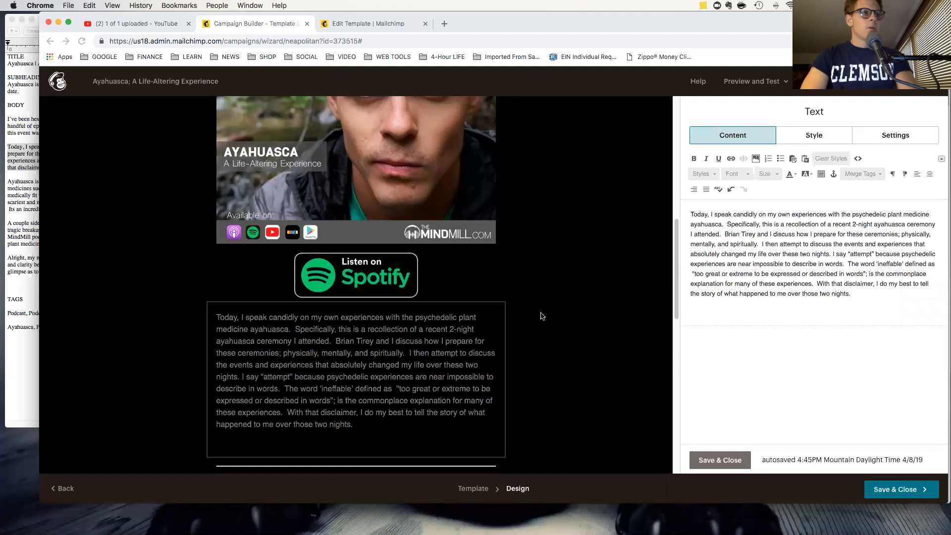
scroll(505, 266, "up", 5)
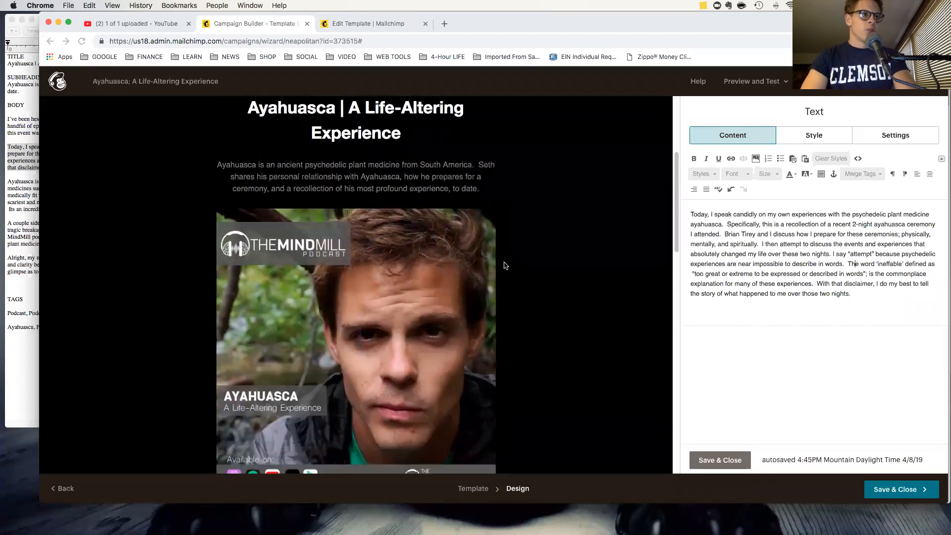
scroll(505, 266, "down", 6)
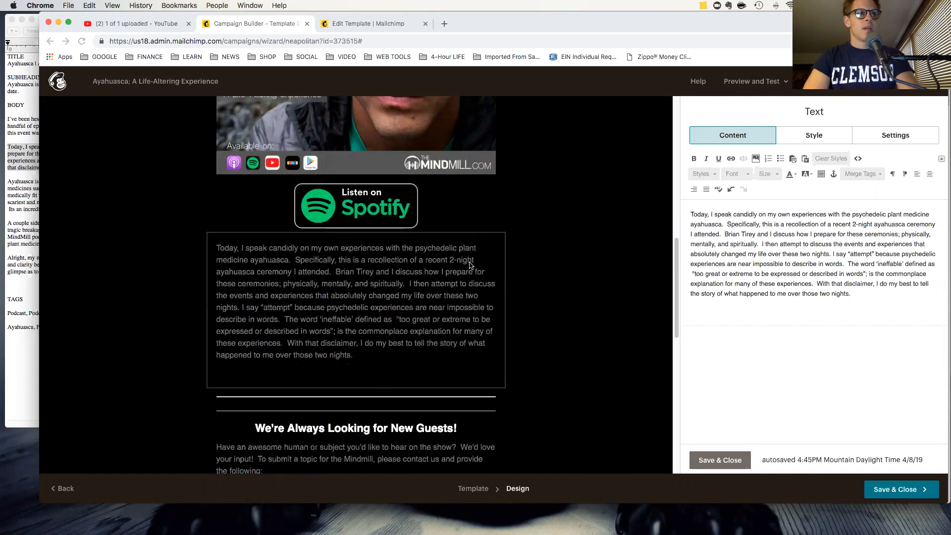
scroll(471, 266, "up", 5)
scroll(470, 266, "down", 10)
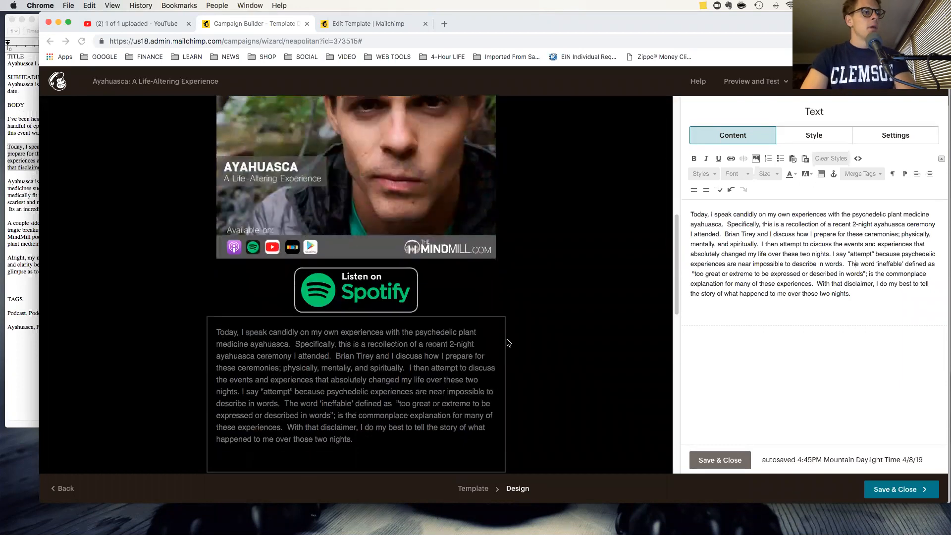
scroll(462, 256, "down", 5)
scroll(462, 256, "up", 10)
left_click(715, 461)
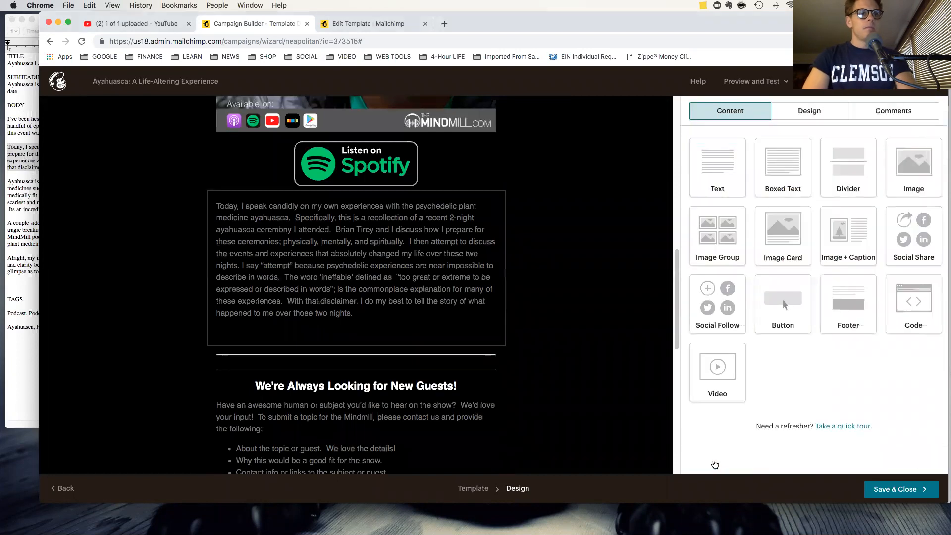
Check over the rest of the email design, then save and close it to return to the campaign overview.
scroll(359, 279, "down", 1)
scroll(359, 279, "down", 6)
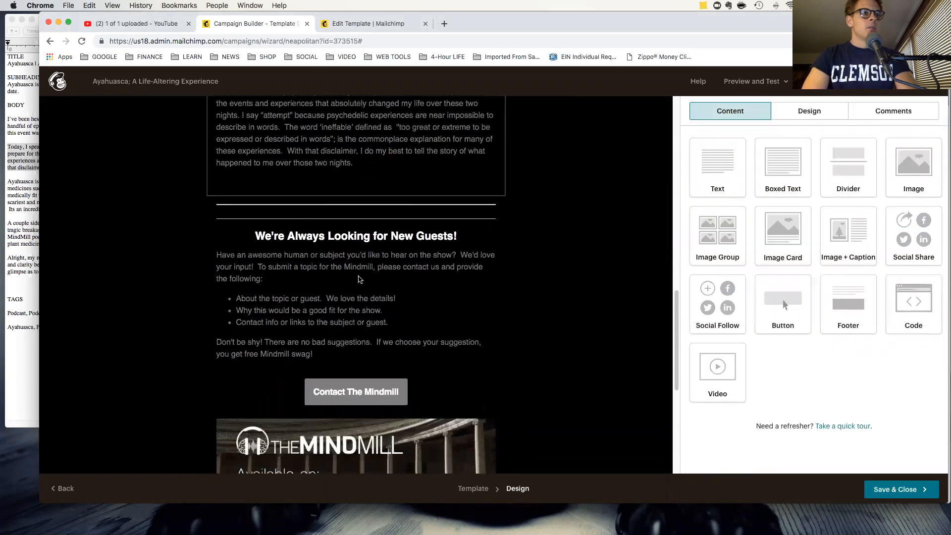
scroll(298, 190, "up", 2)
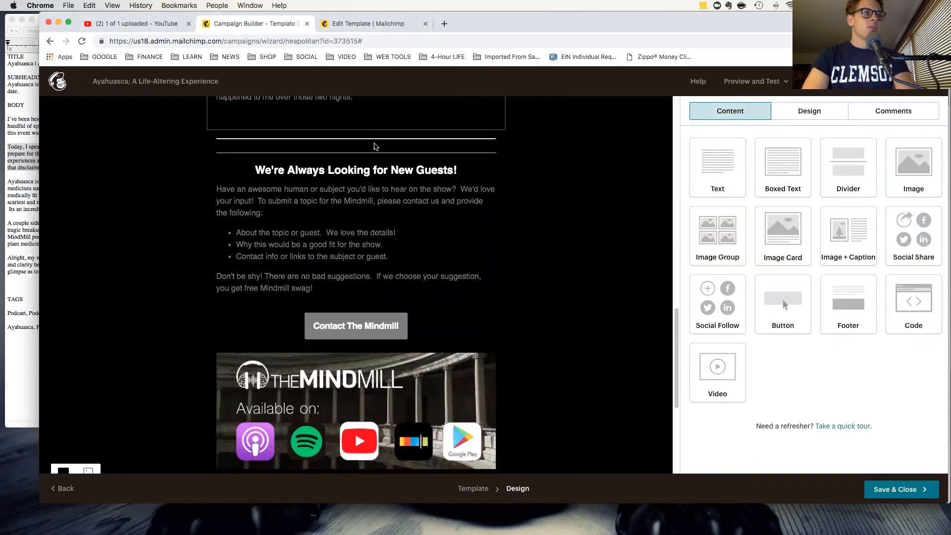
scroll(484, 152, "up", 3)
scroll(484, 152, "up", 15)
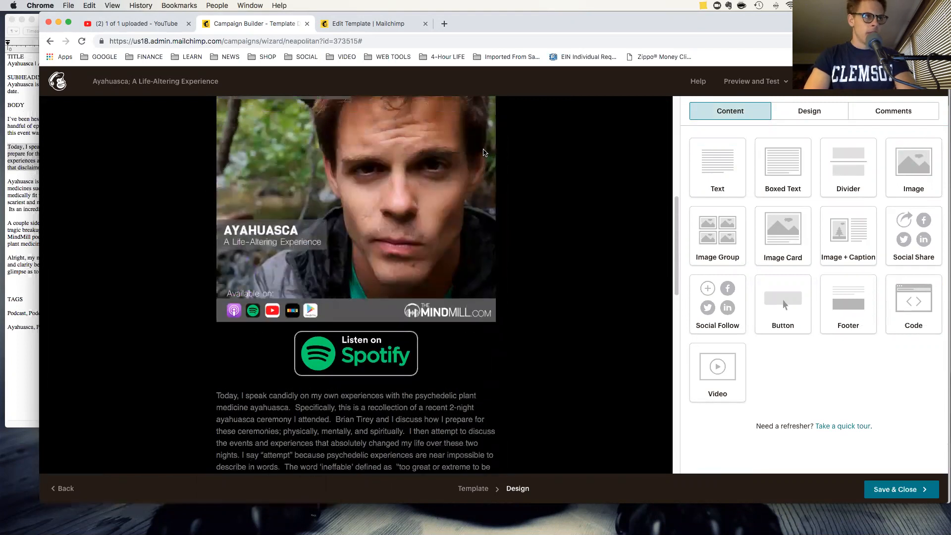
scroll(631, 168, "down", 1)
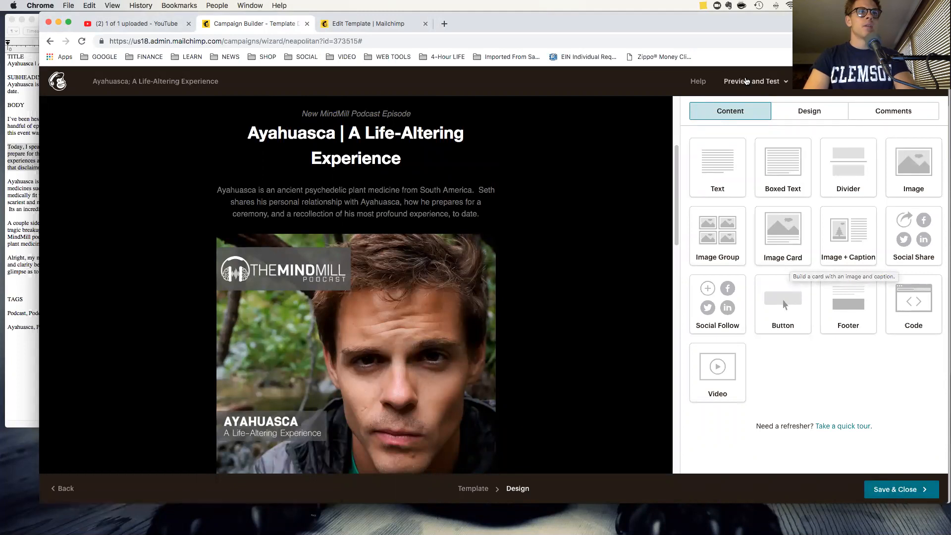
left_click(746, 81)
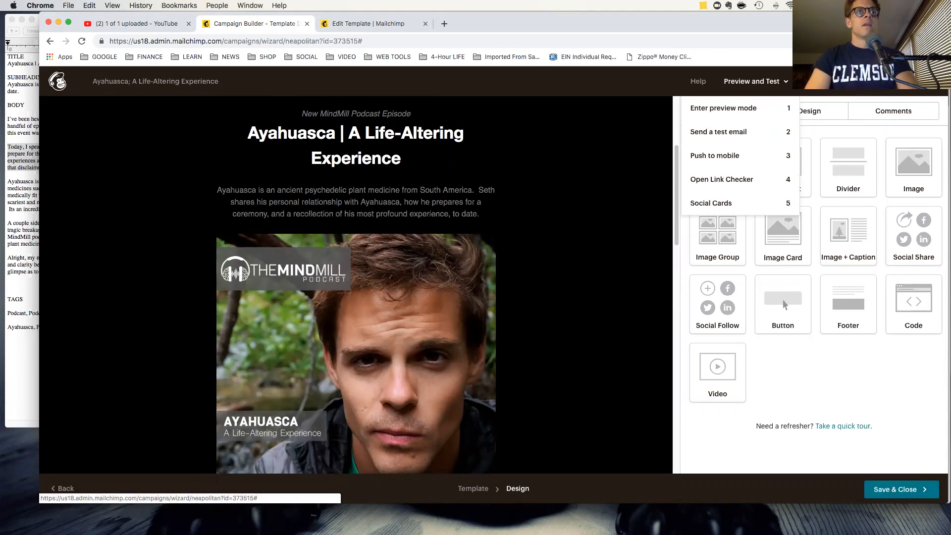
left_click(891, 491)
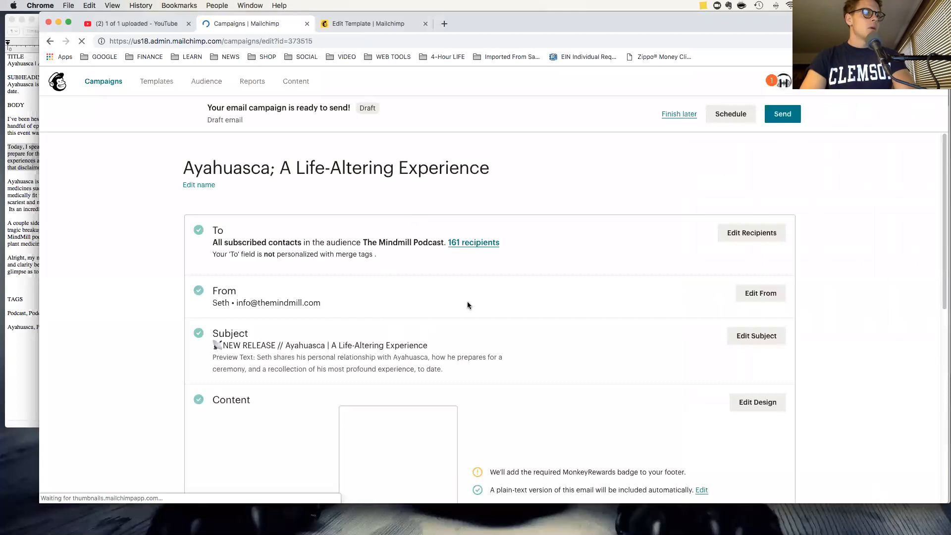
scroll(639, 196, "down", 2)
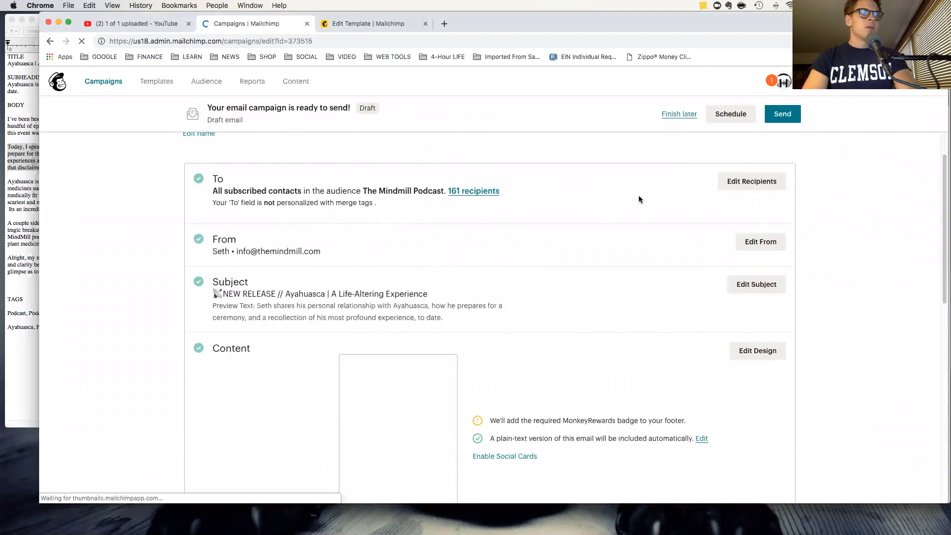
Set the email campaign's scheduled delivery to April 9 2019 at 6:00 AM Eastern Time.
left_click(717, 116)
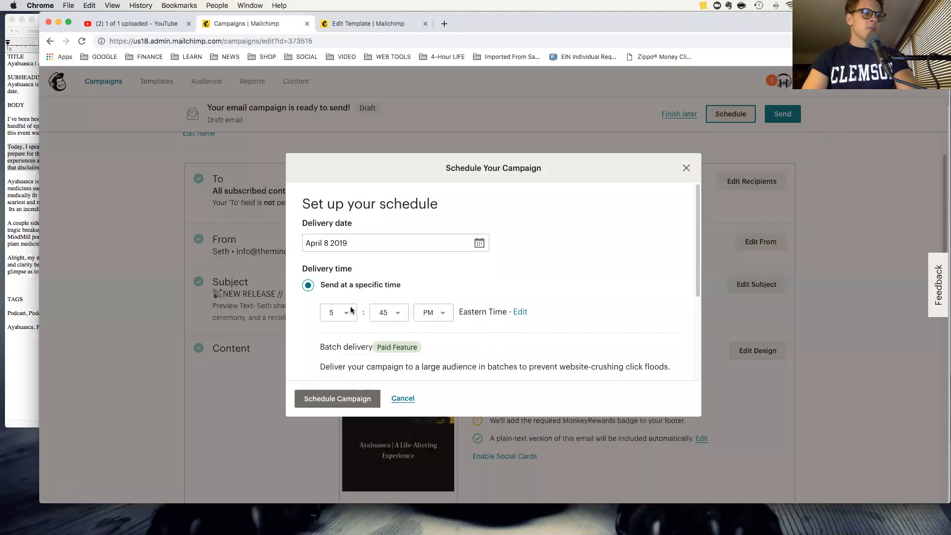
left_click(338, 312)
left_click(342, 322)
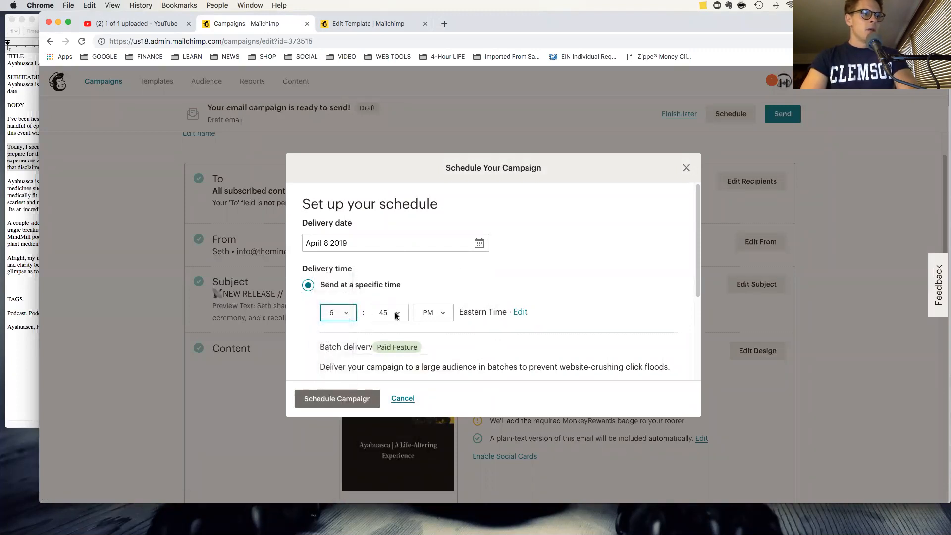
left_click(397, 315)
left_click(386, 283)
left_click(443, 312)
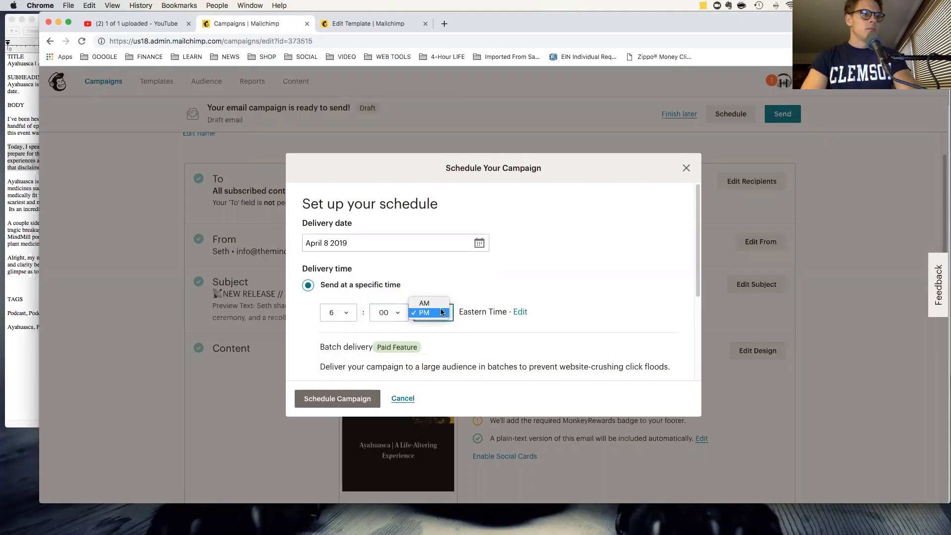
left_click(430, 303)
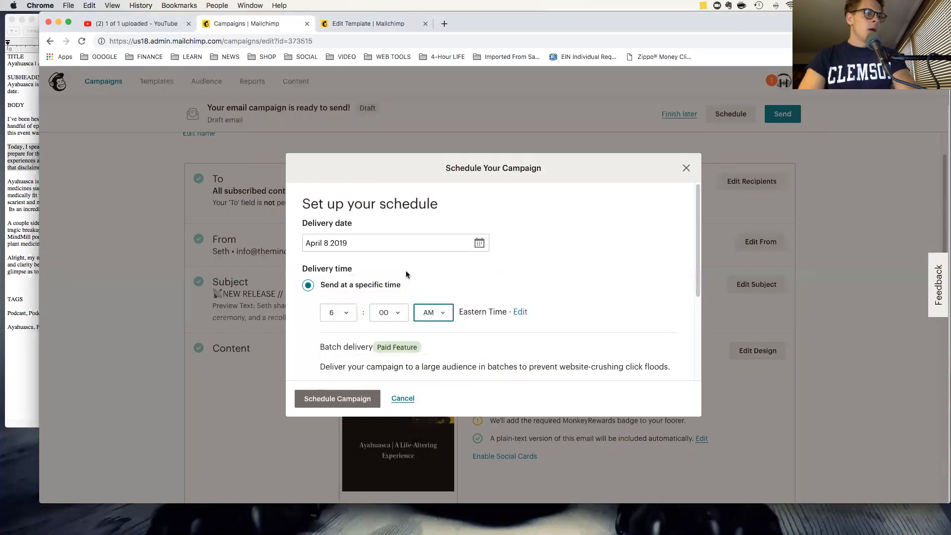
left_click(478, 243)
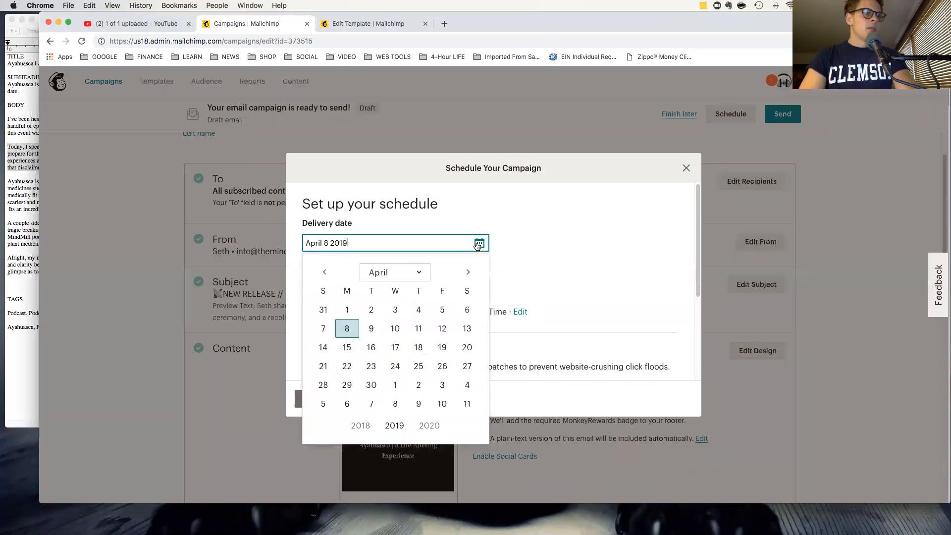
left_click(369, 329)
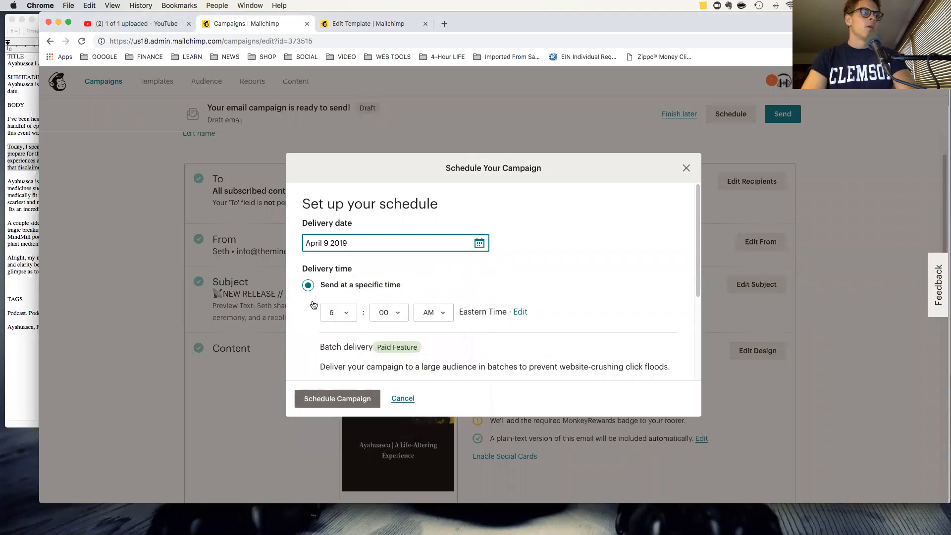